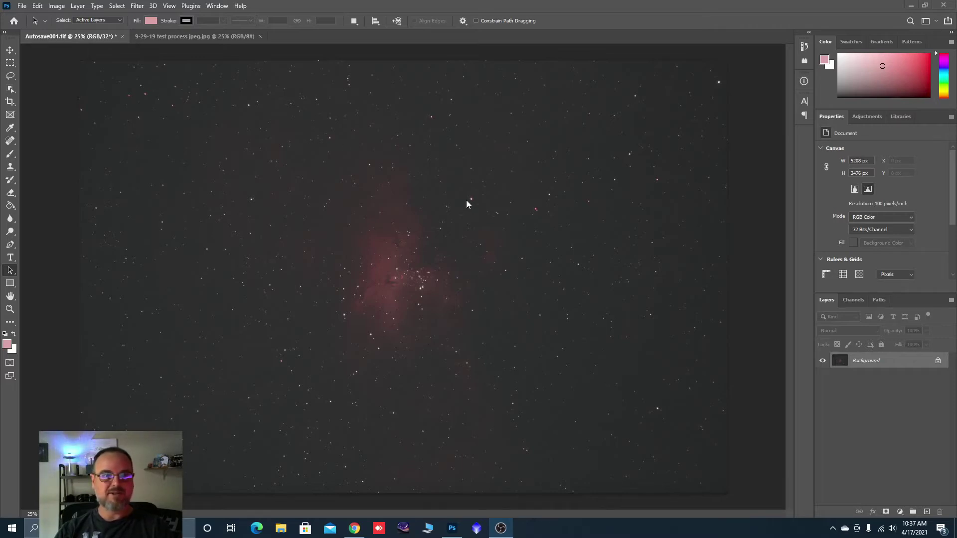
Step: Examine the nebula core and surrounding stars of the unprocessed stack in Autosave001.tif, both up close and as a whole
scroll(424, 312, up, 3)
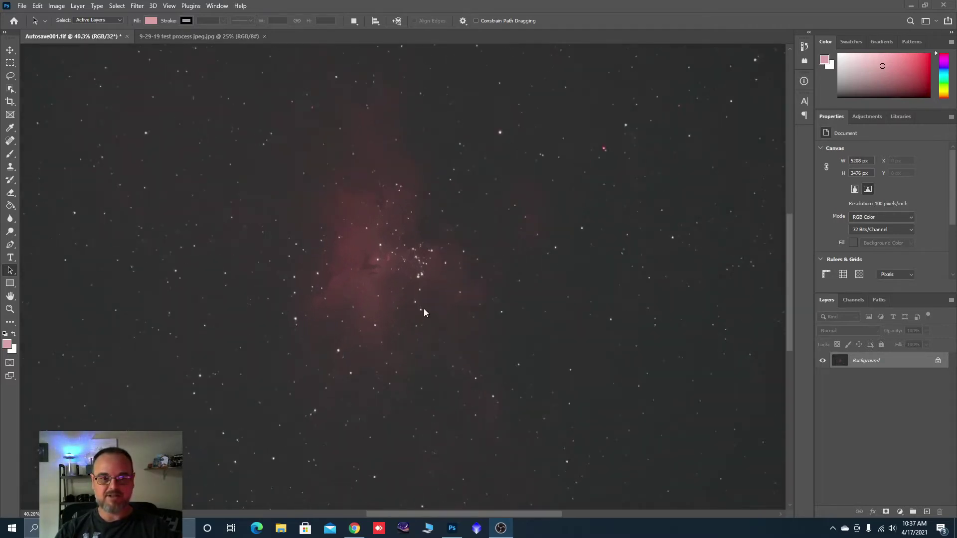
scroll(443, 288, down, 3)
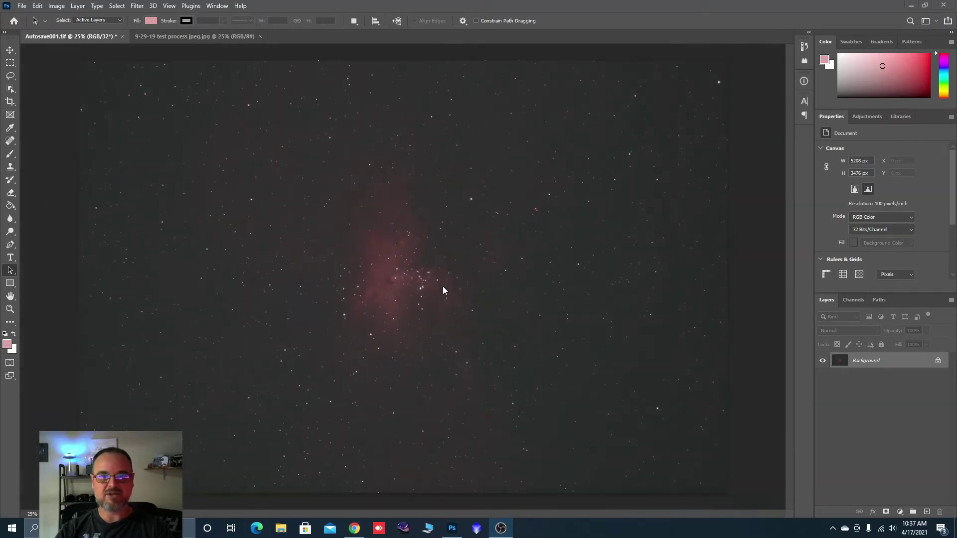
scroll(443, 290, up, 6)
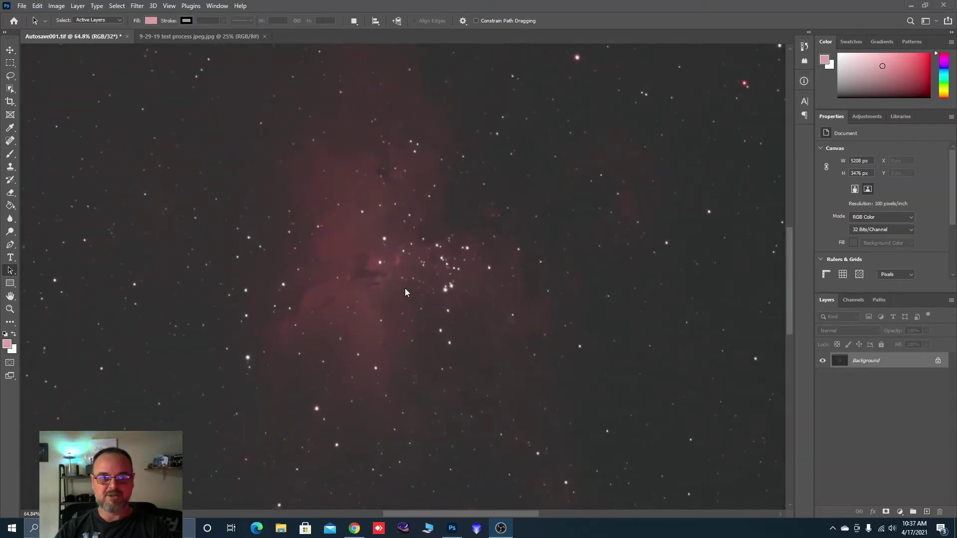
scroll(401, 291, up, 4)
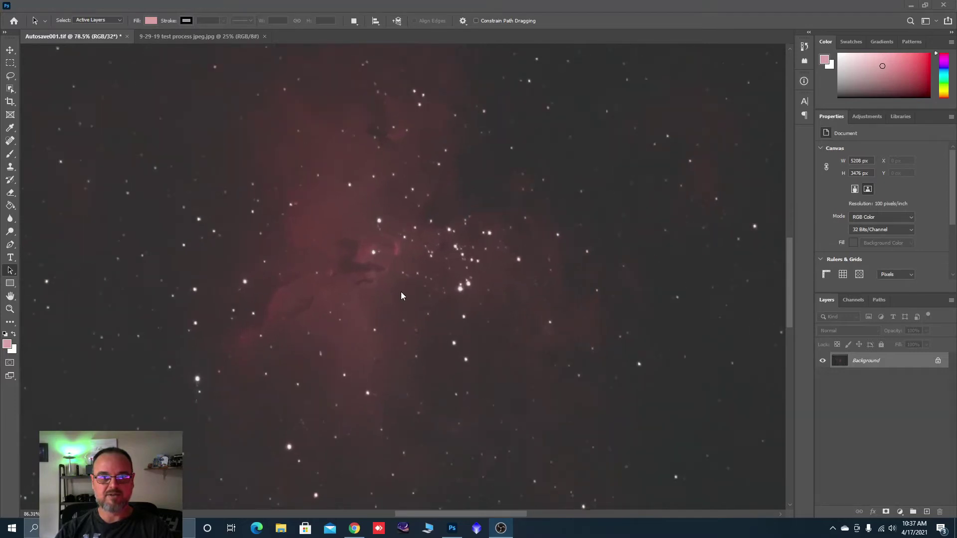
scroll(370, 288, down, 8)
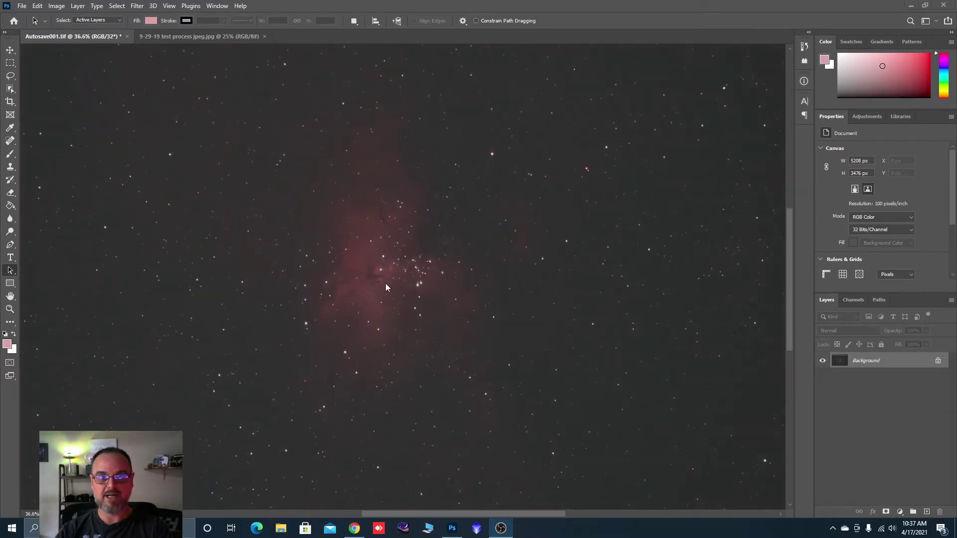
scroll(385, 283, down, 1)
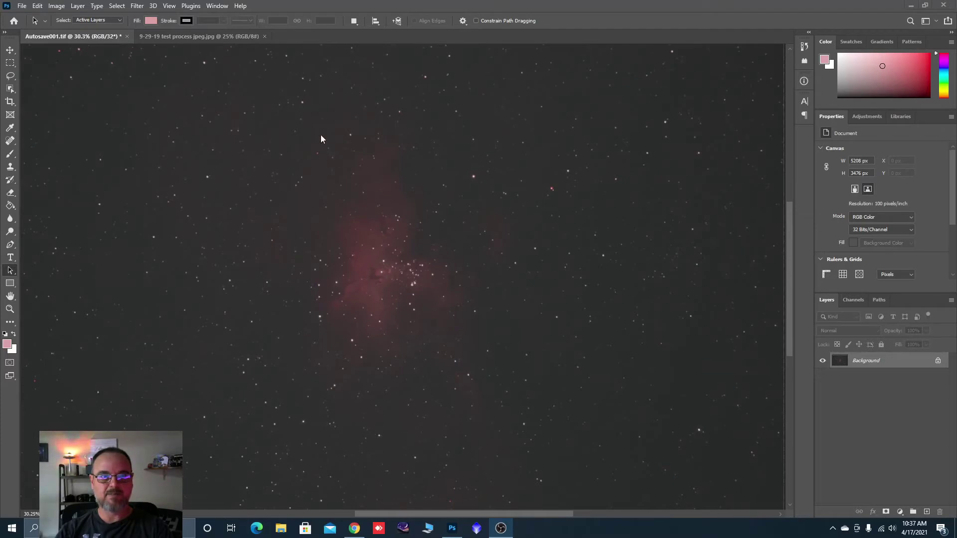
Step: Inspect the finished reference image 9-29-19 test process jpeg.jpg, comparing the nebula core, the star colors and the dark background sky
click(169, 40)
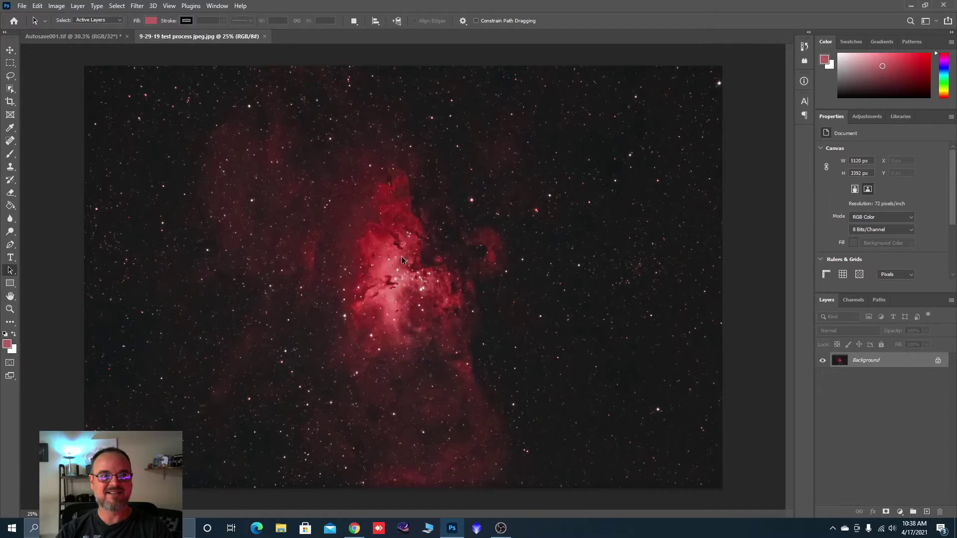
scroll(398, 289, up, 3)
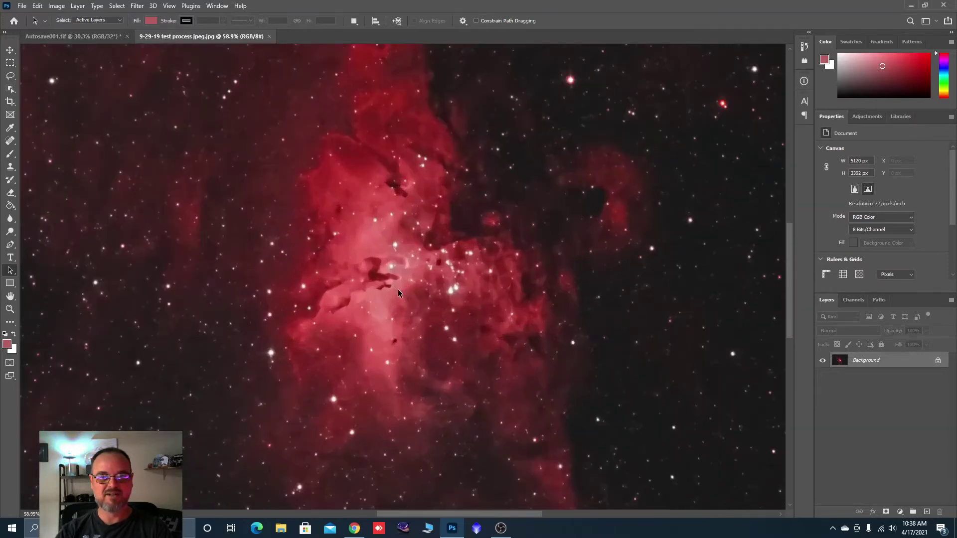
scroll(401, 274, down, 2)
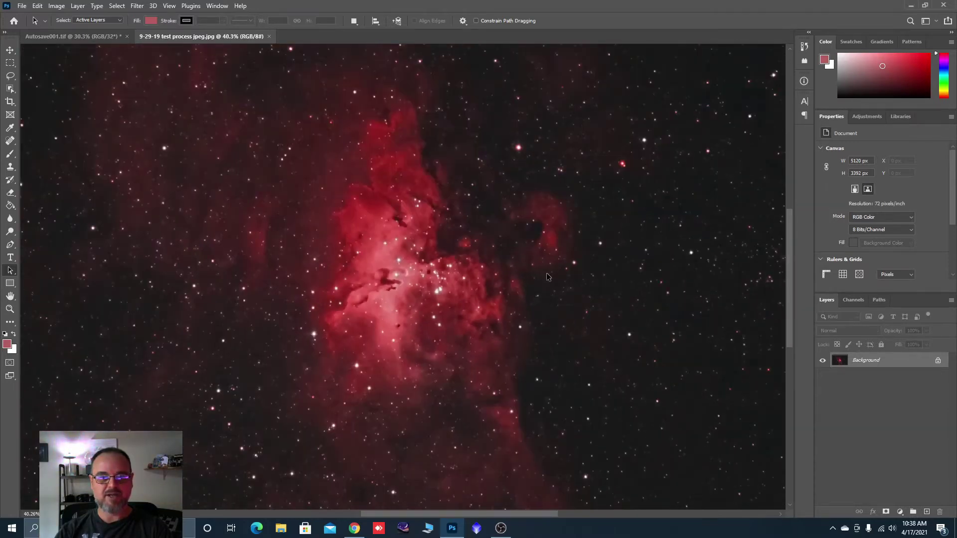
scroll(385, 272, up, 3)
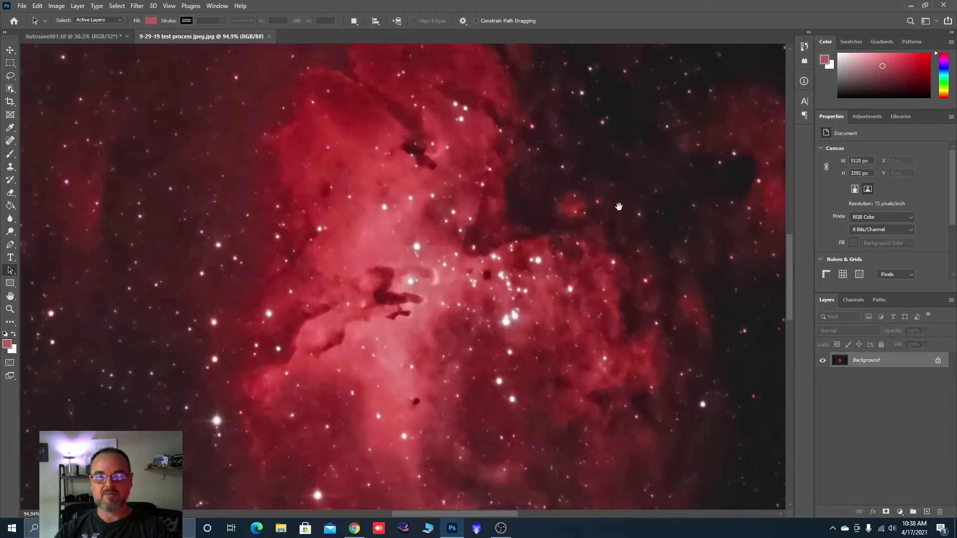
drag(618, 205, 280, 518)
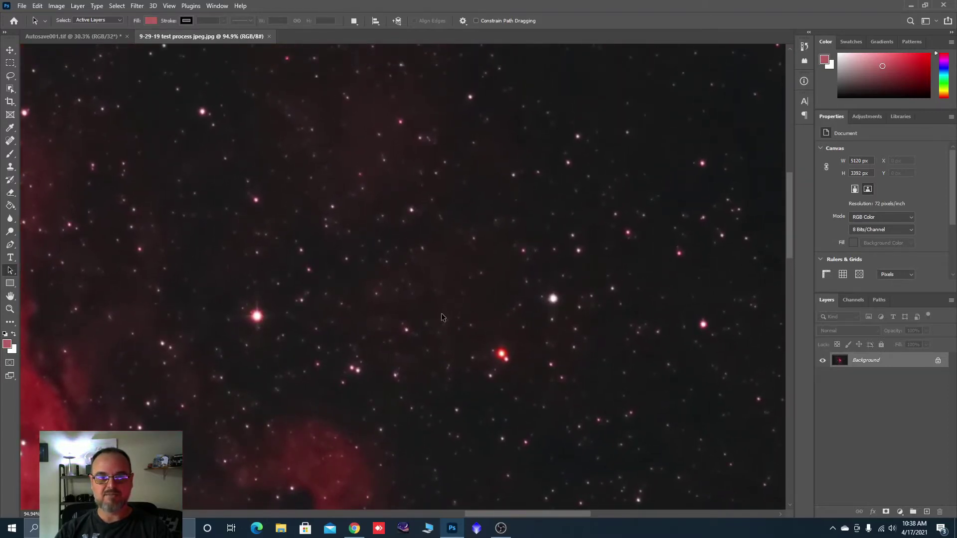
scroll(441, 334, up, 3)
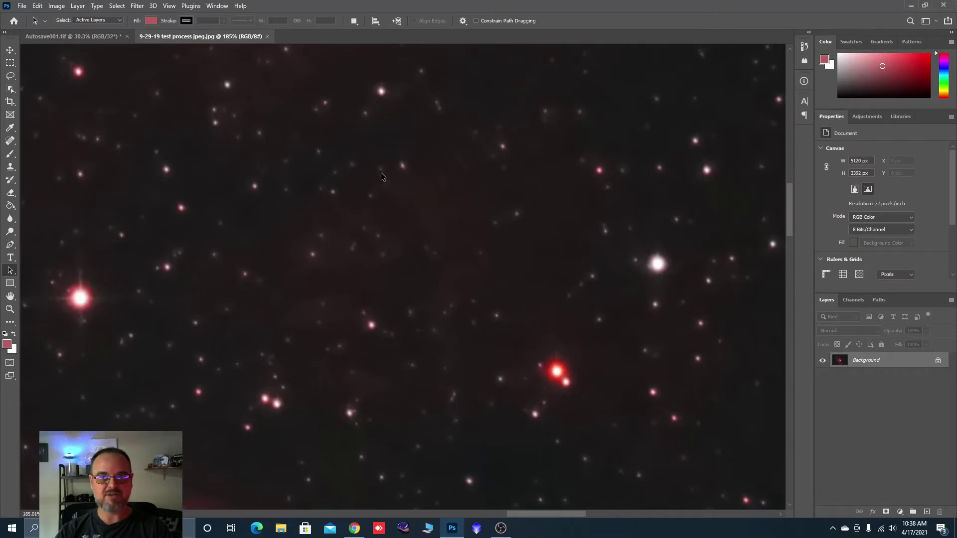
scroll(384, 171, up, 2)
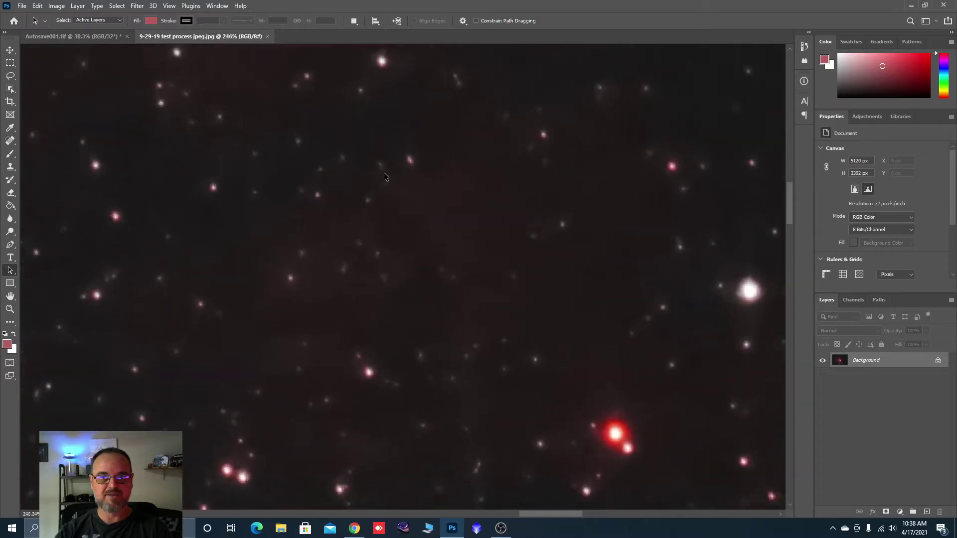
scroll(433, 279, down, 2)
scroll(433, 280, down, 6)
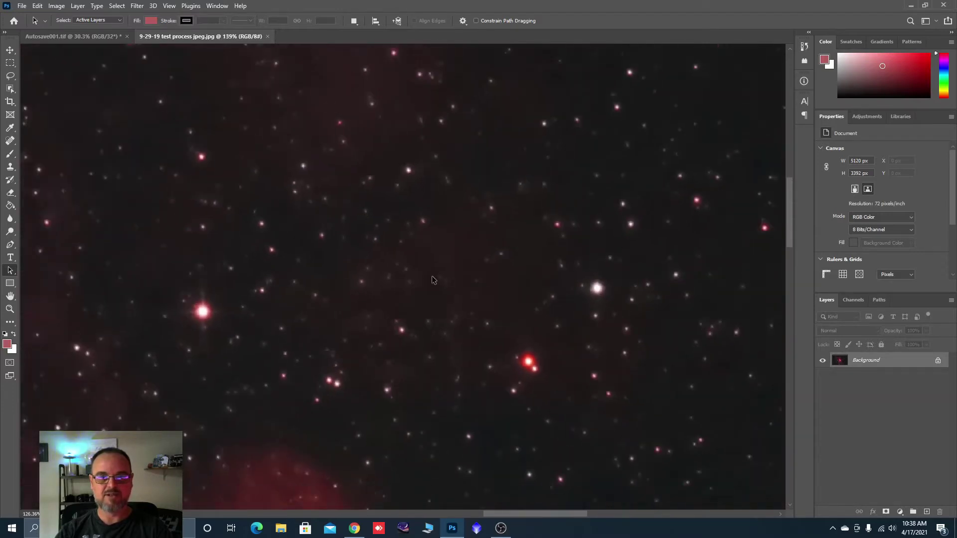
scroll(454, 287, down, 1)
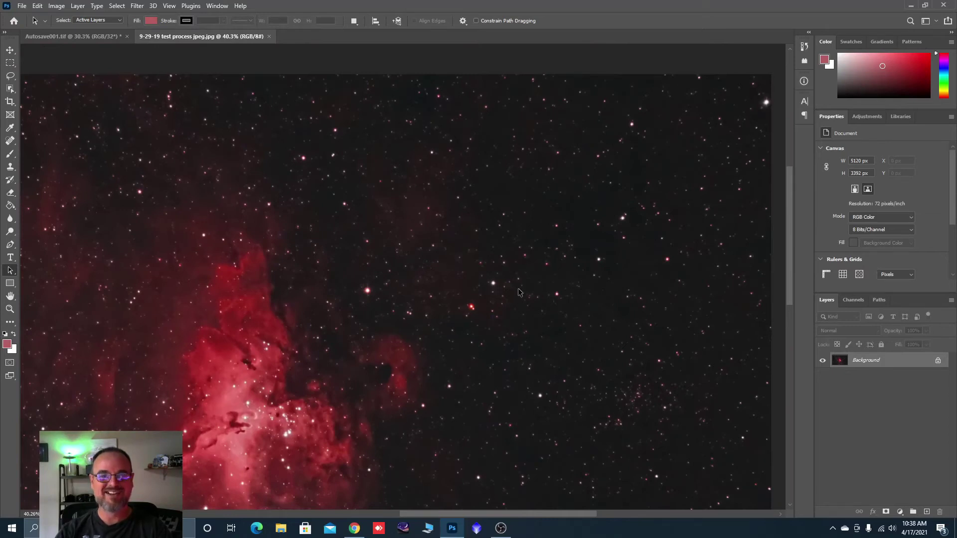
scroll(519, 288, down, 2)
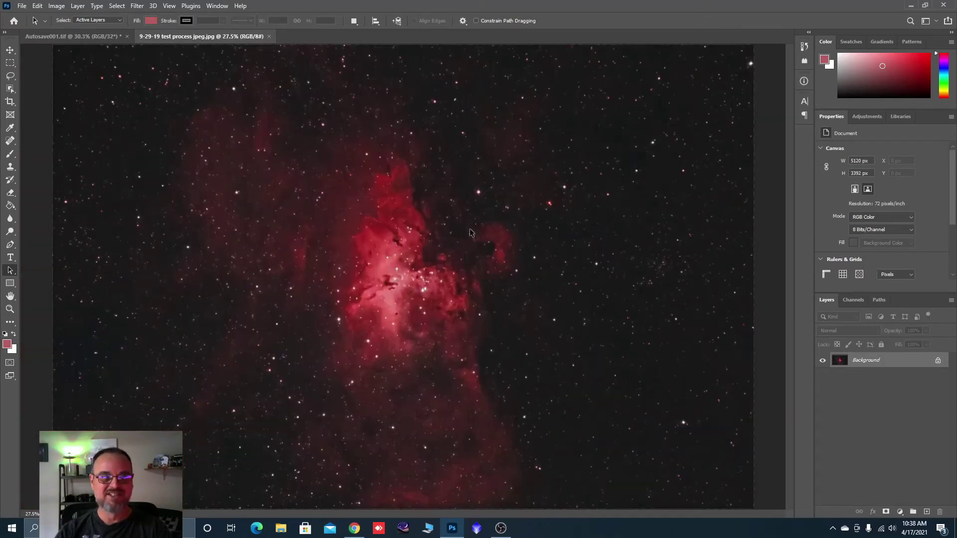
Step: Convert Autosave001.tif to 16 Bits/Channel using the Exposure and Gamma method, with exposure 0.00 and gamma 1.00
click(100, 41)
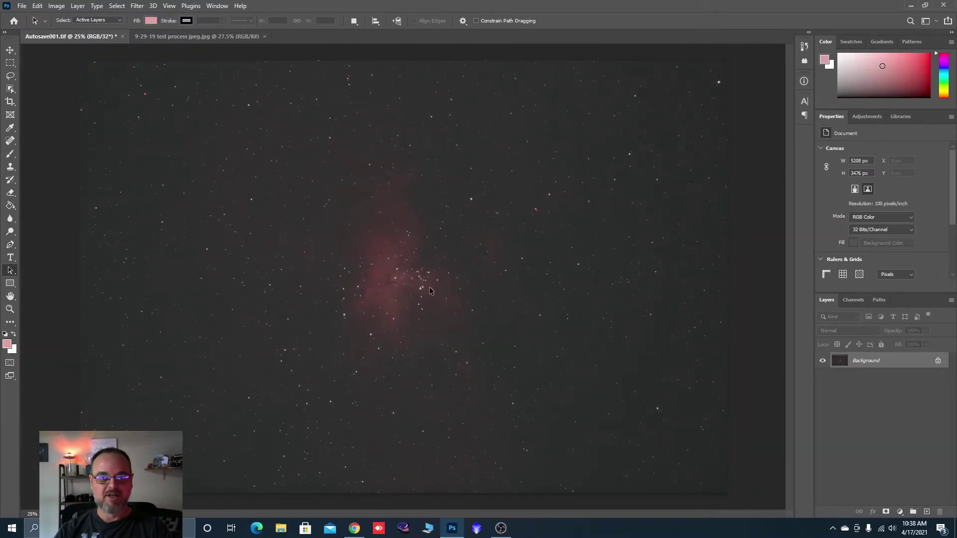
click(56, 6)
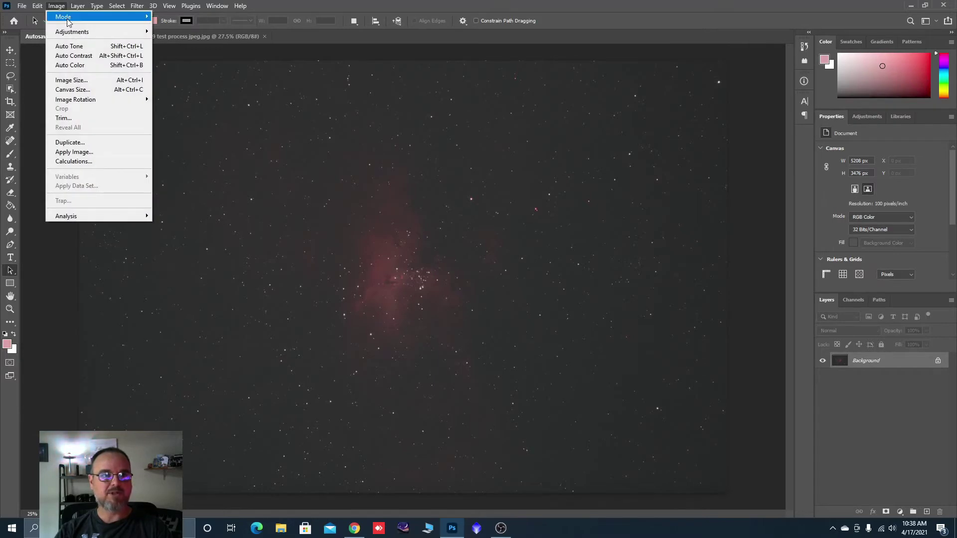
mouse_move(68, 22)
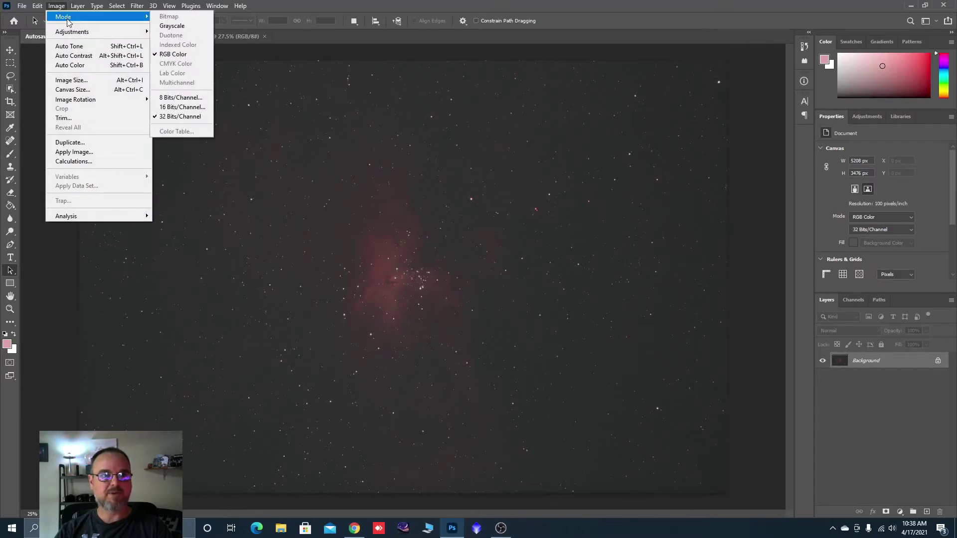
click(177, 108)
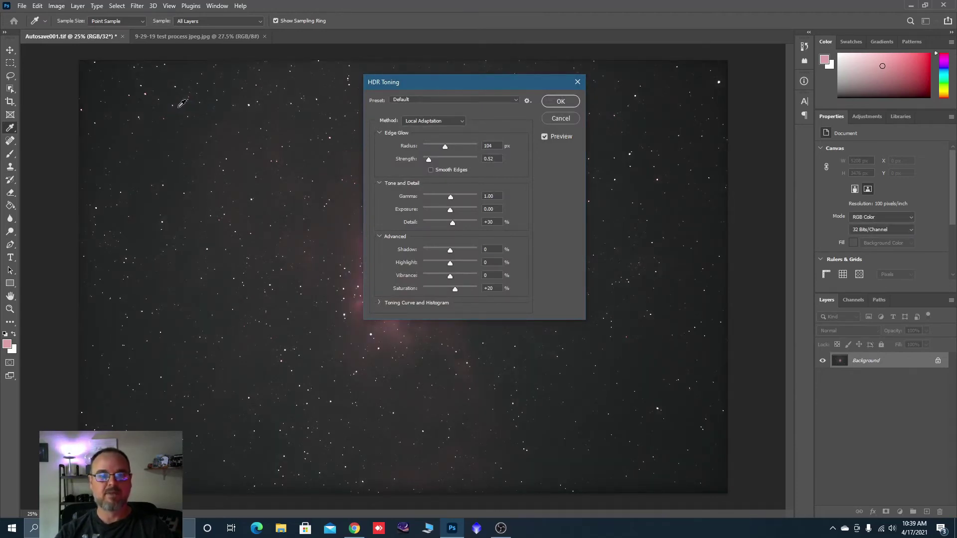
click(463, 121)
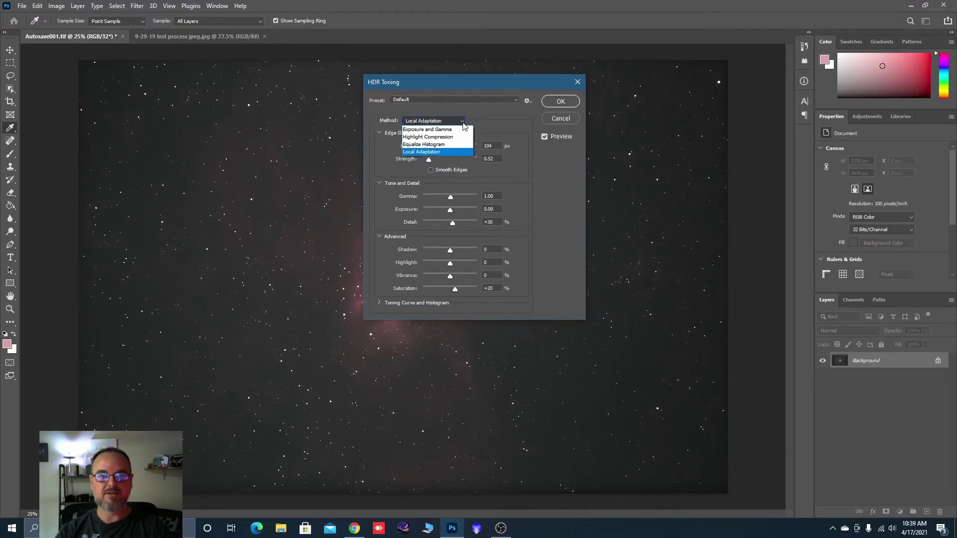
click(438, 130)
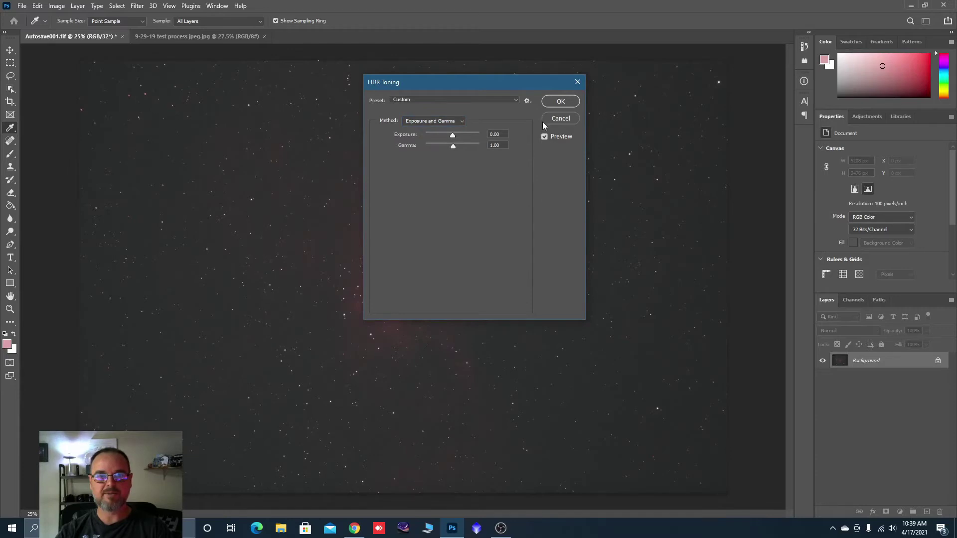
click(560, 101)
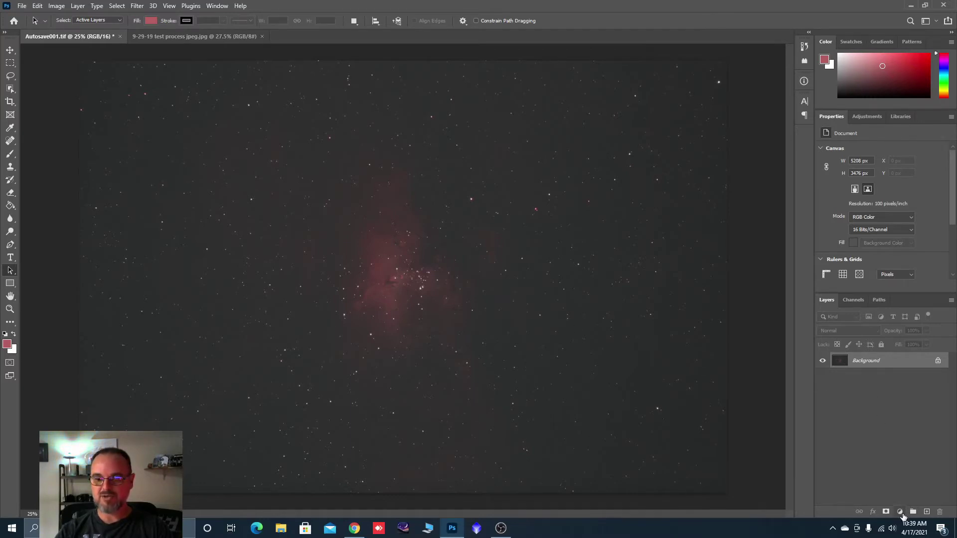
Step: Add a Threshold adjustment layer above the Background and set its threshold level to 47
click(899, 512)
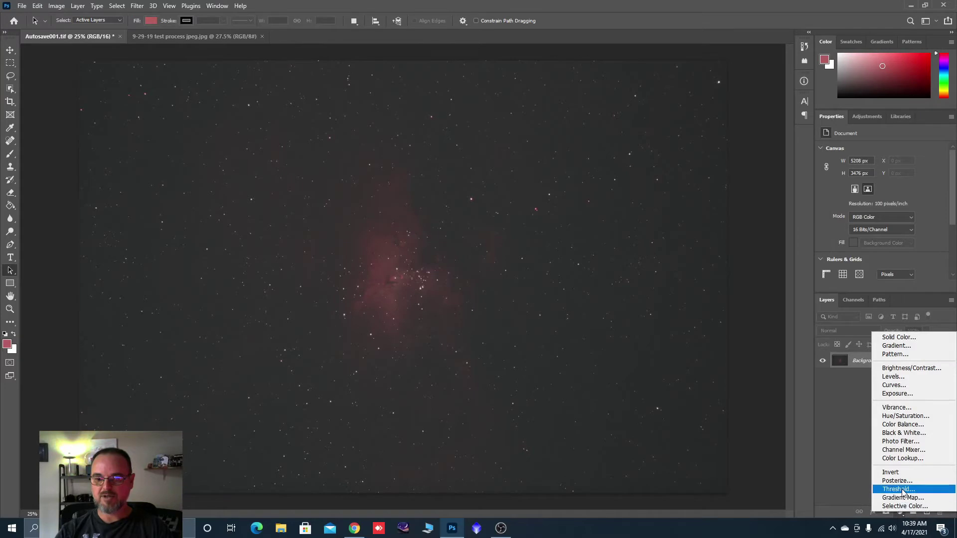
click(898, 490)
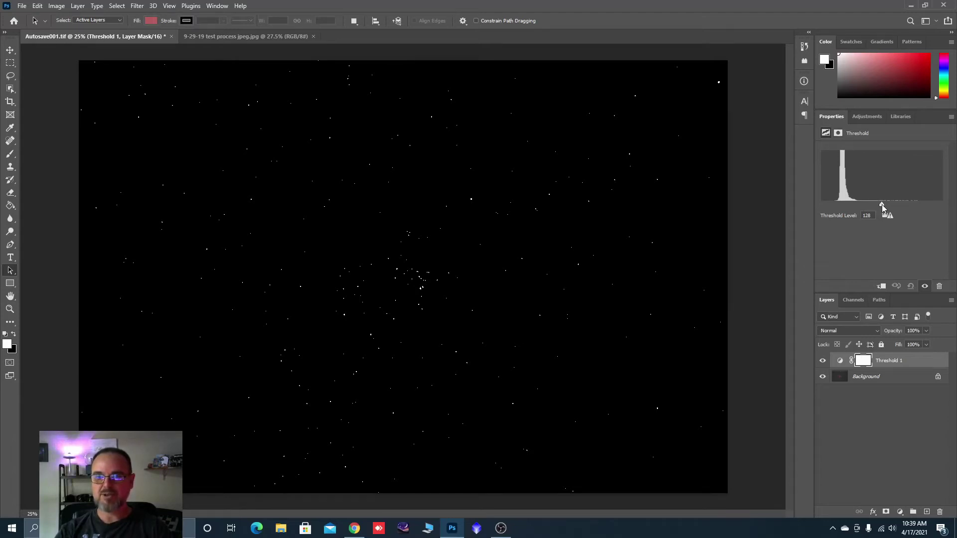
drag(882, 207, 843, 210)
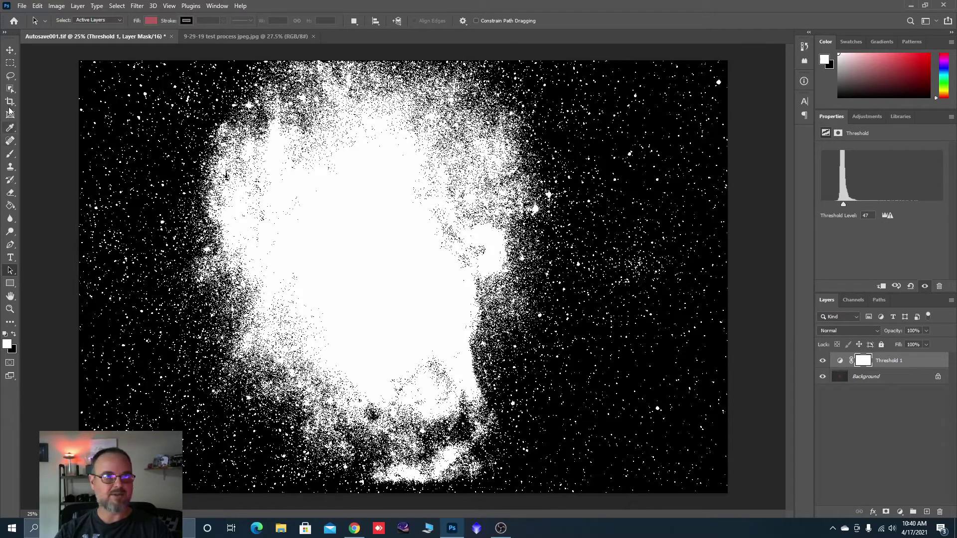
Step: Place a Color Sampler point on a star-free black patch of sky to the lower right of the nebula and check its RGB values
click(11, 129)
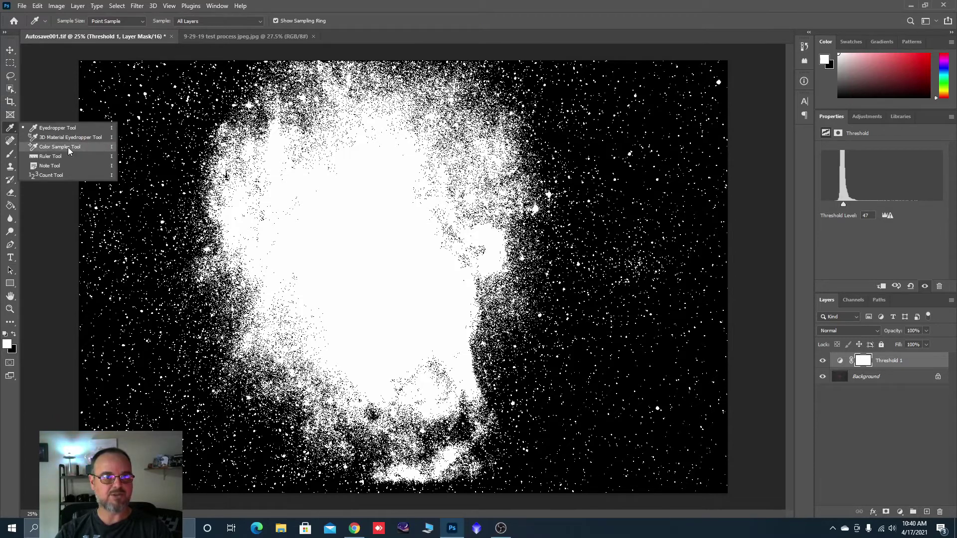
click(50, 147)
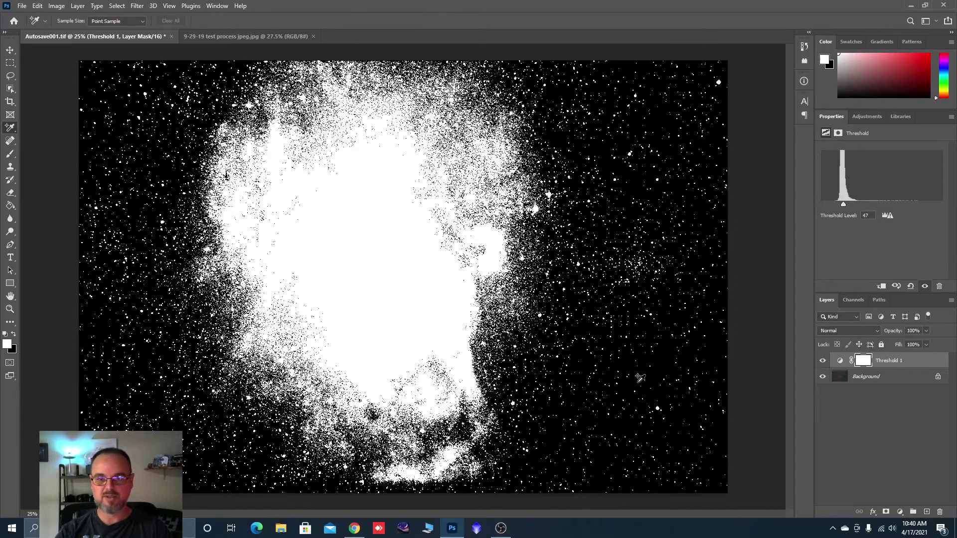
scroll(643, 379, up, 1)
scroll(643, 378, up, 3)
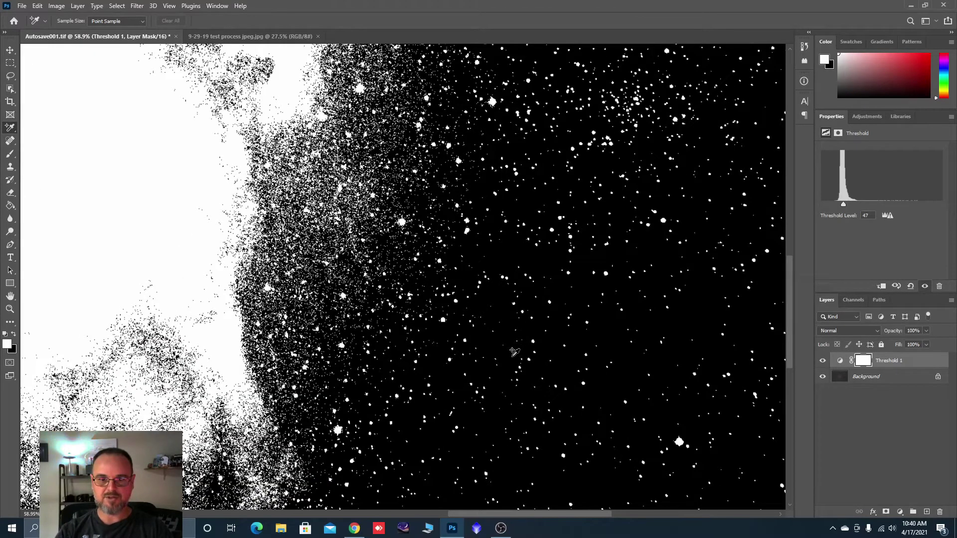
click(512, 356)
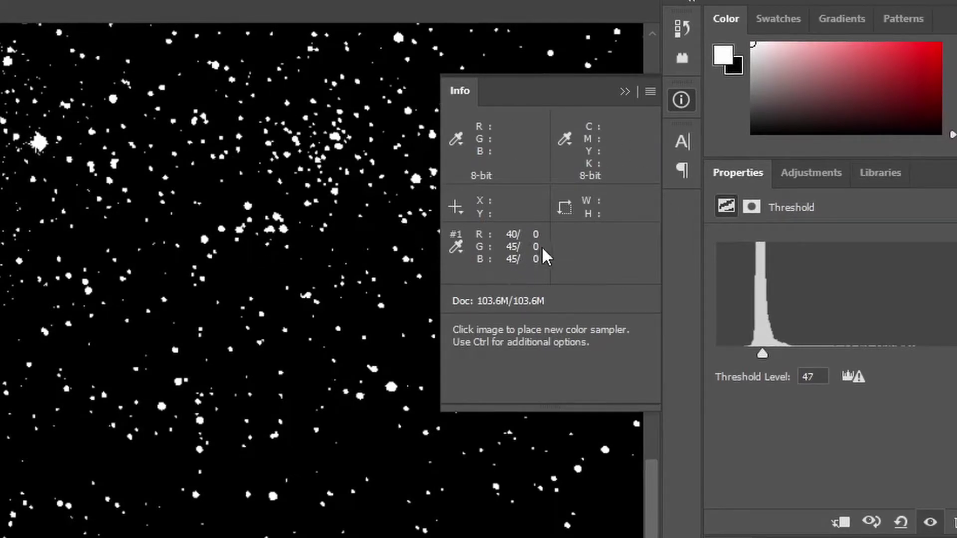
scroll(228, 477, down, 1)
scroll(229, 471, down, 1)
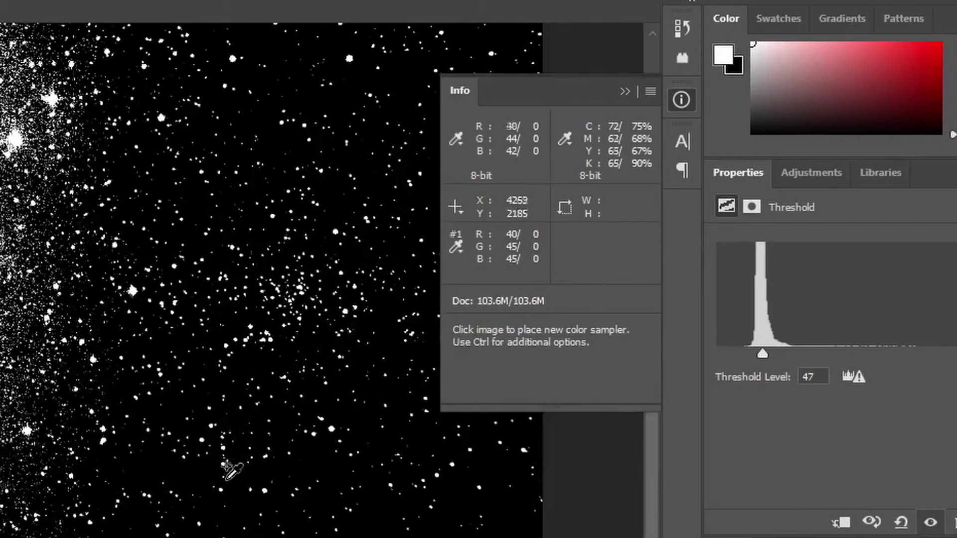
key(ctrl+plus)
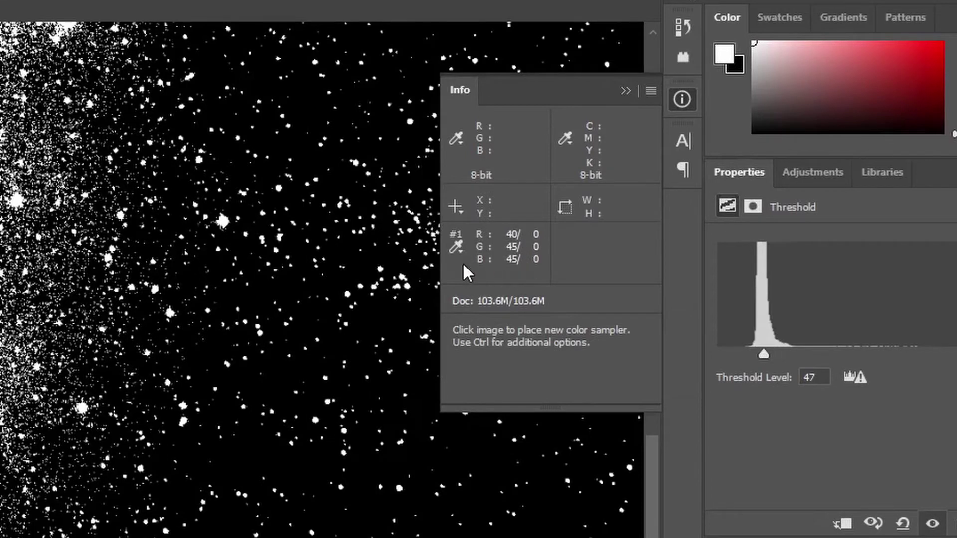
scroll(291, 378, down, 2)
scroll(32, 533, down, 1)
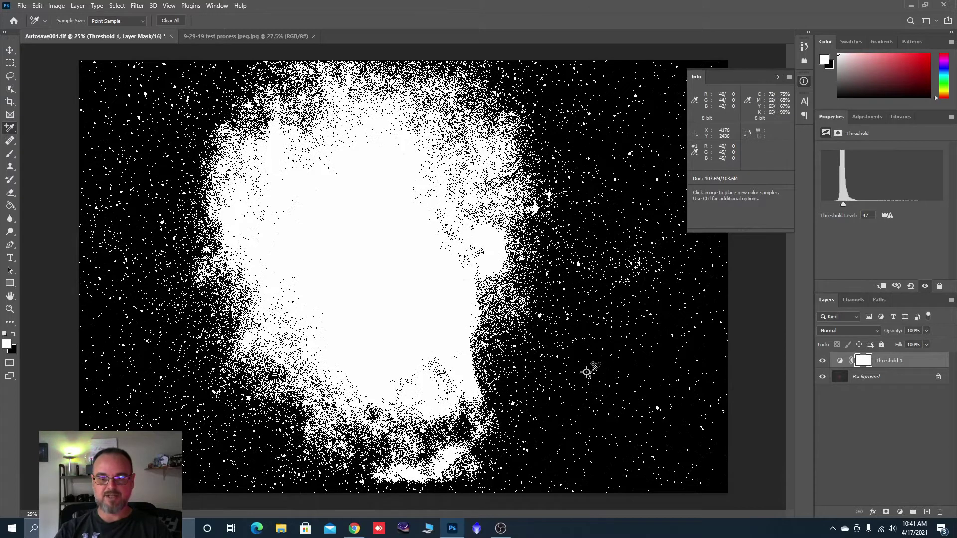
Step: Delete the Threshold adjustment layer and duplicate the Background layer
drag(883, 362, 940, 511)
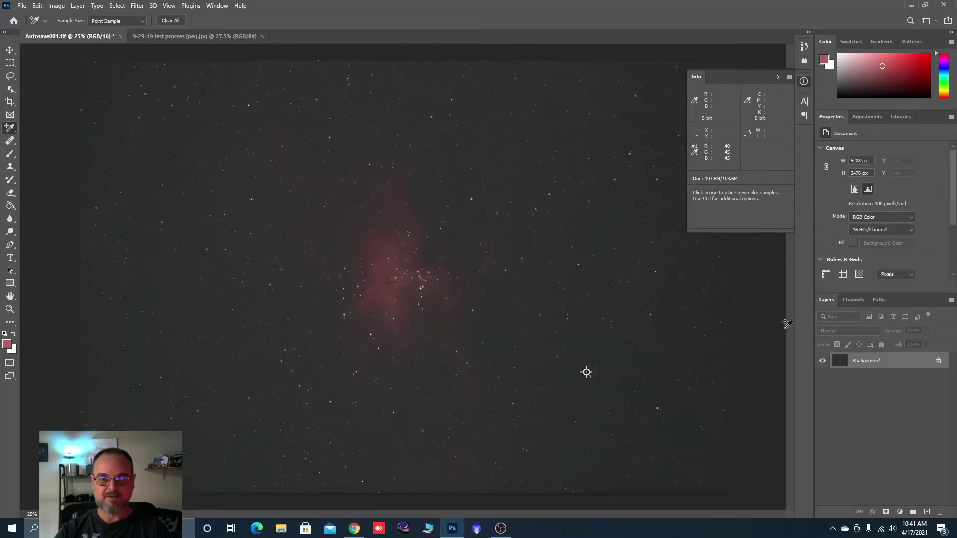
drag(861, 367, 928, 512)
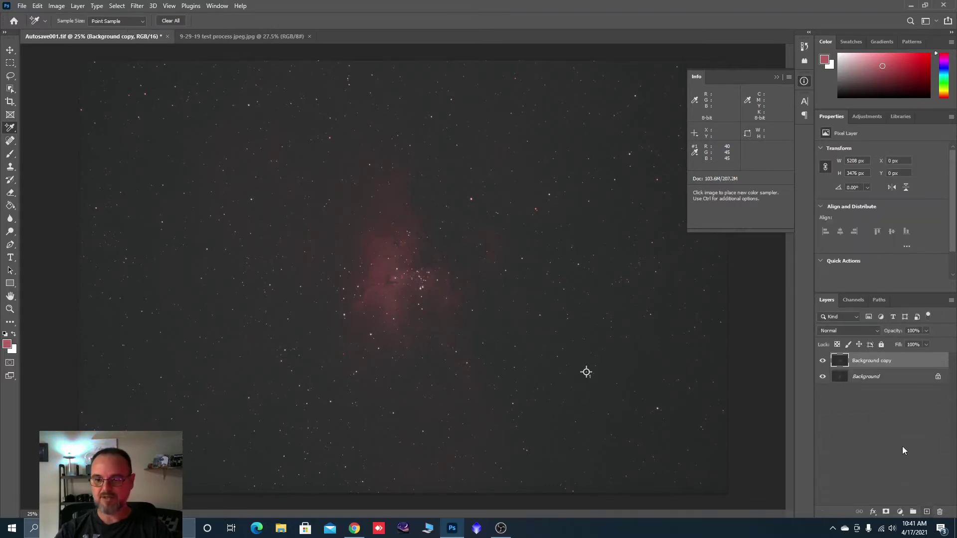
Step: Rename the Background copy layer as levels
double_click(862, 362)
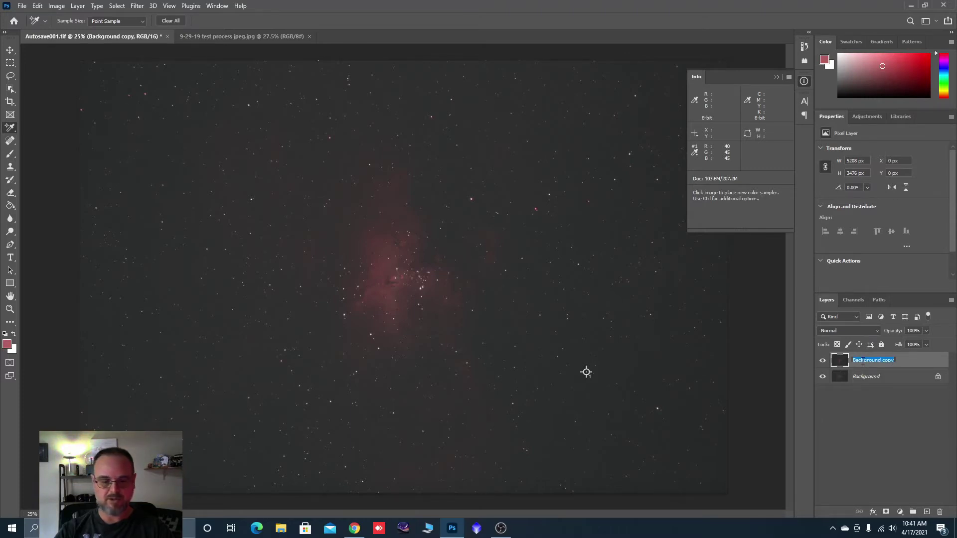
text(S)
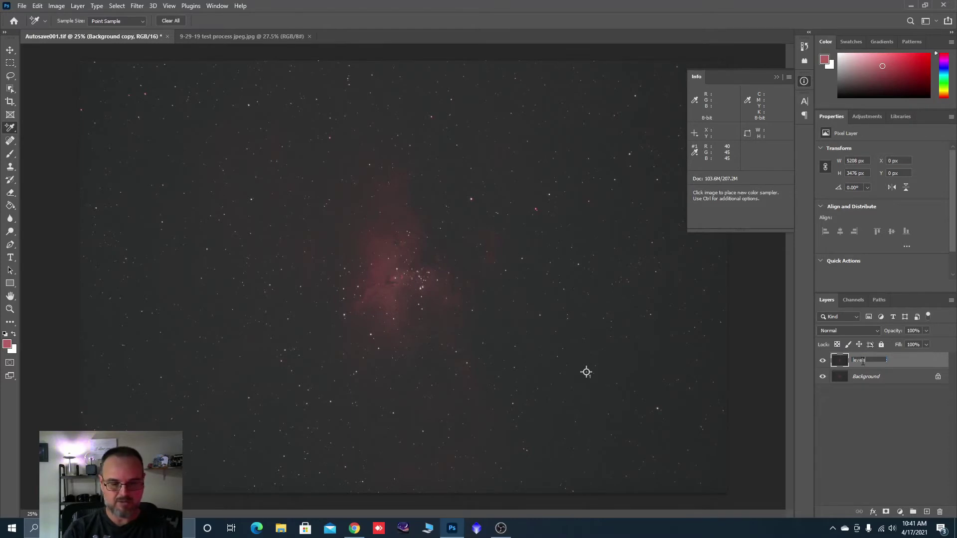
key(Return)
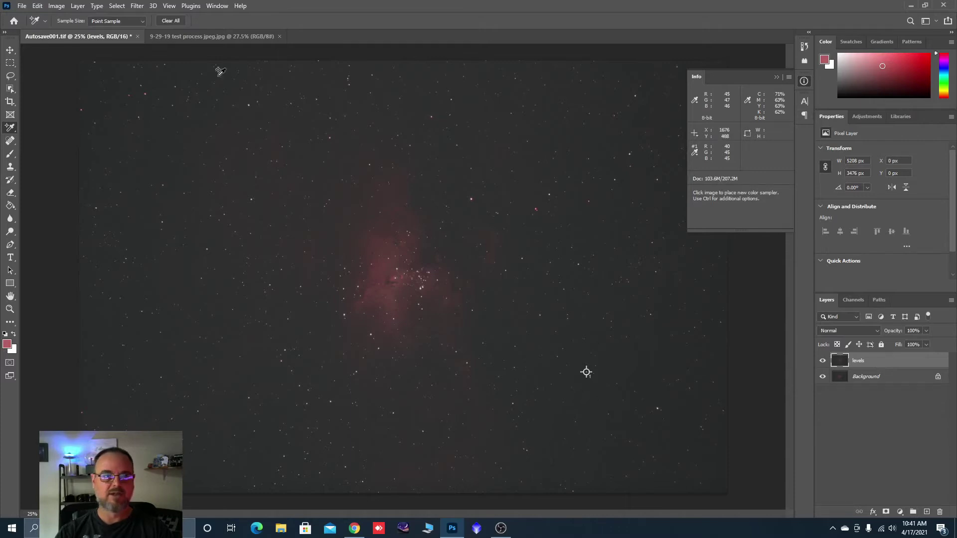
click(56, 6)
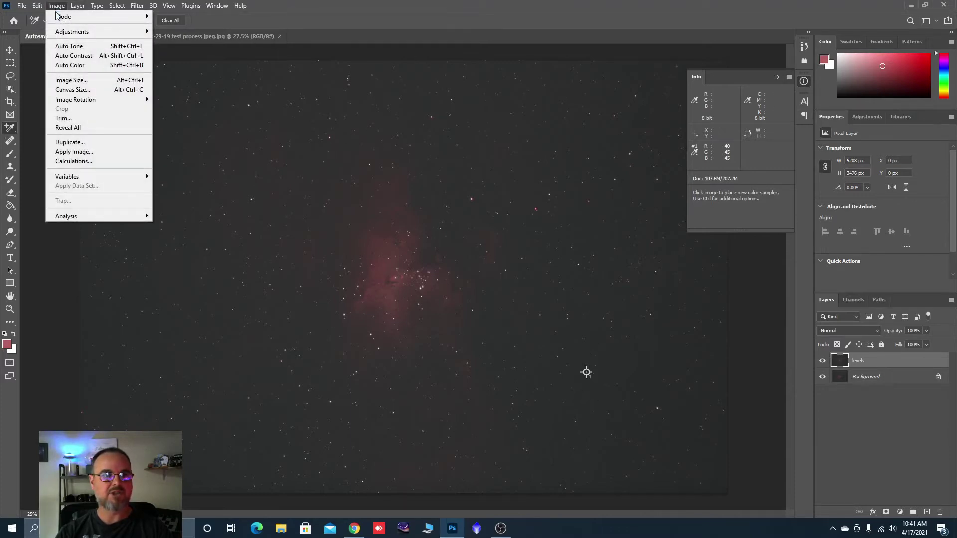
mouse_move(66, 32)
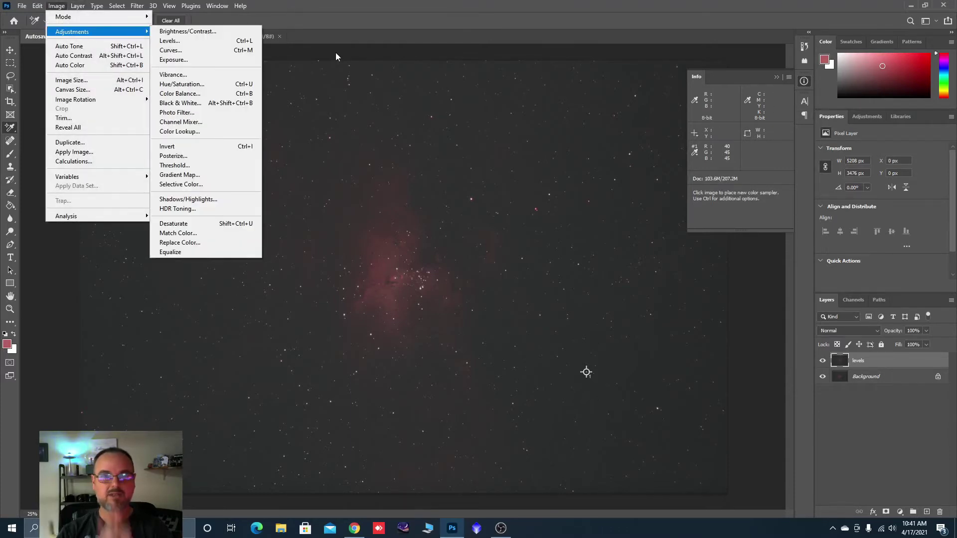
click(348, 52)
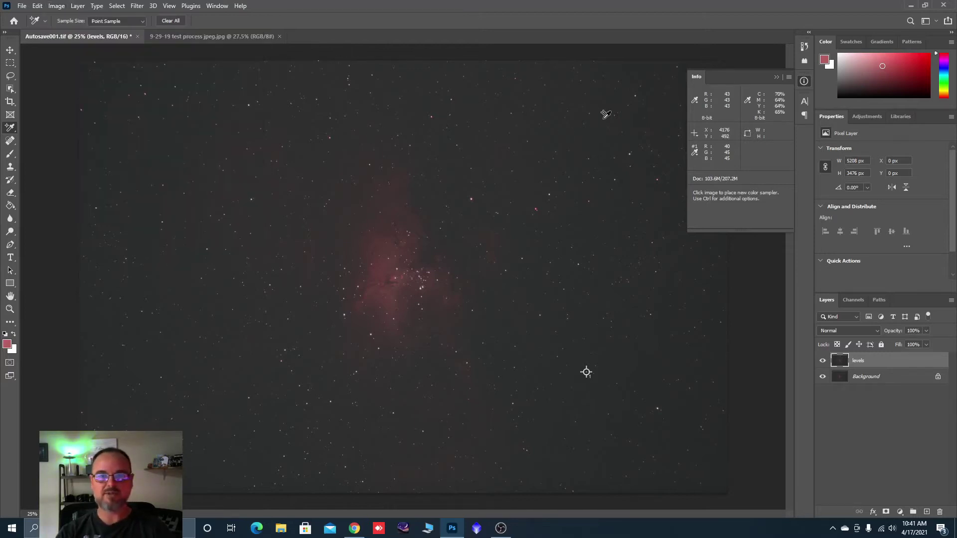
Step: Crop the stacking edges off all four sides of the image, leaving about 4608 x 3180 px
click(776, 76)
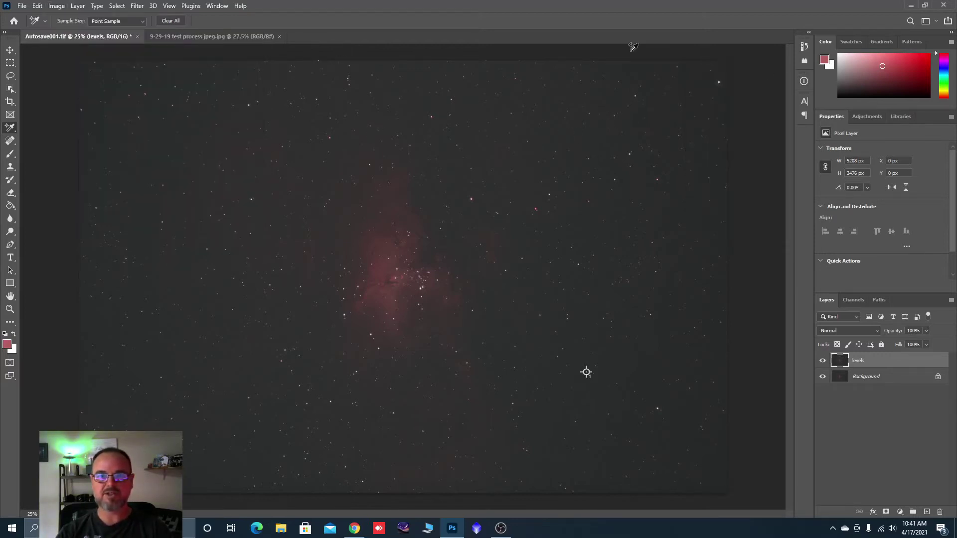
click(10, 102)
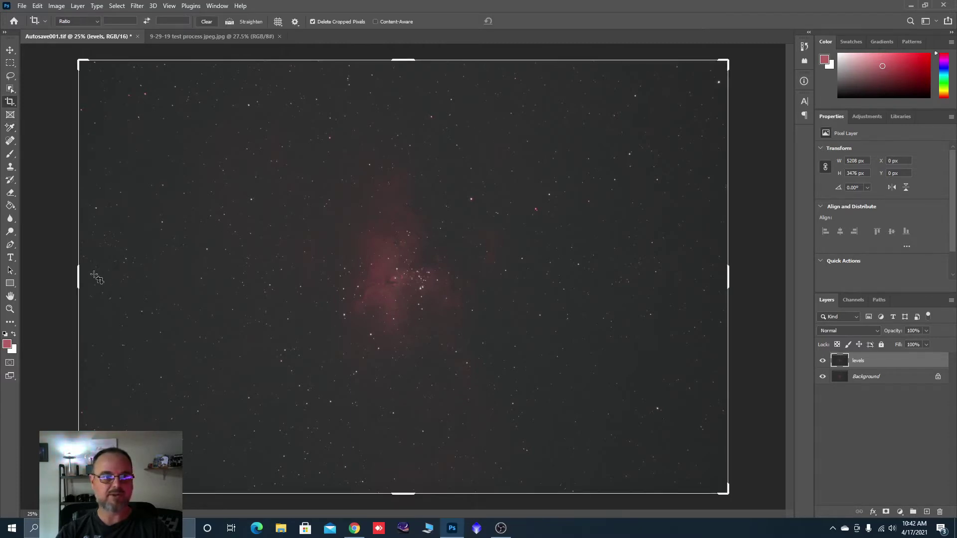
drag(75, 277, 92, 278)
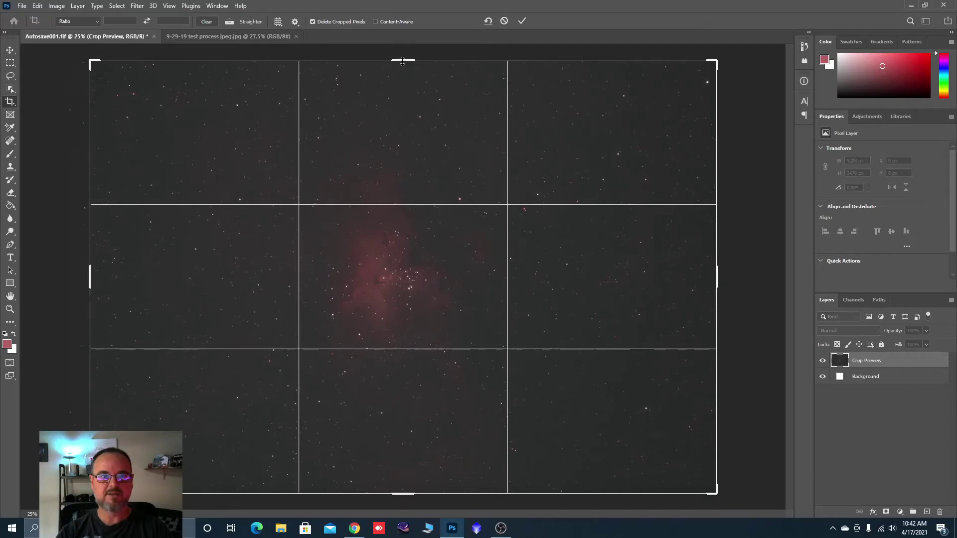
drag(403, 61, 403, 72)
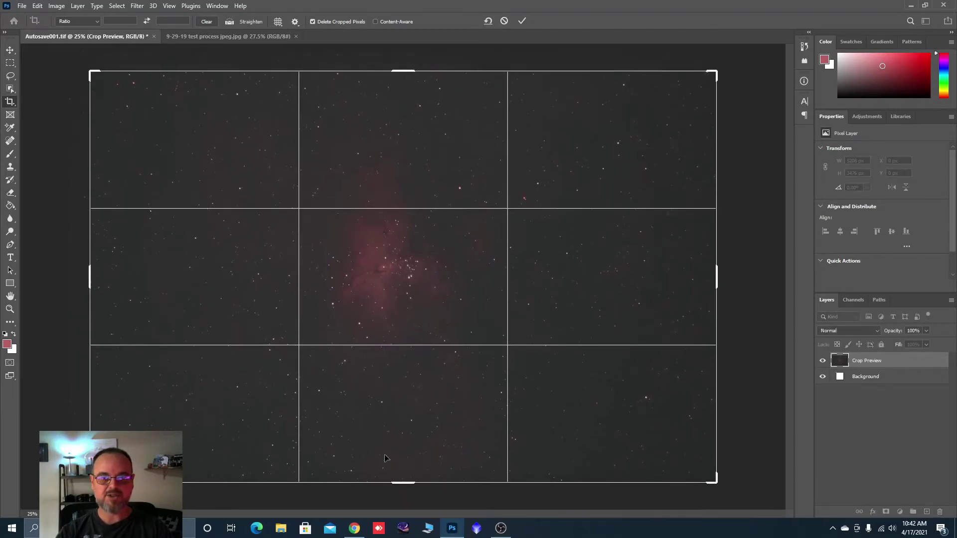
drag(402, 481, 403, 475)
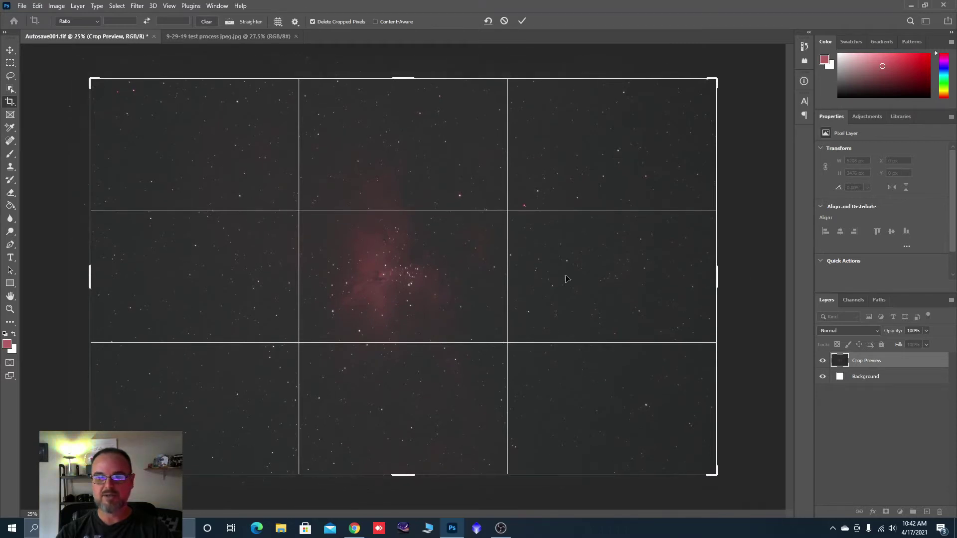
drag(716, 280, 692, 279)
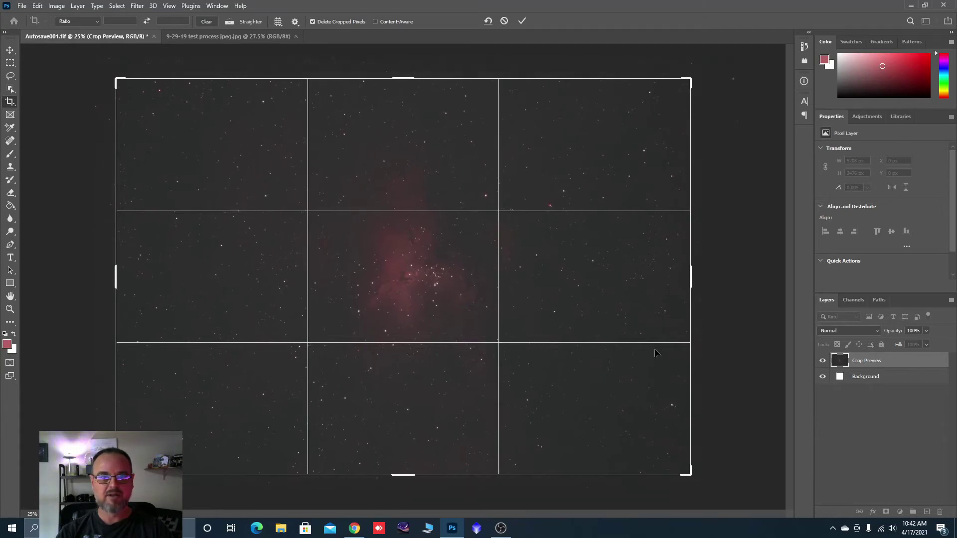
click(56, 7)
click(73, 107)
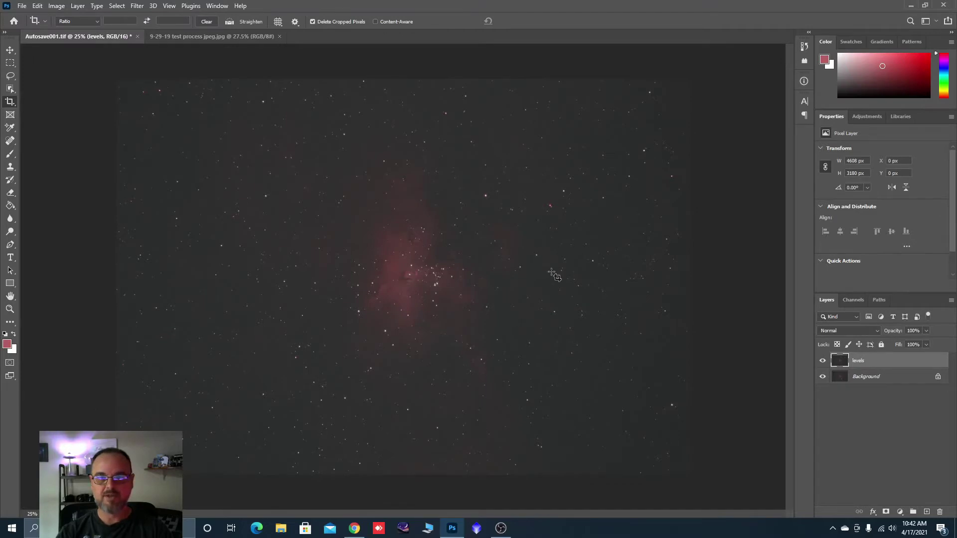
Step: Start a Levels adjustment on the levels layer with the sampler readout shown, and raise the RGB black input level to 11
click(56, 6)
mouse_move(64, 31)
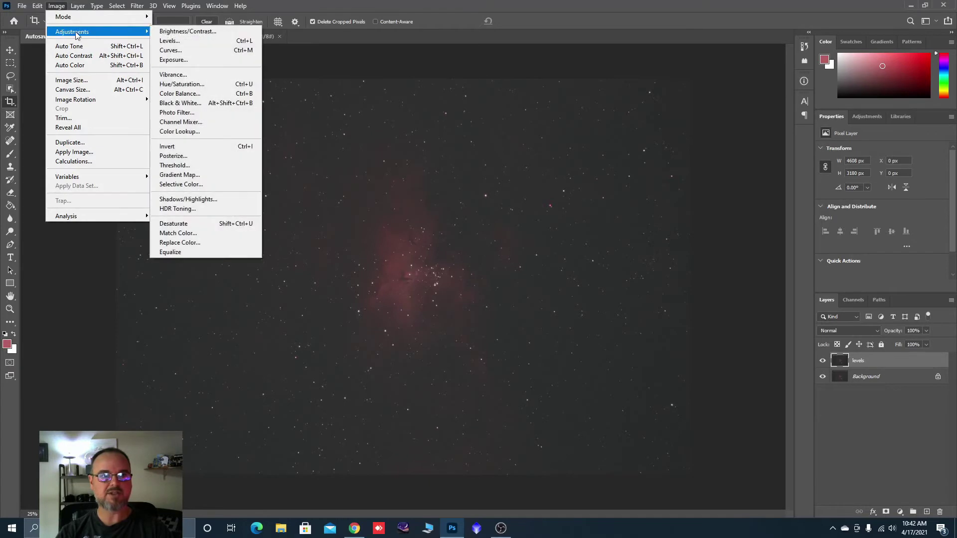
click(168, 41)
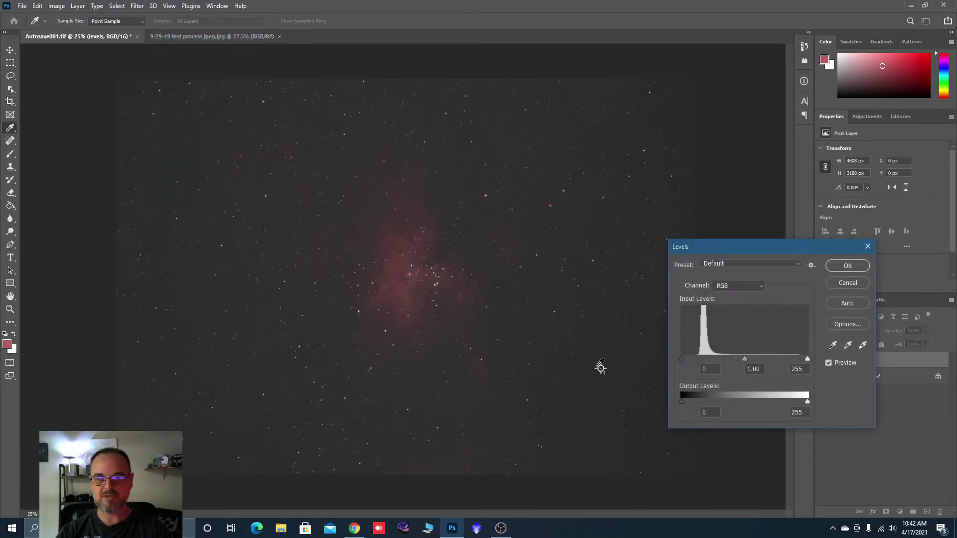
click(805, 83)
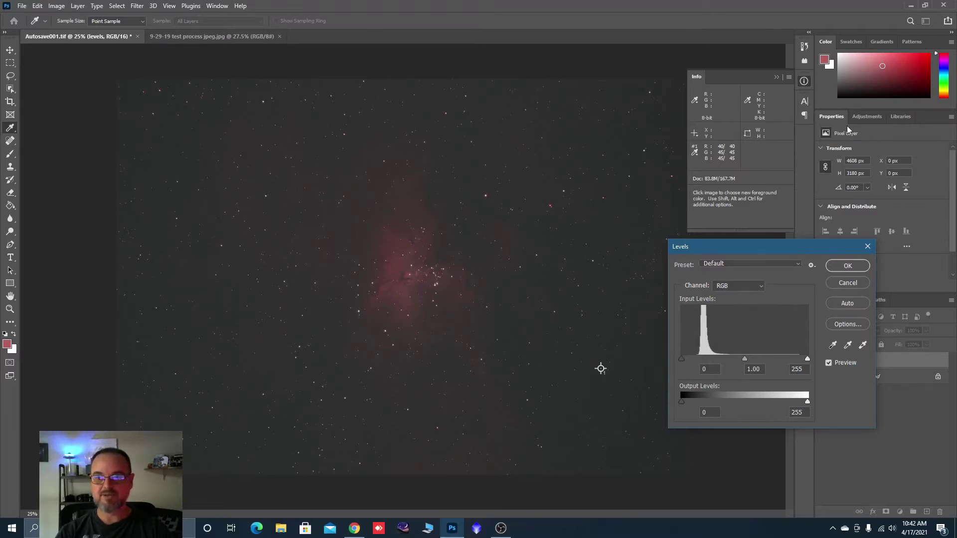
drag(766, 248, 791, 264)
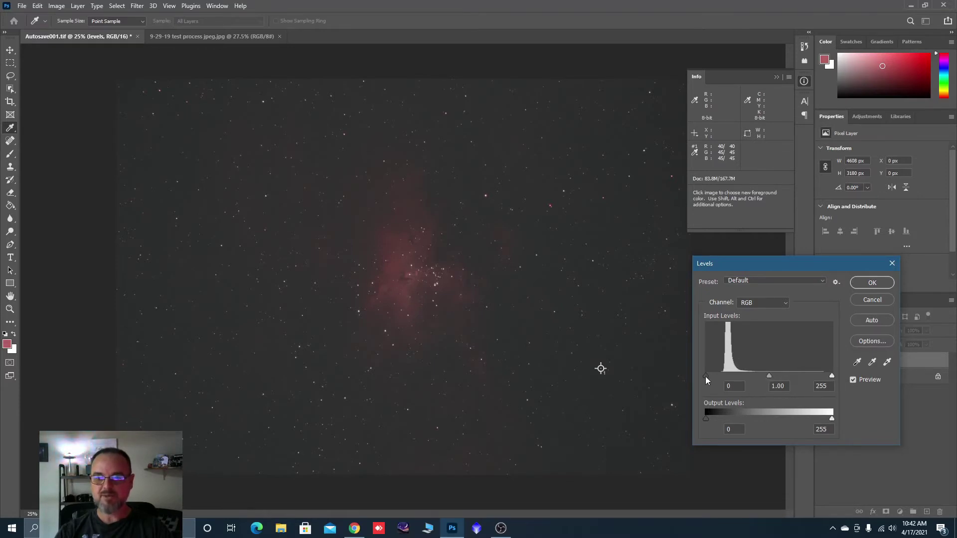
drag(705, 377, 712, 380)
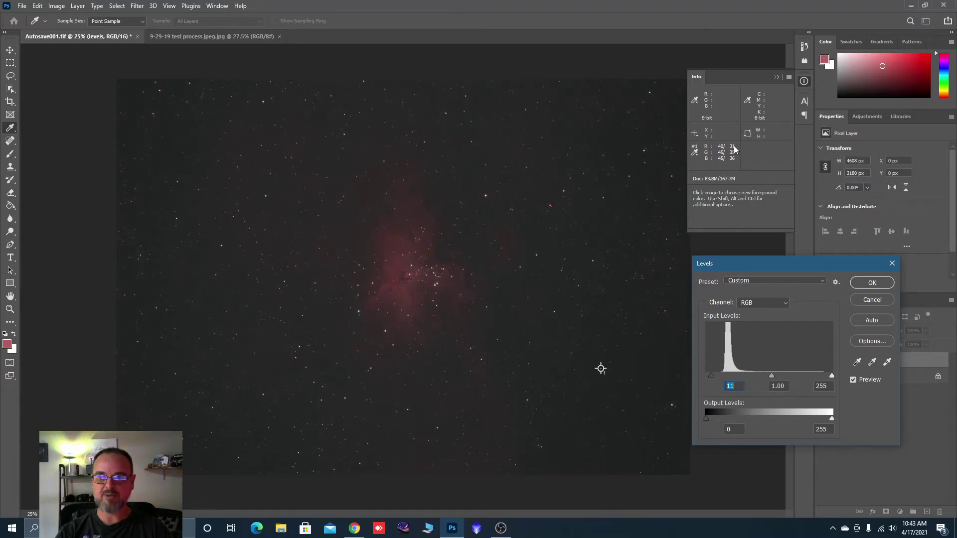
Step: Set the Green channel's black input level to 5 to match the red value at the sample point
click(786, 307)
click(760, 329)
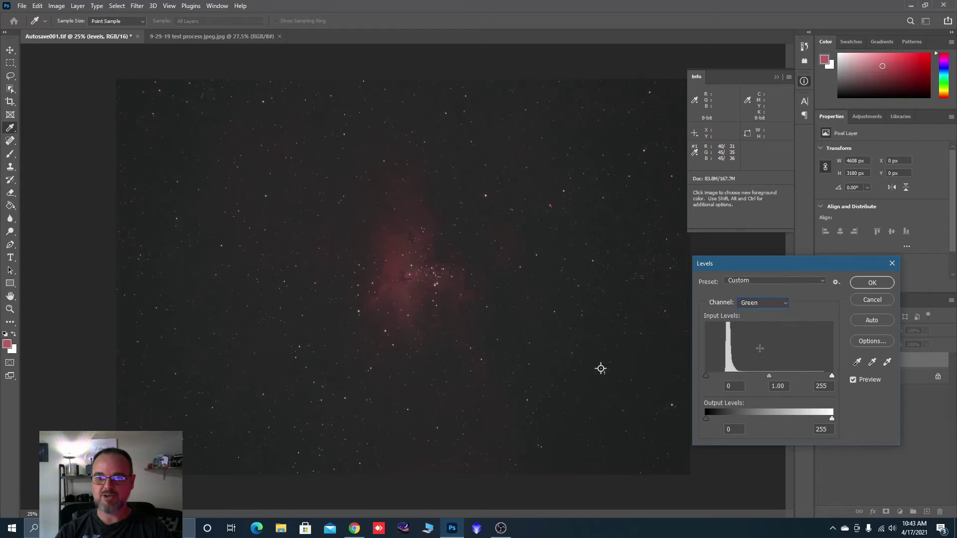
click(707, 375)
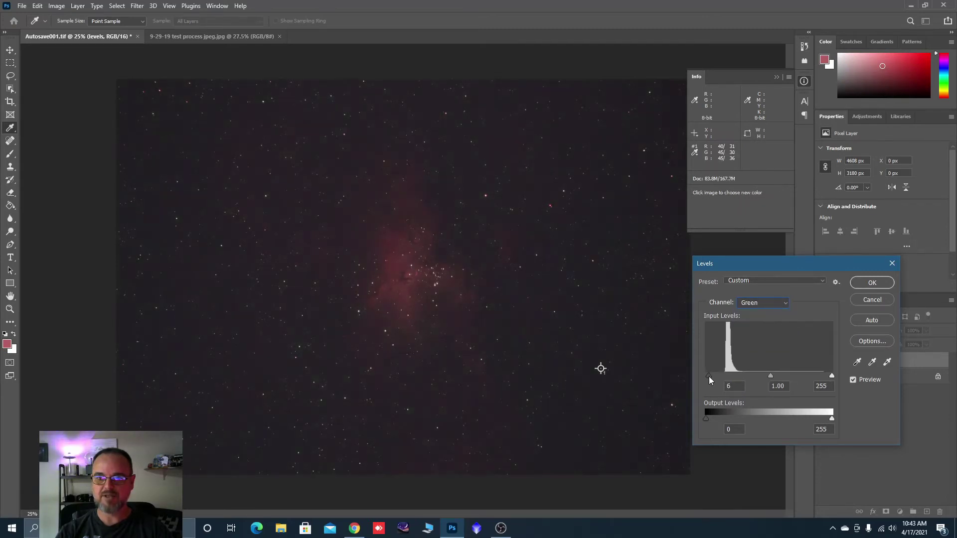
drag(709, 376, 707, 377)
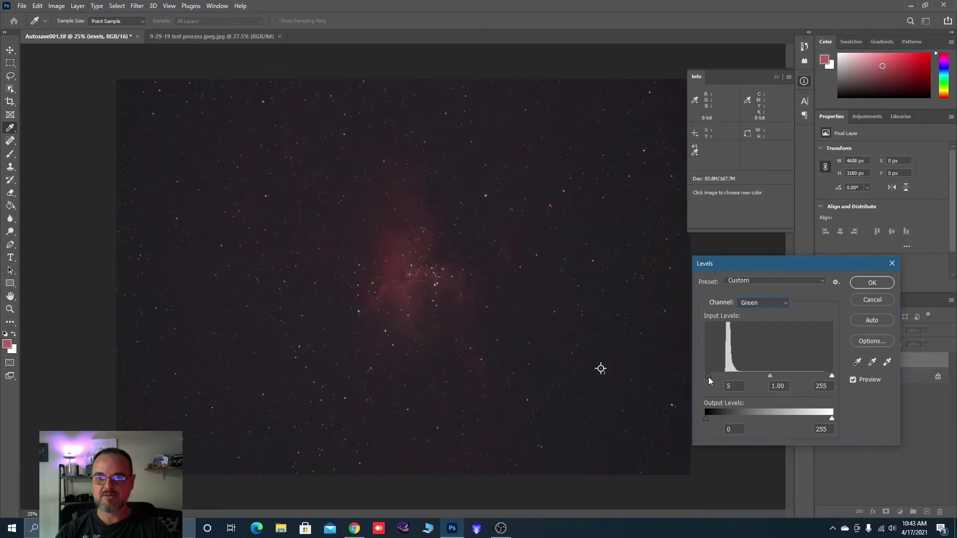
Step: Set the Blue channel's black input level to 3 and apply the Levels adjustment
click(788, 304)
click(747, 338)
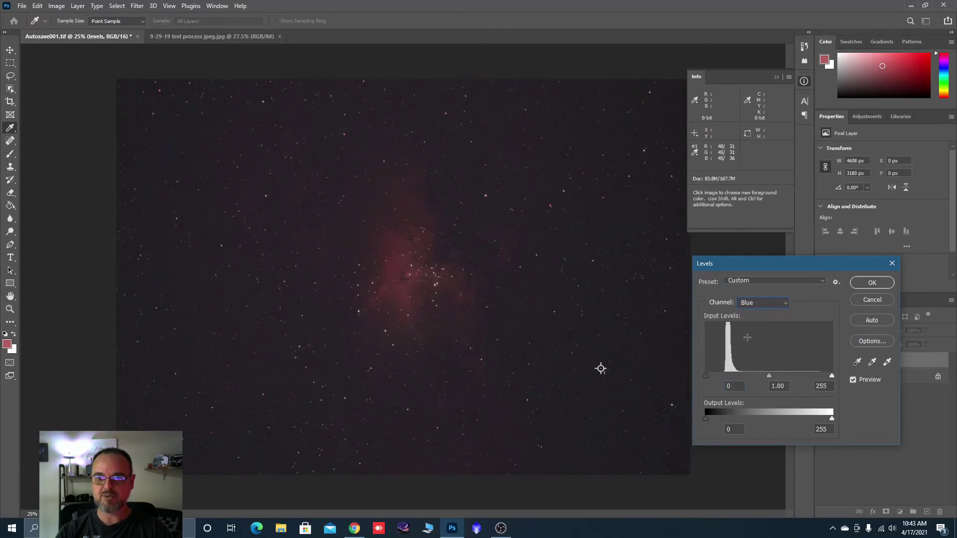
drag(706, 376, 707, 377)
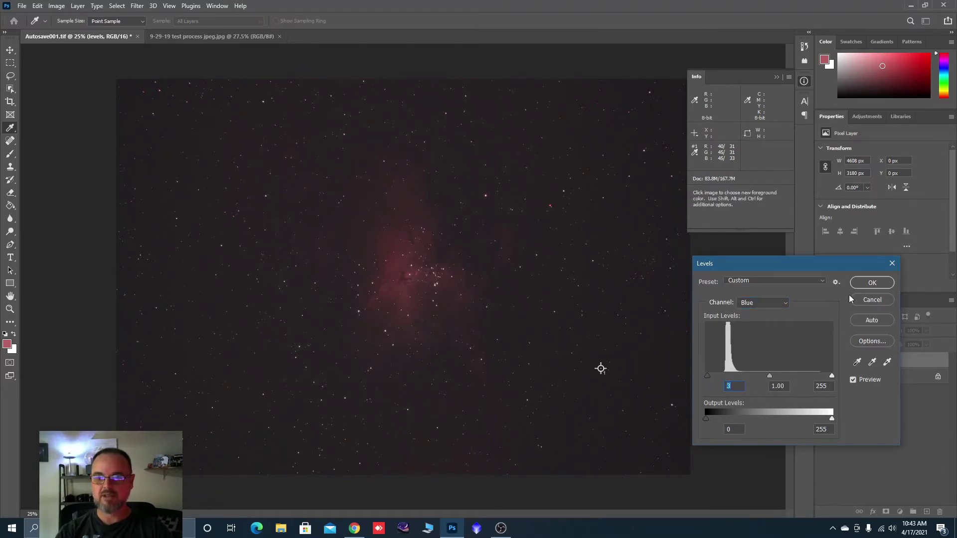
click(862, 283)
key(c)
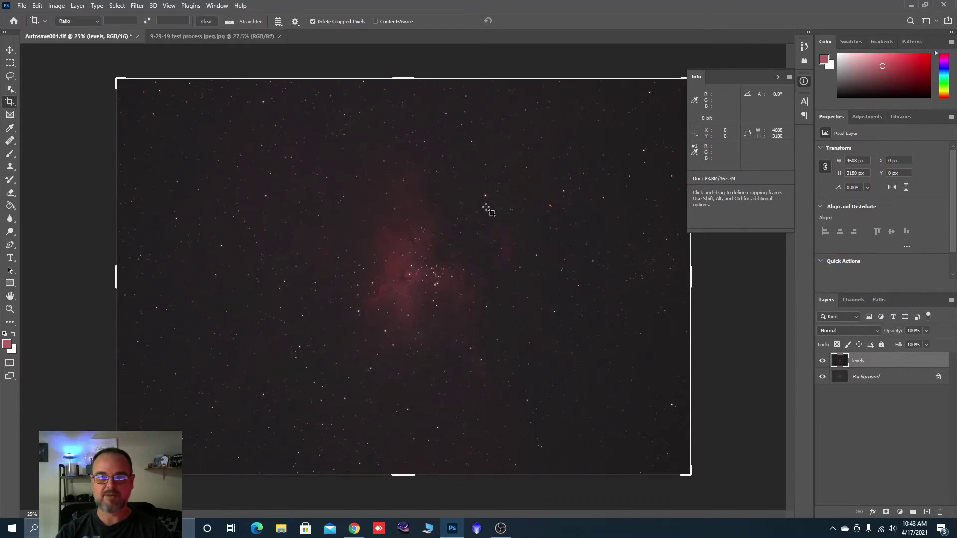
Step: Brighten the levels layer with a second Levels adjustment, setting the RGB midtone input to 1.50
click(58, 6)
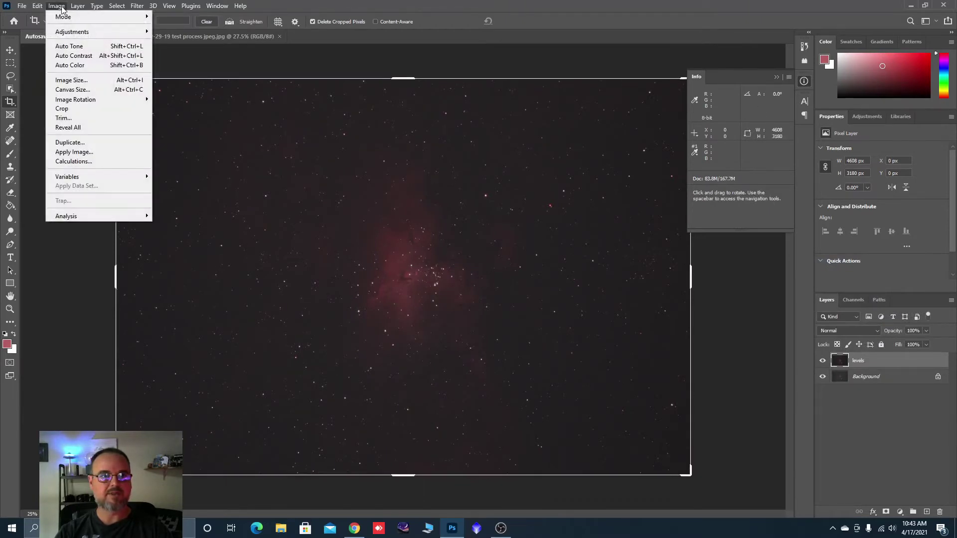
mouse_move(72, 32)
click(200, 41)
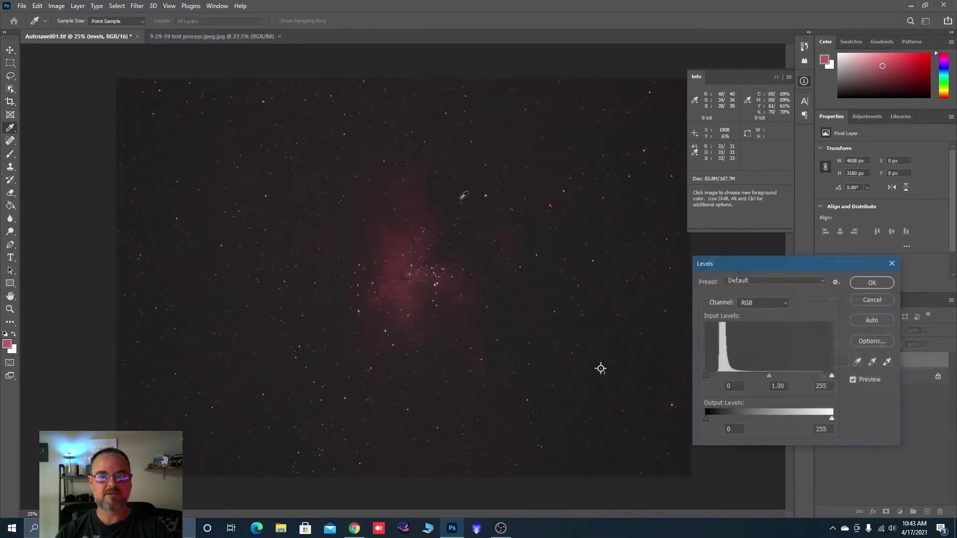
drag(768, 377, 767, 378)
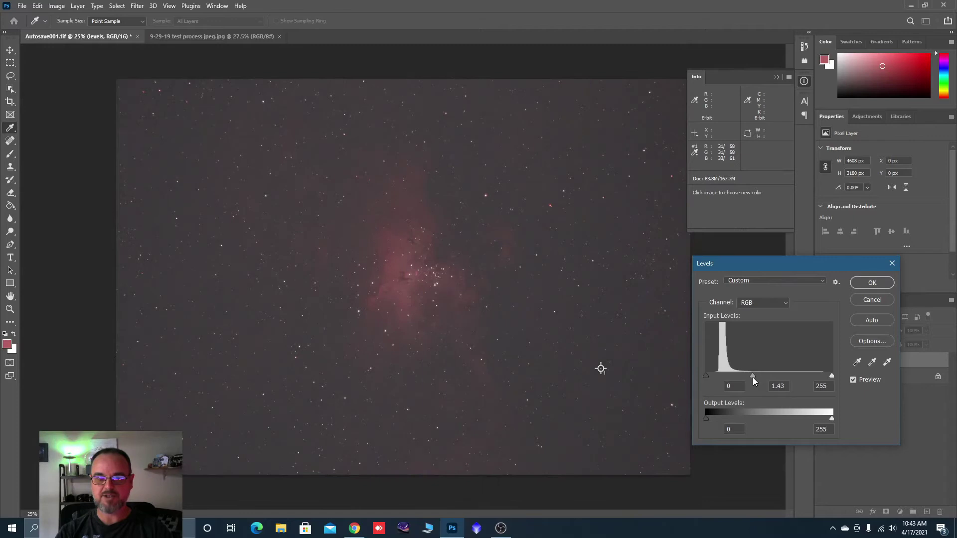
drag(750, 377, 750, 377)
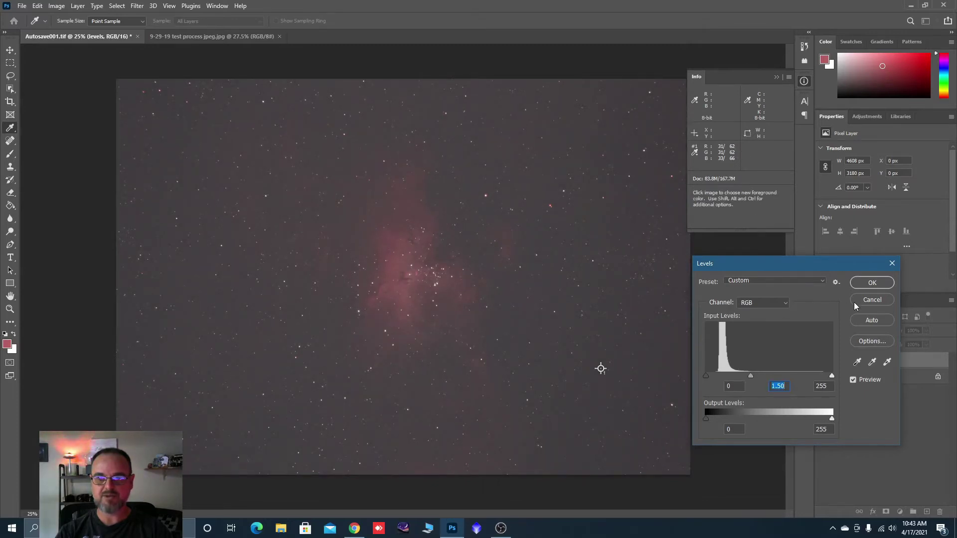
click(871, 283)
key(c)
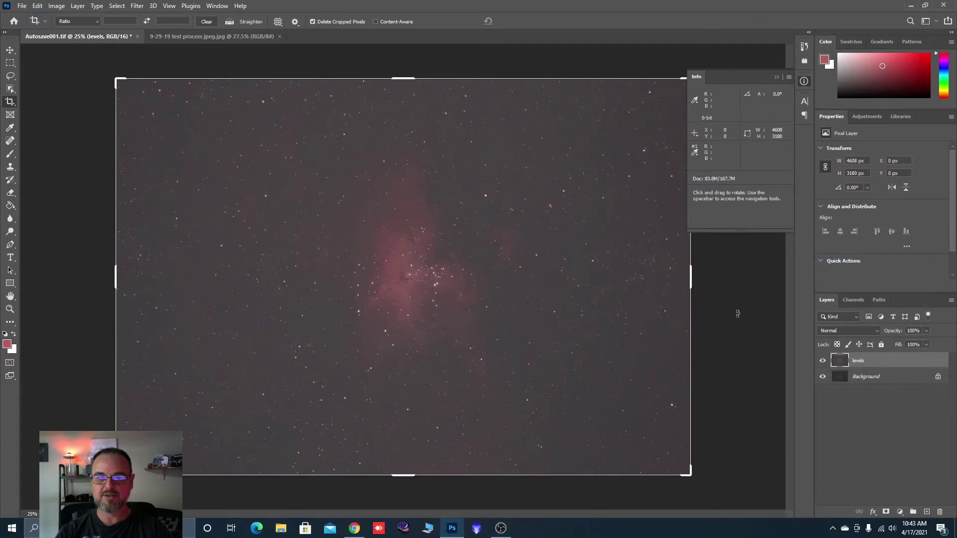
Step: Apply another Levels adjustment with the RGB black input level at 34, and compare the levels layer with the Background
click(57, 5)
mouse_move(71, 32)
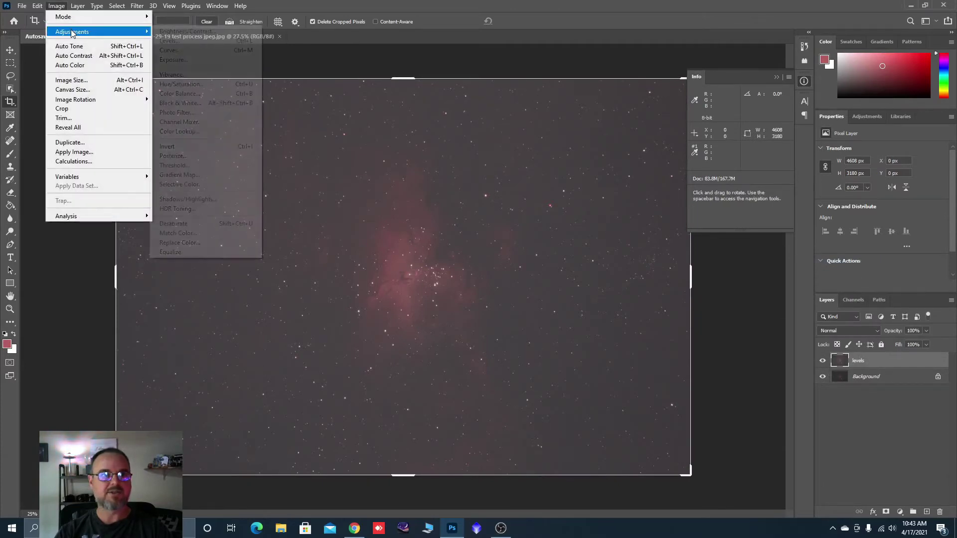
click(177, 42)
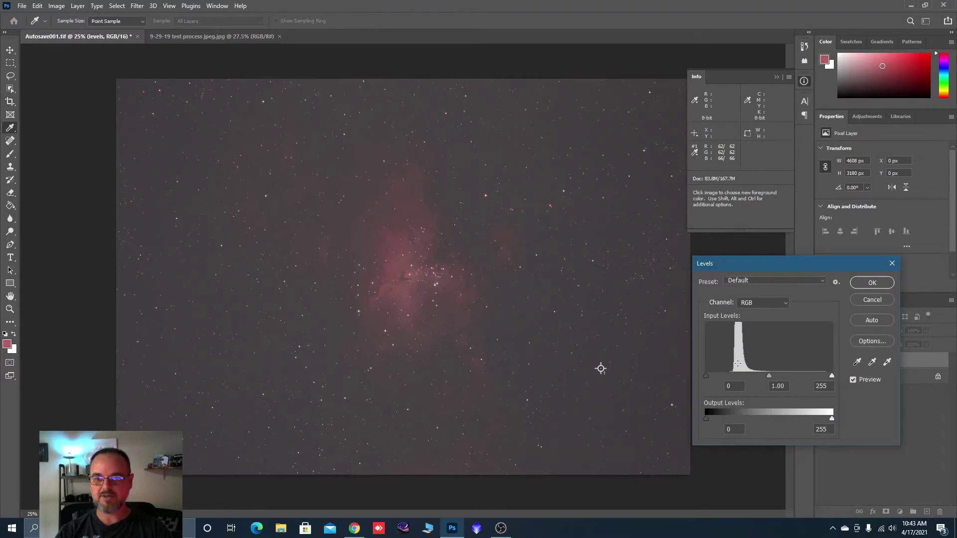
drag(705, 376, 711, 377)
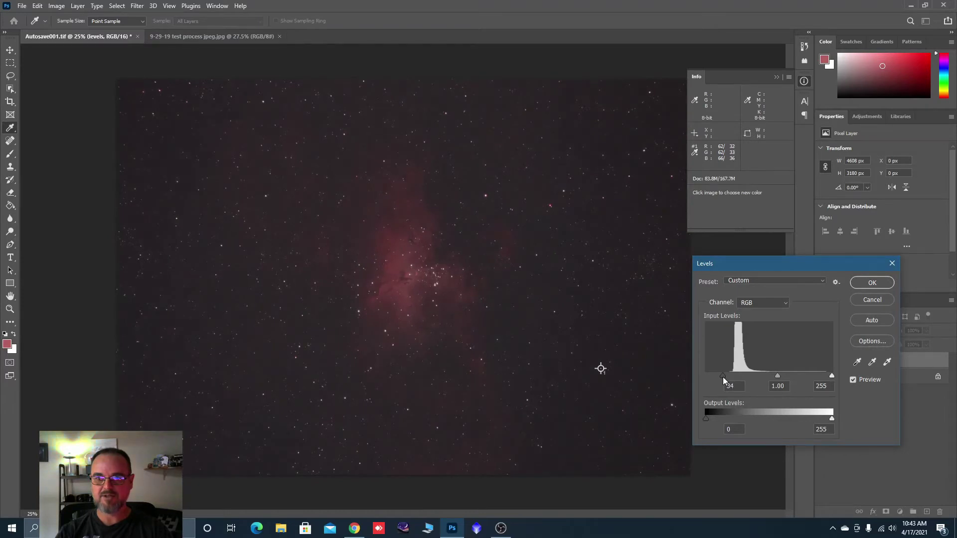
click(724, 377)
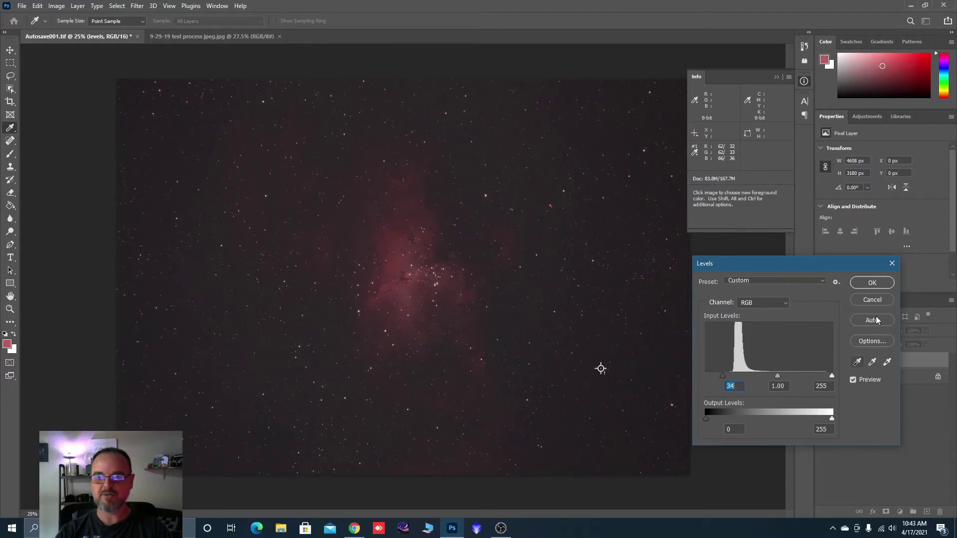
click(872, 282)
key(c)
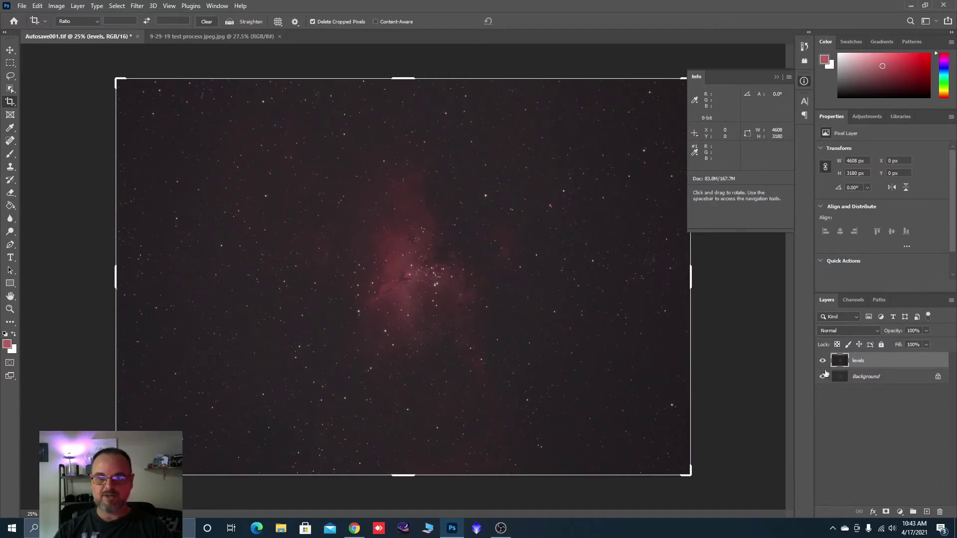
click(823, 361)
click(822, 361)
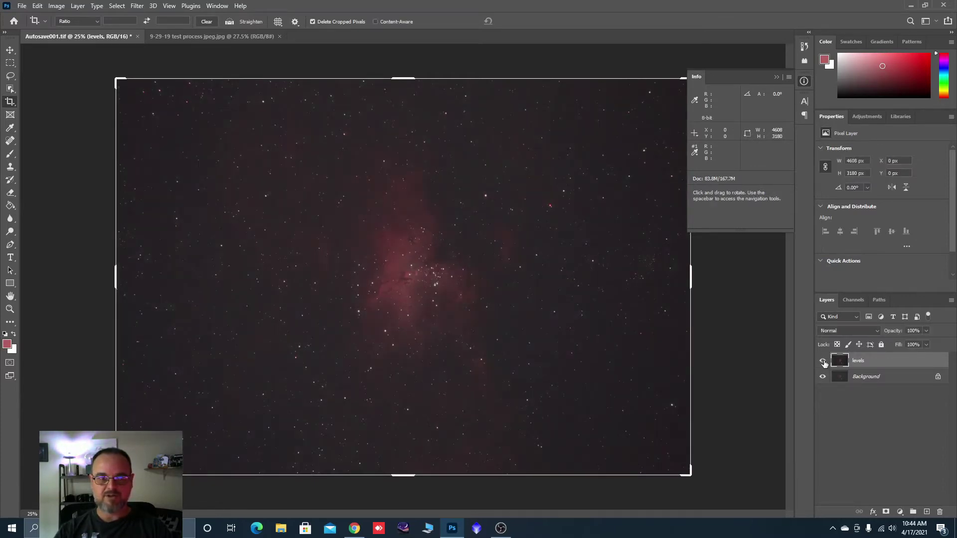
Step: Compare the levels layer with the Background and examine the dark sky areas up close for a color tint
click(822, 361)
click(823, 361)
click(822, 361)
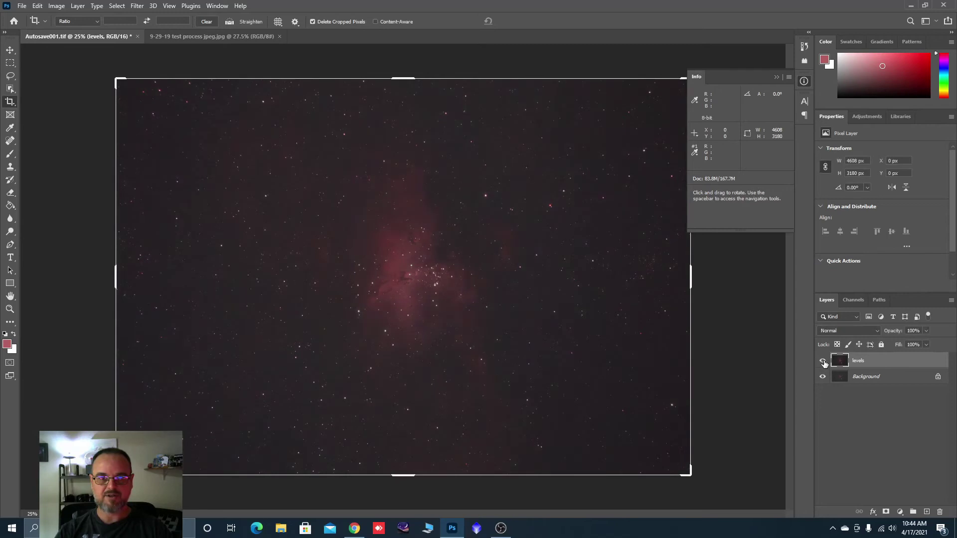
click(823, 361)
scroll(516, 338, up, 3)
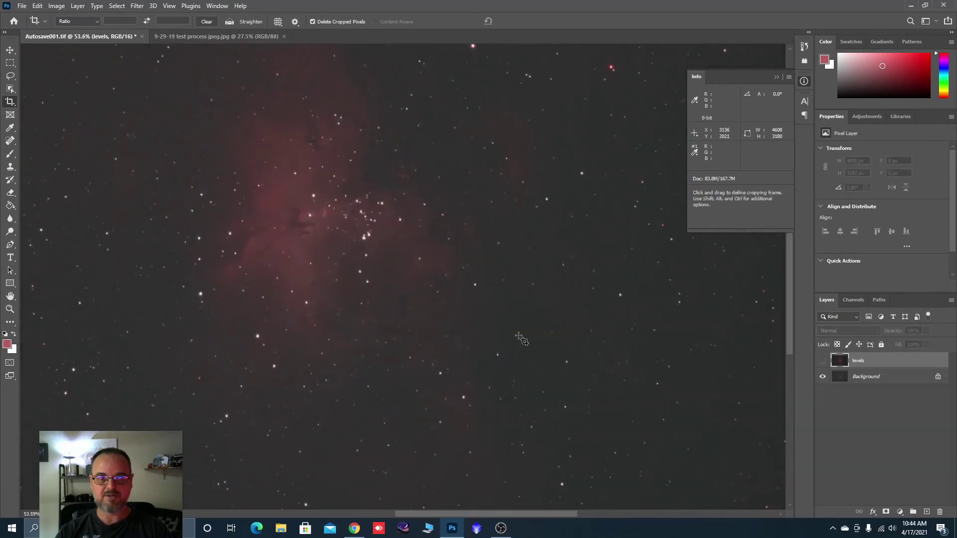
click(823, 361)
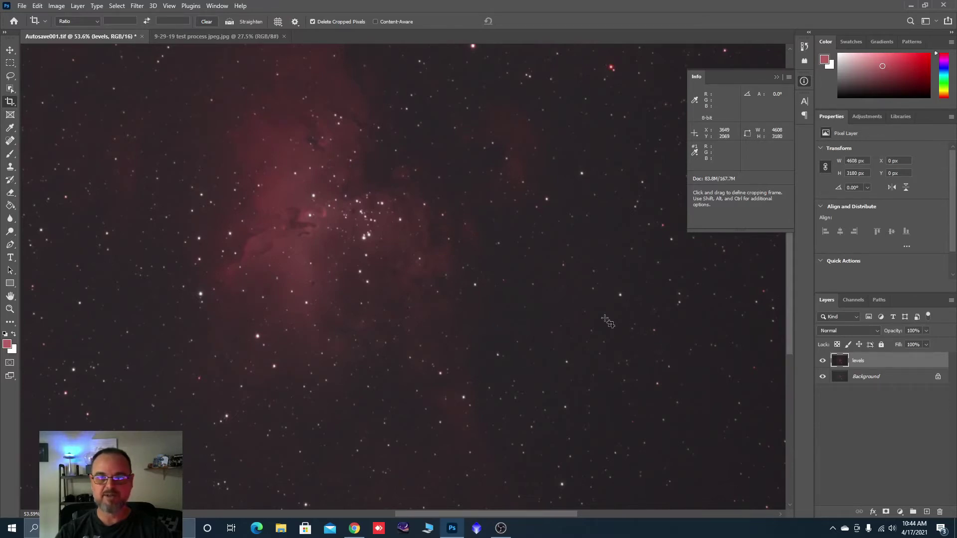
scroll(576, 316, up, 4)
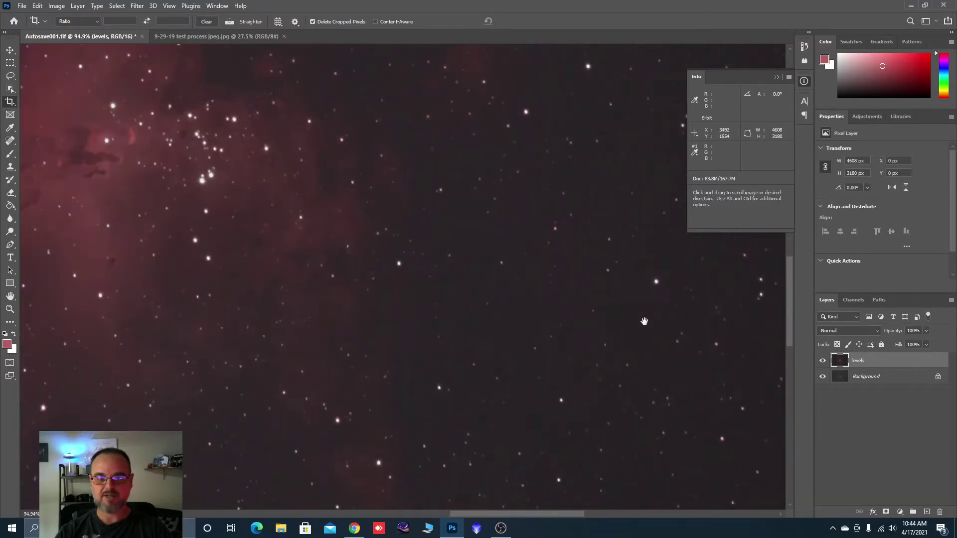
scroll(644, 321, up, 3)
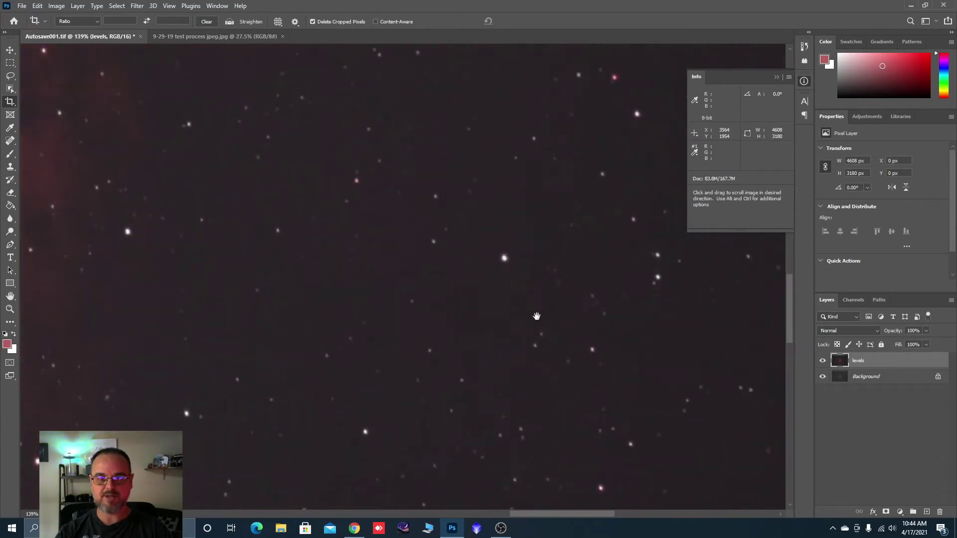
scroll(536, 316, up, 1)
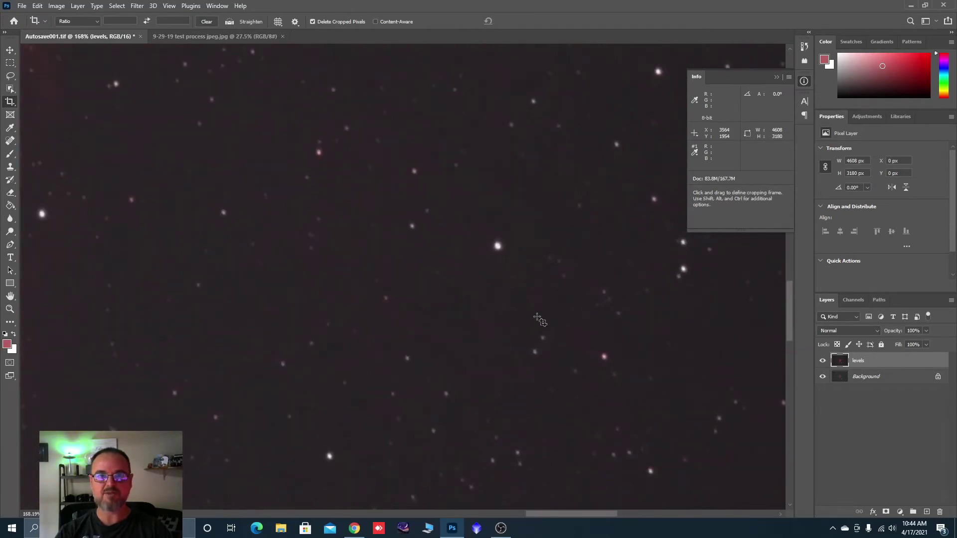
scroll(567, 337, down, 10)
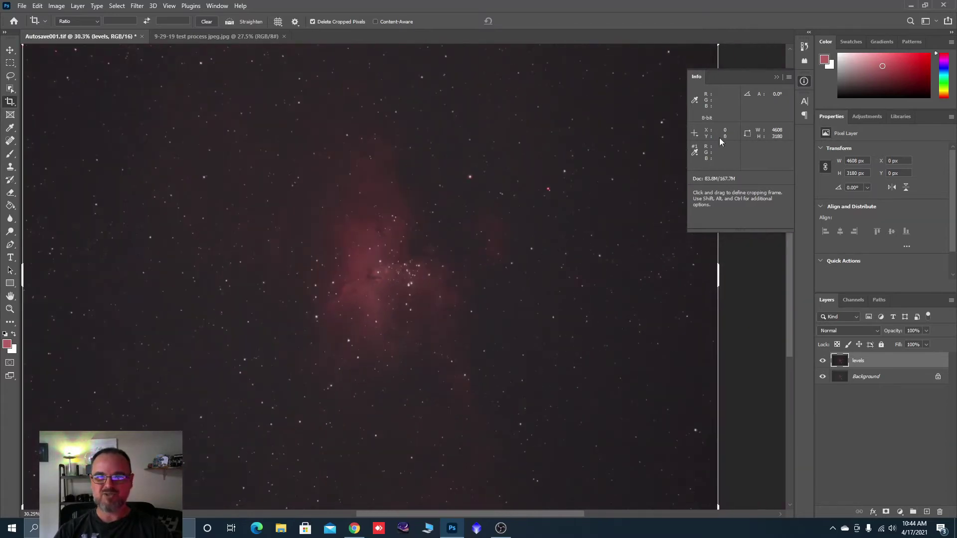
click(776, 77)
scroll(590, 272, down, 1)
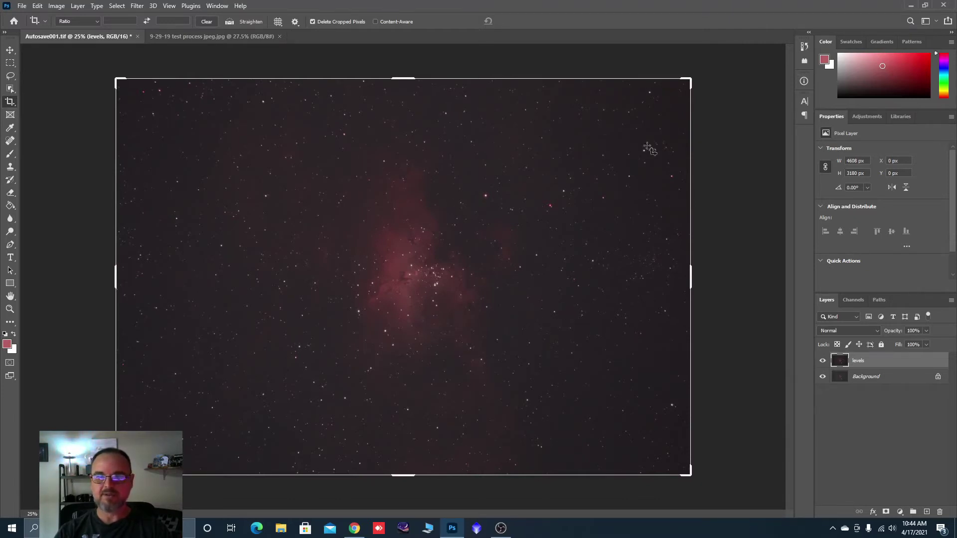
Step: Start another Levels adjustment with the sample point readings shown, and set the Blue channel's black input level to 3
click(57, 6)
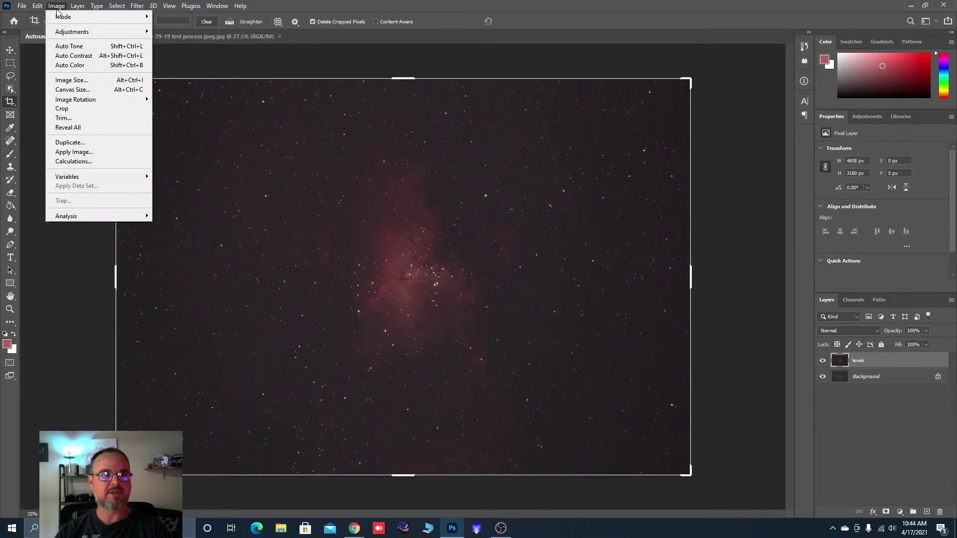
mouse_move(82, 32)
click(164, 44)
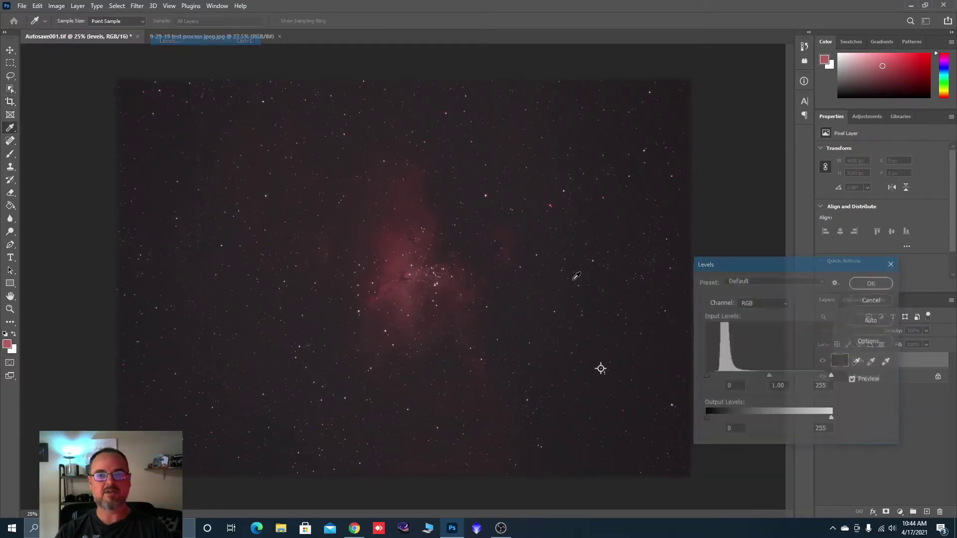
drag(761, 265, 723, 226)
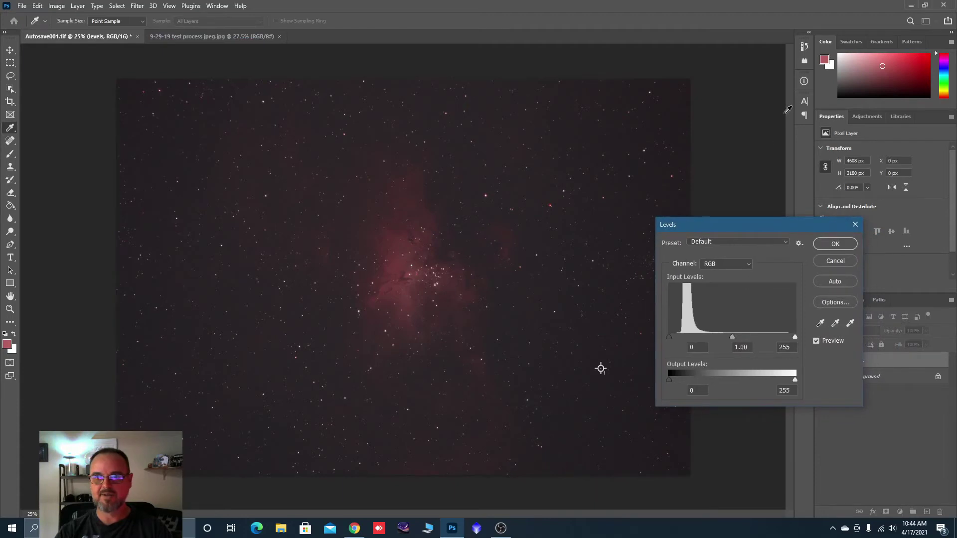
click(804, 81)
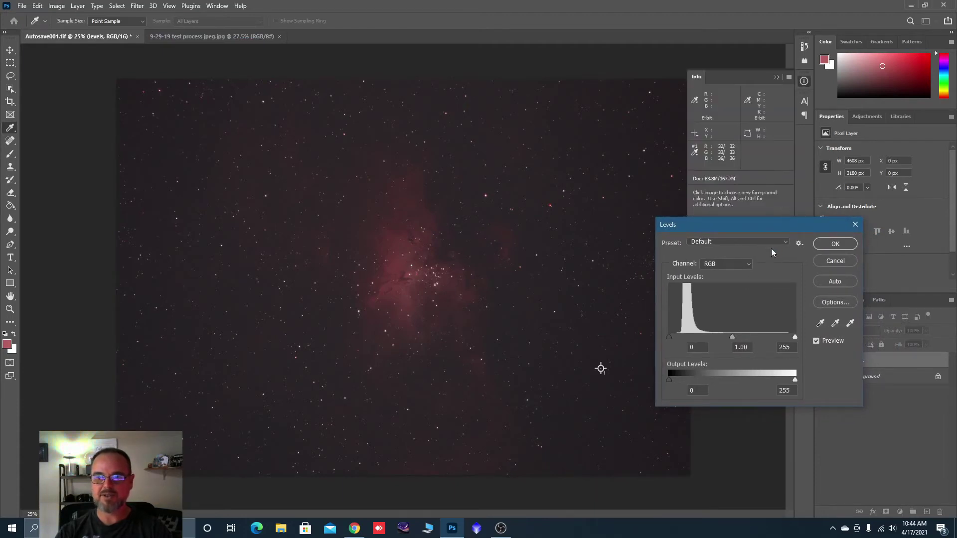
click(749, 265)
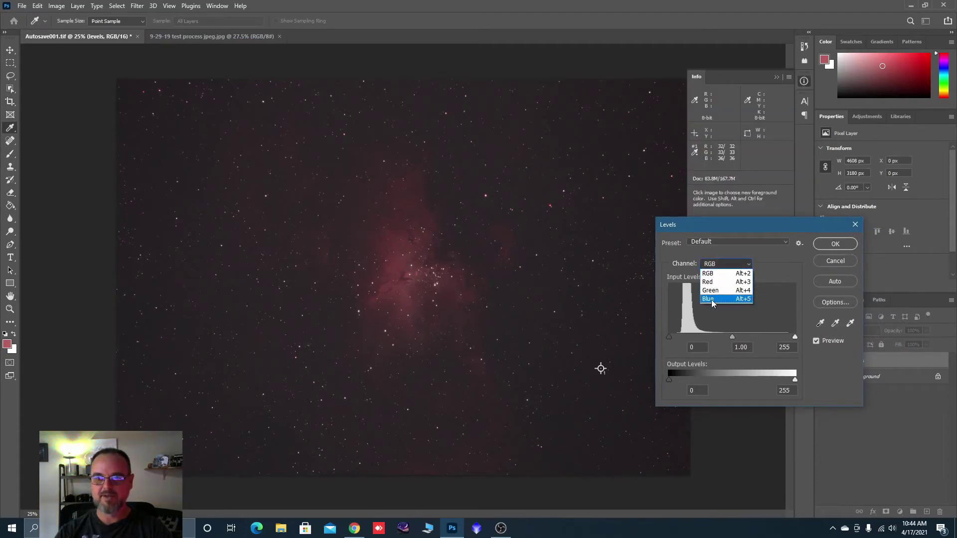
click(712, 301)
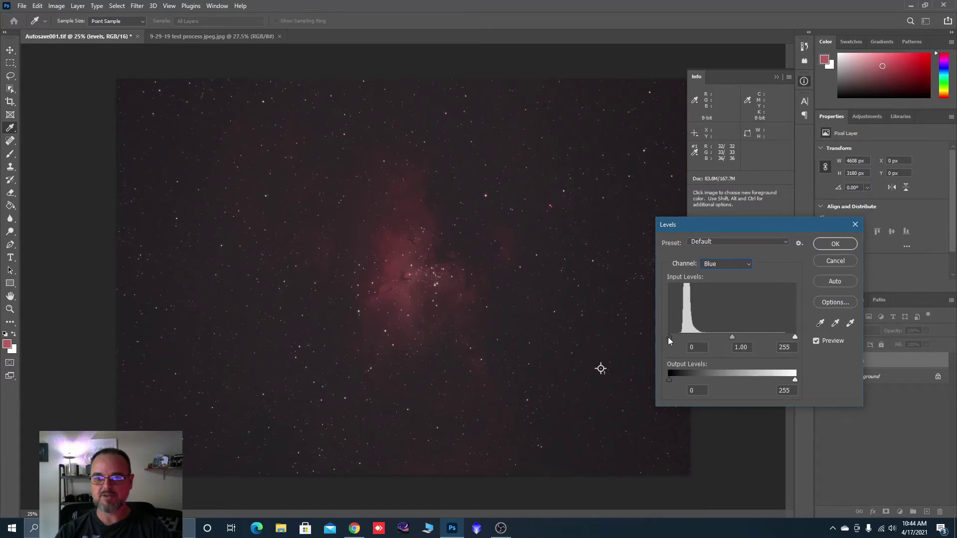
drag(669, 338, 671, 337)
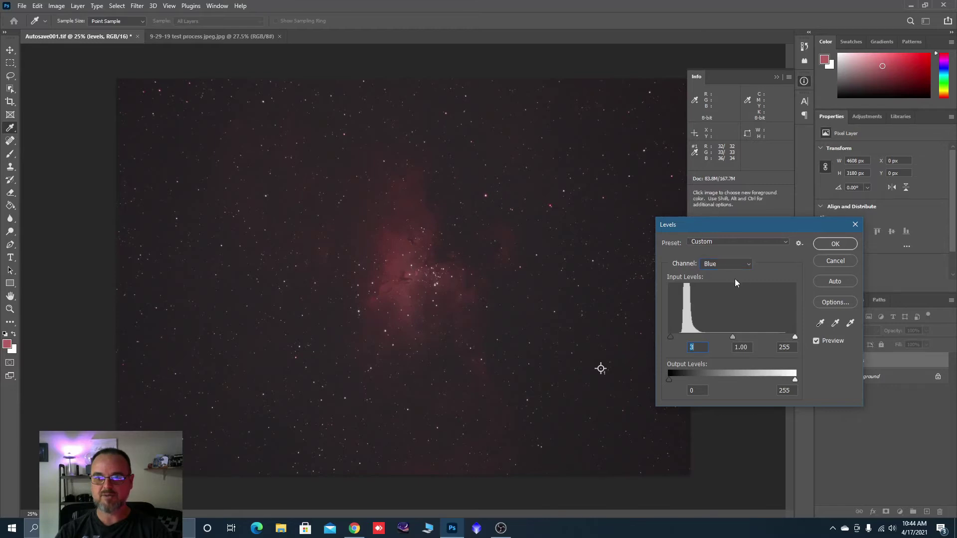
Step: Set the Red channel's midtone input to 1.02 and apply the Levels adjustment
click(748, 264)
click(721, 281)
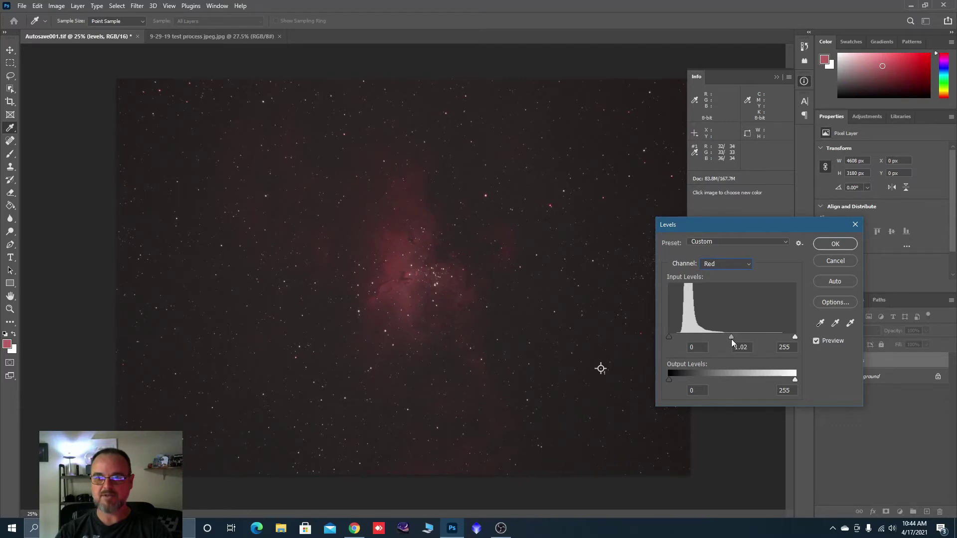
click(731, 339)
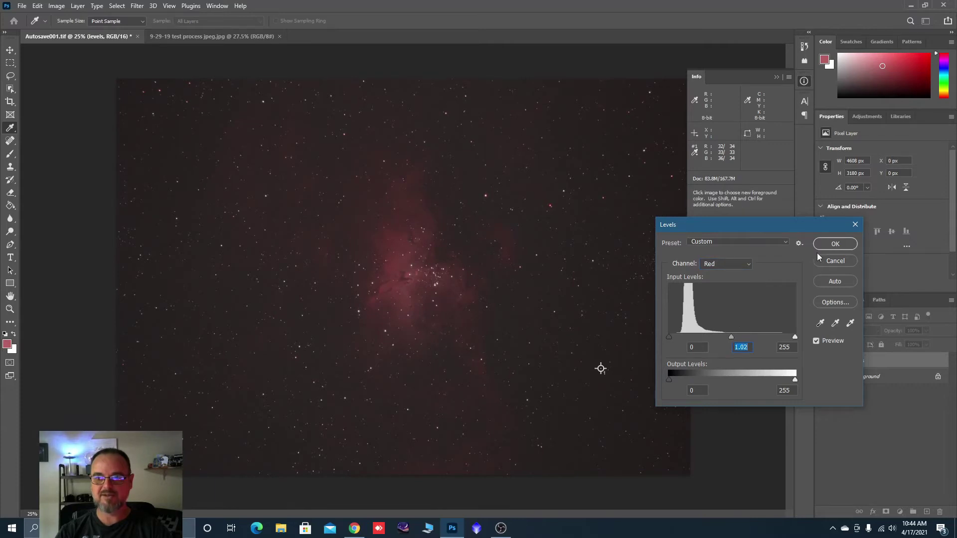
key(c)
click(835, 244)
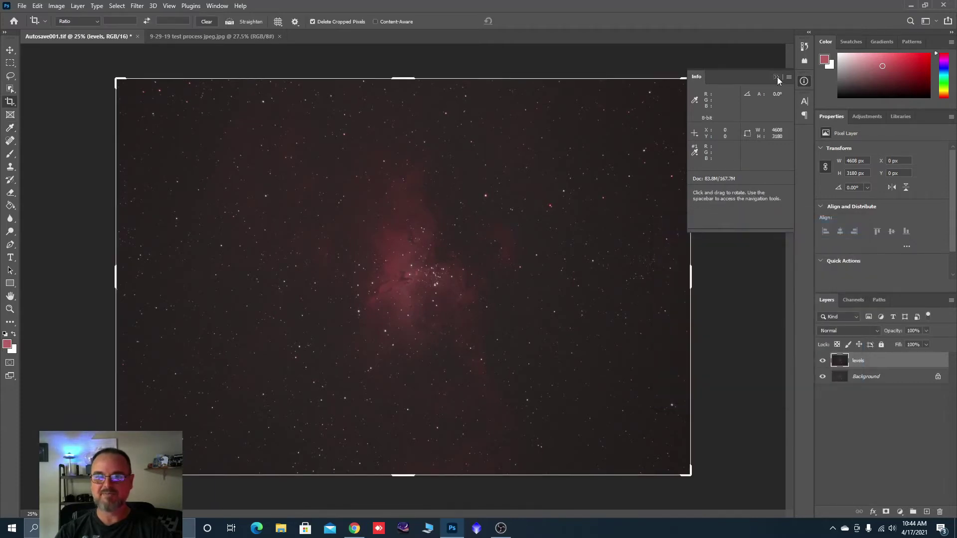
Step: Check the sky background, hide the color readings, then duplicate the levels layer and name the copy "bg noise 1"
key(ctrl+plus)
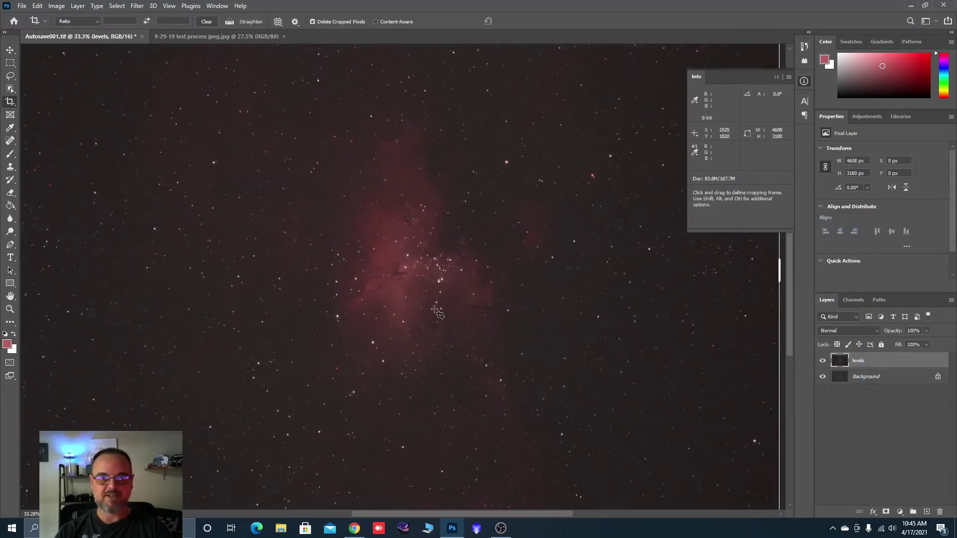
scroll(658, 367, up, 4)
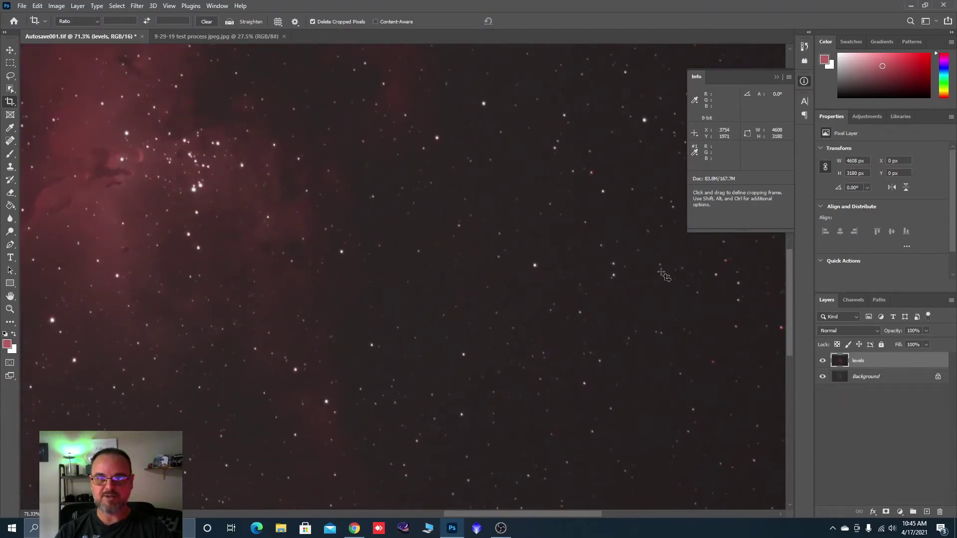
click(776, 77)
scroll(657, 313, down, 2)
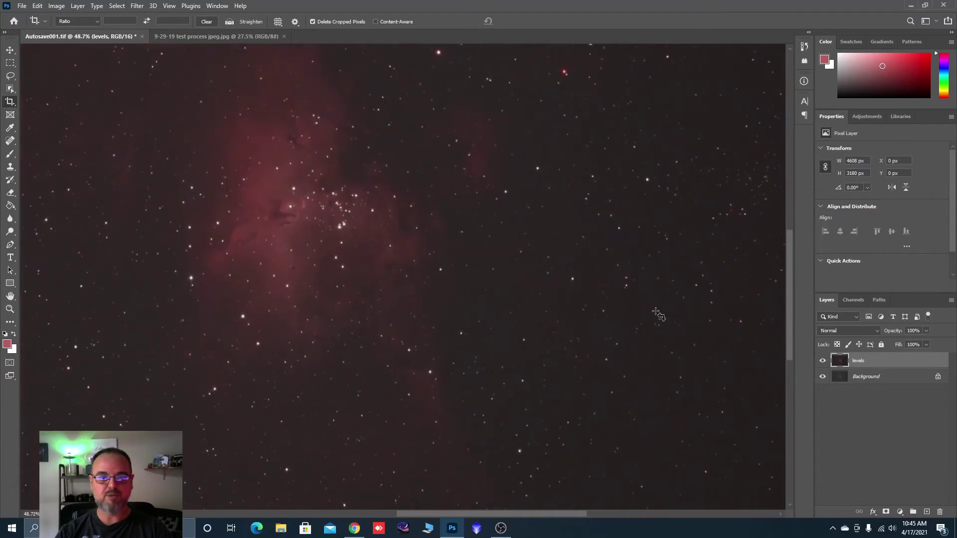
scroll(658, 315, down, 1)
scroll(602, 320, down, 1)
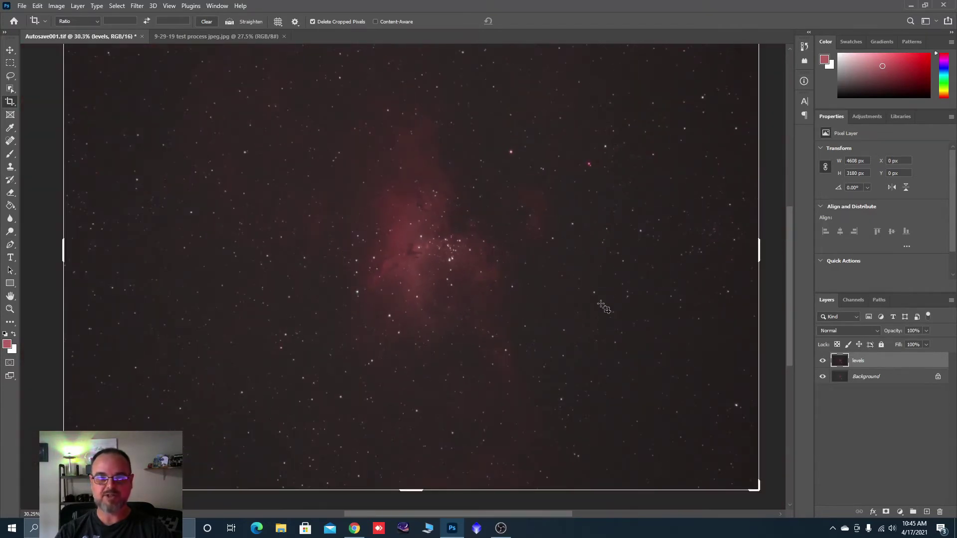
drag(860, 362, 927, 509)
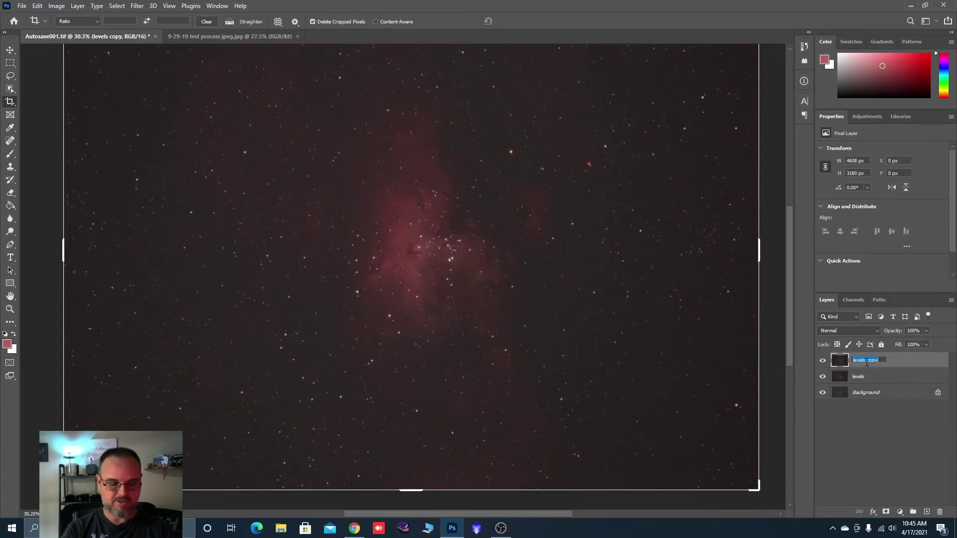
text(bo noise 1)
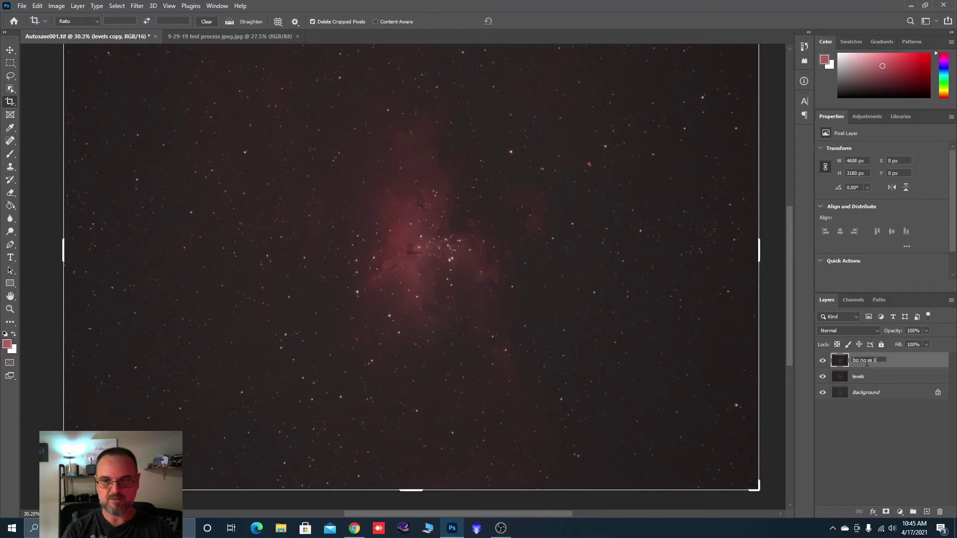
click(900, 368)
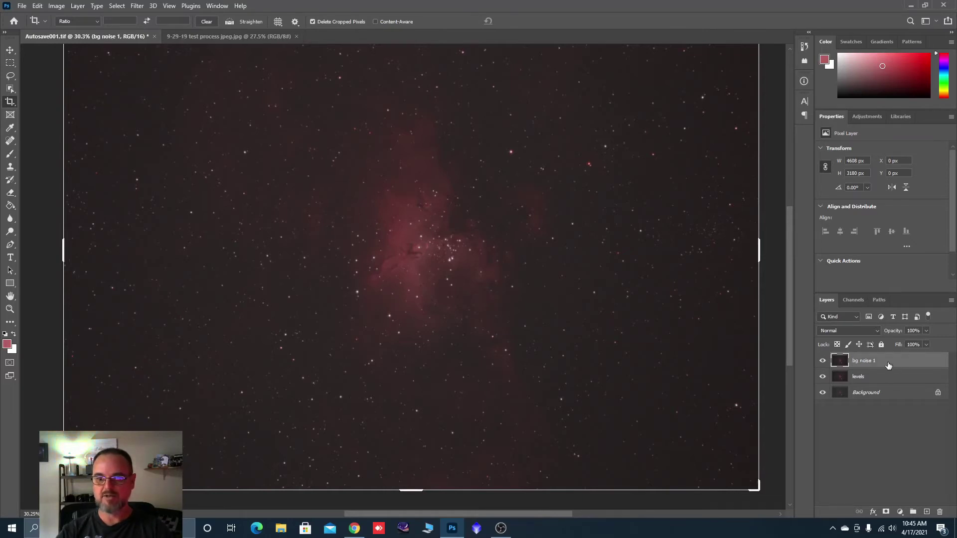
Step: Select the nebula and stars on the bg noise 1 layer with Color Range, using Highlights with a range of 51
key(ctrl+0)
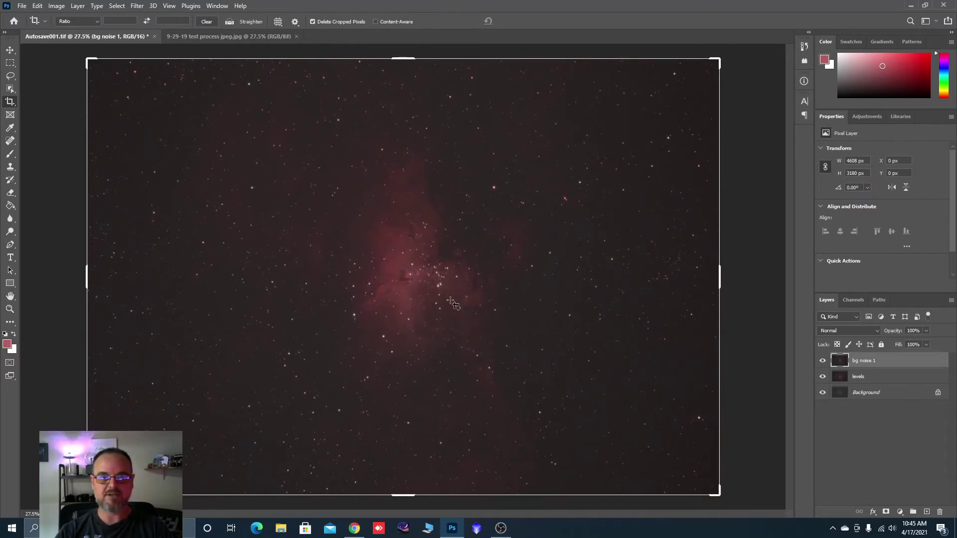
scroll(413, 286, up, 3)
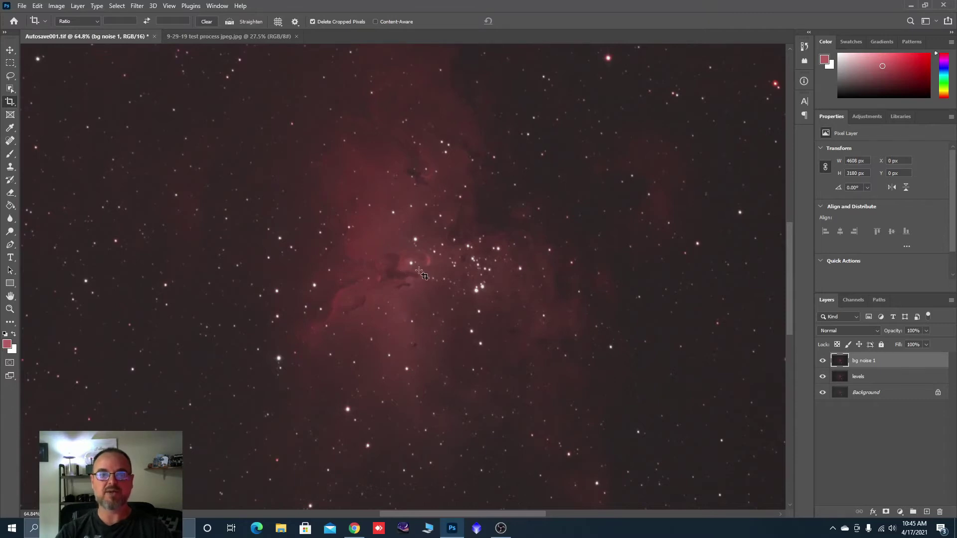
scroll(420, 273, down, 4)
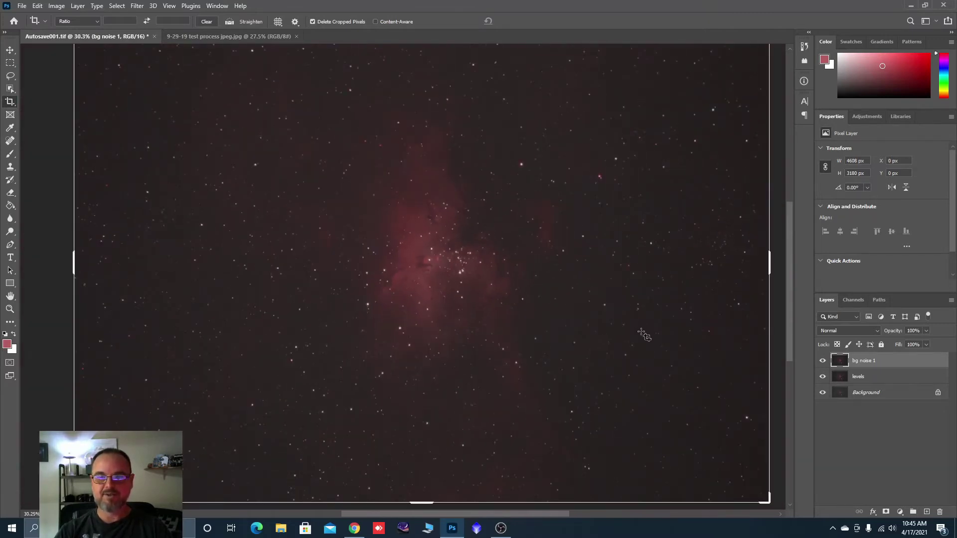
click(114, 6)
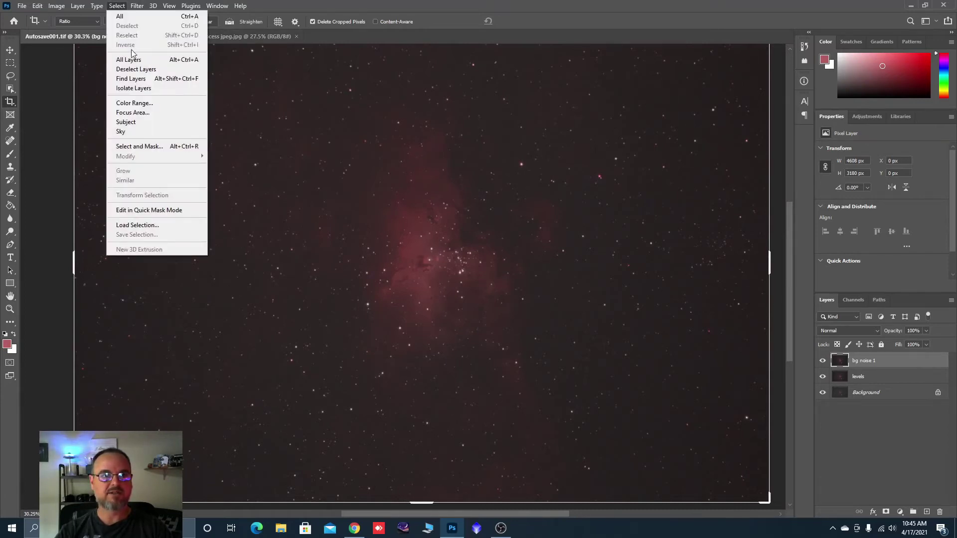
click(134, 103)
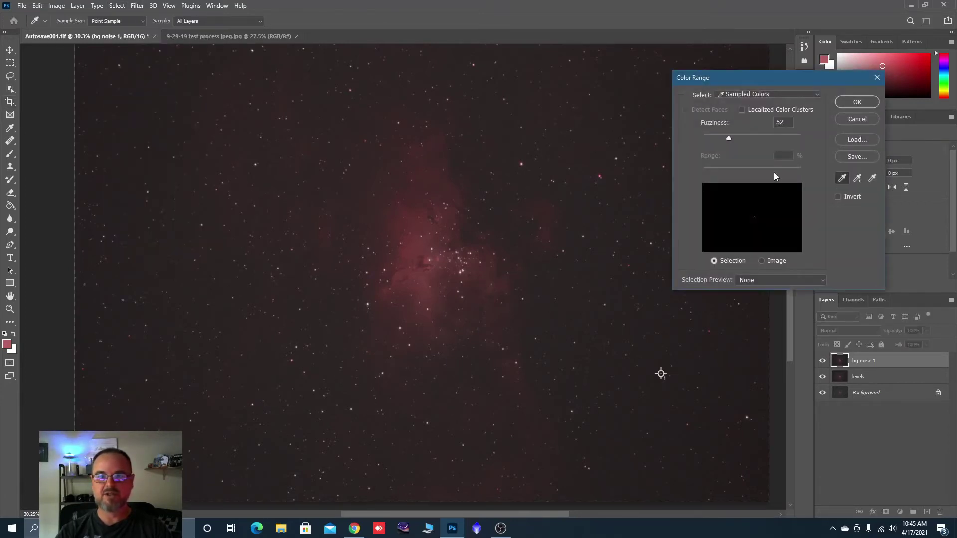
click(816, 95)
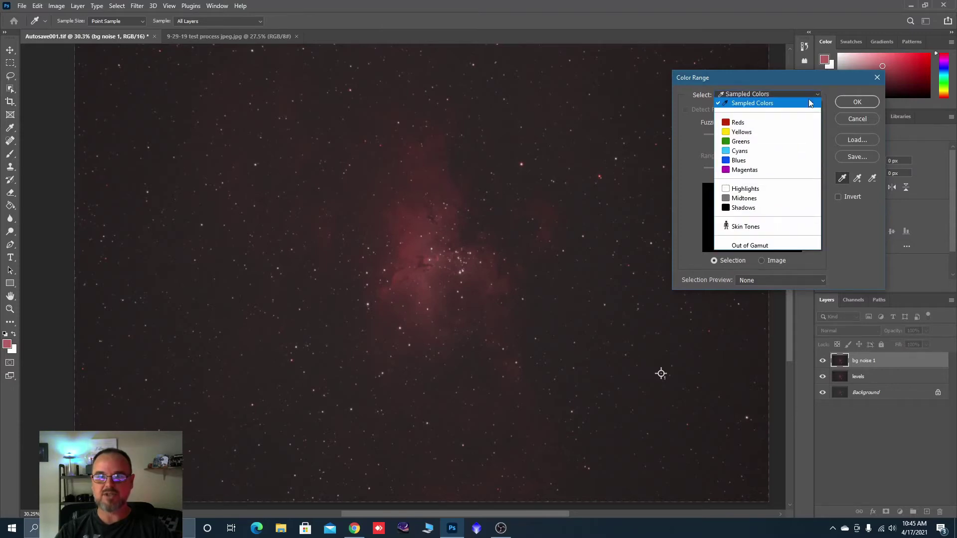
click(754, 189)
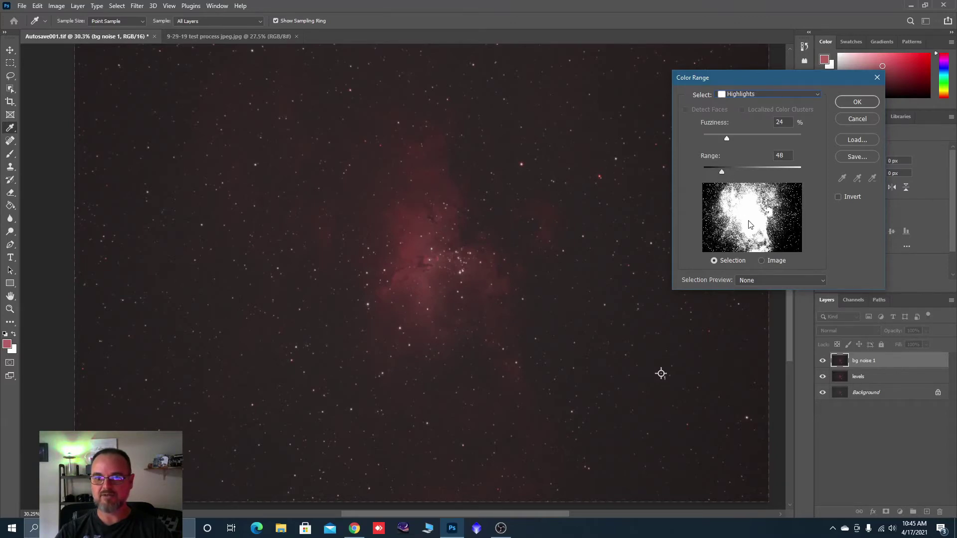
mouse_move(721, 171)
mouse_down()
mouse_move(778, 170)
mouse_move(723, 171)
mouse_up()
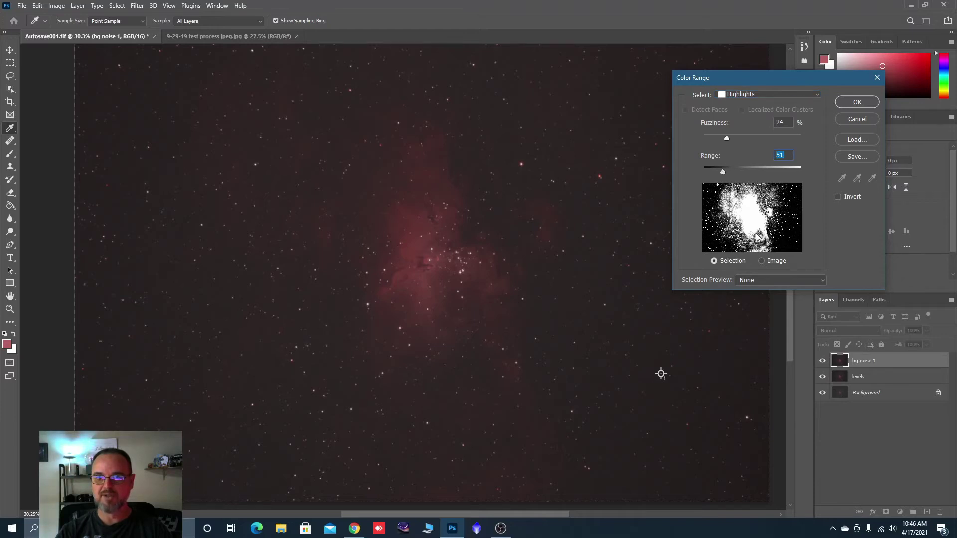
click(857, 102)
key(c)
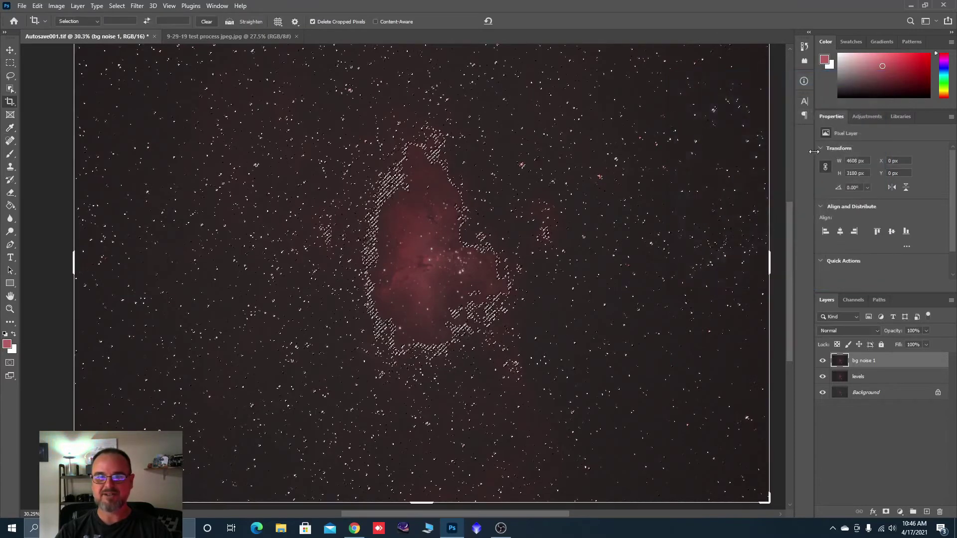
key(ctrl+0)
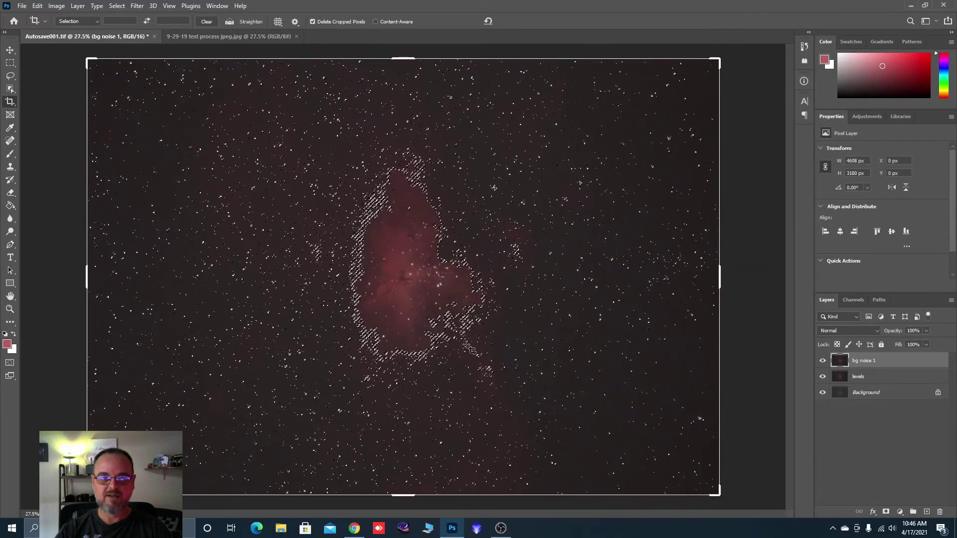
Step: Refine the nebula and star selection with Select and Mask, feathering it by 59.8 px
scroll(381, 224, up, 5)
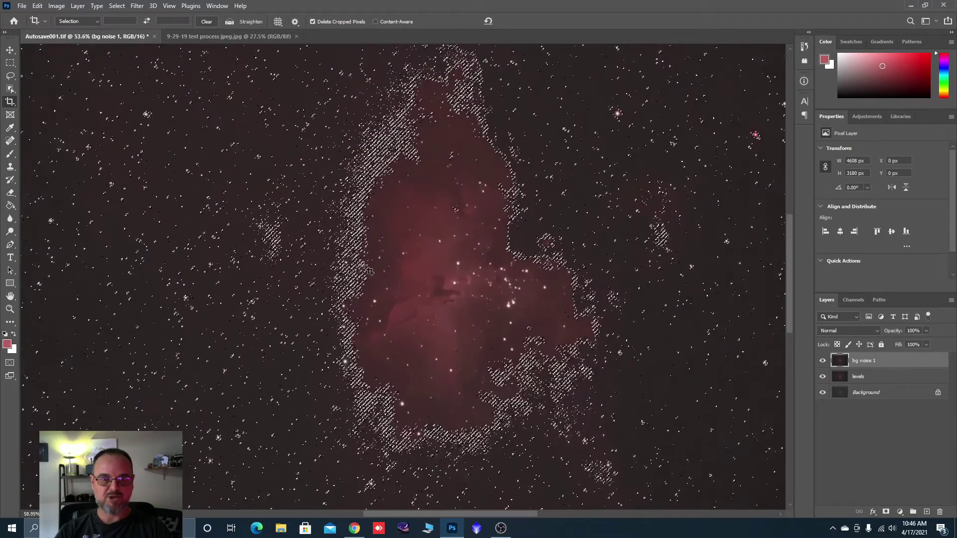
scroll(458, 150, down, 5)
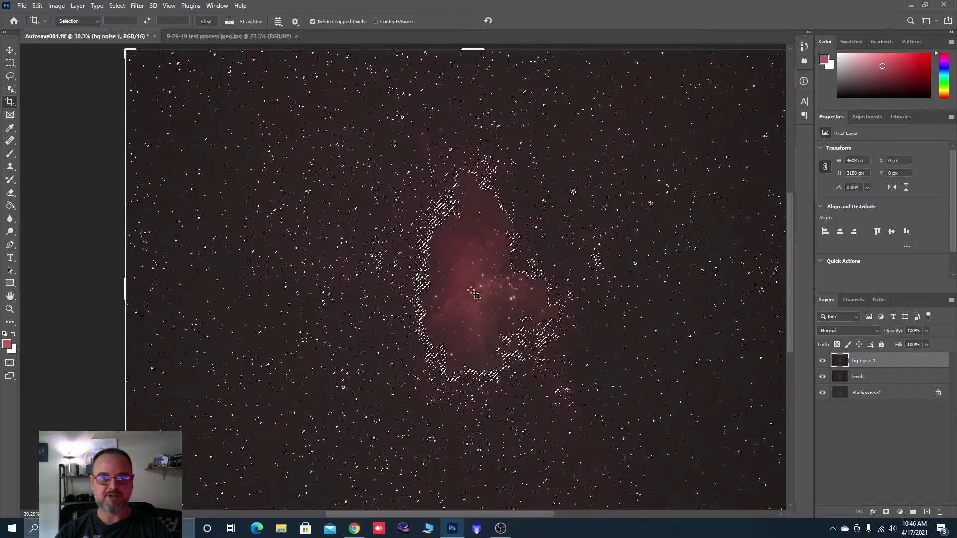
click(117, 7)
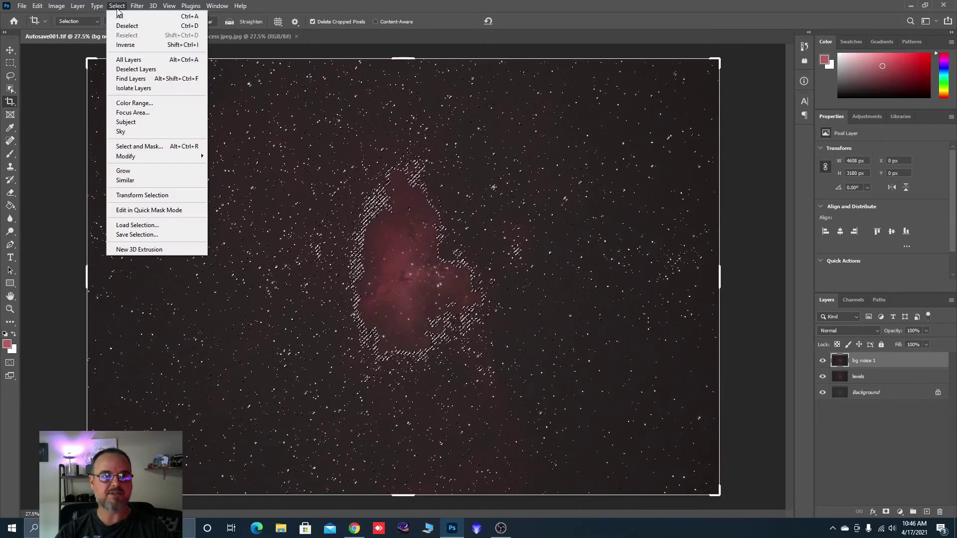
click(139, 146)
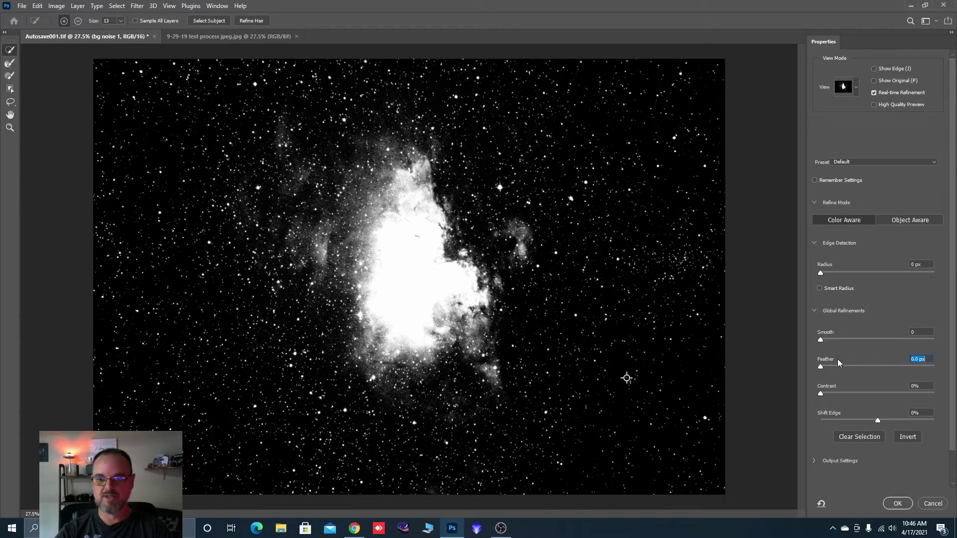
drag(820, 368, 885, 366)
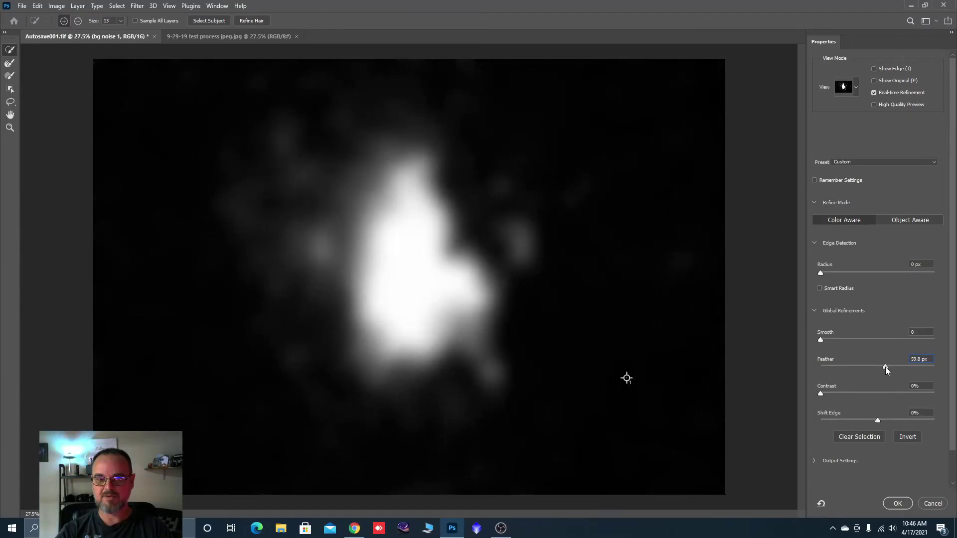
click(905, 502)
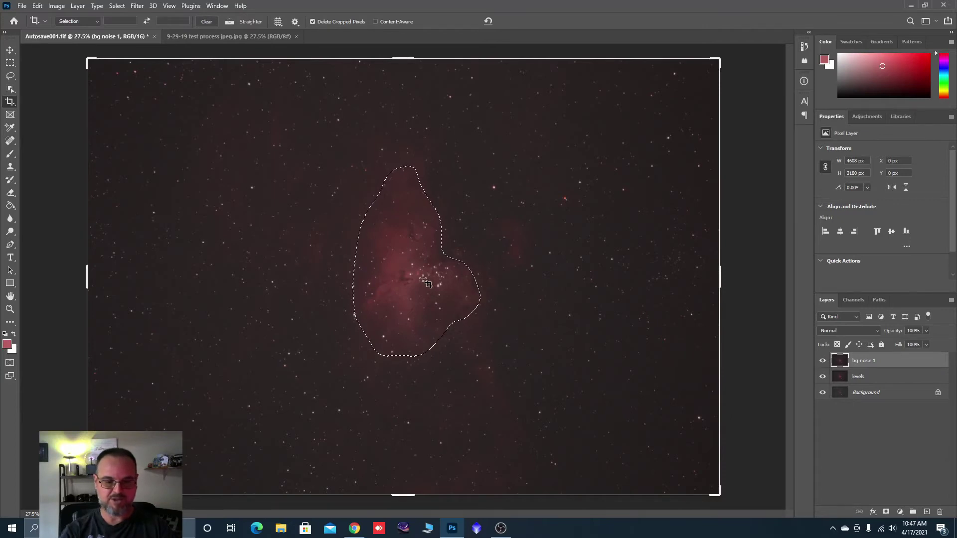
Step: Copy the feathered nebula selection to its own layer, hide that copy and make the bg noise 1 layer active
key(ctrl+j)
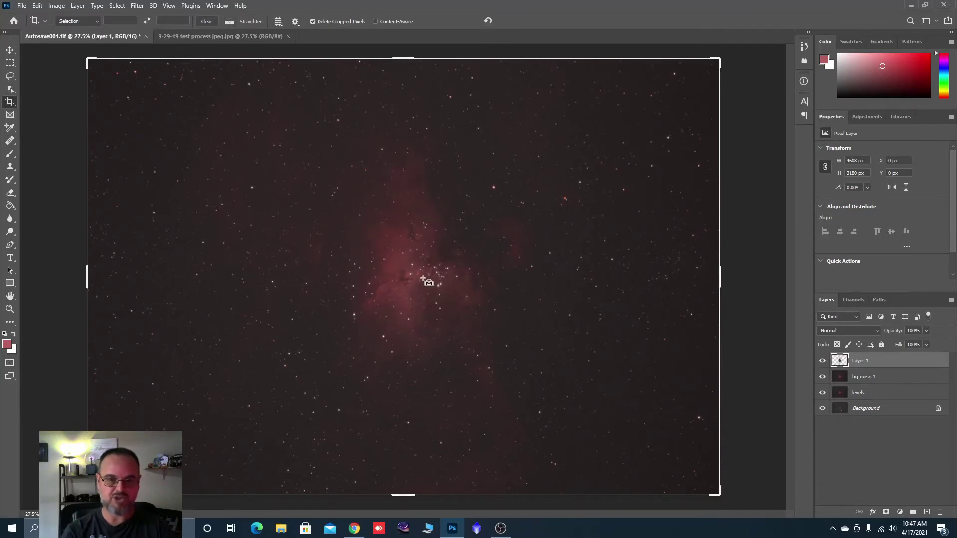
click(823, 361)
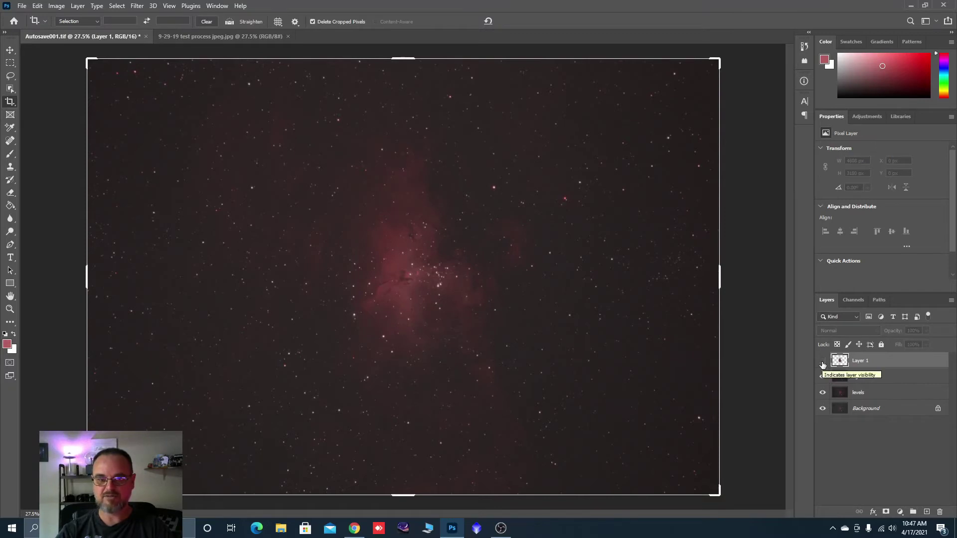
click(852, 380)
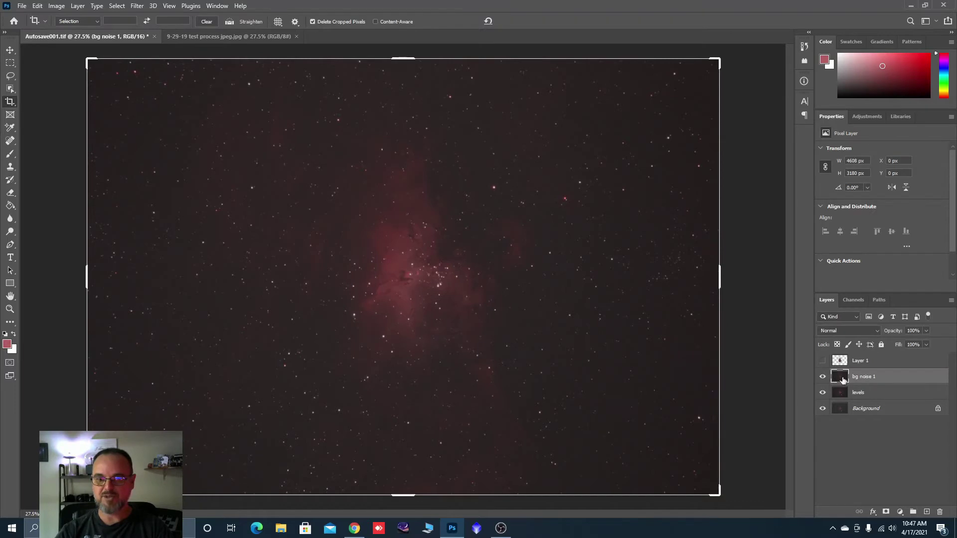
Step: Start the Reduce Noise filter on the bg noise 1 layer and set its strength to 8
click(137, 6)
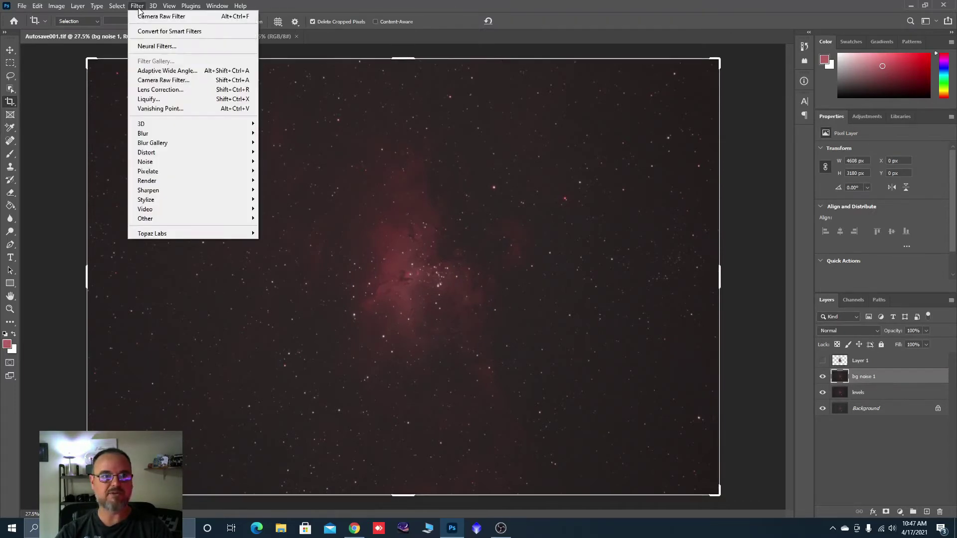
mouse_move(181, 167)
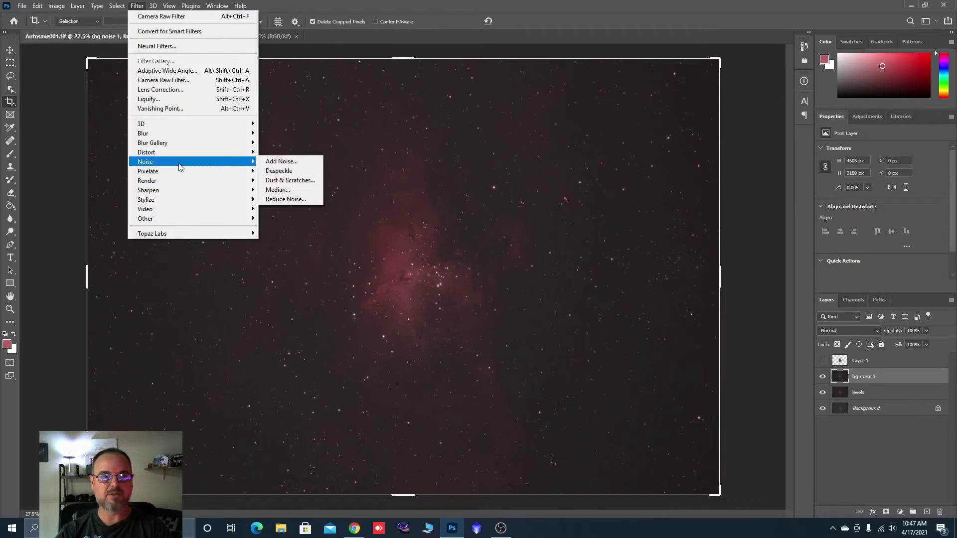
click(277, 199)
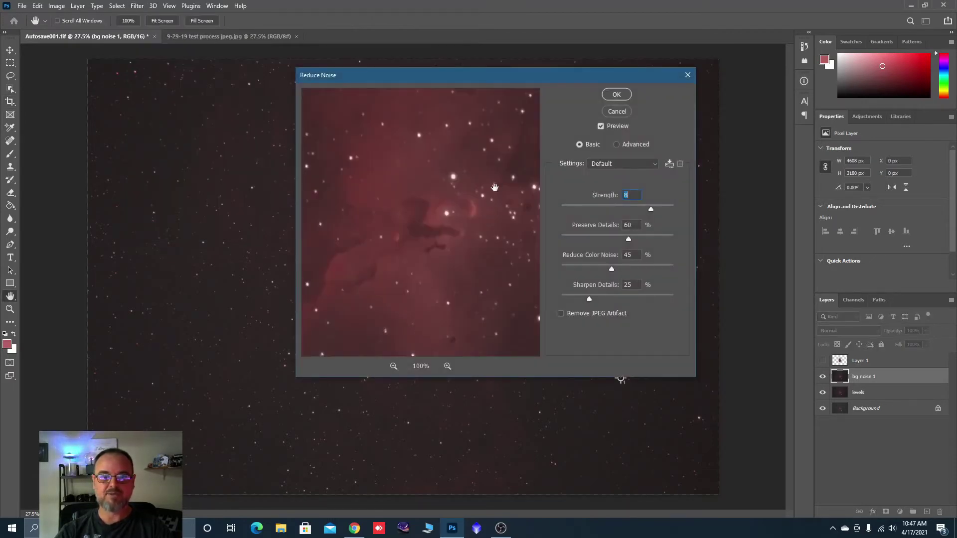
drag(491, 194, 337, 290)
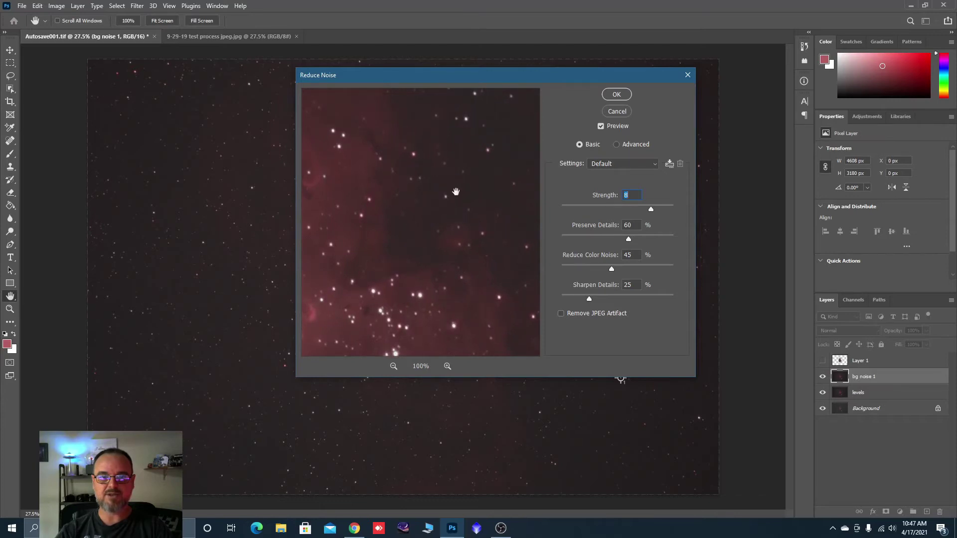
key(Up)
key(Up)
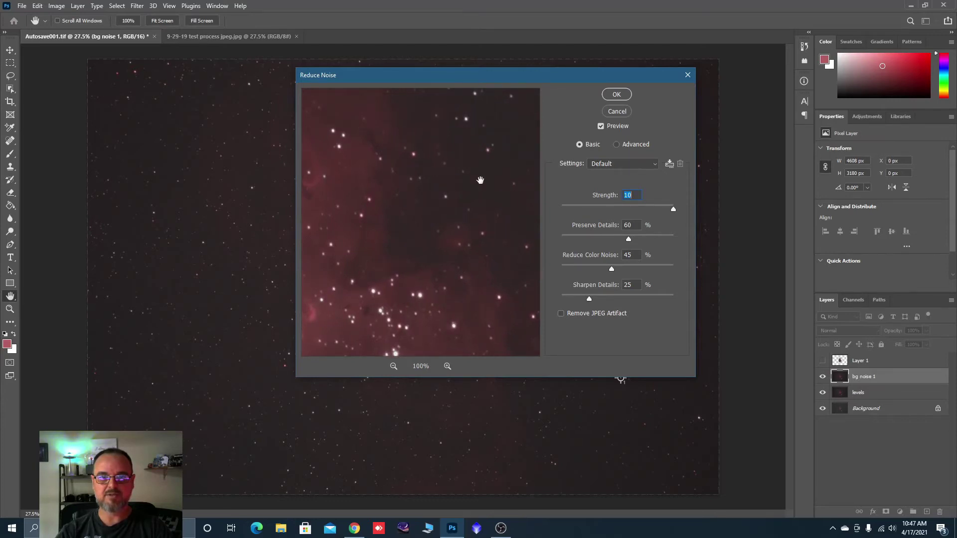
key(Down)
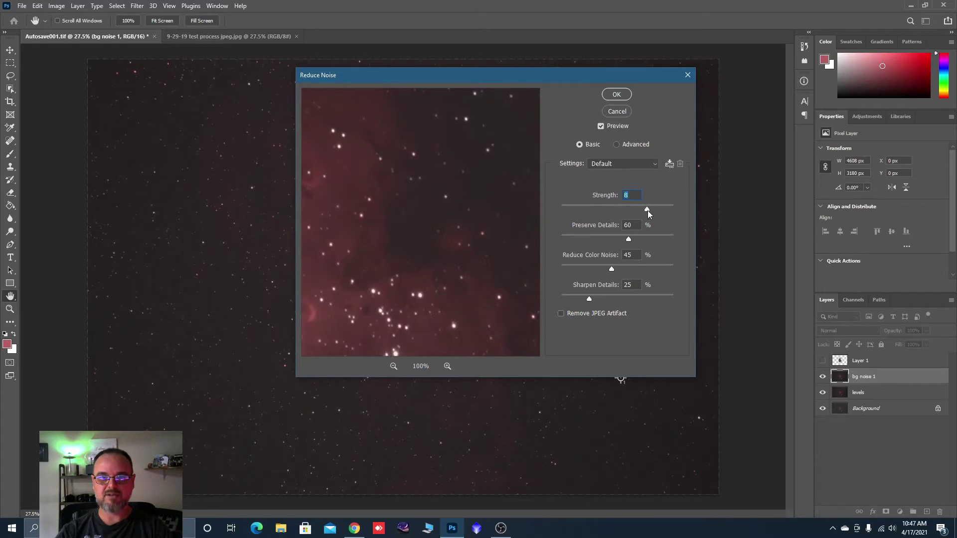
Step: Check the sky background in the filter preview and apply Reduce Noise with preserve details 60%, color noise 45% and sharpen details 25%
drag(492, 203, 428, 264)
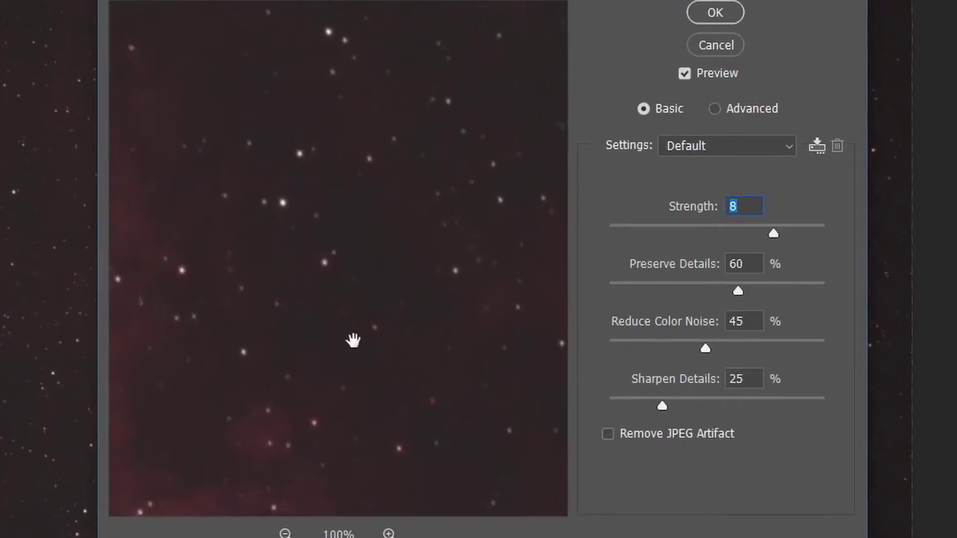
drag(353, 341, 284, 479)
drag(315, 395, 319, 465)
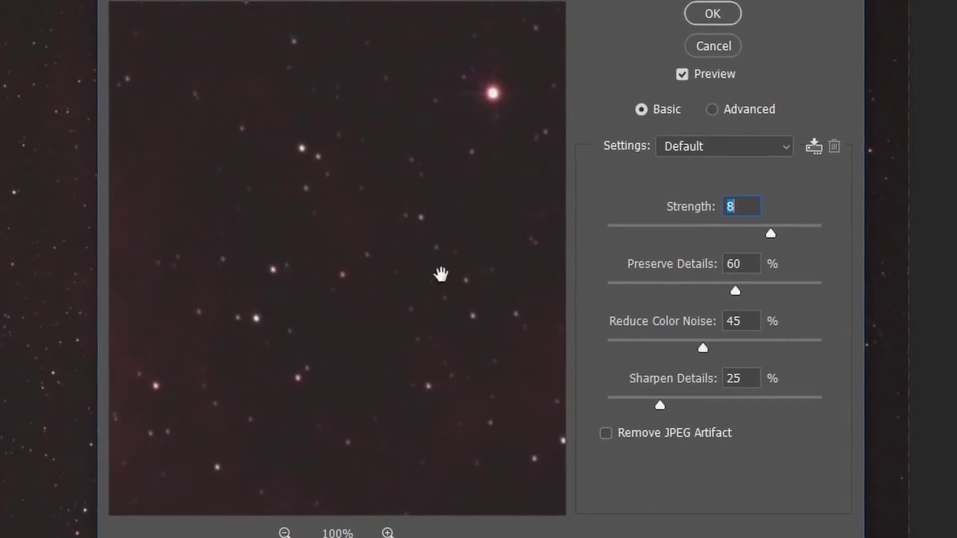
drag(459, 232, 356, 363)
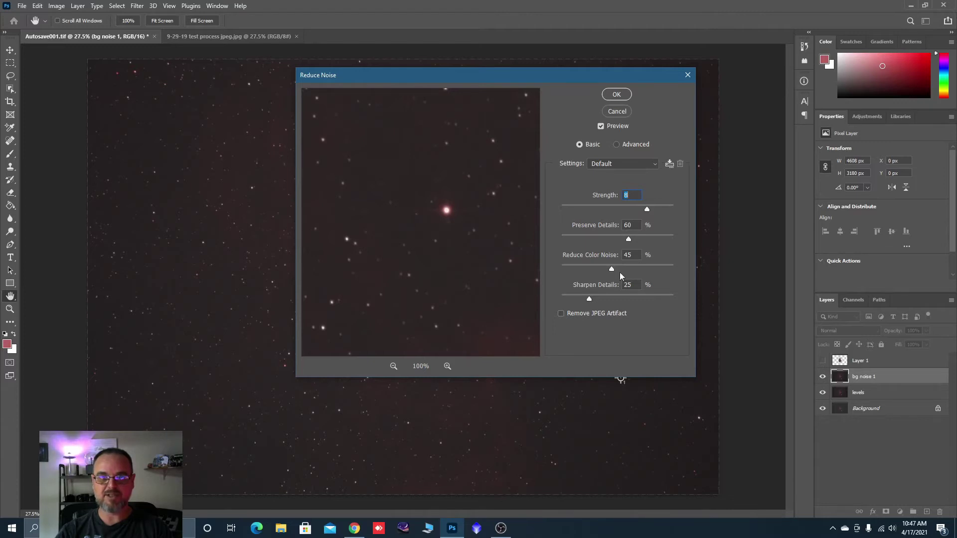
click(616, 95)
key(c)
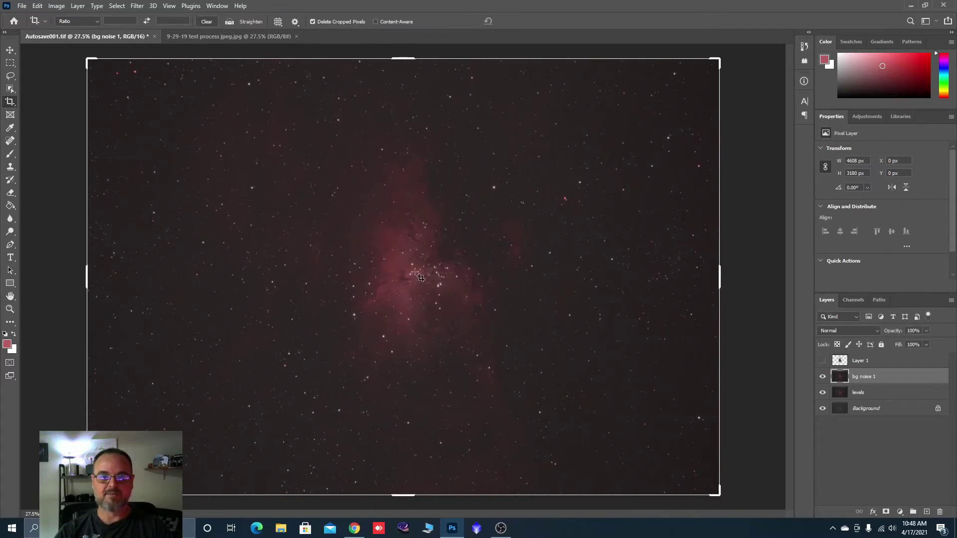
Step: Examine the nebula core and surrounding sky up close, comparing the background with the bg noise 1 layer hidden and shown
scroll(413, 282, up, 5)
scroll(414, 282, up, 2)
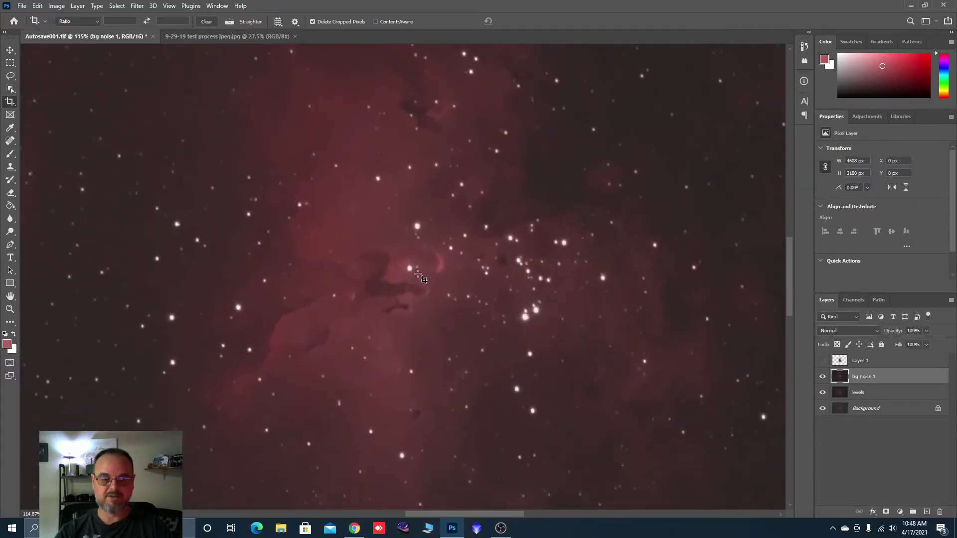
drag(469, 269, 404, 336)
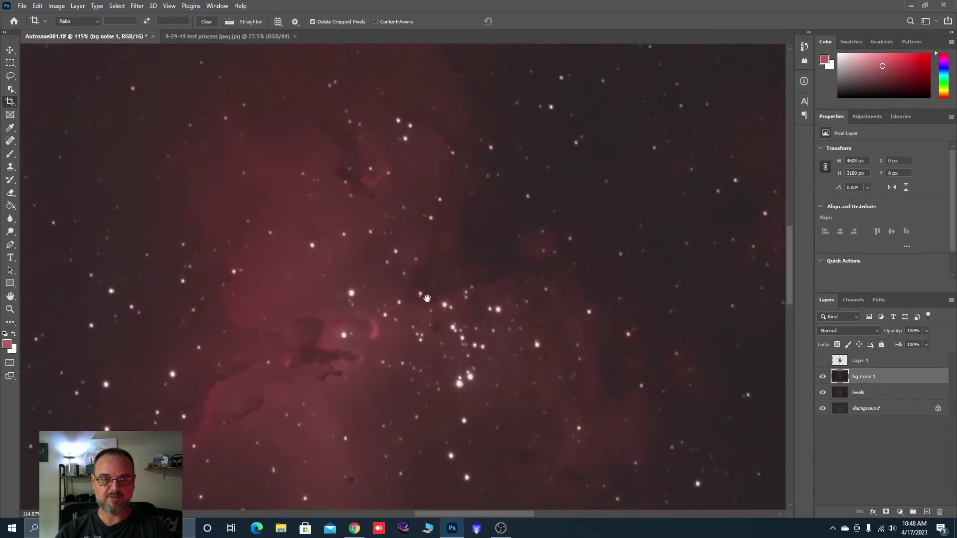
scroll(427, 301, up, 3)
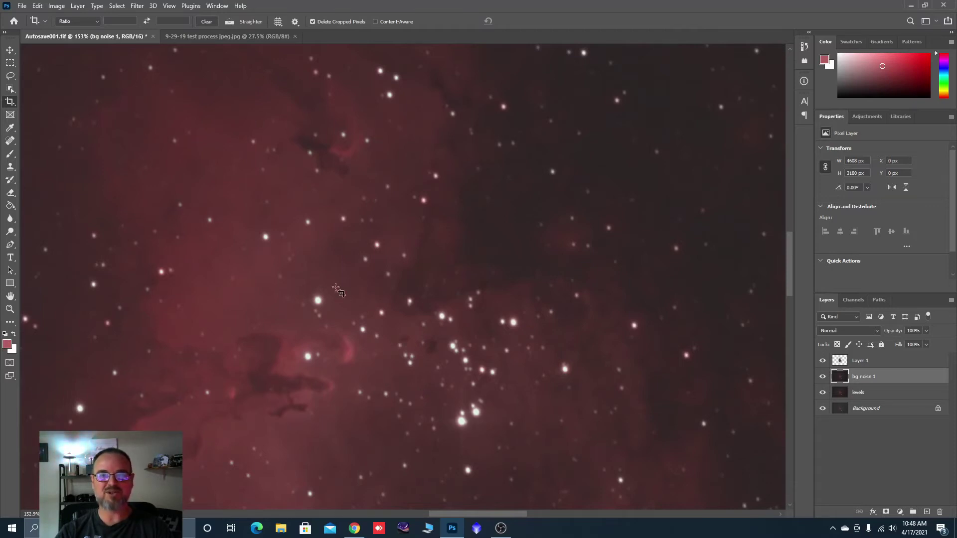
scroll(344, 335, down, 2)
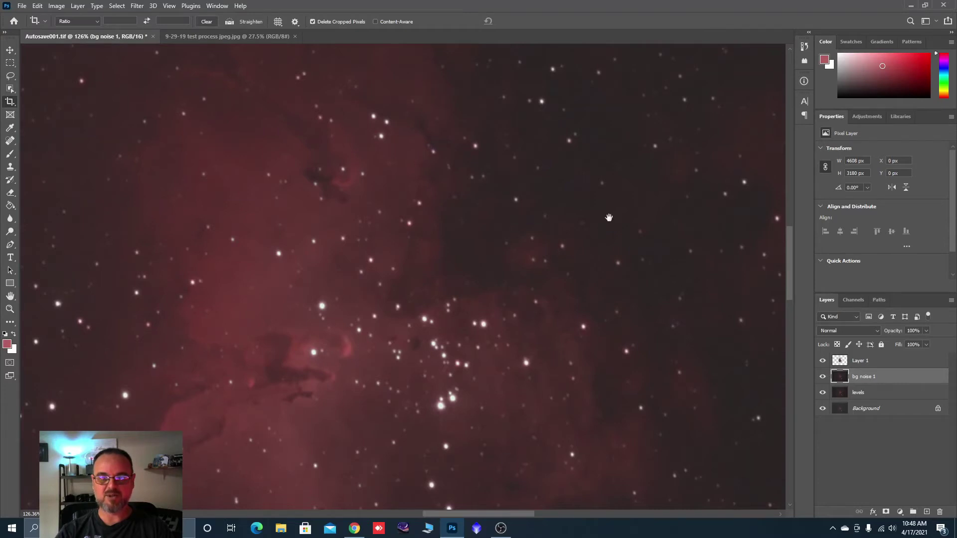
drag(666, 169, 447, 352)
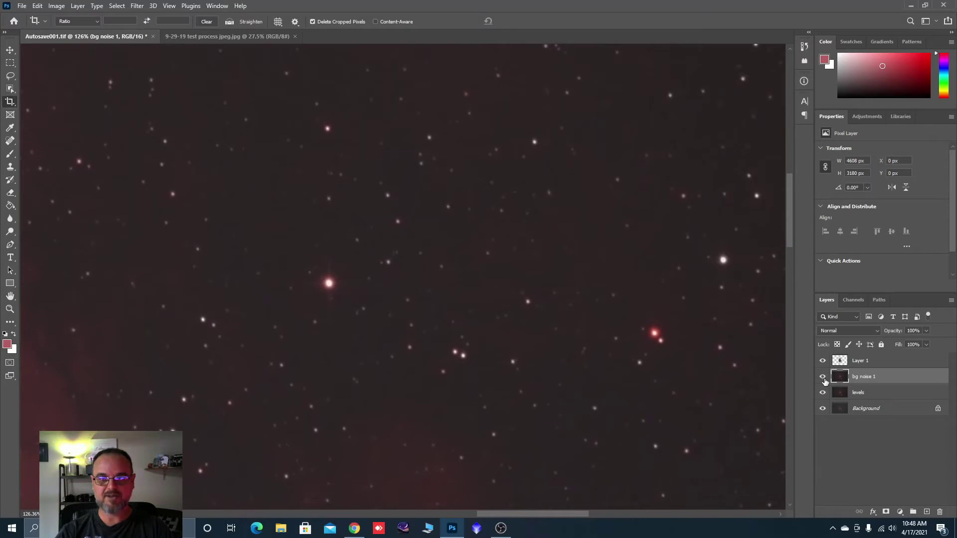
click(823, 377)
click(822, 377)
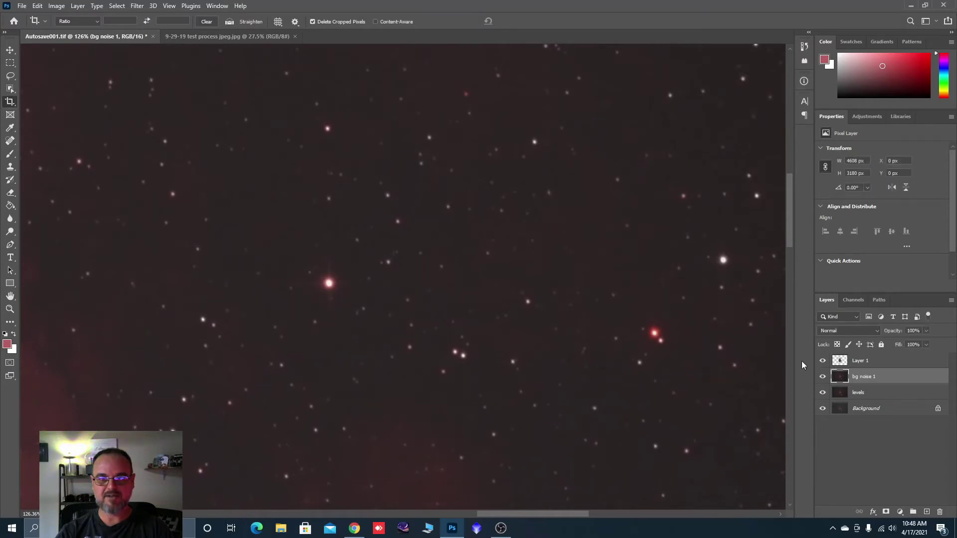
Step: Hide Layer 1 and compare the star field at high magnification with the bg noise 1 layer repeatedly hidden and shown
scroll(512, 226, up, 4)
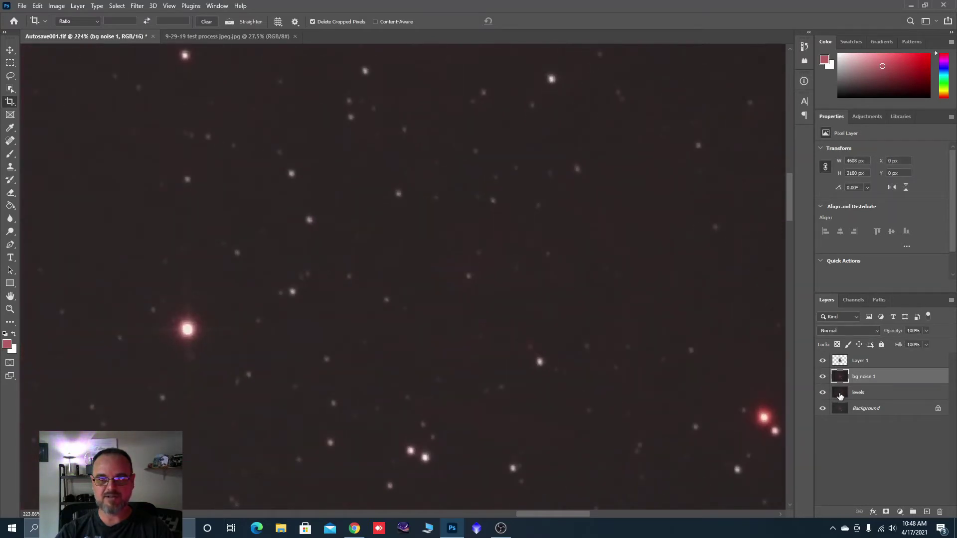
click(823, 360)
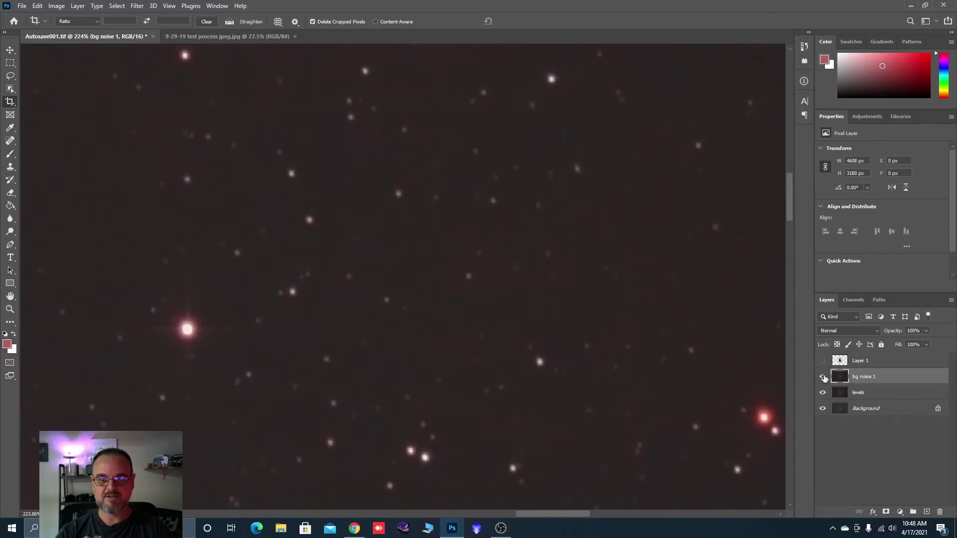
click(822, 377)
click(822, 378)
click(823, 377)
click(822, 378)
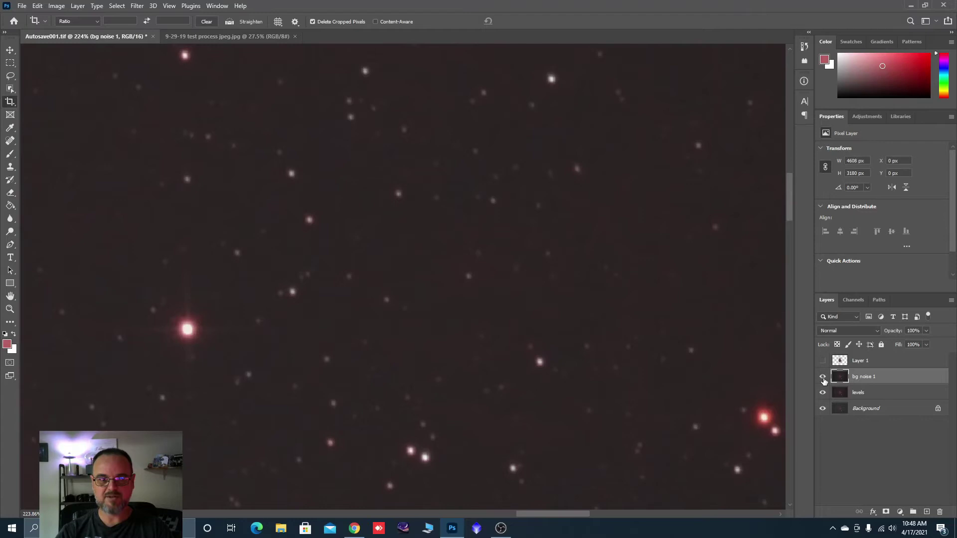
click(823, 377)
click(823, 378)
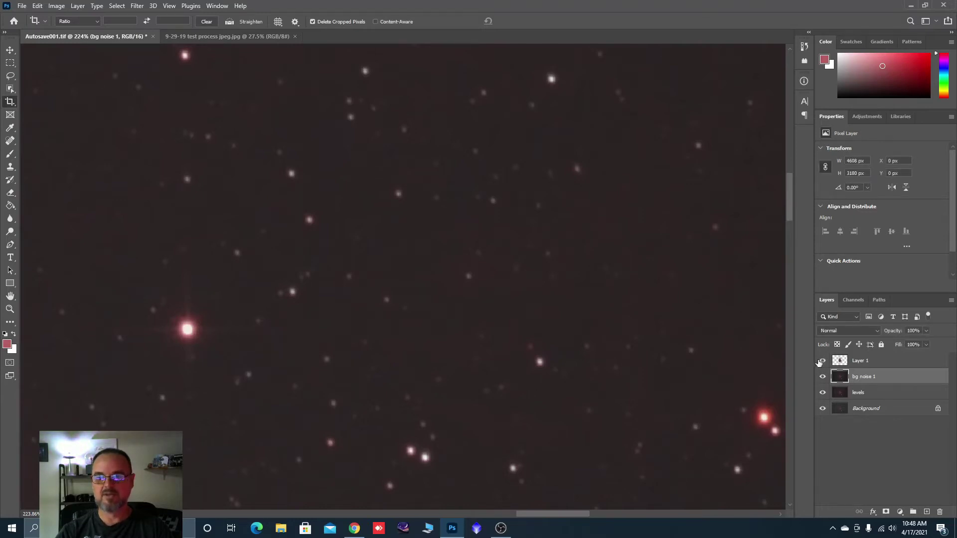
Step: Merge the visible Layer 1 down into bg noise 1 and duplicate the merged layer
right_click(859, 363)
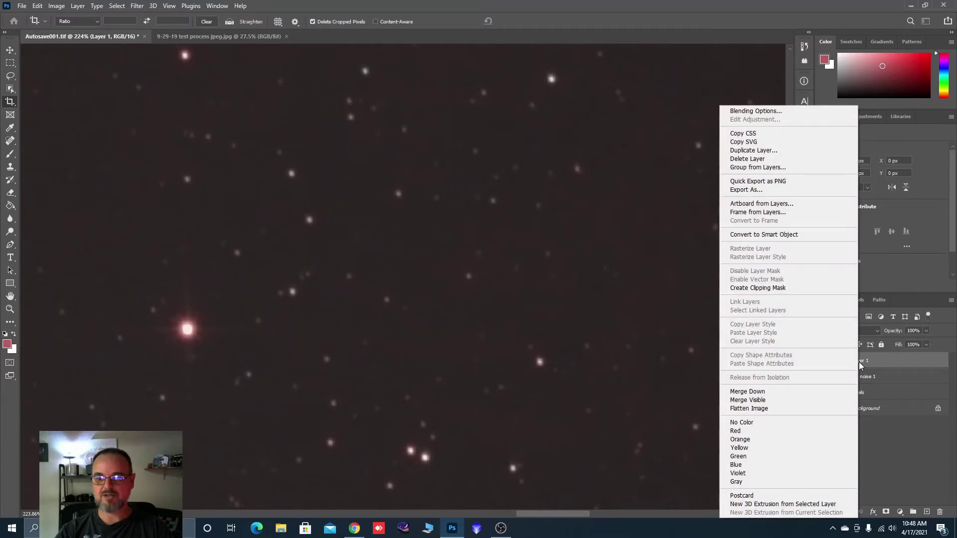
click(757, 391)
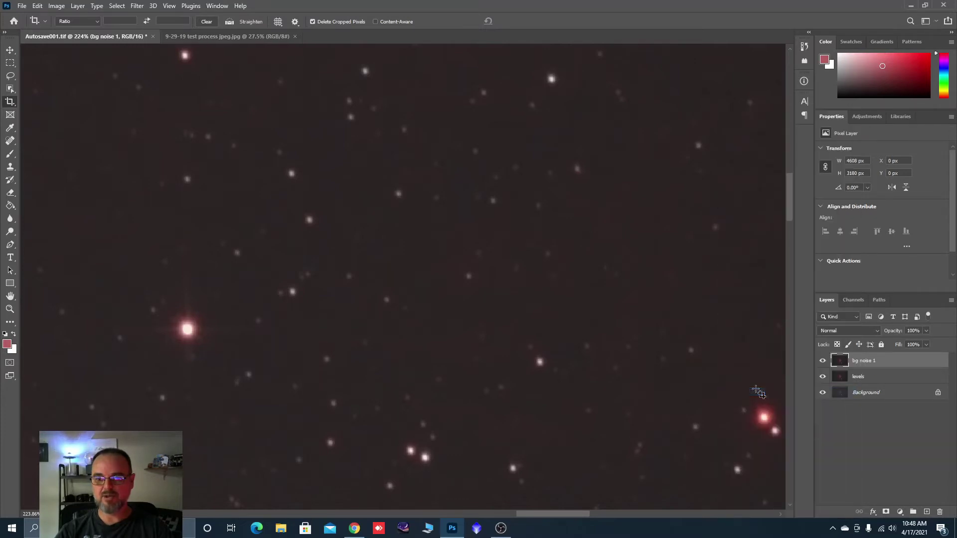
scroll(654, 265, down, 5)
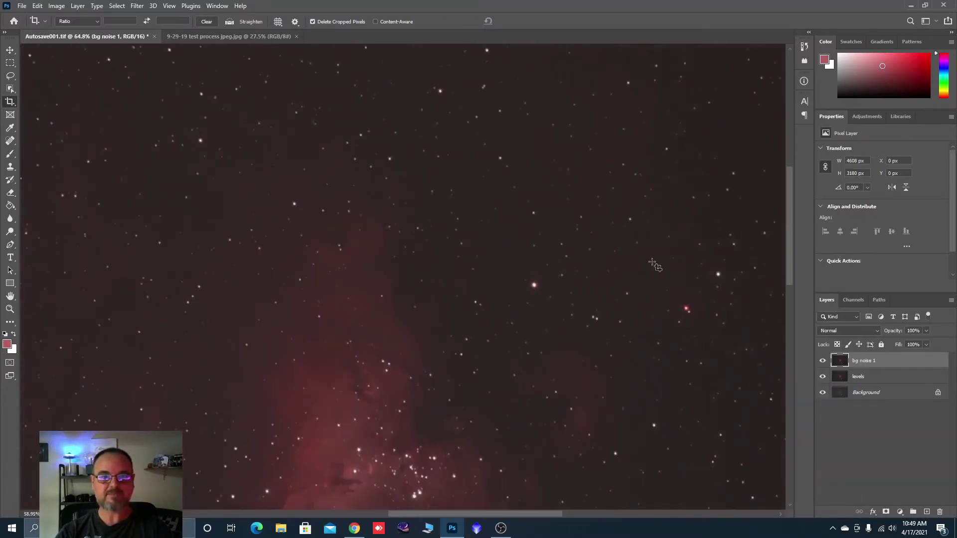
scroll(628, 239, down, 5)
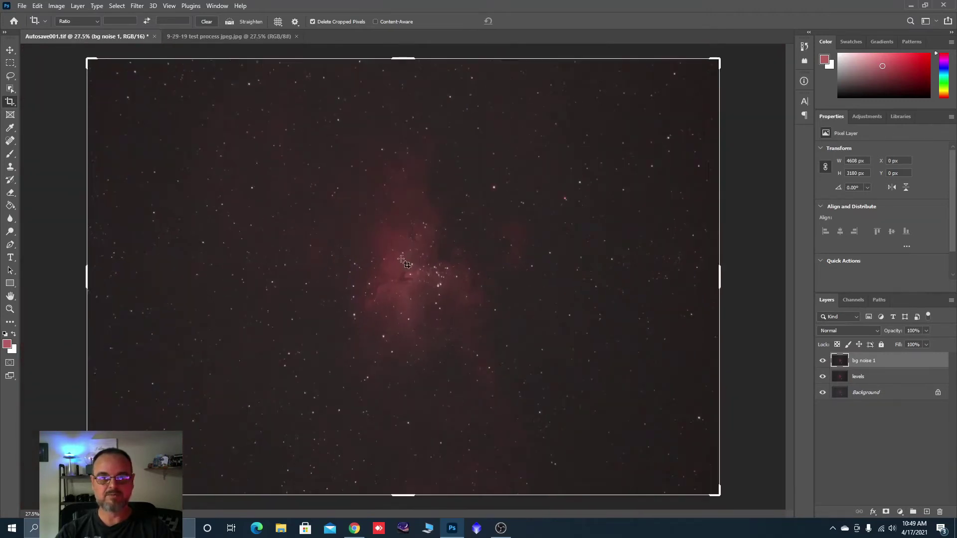
scroll(404, 264, up, 1)
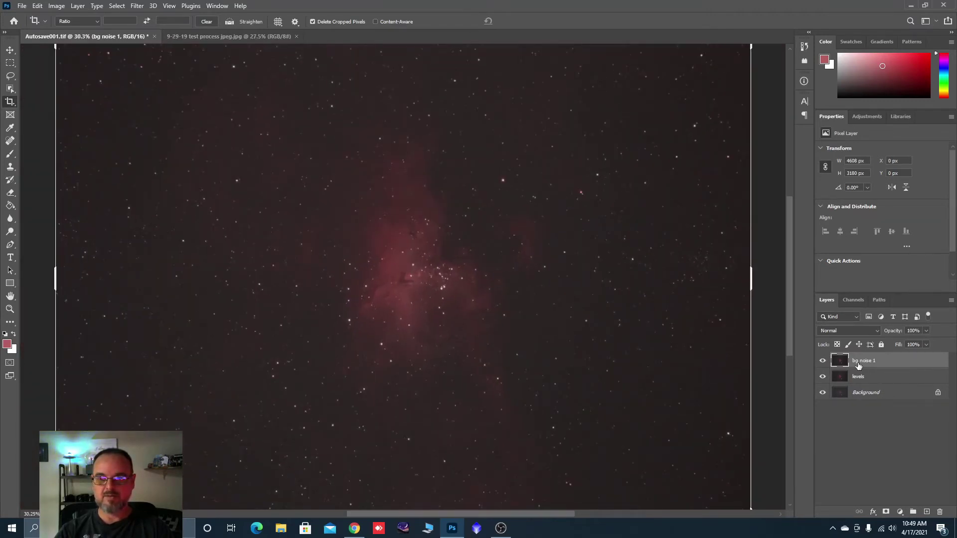
drag(858, 365, 928, 511)
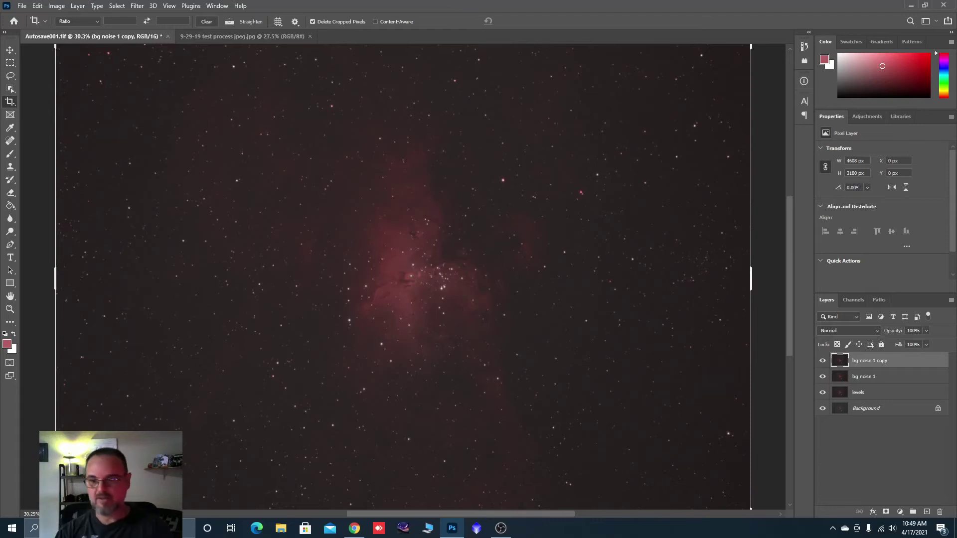
Step: Rename the duplicated bg noise 1 copy layer as levels
double_click(867, 365)
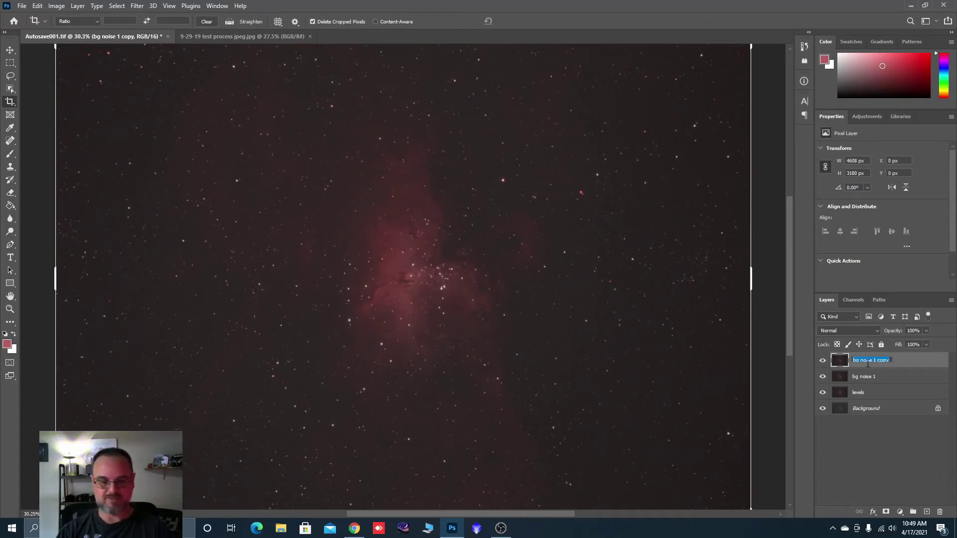
text(bevels)
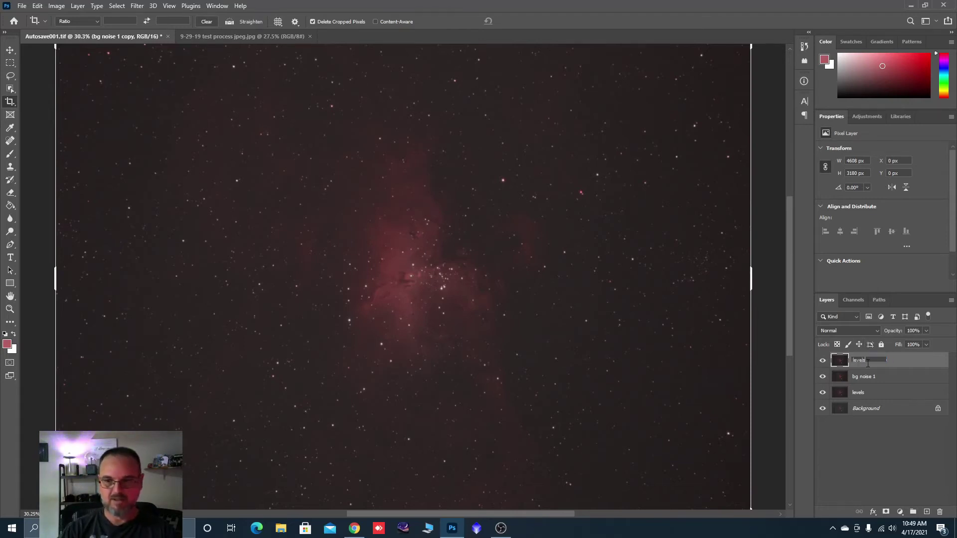
click(900, 368)
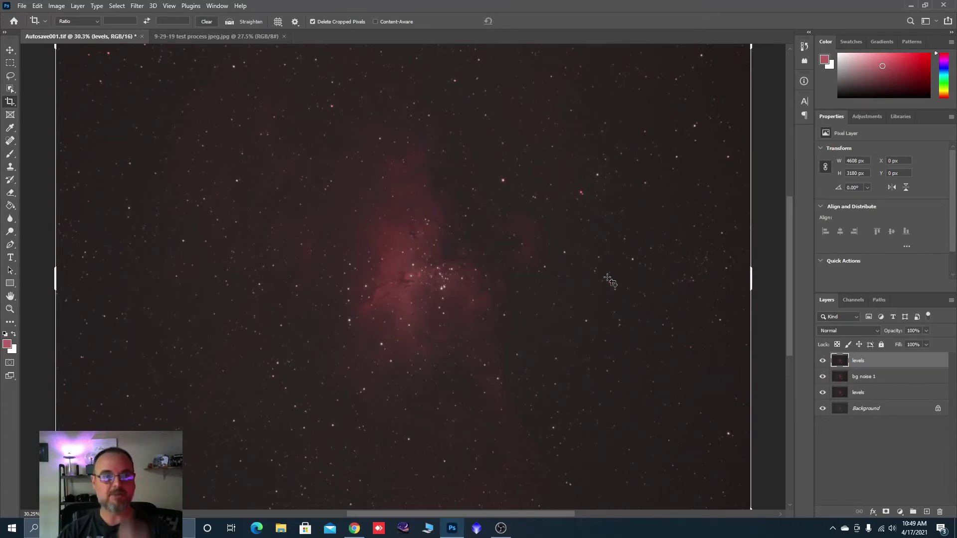
Step: Brighten the top levels layer with a Levels adjustment, setting the RGB midtone input to 1.33
key(ctrl+0)
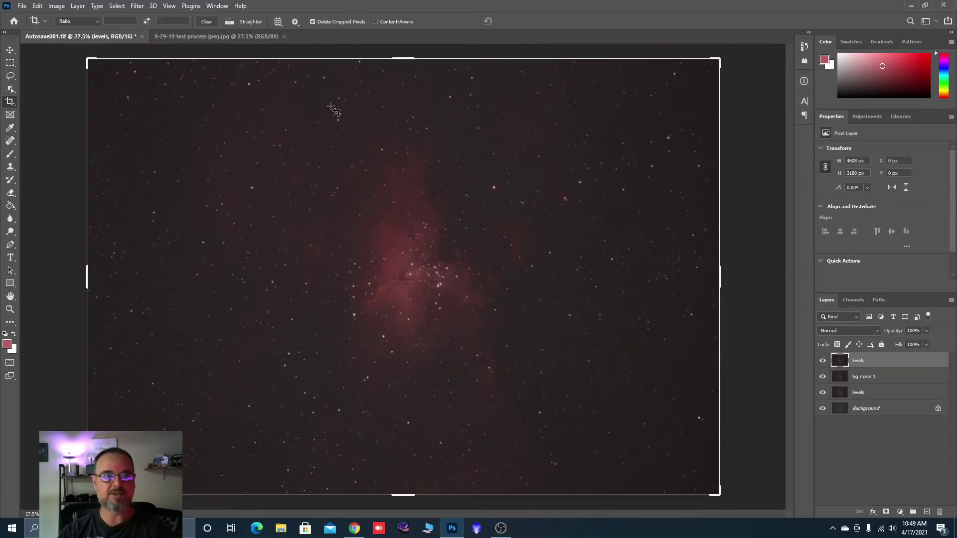
click(57, 6)
mouse_move(75, 31)
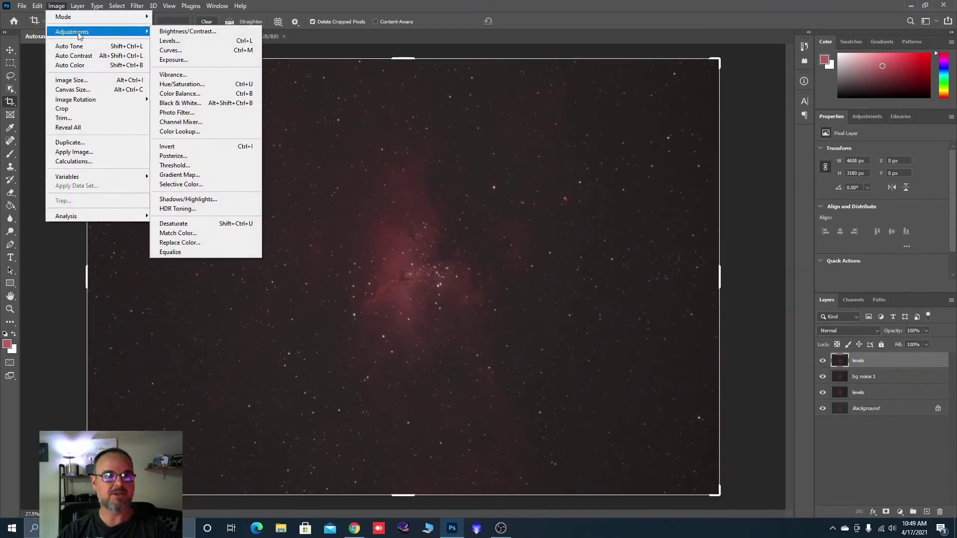
click(165, 42)
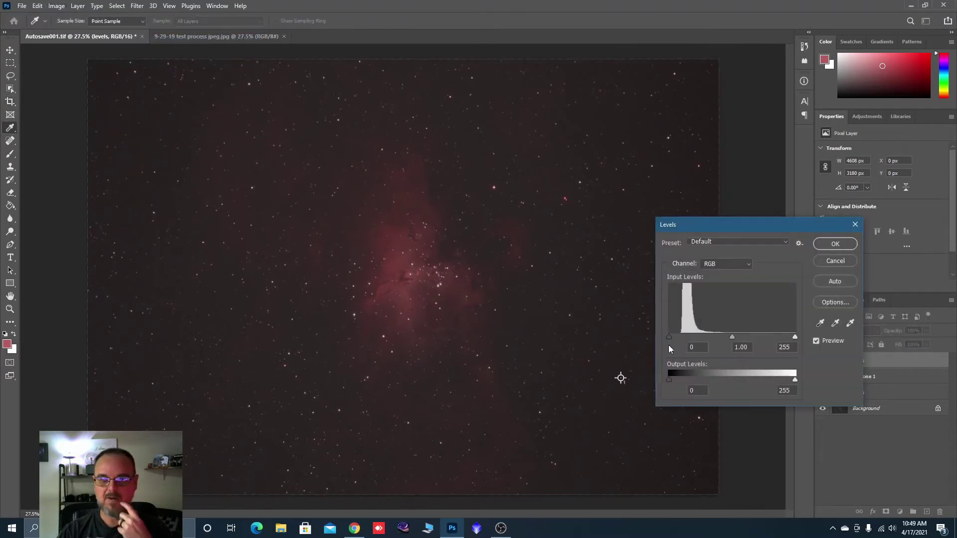
drag(732, 337, 728, 337)
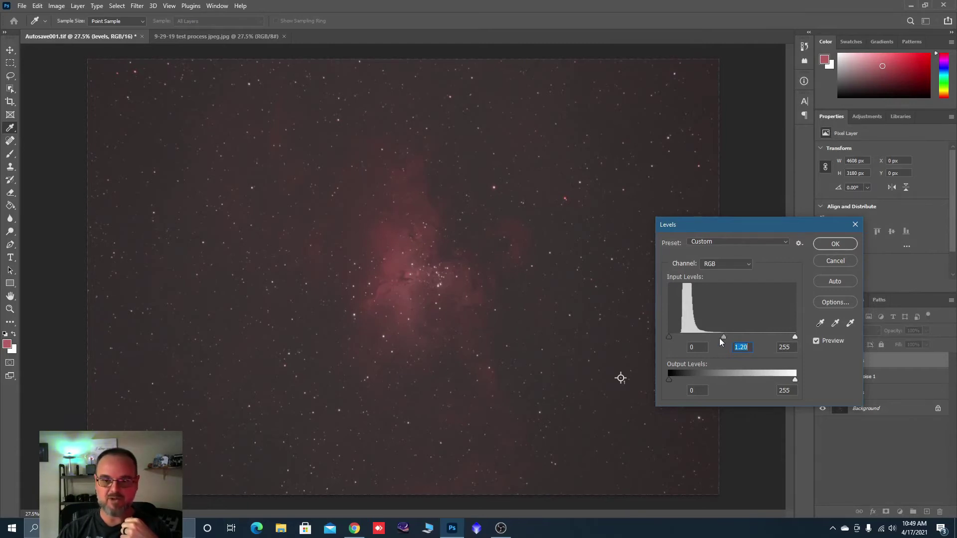
mouse_move(724, 337)
mouse_down()
mouse_move(683, 338)
mouse_move(728, 338)
mouse_move(718, 338)
mouse_up()
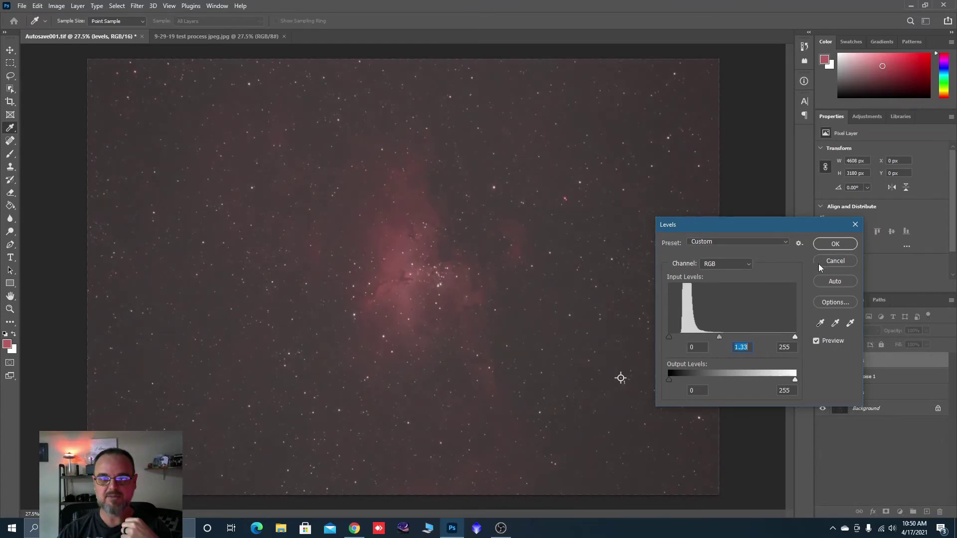
click(827, 245)
key(c)
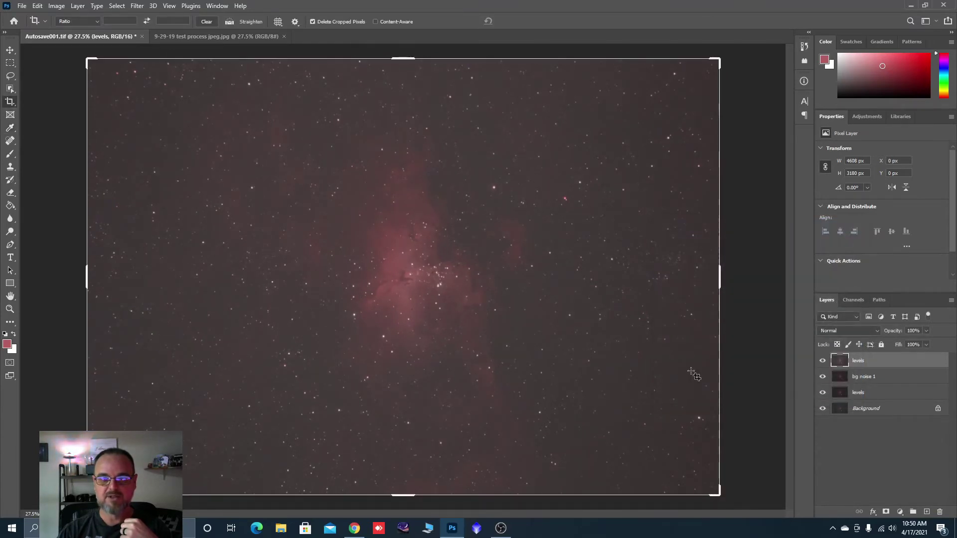
Step: Begin another Levels adjustment on the same layer with the color sampler readout displayed and set the RGB black input to 24
click(56, 6)
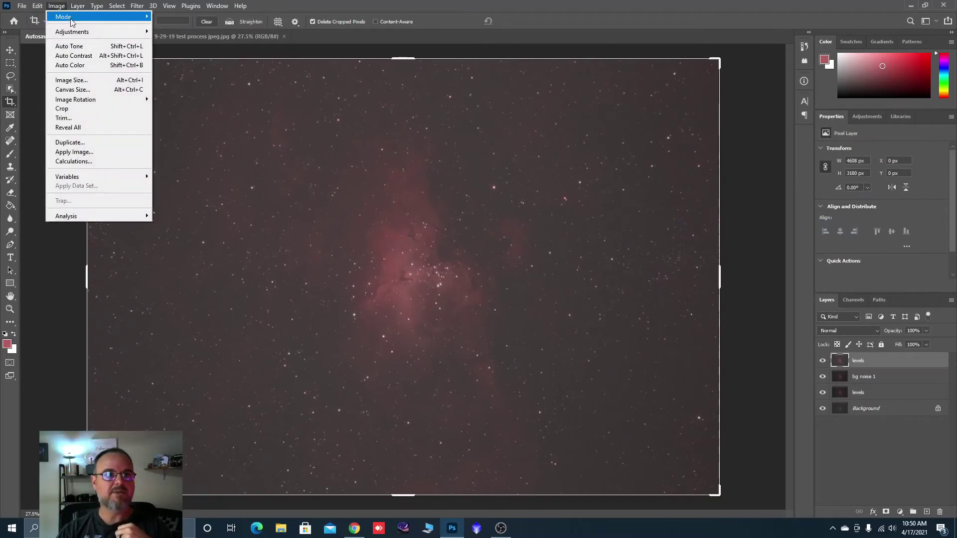
mouse_move(139, 32)
click(167, 40)
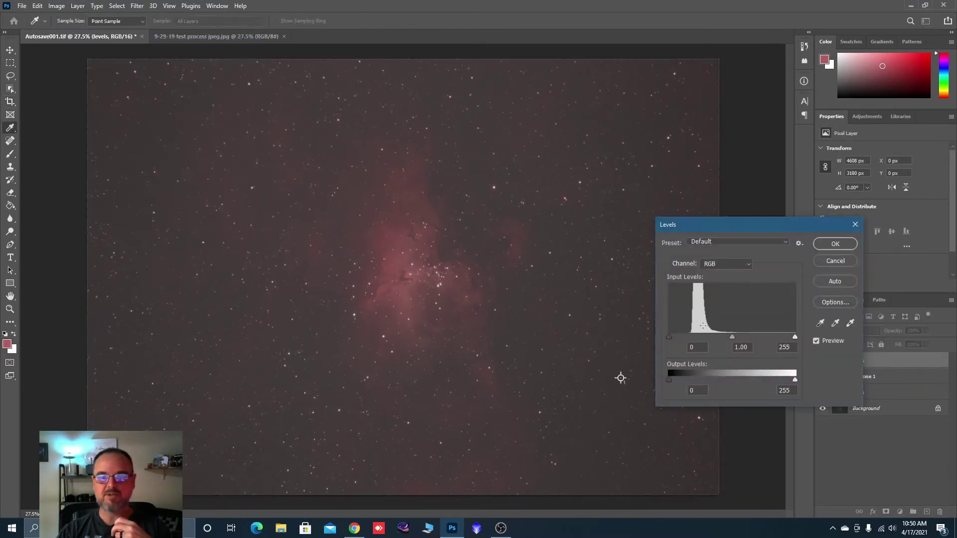
click(804, 81)
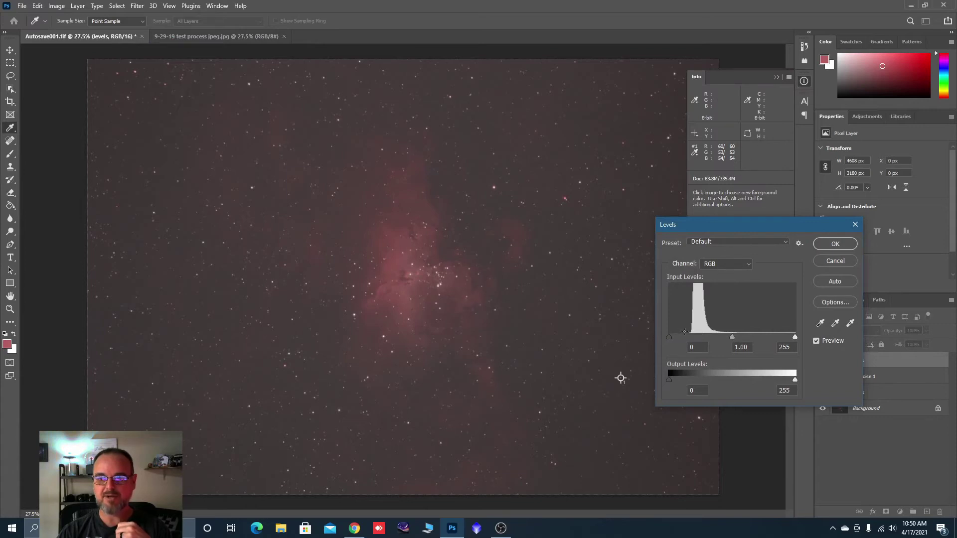
drag(668, 338, 681, 339)
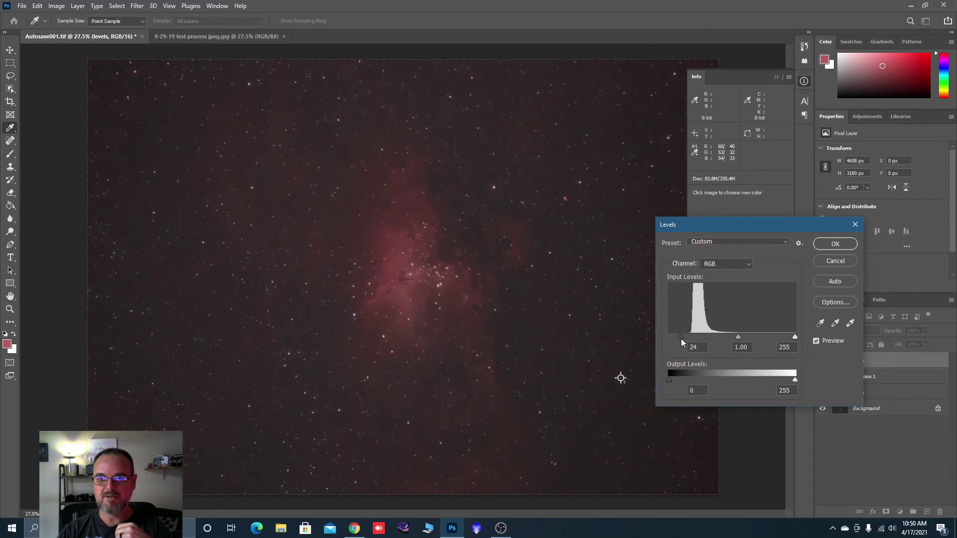
click(681, 338)
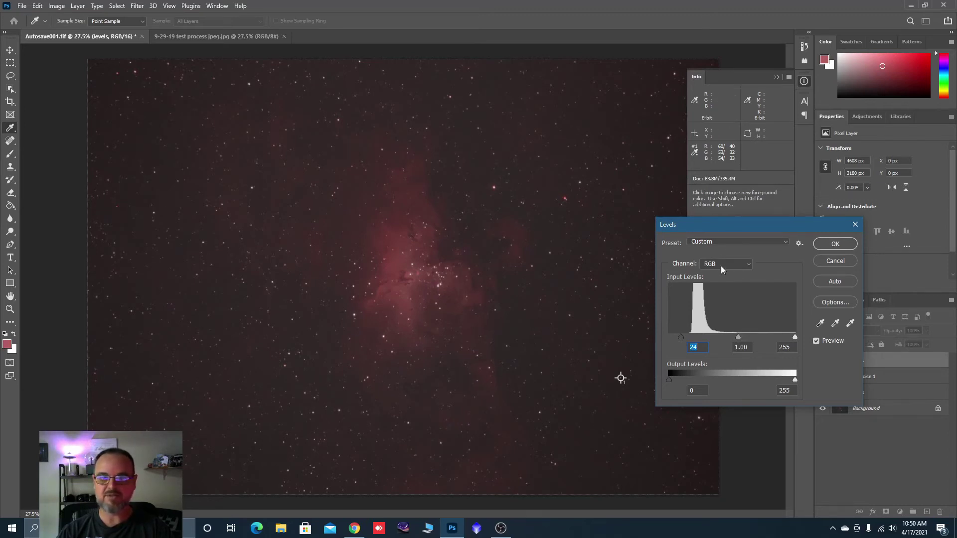
Step: Neutralize the background by setting the Red channel's black input to 9, and apply the Levels adjustment
click(749, 264)
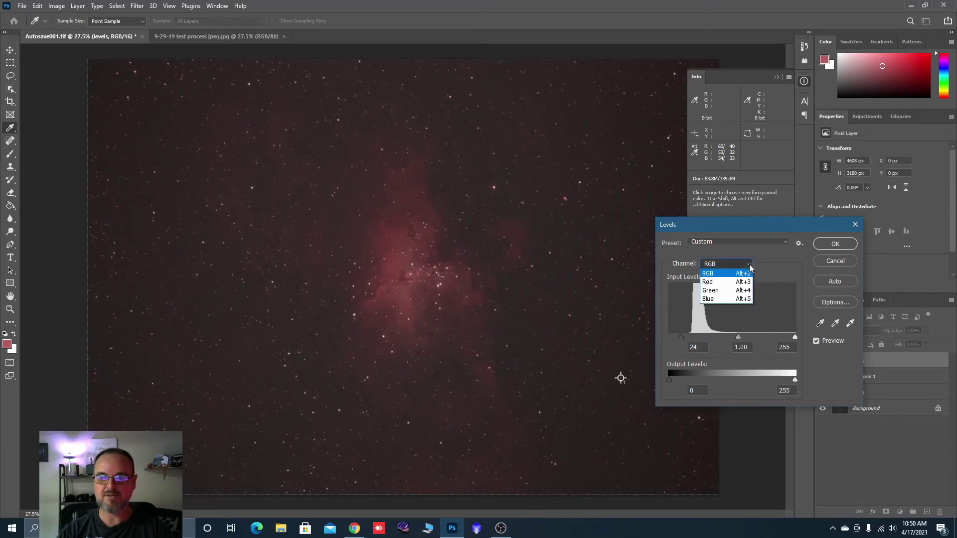
click(712, 282)
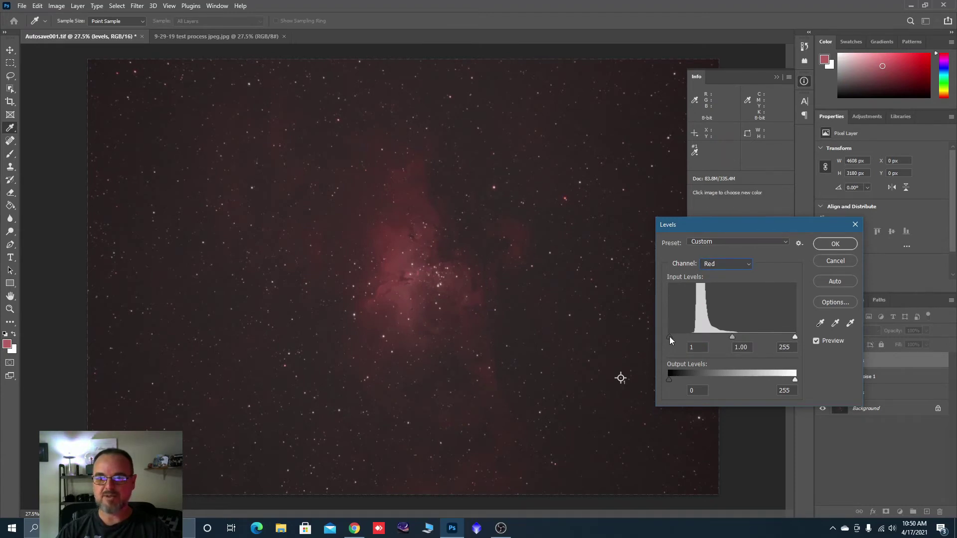
drag(669, 336, 670, 336)
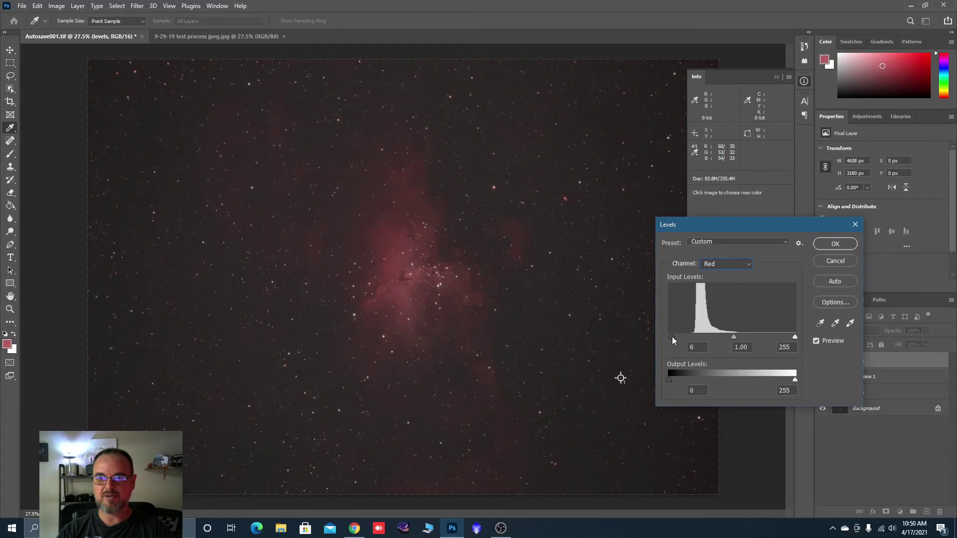
drag(674, 337, 674, 337)
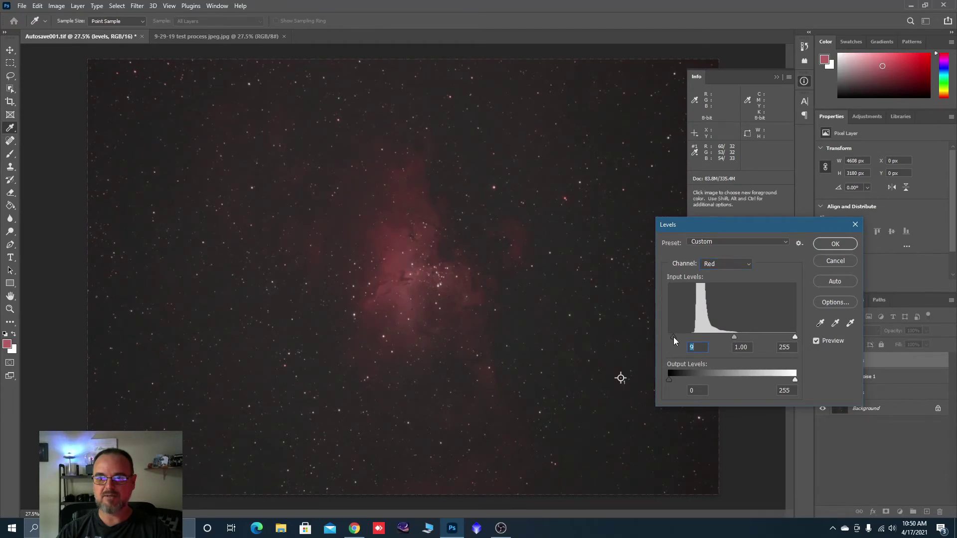
click(824, 246)
key(c)
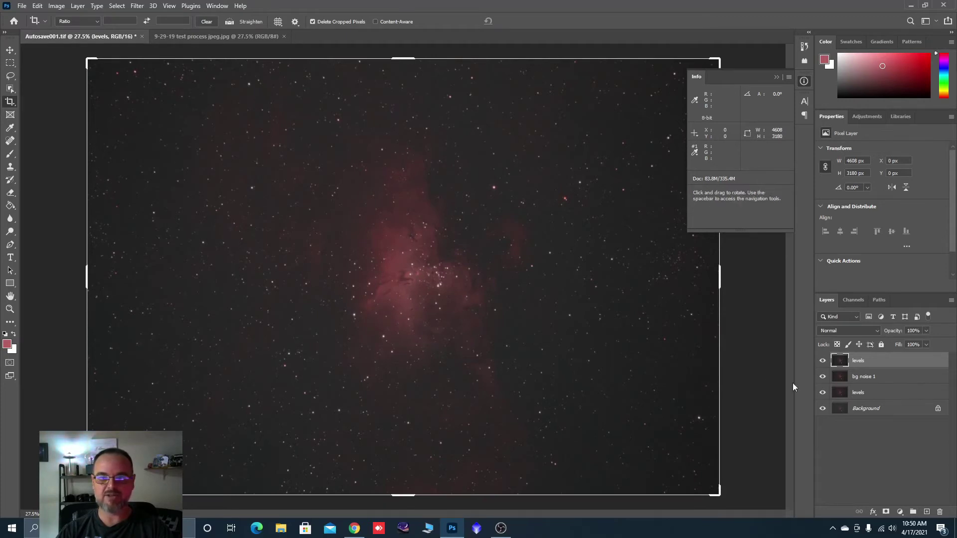
Step: Duplicate the top levels layer, name the copy curves, and collapse the color info readout
drag(865, 364, 926, 512)
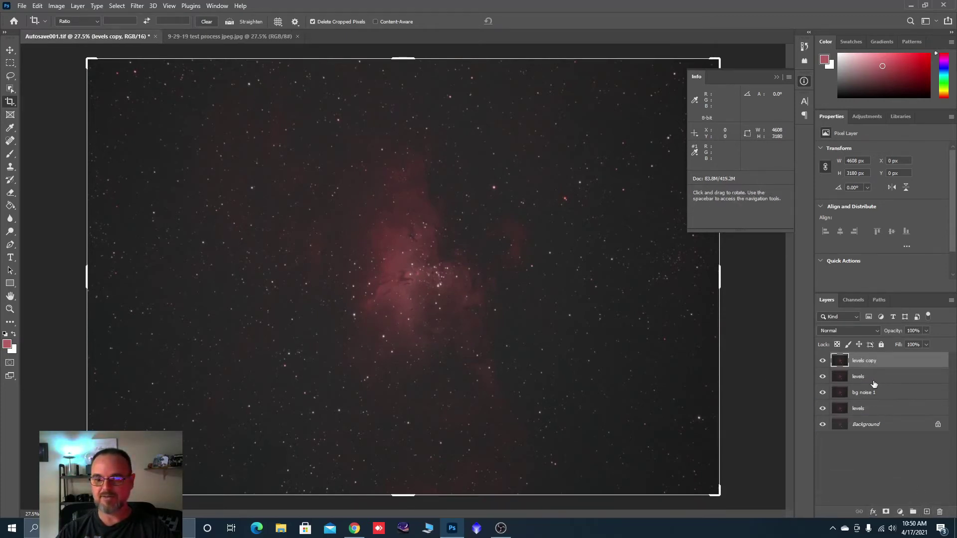
double_click(860, 365)
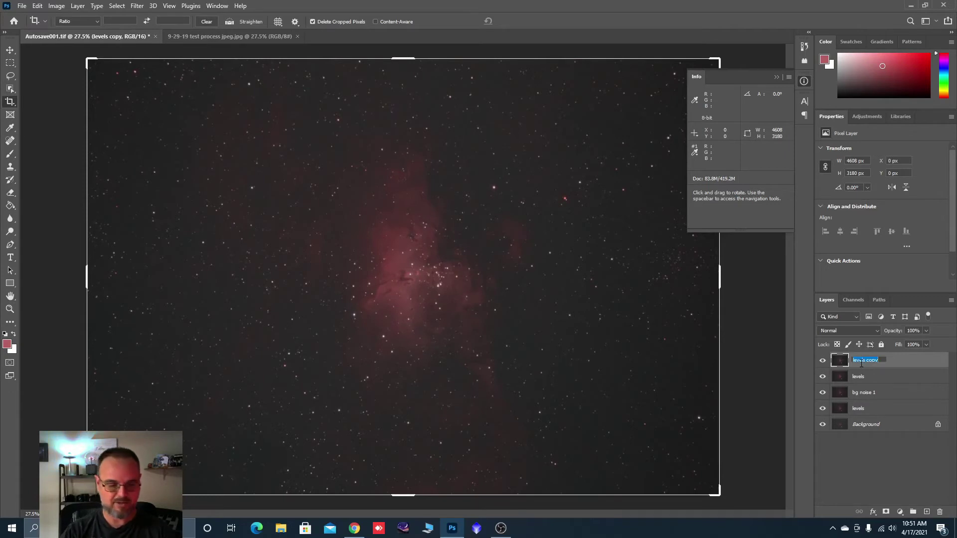
text(curves)
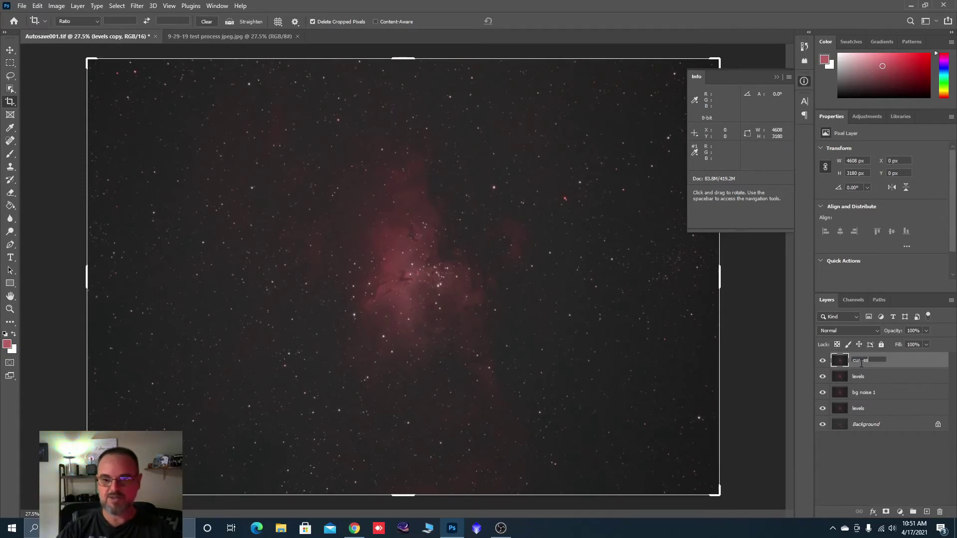
key(Return)
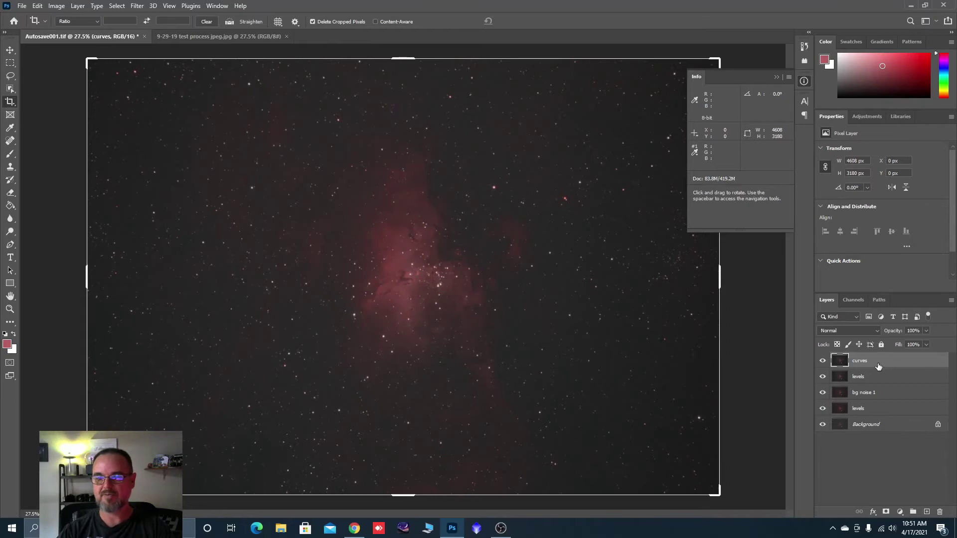
click(778, 78)
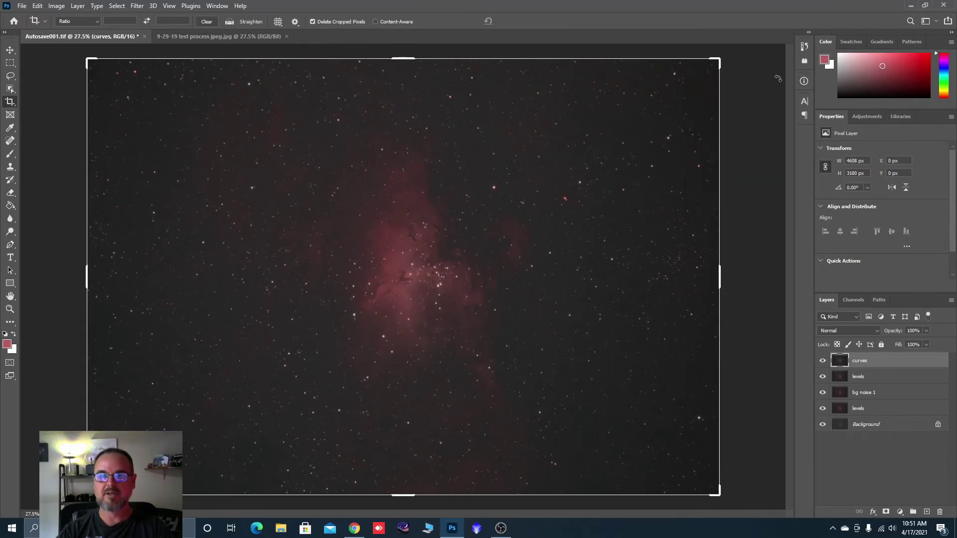
Step: Shape an RGB Curves adjustment on the curves layer with points at input 139, output 169 and input 45, output 46
click(58, 6)
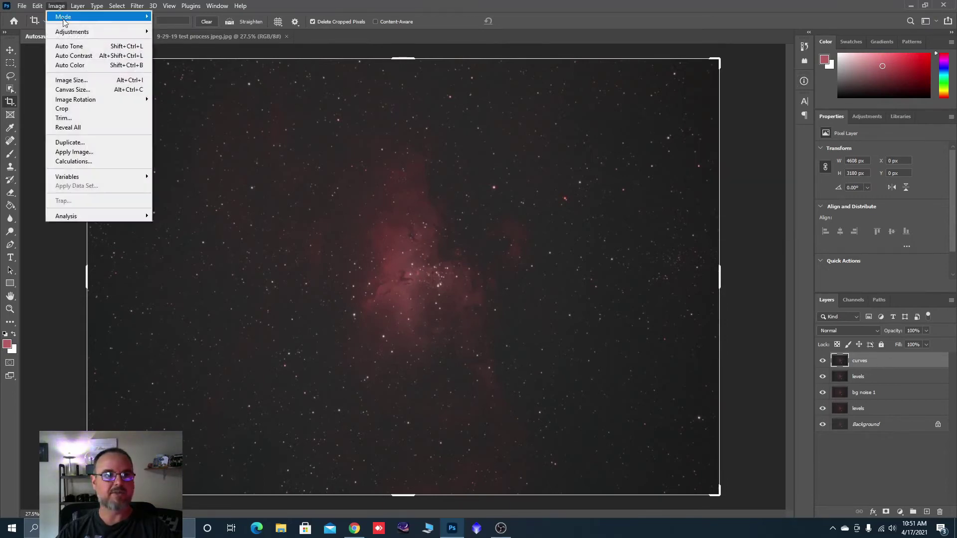
mouse_move(71, 32)
click(169, 51)
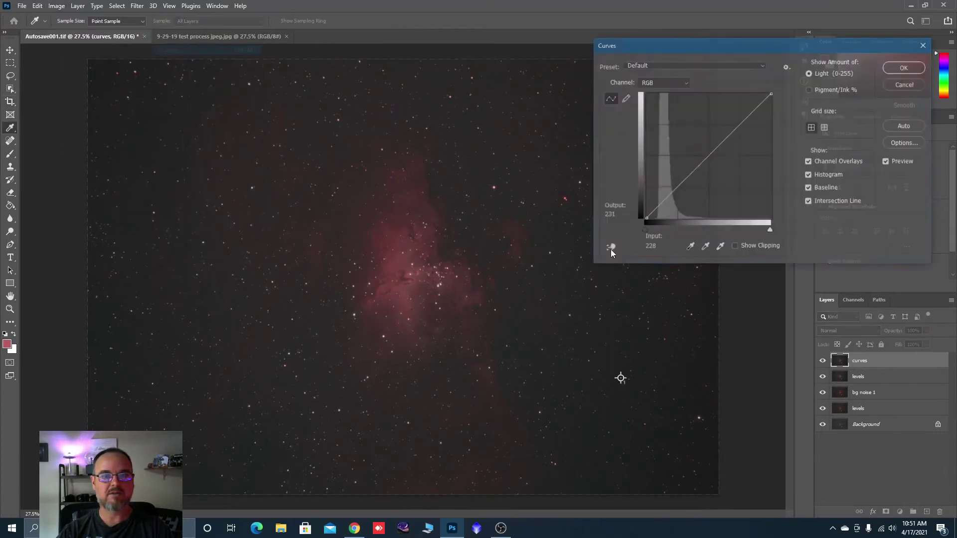
drag(766, 47, 777, 124)
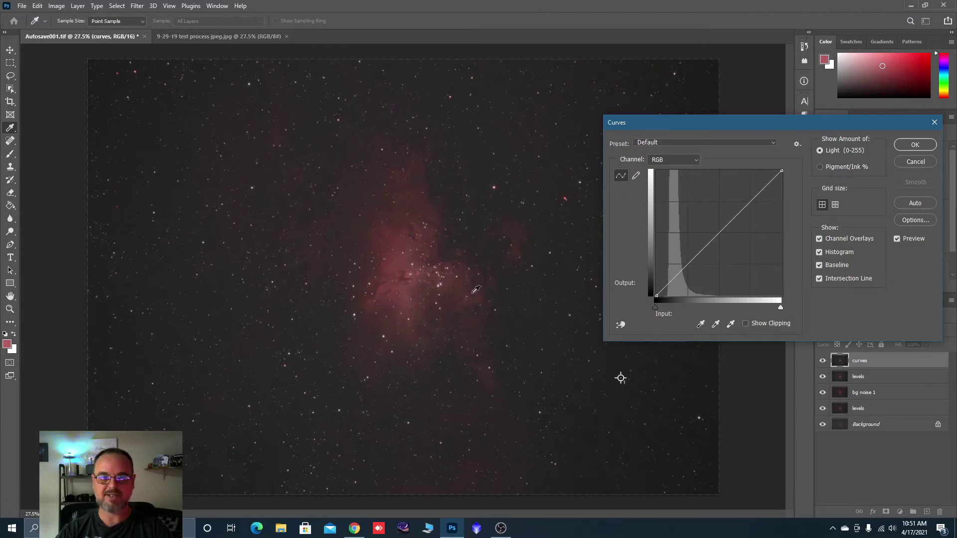
click(729, 222)
drag(728, 222, 724, 213)
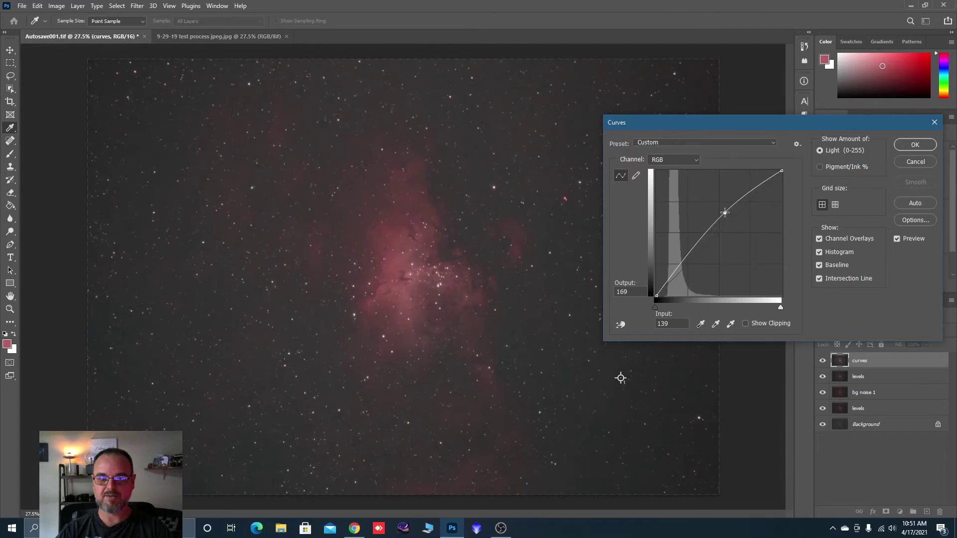
click(675, 271)
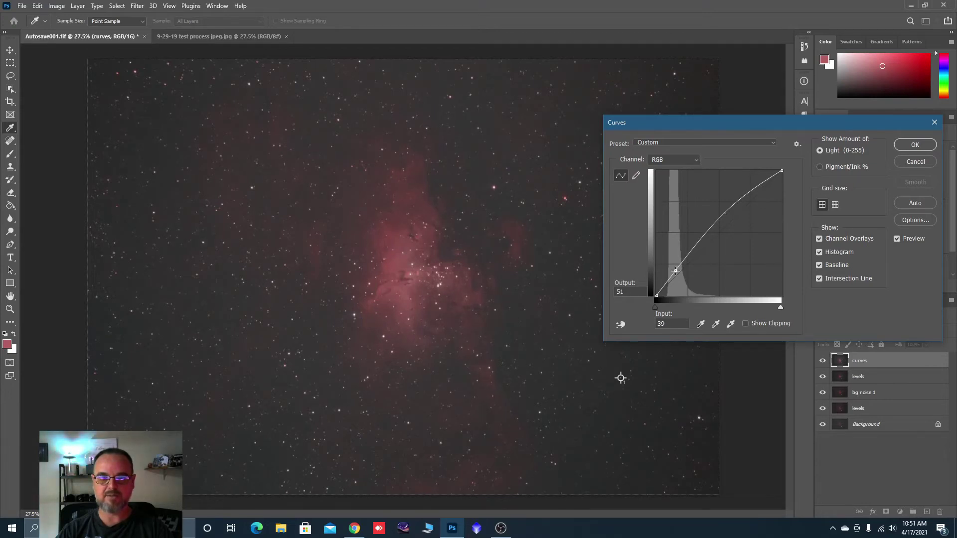
drag(675, 270, 678, 272)
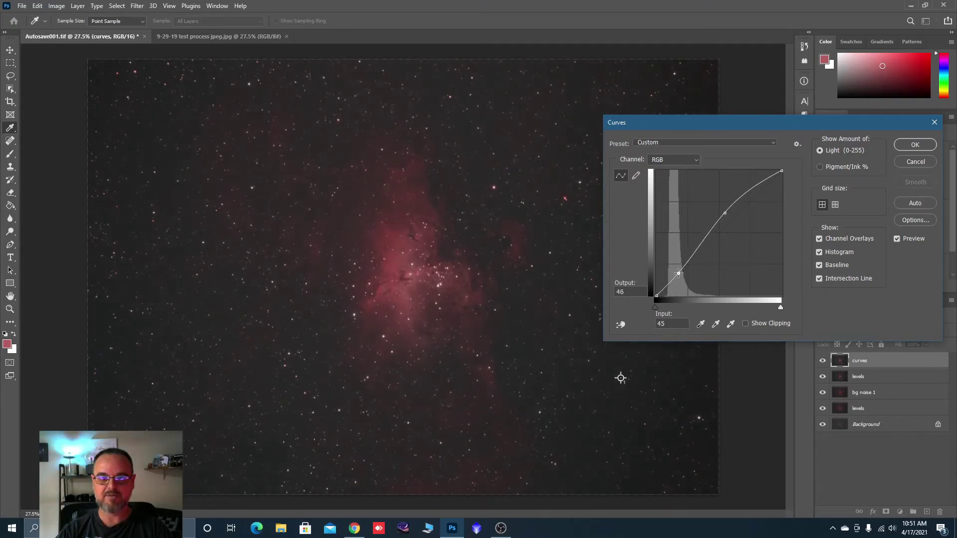
Step: Compare the image with the Curves preview off and on, and apply the adjustment
click(895, 239)
click(896, 240)
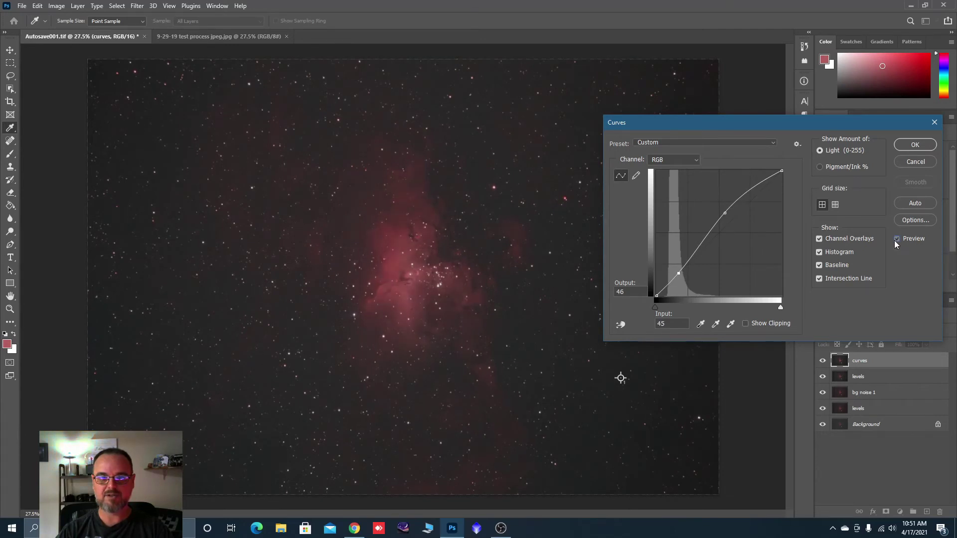
click(896, 239)
click(895, 240)
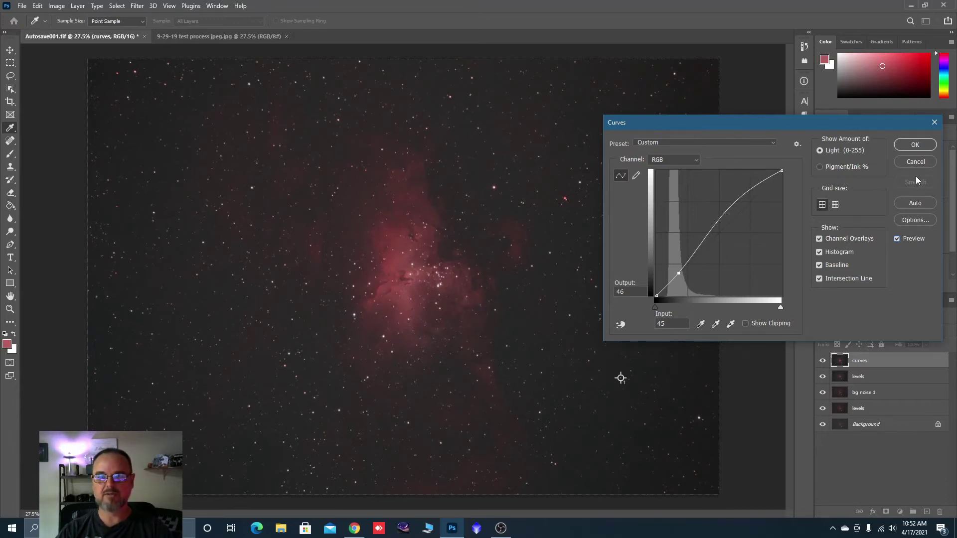
click(915, 145)
key(c)
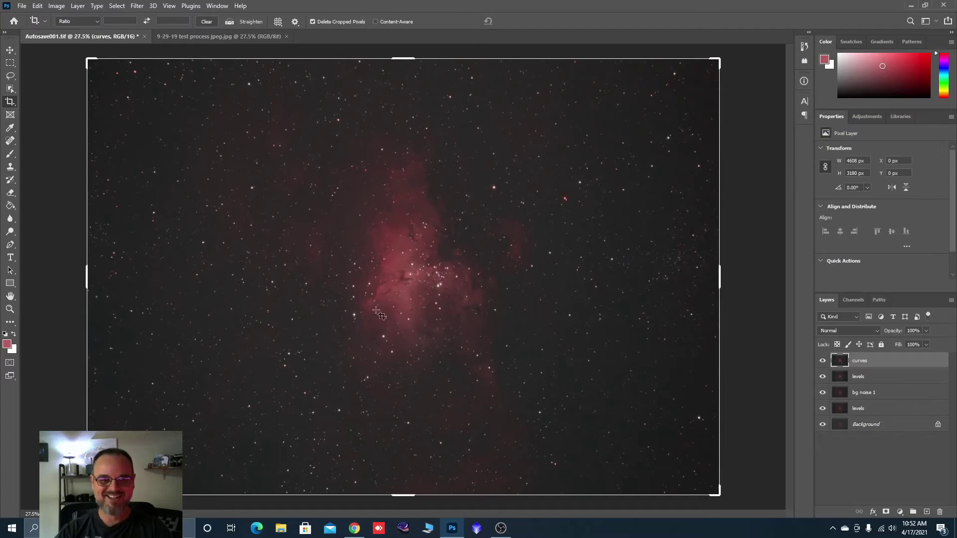
Step: Compare the nebula with the curves layer hidden and shown, and view the 9-29-19 test process jpeg.jpg reference image
click(821, 362)
click(821, 362)
click(822, 361)
click(822, 363)
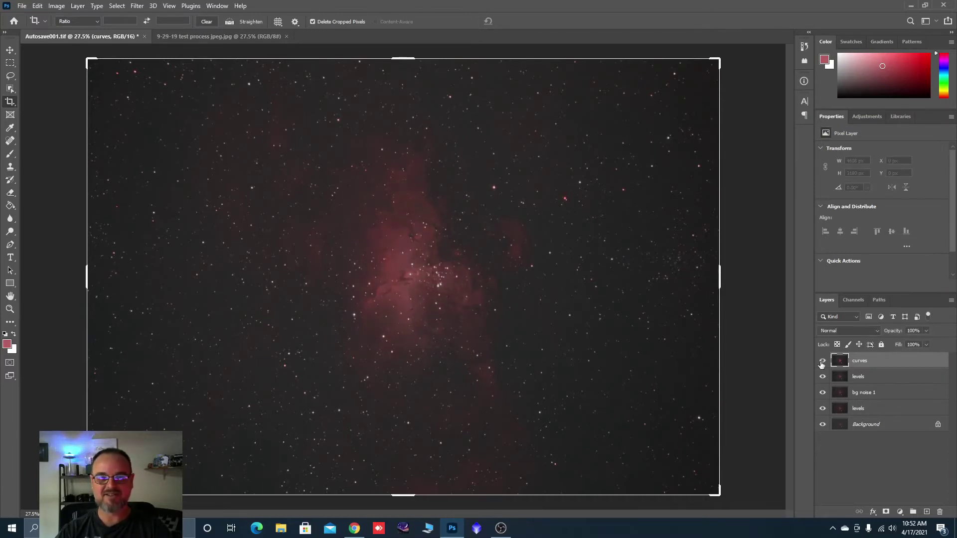
click(218, 39)
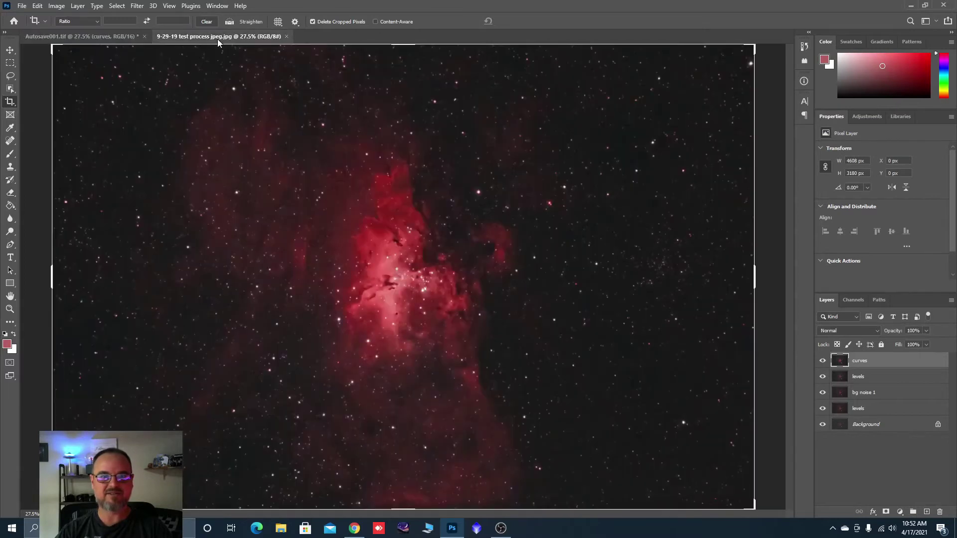
Step: Start an RGB Curves adjustment on the curves layer of Autosave001.tif, anchoring the sampled background at 35 and a darker point at input 20, output 20
click(125, 37)
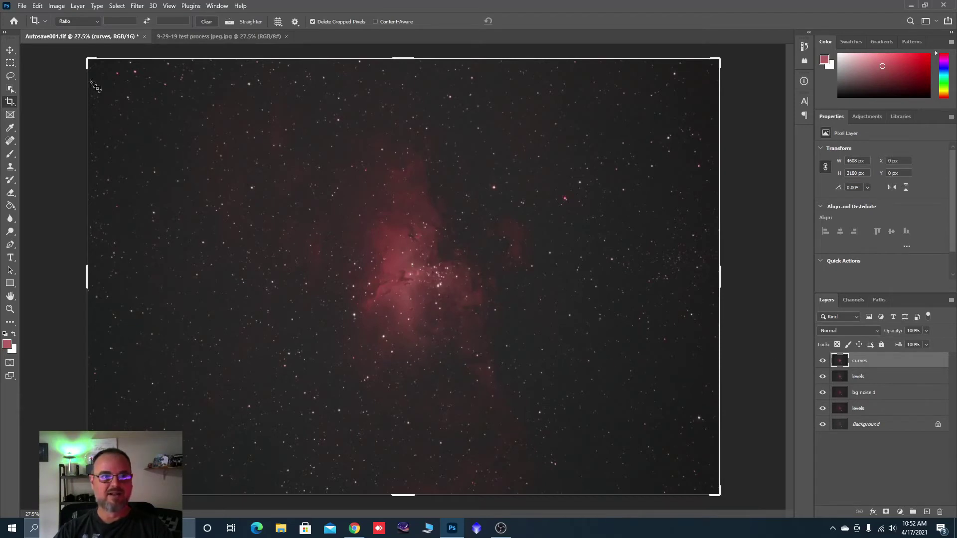
click(57, 6)
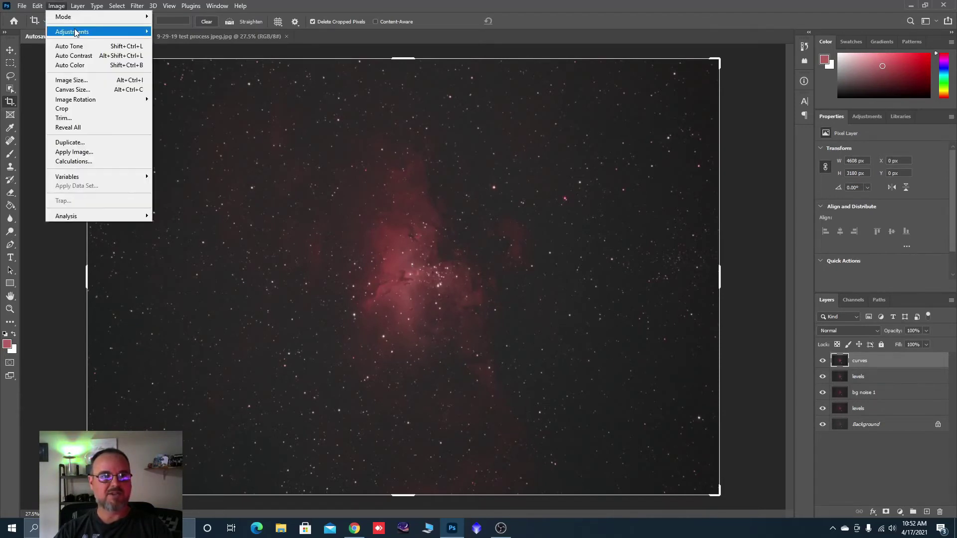
mouse_move(74, 31)
click(186, 52)
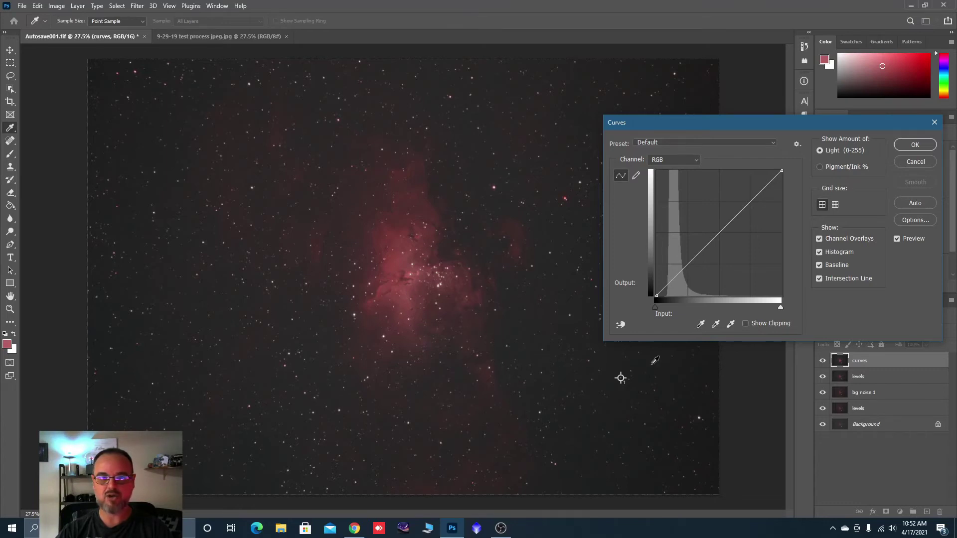
click(623, 325)
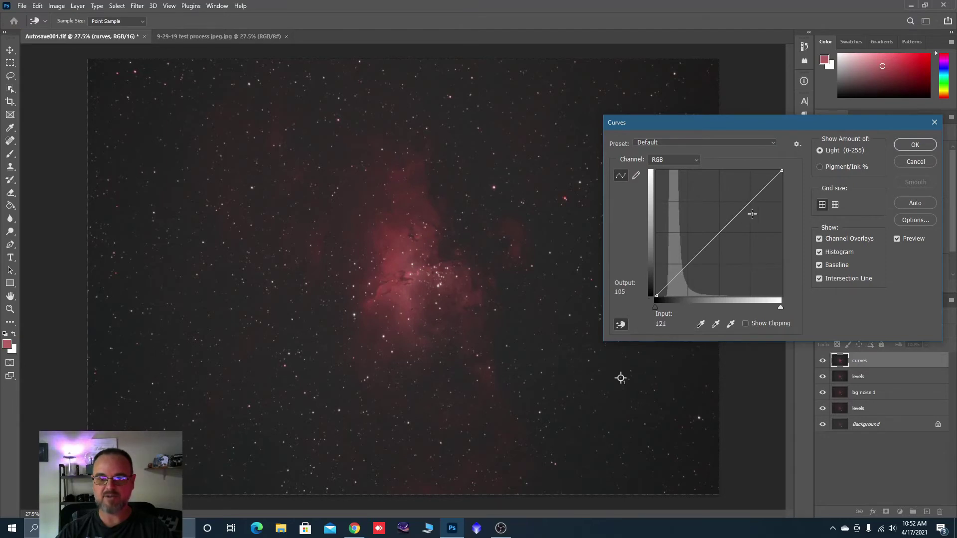
ctrl+click(573, 370)
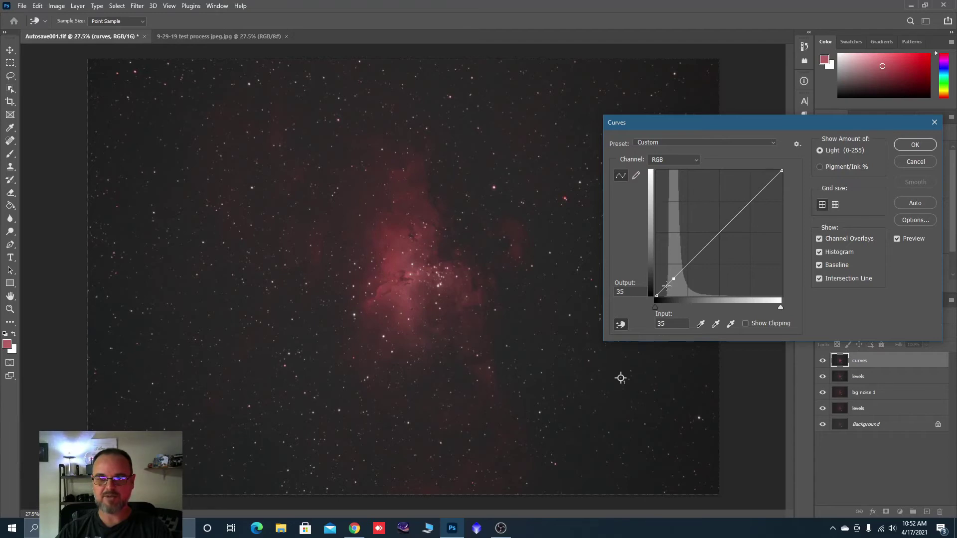
click(666, 285)
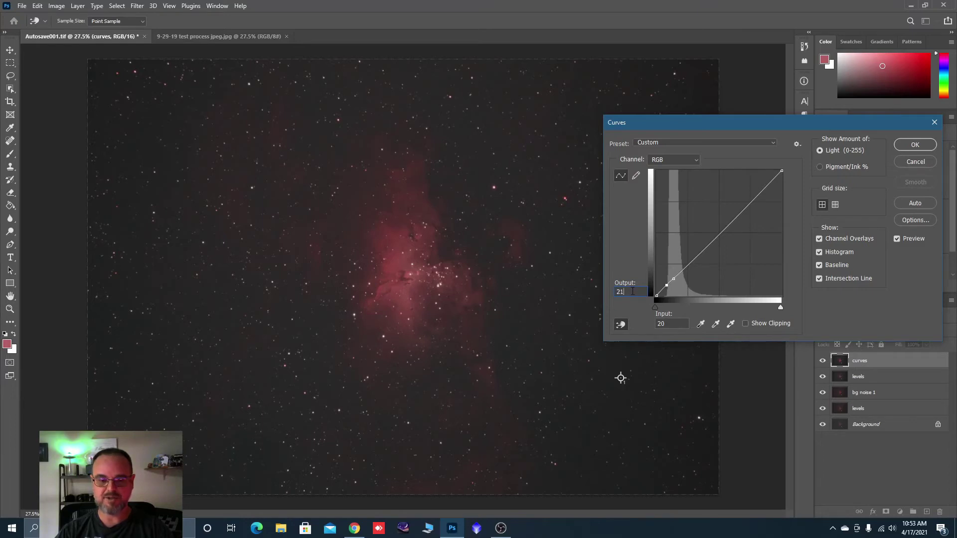
key(BackSpace)
text(0)
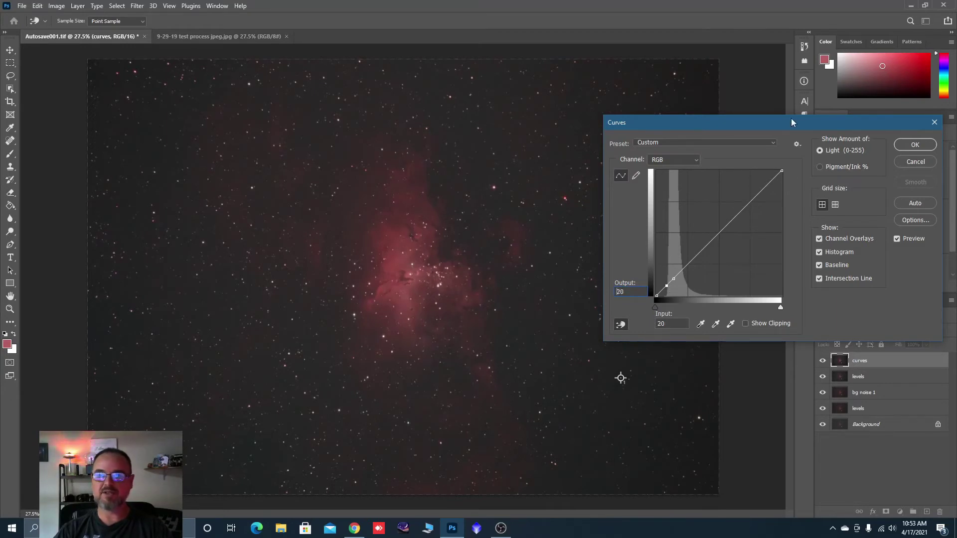
Step: Anchor the highlights at input 192, output 192, and lift the faint nebula tones with a curve point at input 68, output 80
drag(788, 123, 804, 78)
click(690, 234)
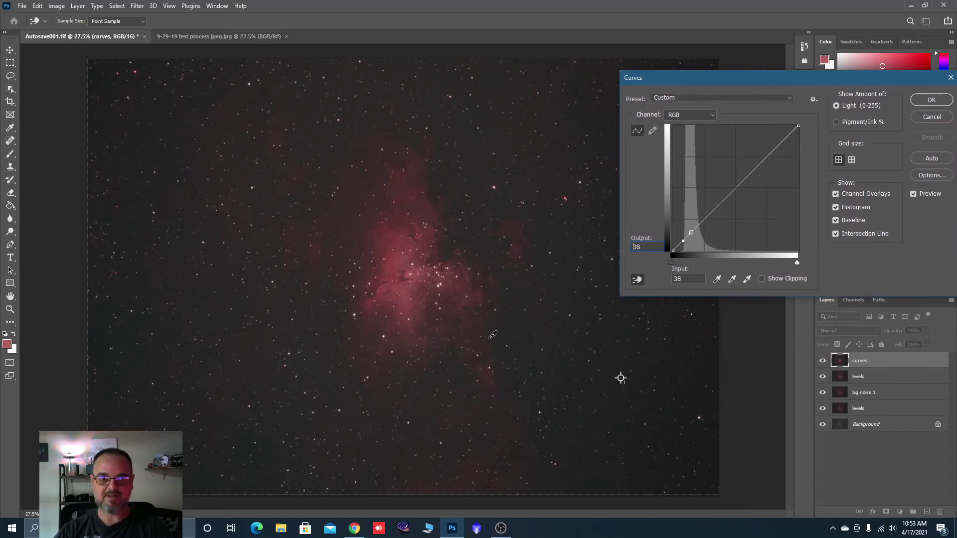
key(minus)
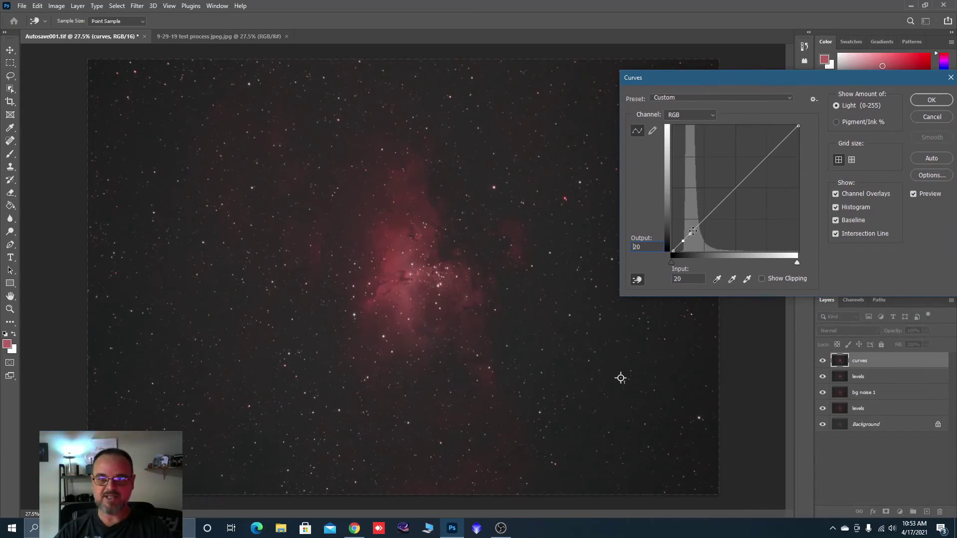
click(692, 231)
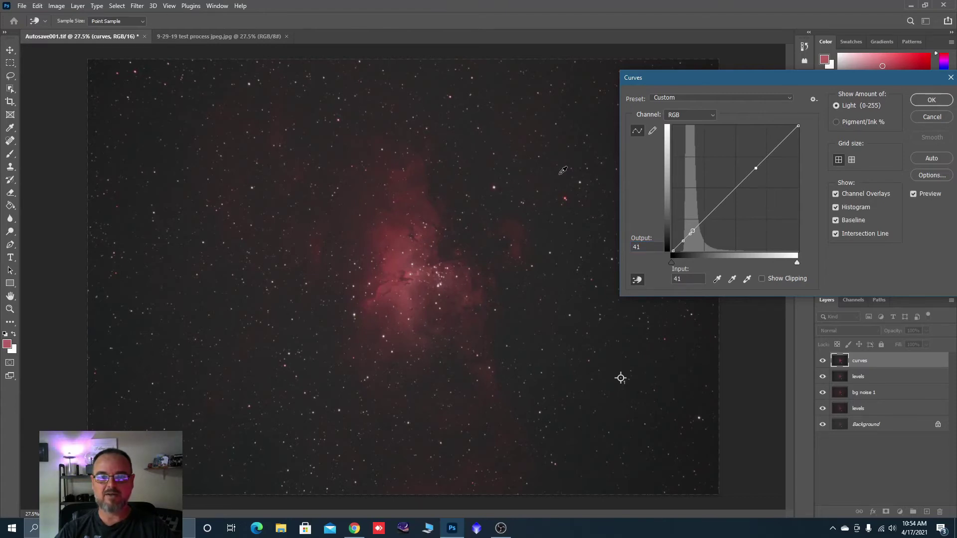
click(767, 155)
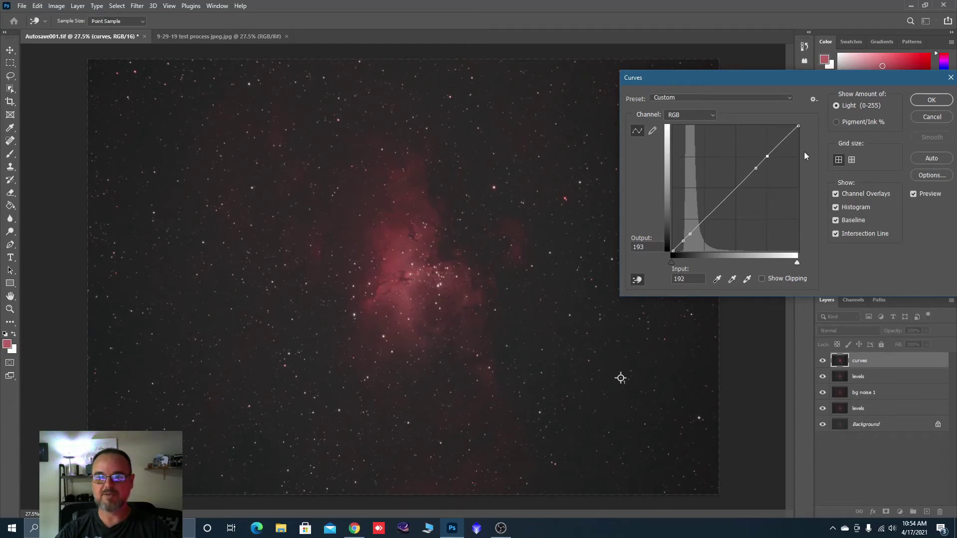
click(646, 247)
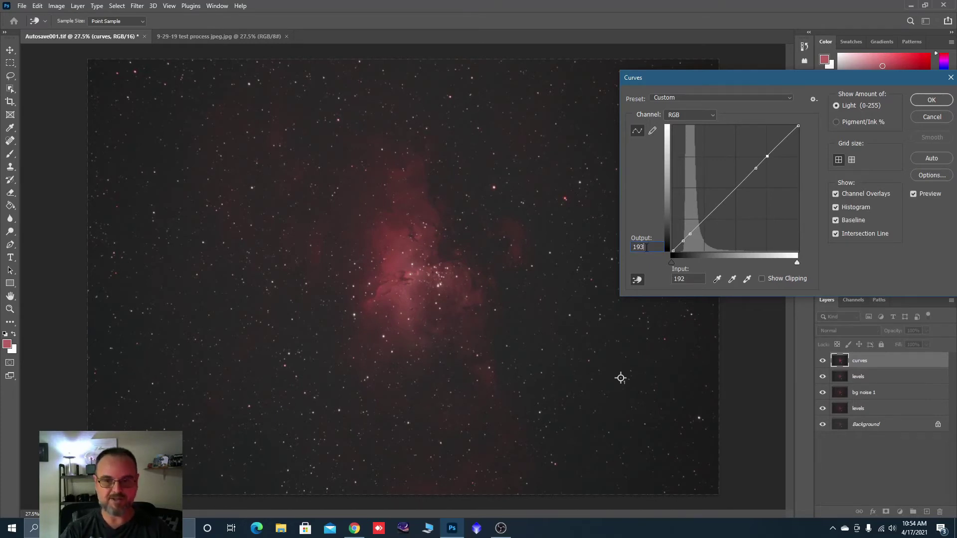
key(BackSpace)
text(2)
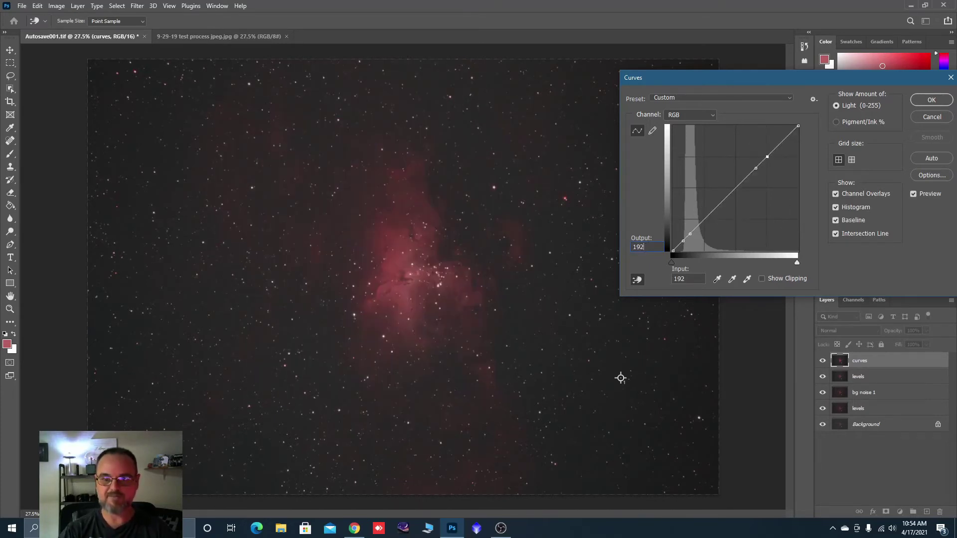
click(706, 216)
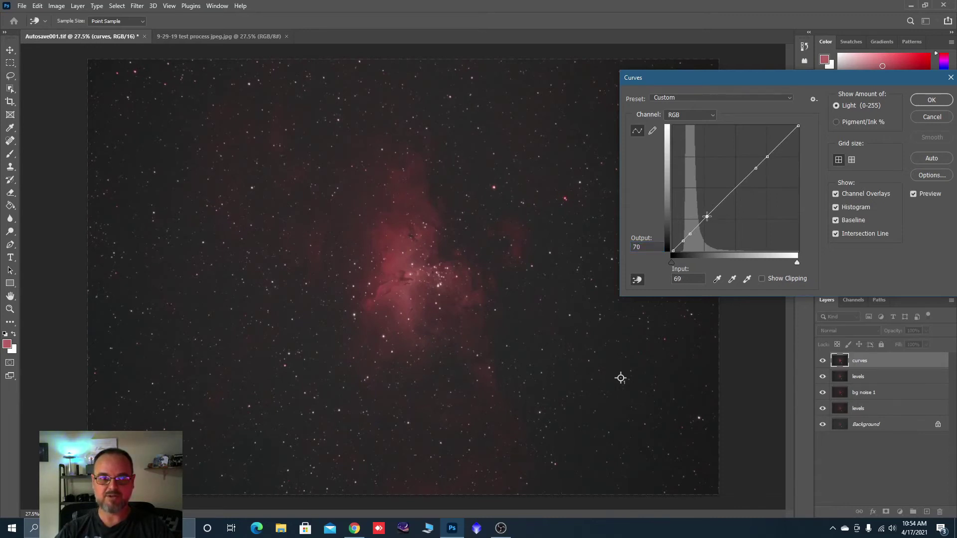
drag(706, 215, 707, 212)
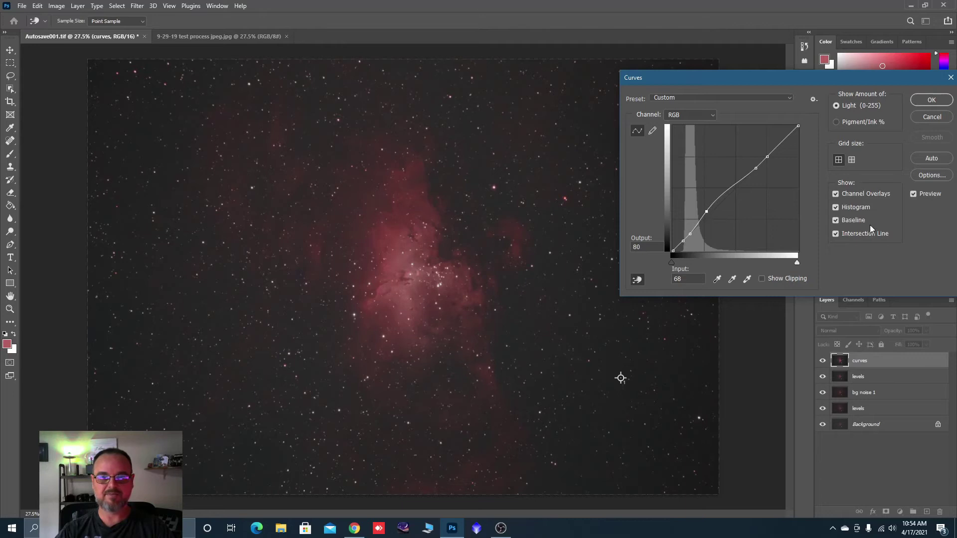
Step: Compare the image with the Curves preview off and on, and apply the adjustment
click(912, 195)
click(912, 195)
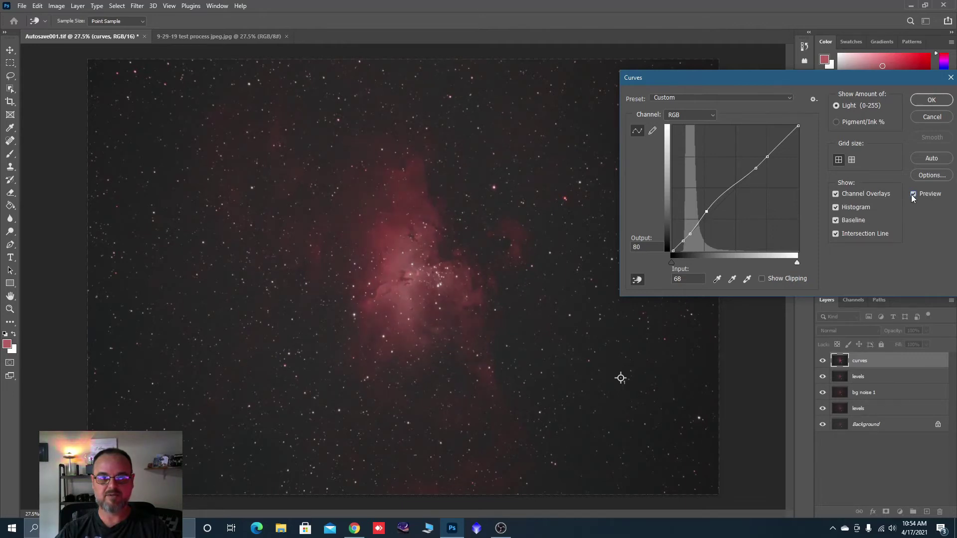
click(911, 195)
click(912, 195)
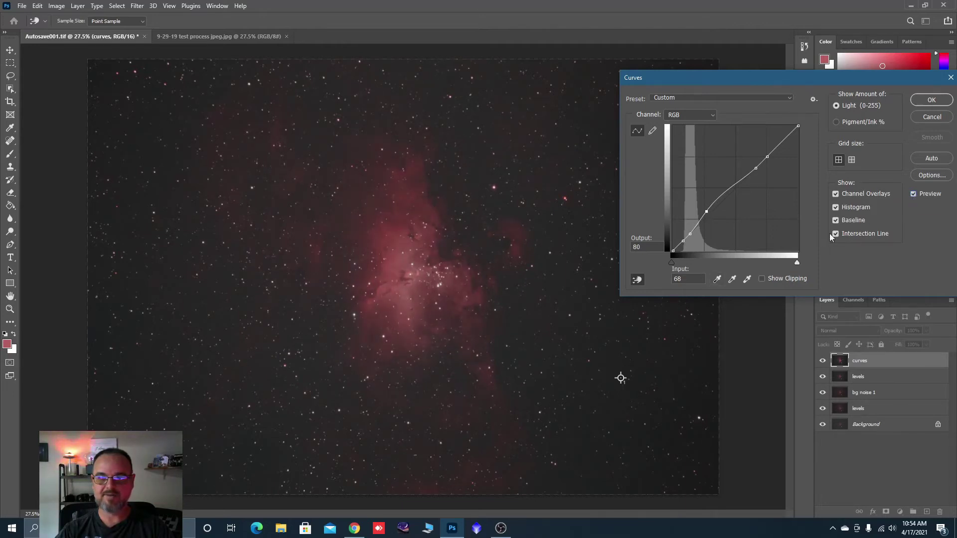
click(927, 116)
key(c)
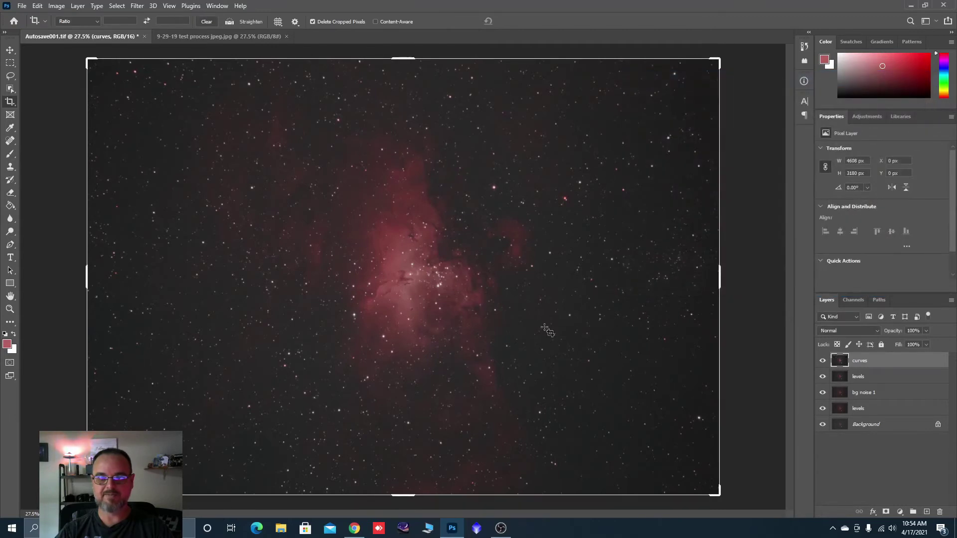
Step: Compare the nebula with the curves layer hidden and shown
click(822, 361)
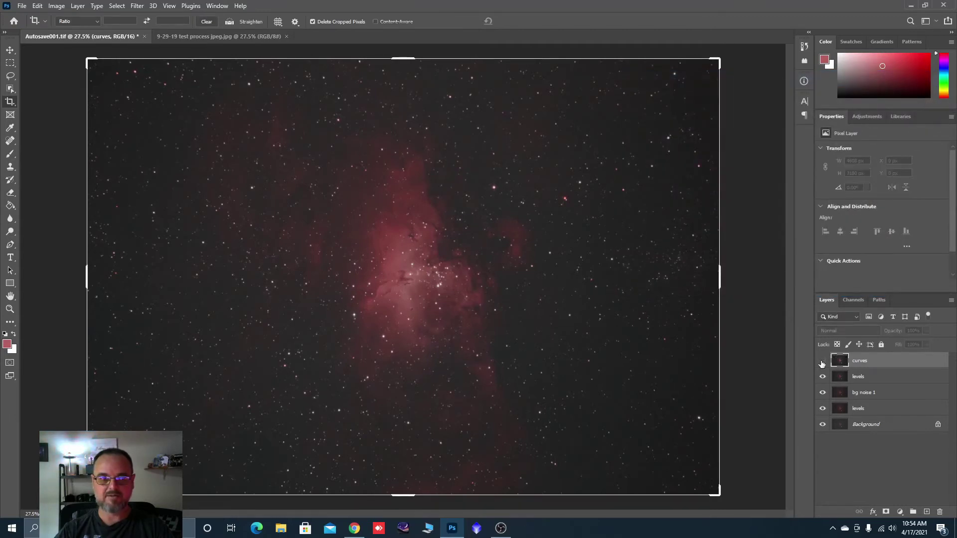
click(822, 361)
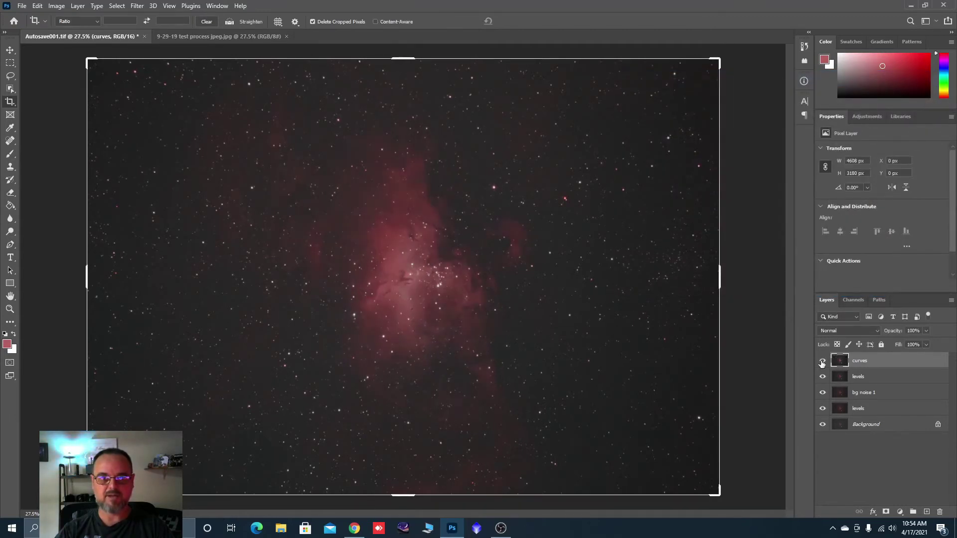
click(822, 362)
click(823, 362)
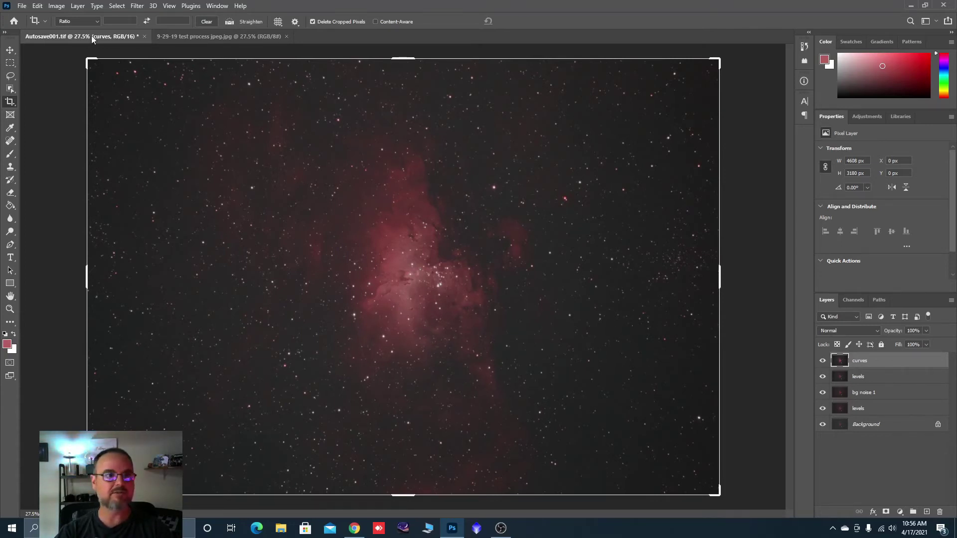
Step: Start another RGB Curves adjustment on the curves layer and anchor the shadows at the sampled background value 33 and at input 18, output 18
click(58, 6)
mouse_move(72, 33)
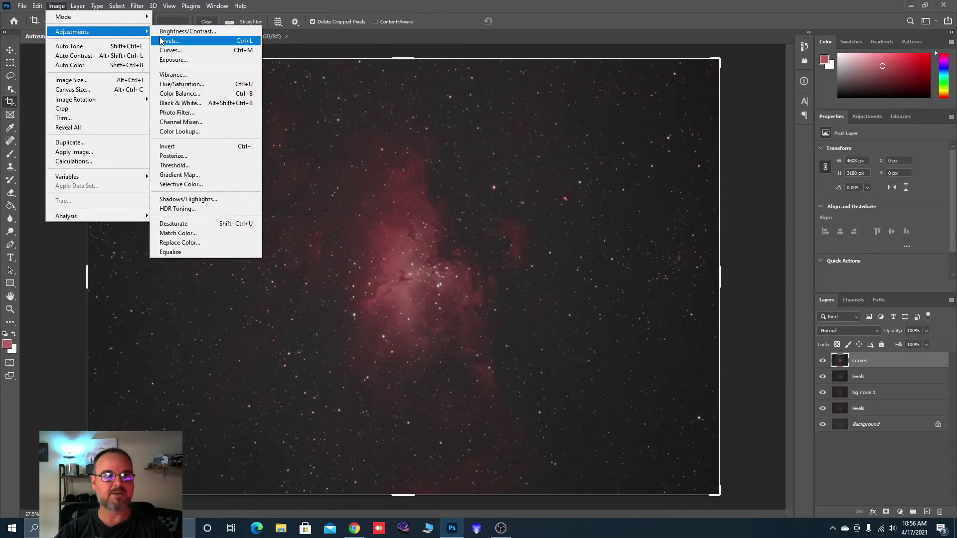
click(170, 50)
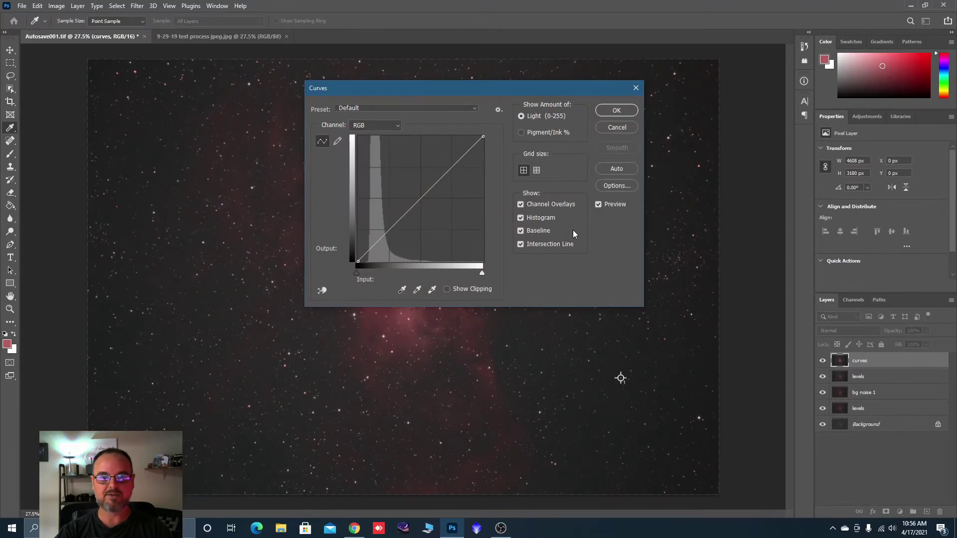
drag(549, 91, 767, 148)
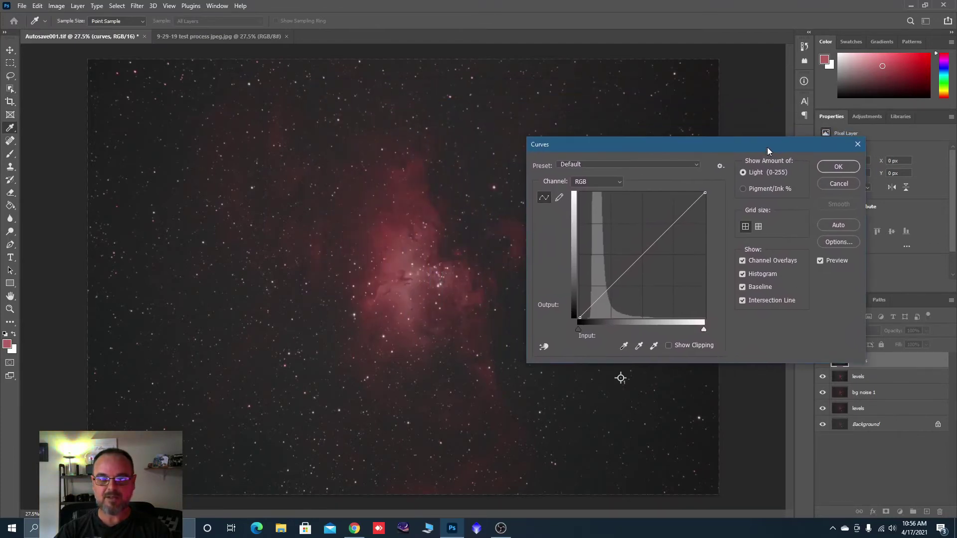
click(545, 345)
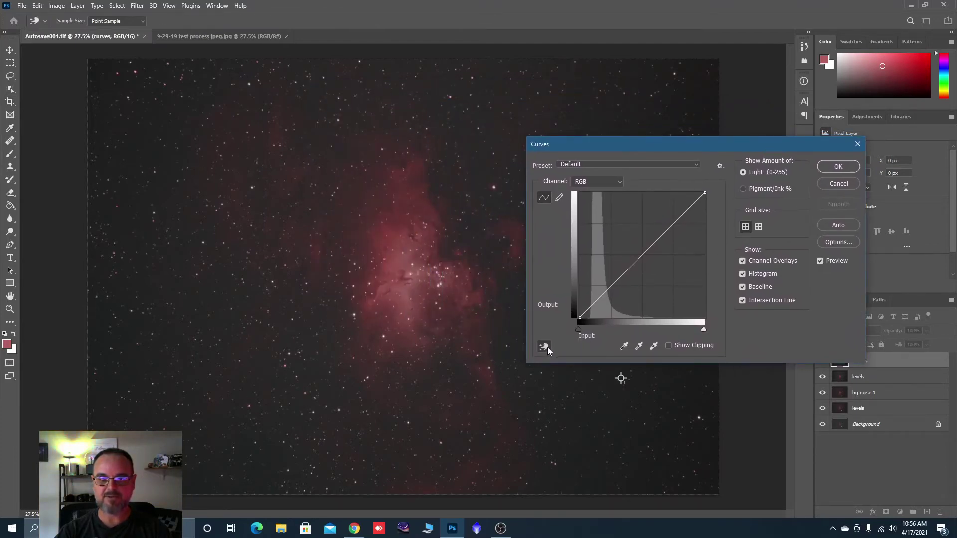
click(581, 415)
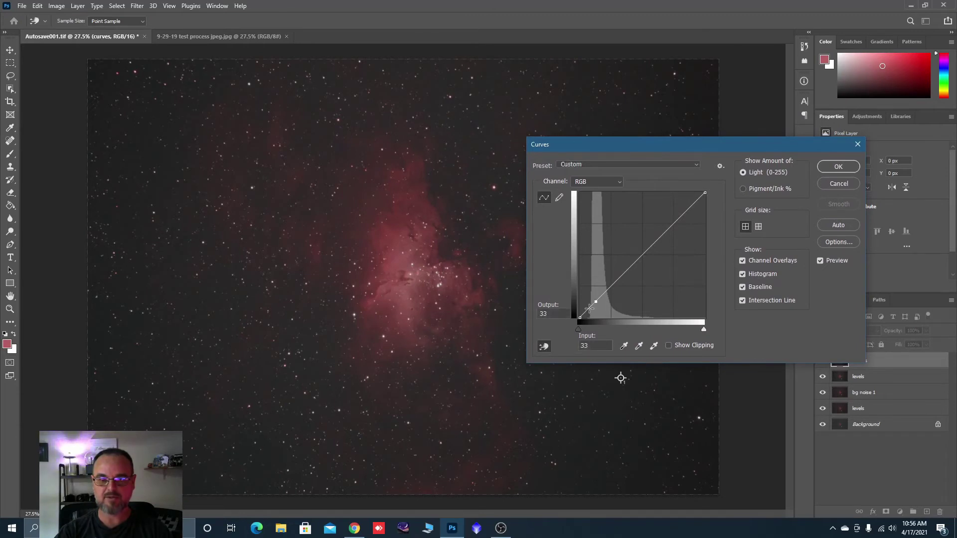
click(591, 307)
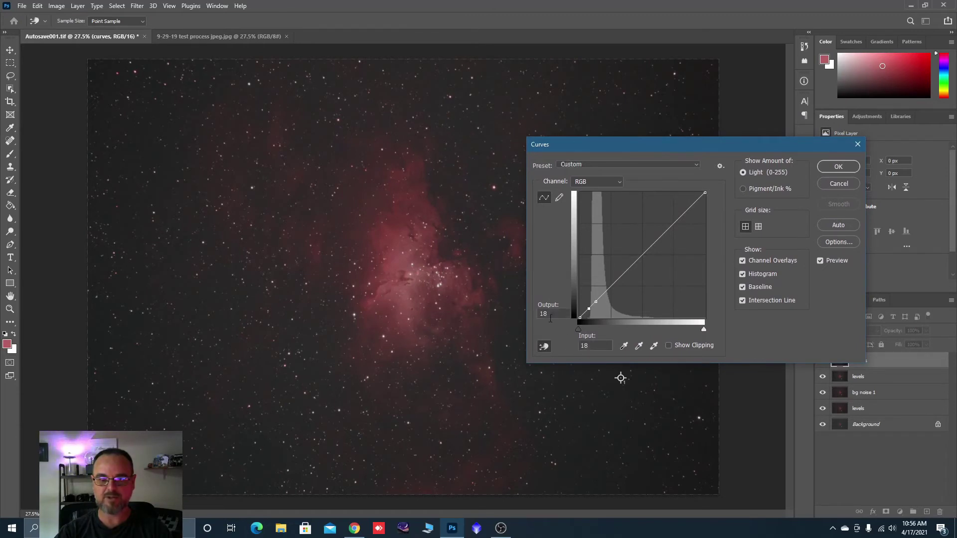
click(603, 294)
key(Delete)
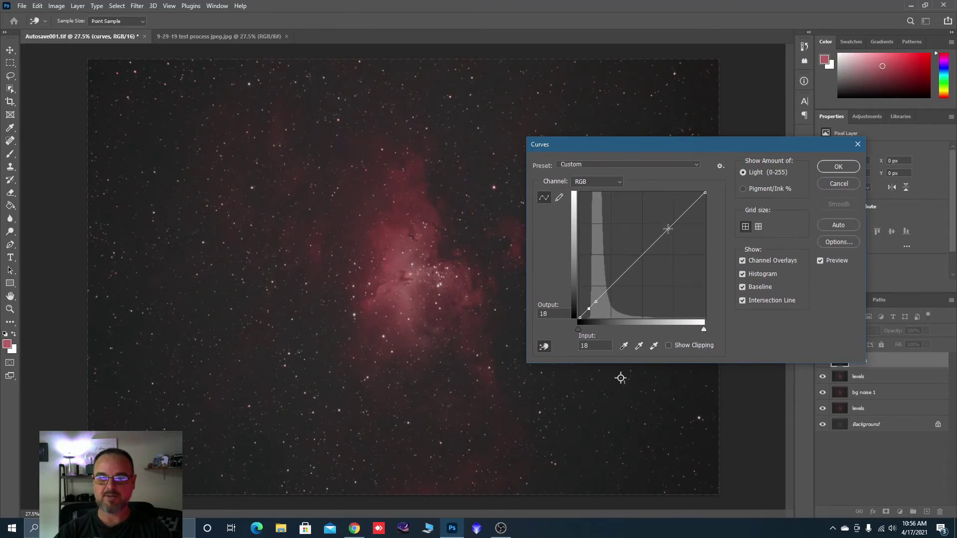
Step: Anchor the highlights at input 219, output 219, and raise the faint nebula with a curve point at input 48, output 53
click(687, 209)
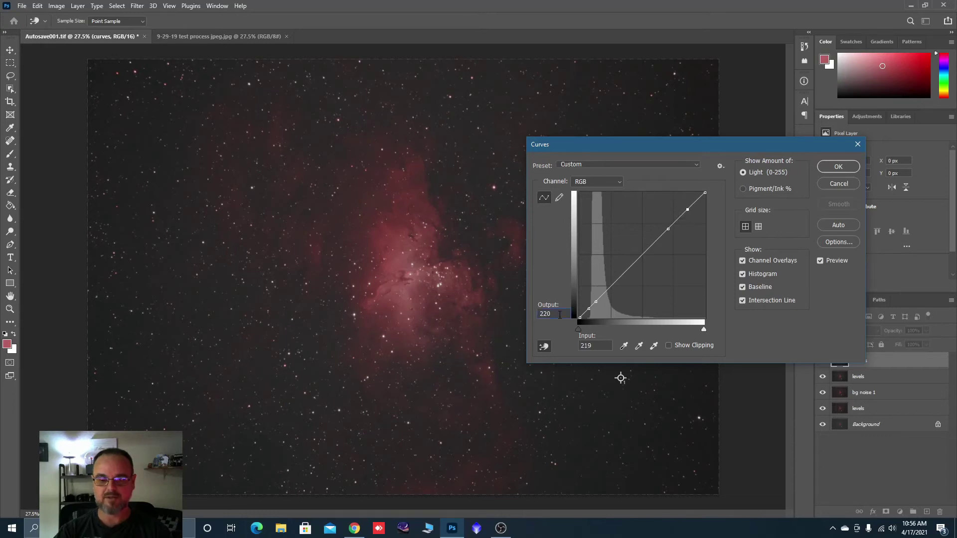
key(BackSpace)
key(BackSpace)
text(19)
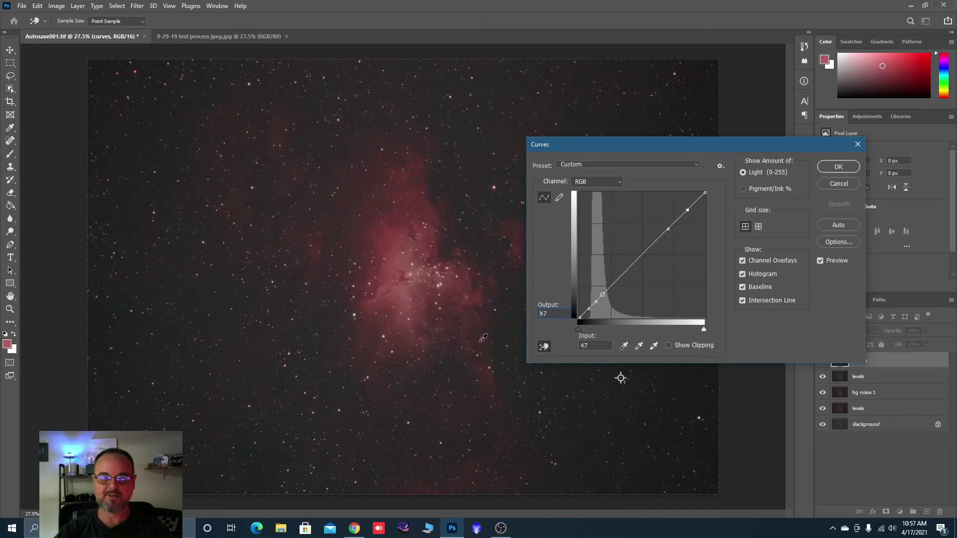
click(603, 294)
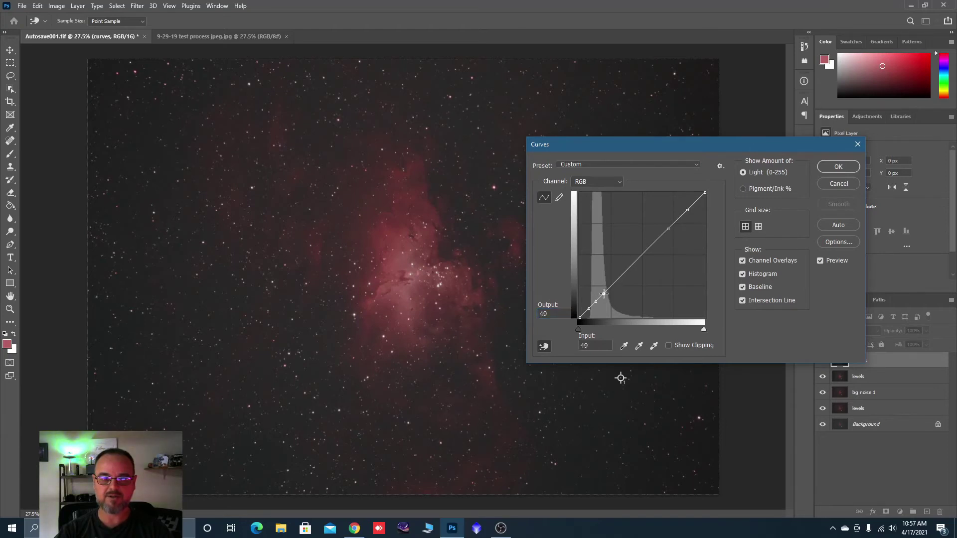
drag(604, 294, 603, 291)
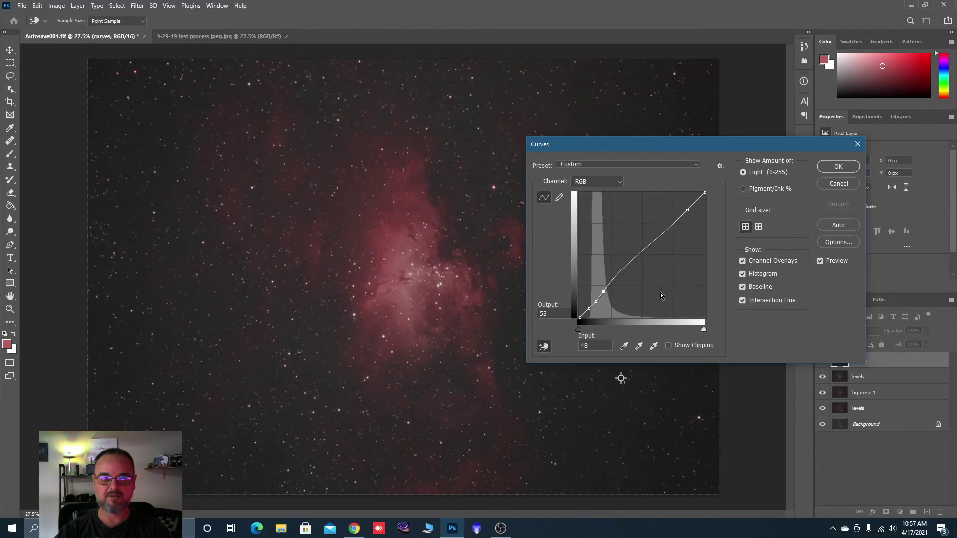
Step: Apply the second Curves adjustment and compare the nebula with the curves layer hidden and shown
click(839, 166)
key(c)
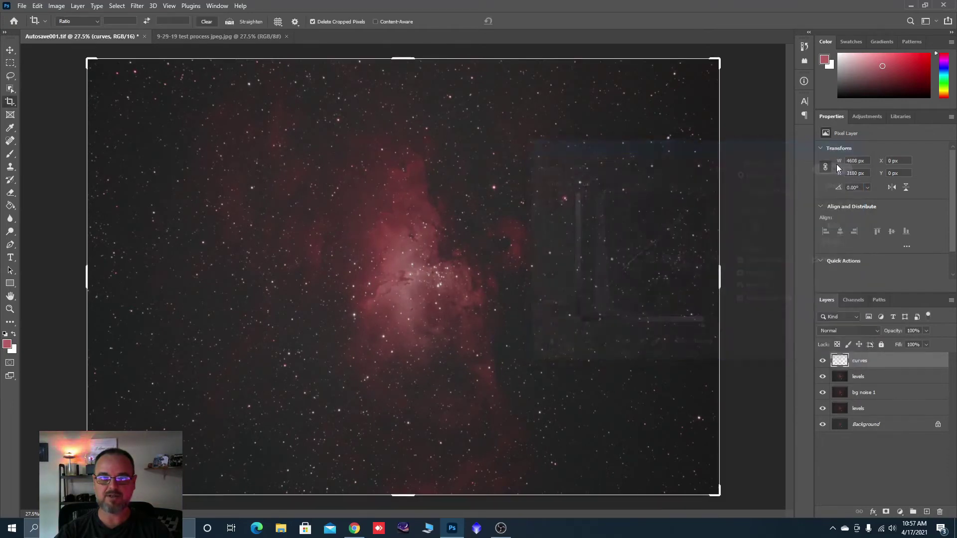
click(822, 361)
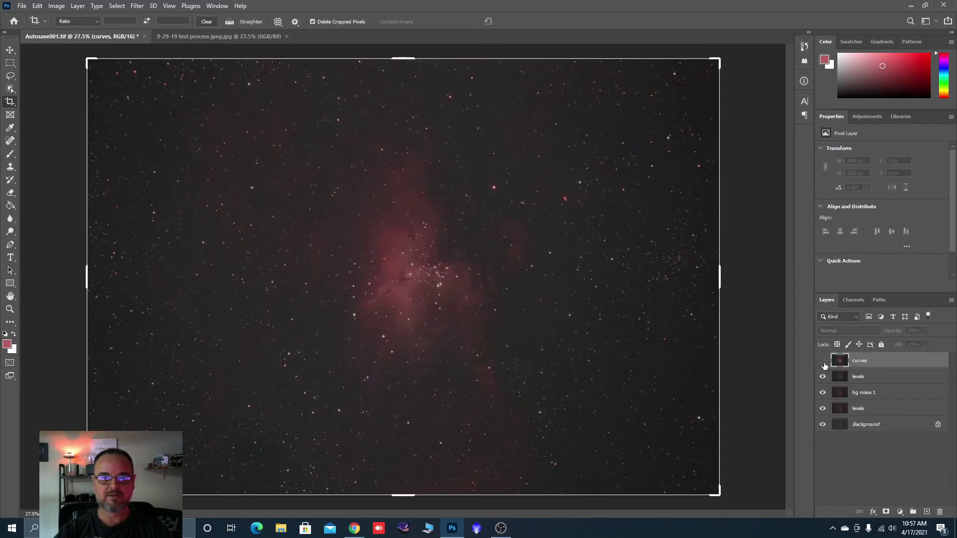
click(823, 362)
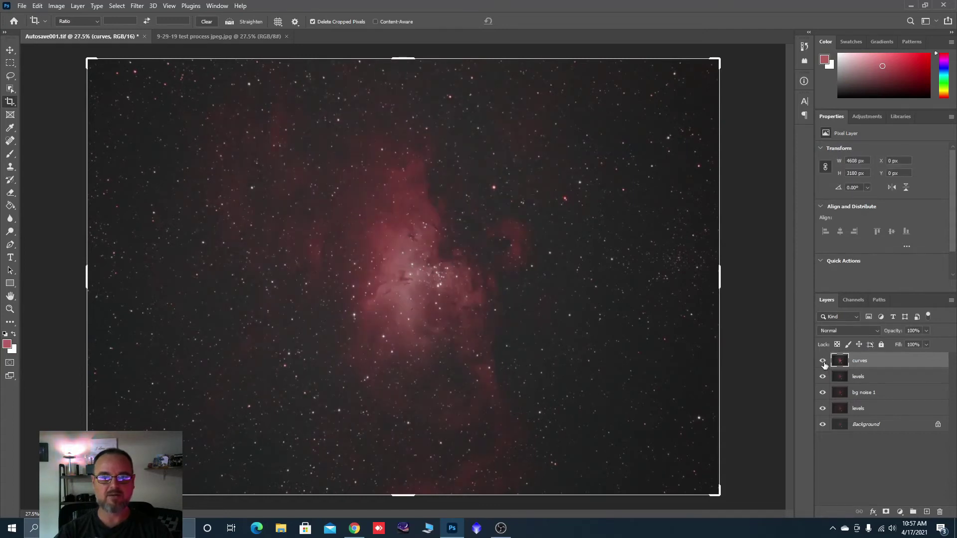
Step: Recheck the effect of the second curves stretch by hiding and showing the curves layer, and inspect the nebula
click(822, 362)
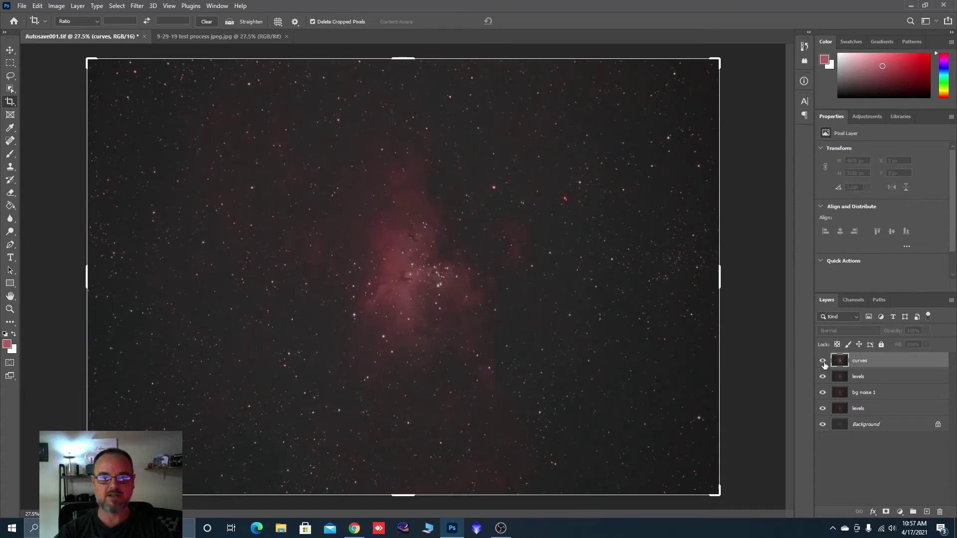
click(823, 362)
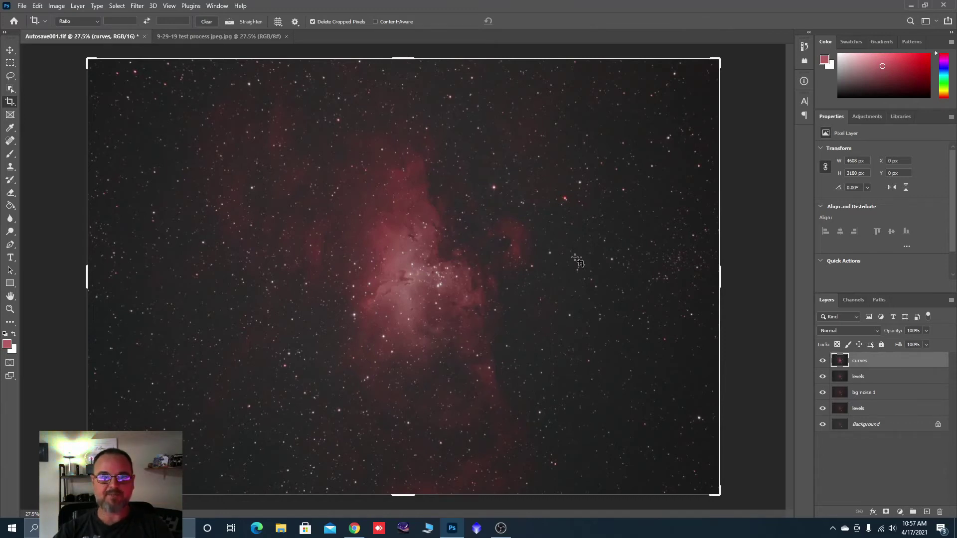
scroll(567, 320, down, 1)
scroll(477, 329, up, 2)
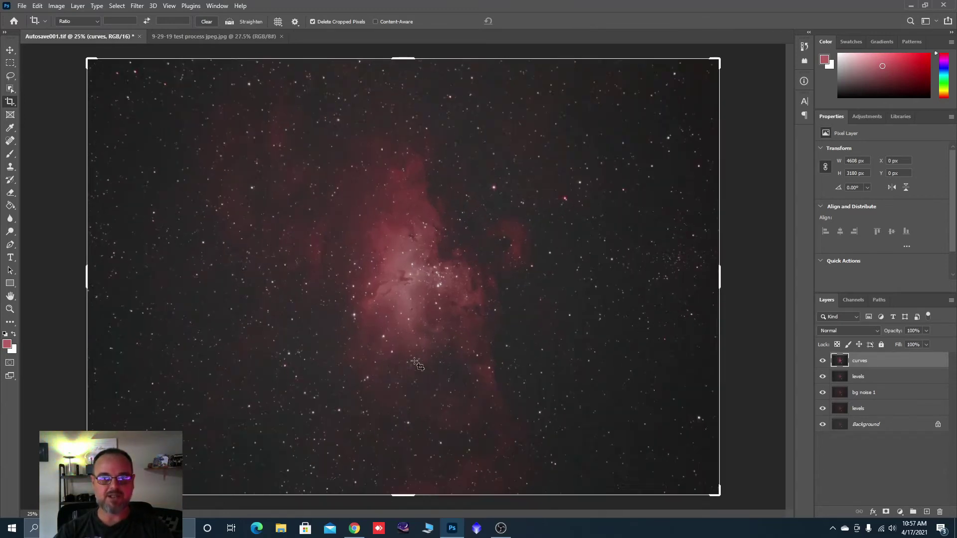
scroll(488, 331, down, 1)
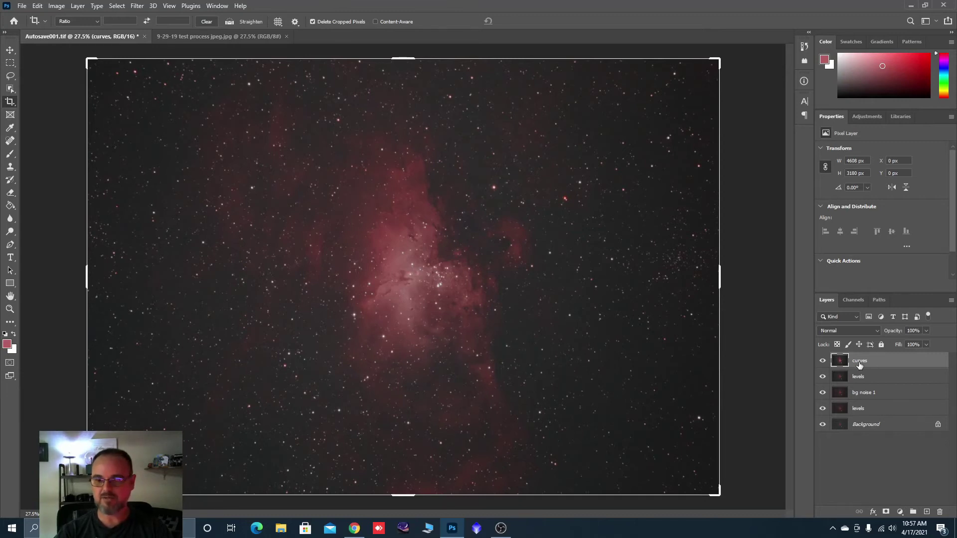
Step: Duplicate the curves layer and rename the copy "bg fix"
drag(859, 365, 926, 509)
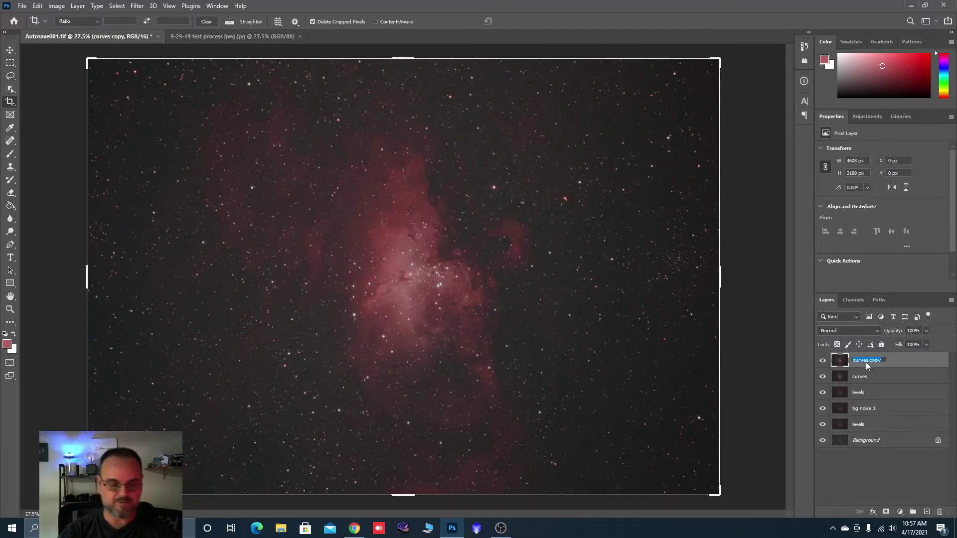
text(bg)
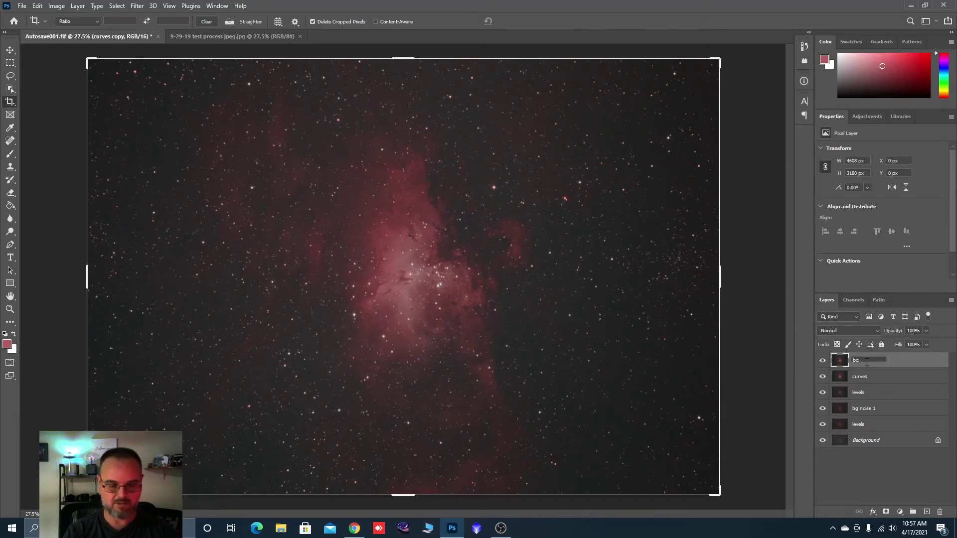
text( fi)
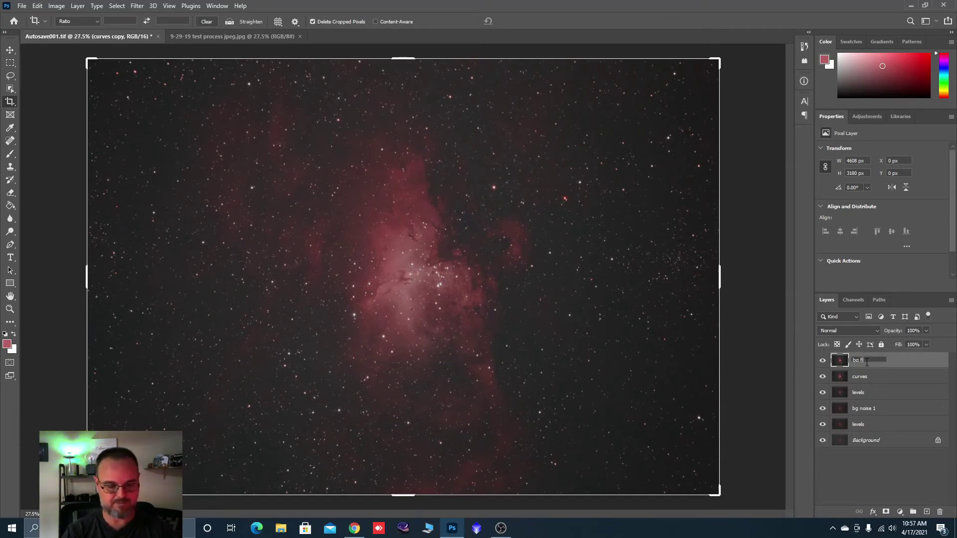
text(x)
key(Return)
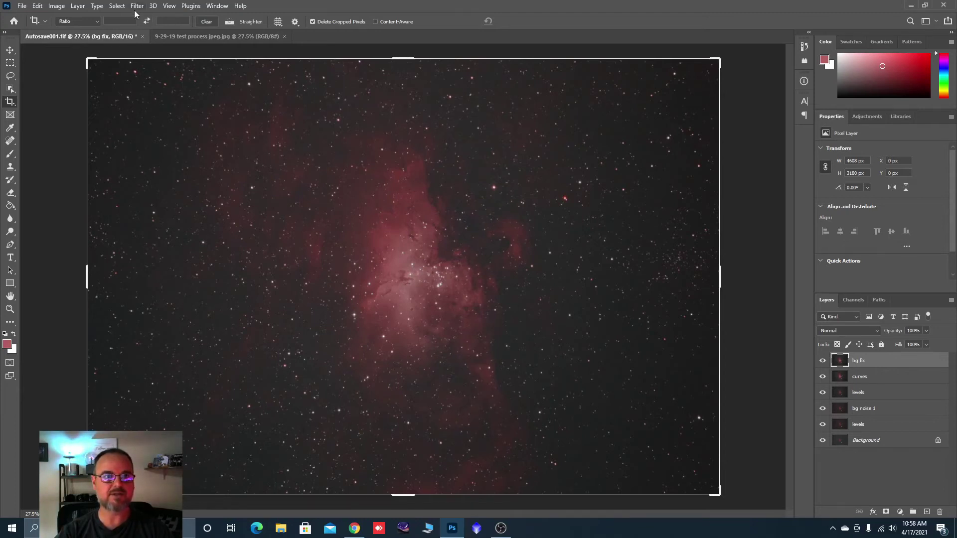
Step: Select the dark sky background with Color Range, using Sampled Colors from the area beside the nebula and a fuzziness of 12
click(118, 6)
click(136, 103)
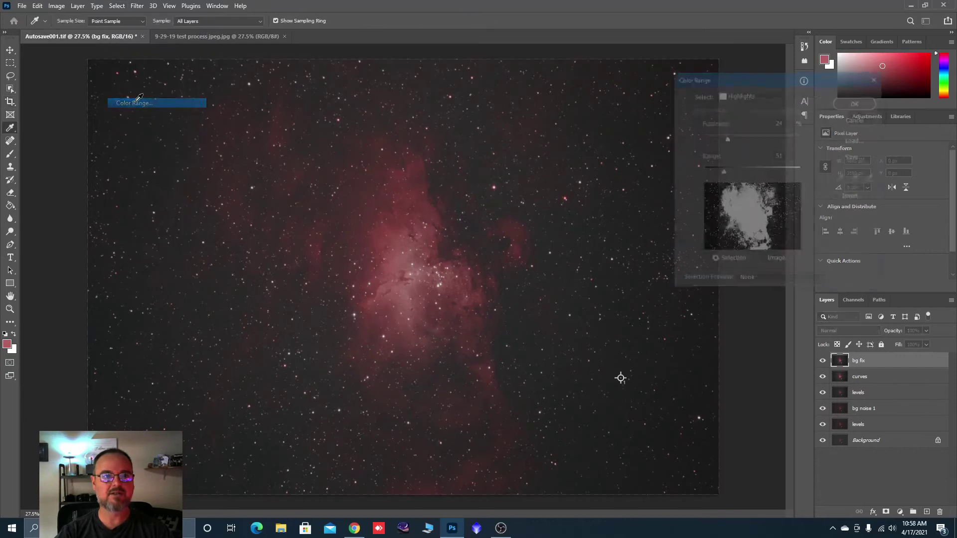
click(562, 328)
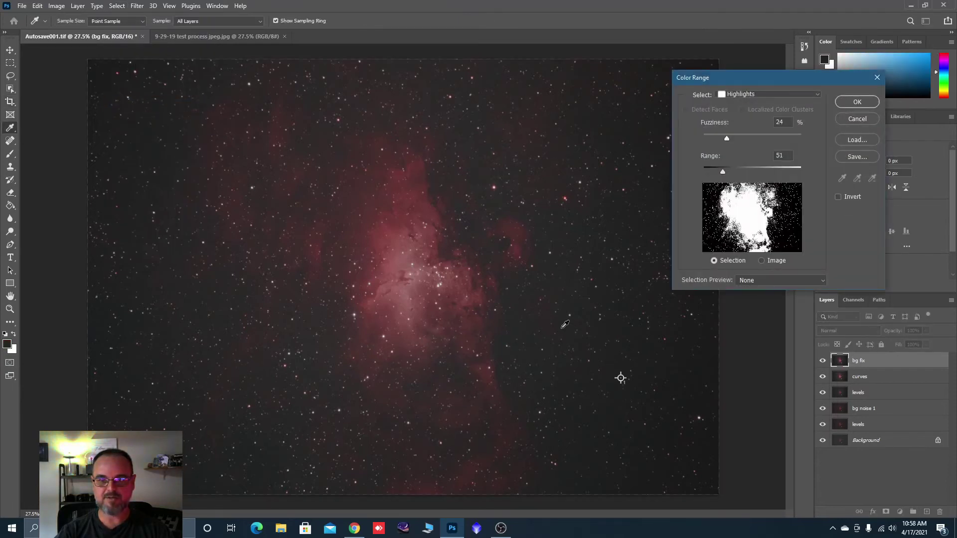
click(819, 94)
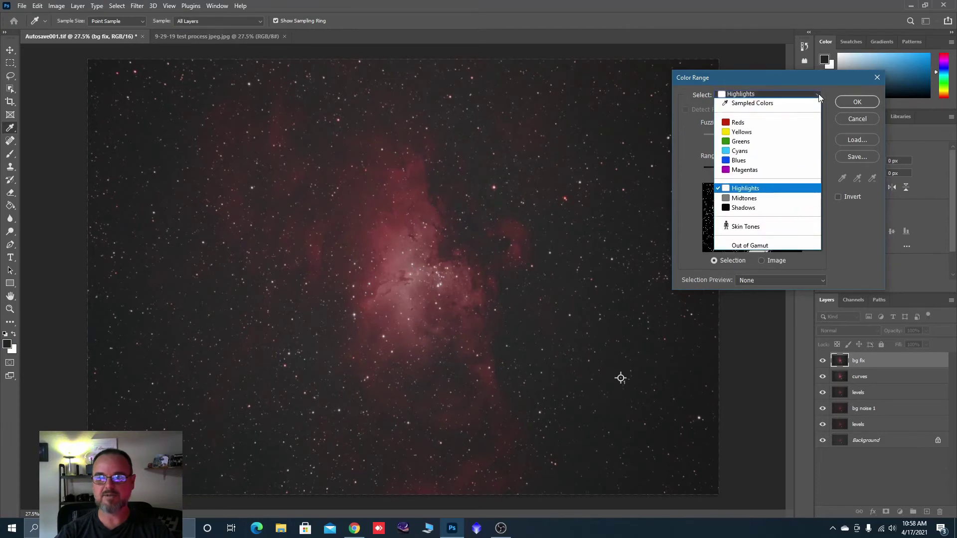
click(770, 105)
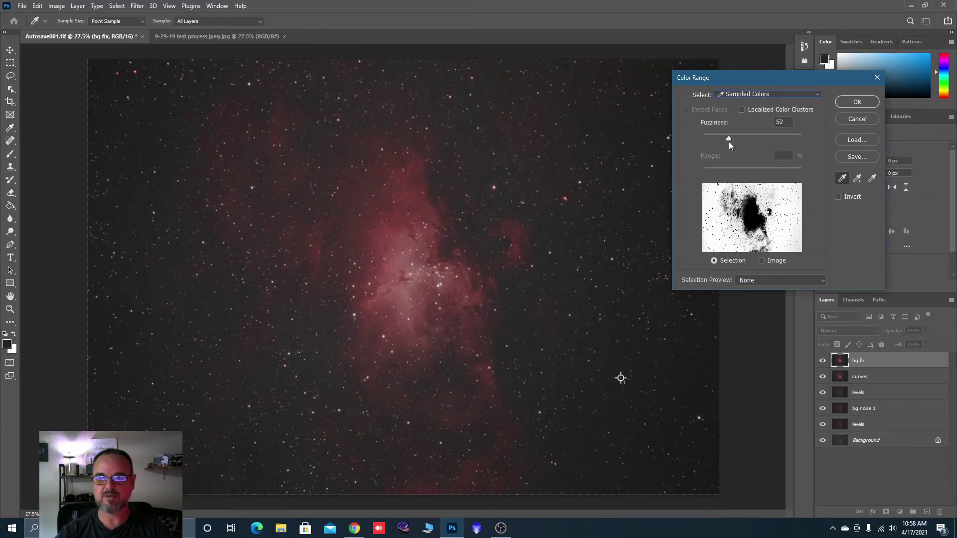
mouse_move(727, 138)
mouse_down()
mouse_move(758, 139)
mouse_move(730, 139)
mouse_up()
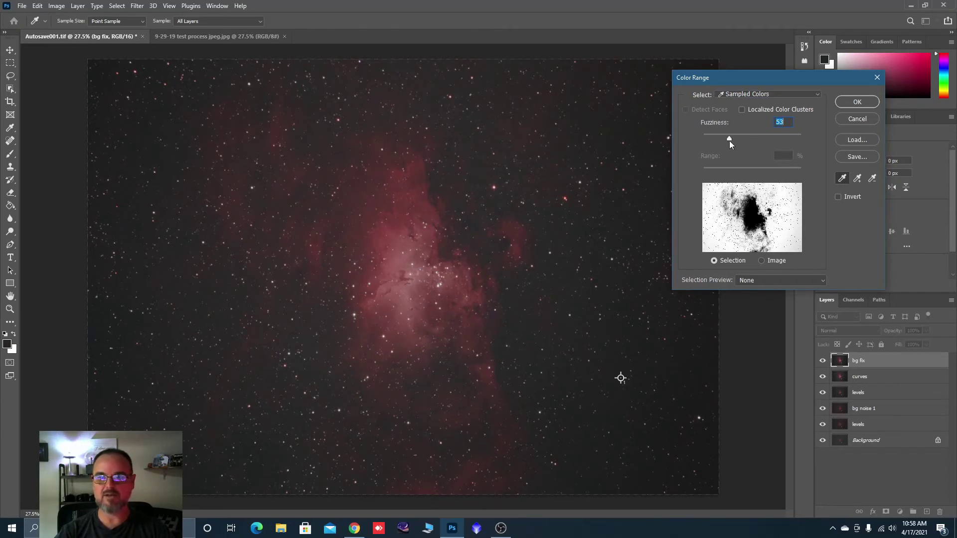
drag(729, 140, 710, 139)
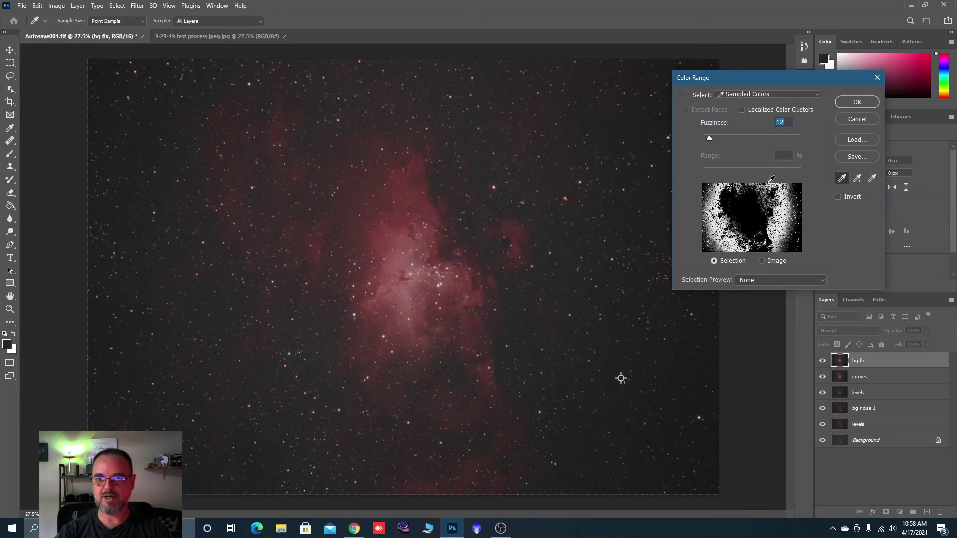
click(857, 102)
key(c)
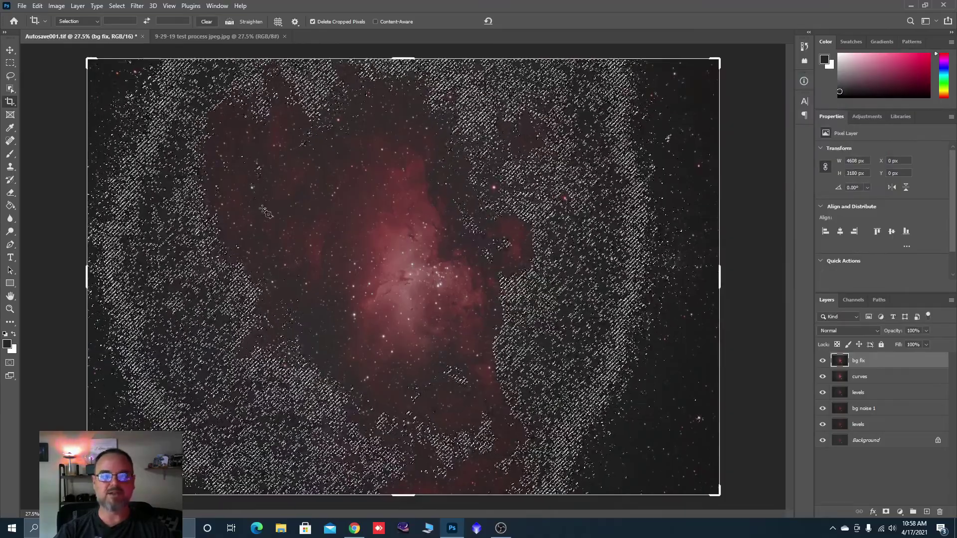
Step: Feather the background selection by 64.7 px in Select and Mask and copy the selected area to a new layer
click(118, 6)
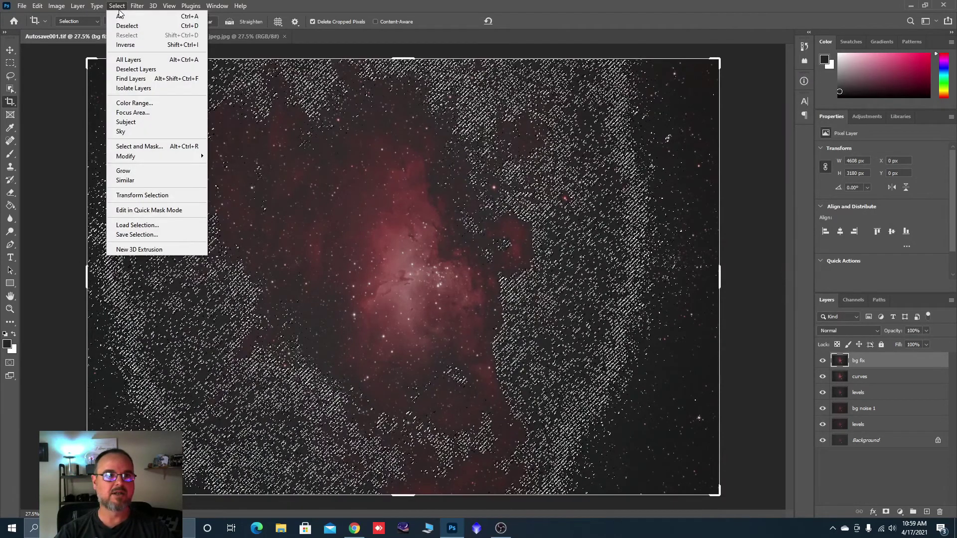
click(145, 146)
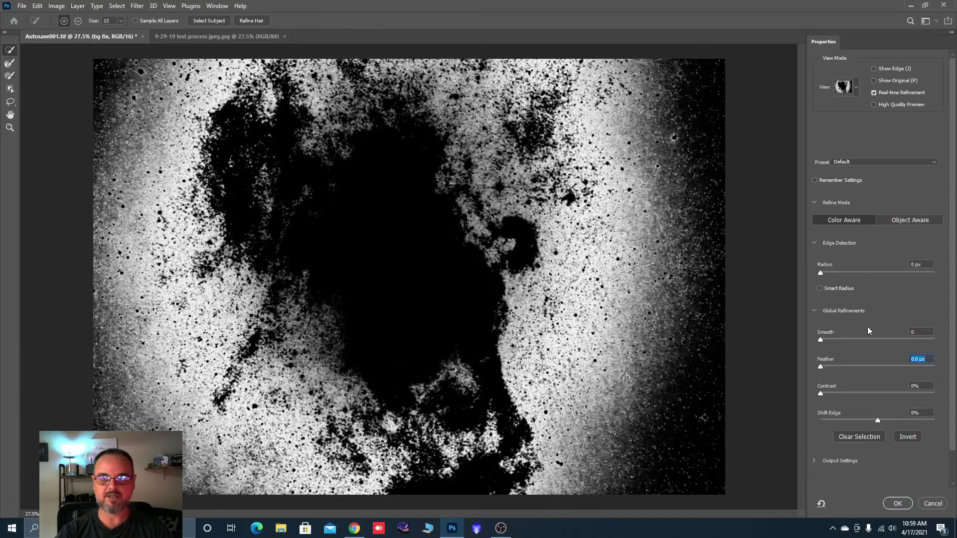
drag(820, 367, 887, 370)
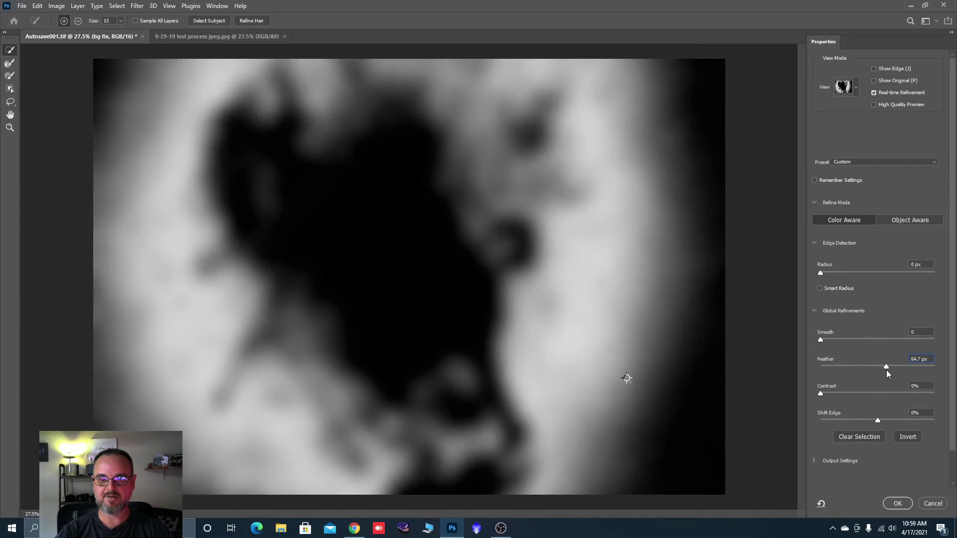
click(898, 503)
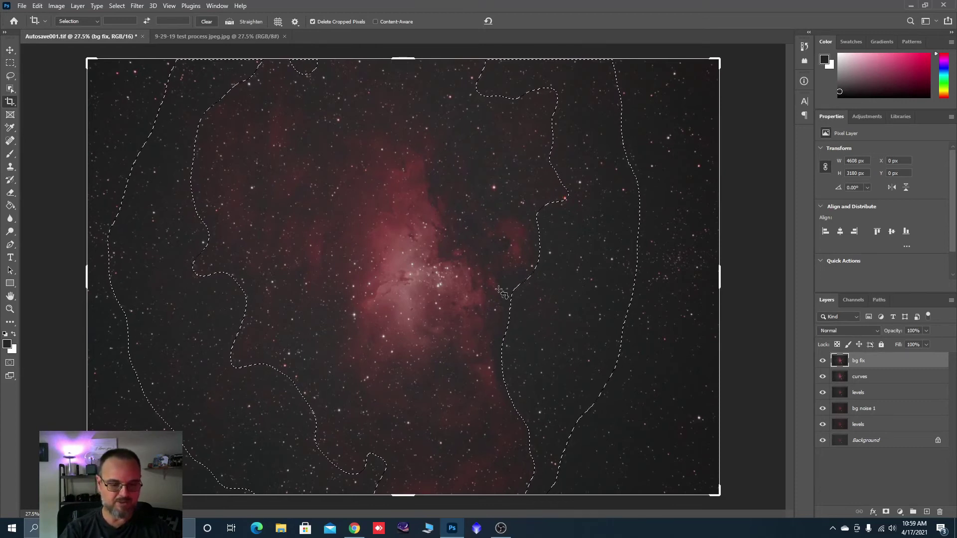
key(ctrl+j)
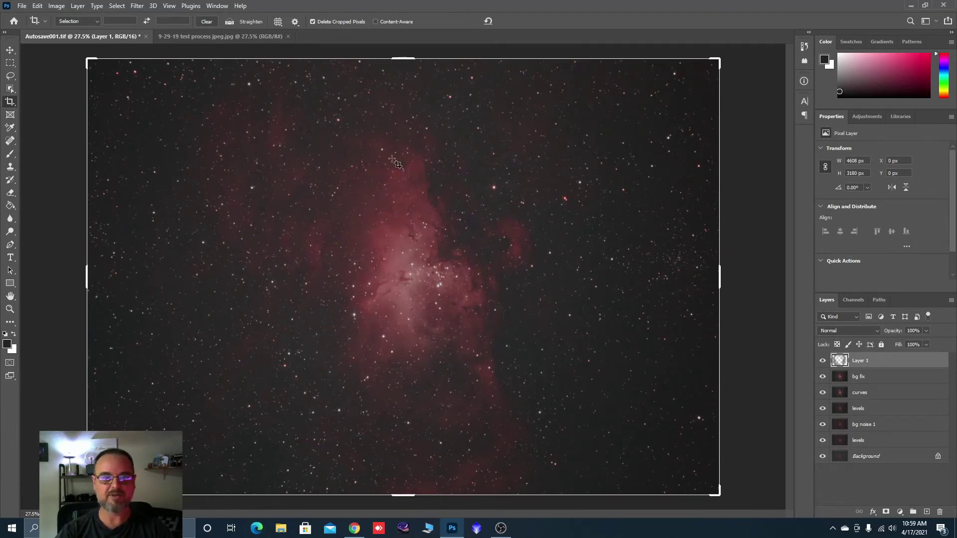
Step: Darken the copied background with an RGB Curves point at input 41, output 37, and merge it down into the bg fix layer
click(56, 6)
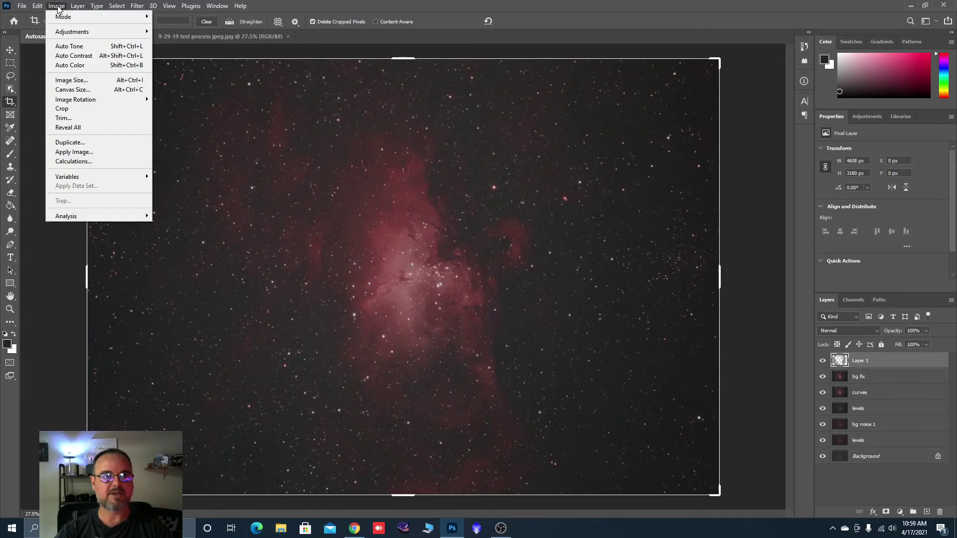
mouse_move(67, 32)
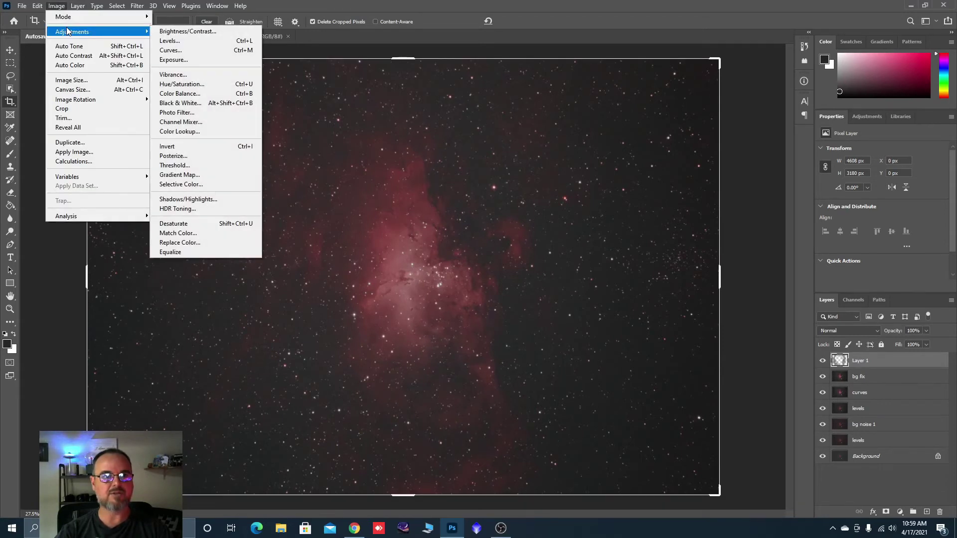
click(164, 51)
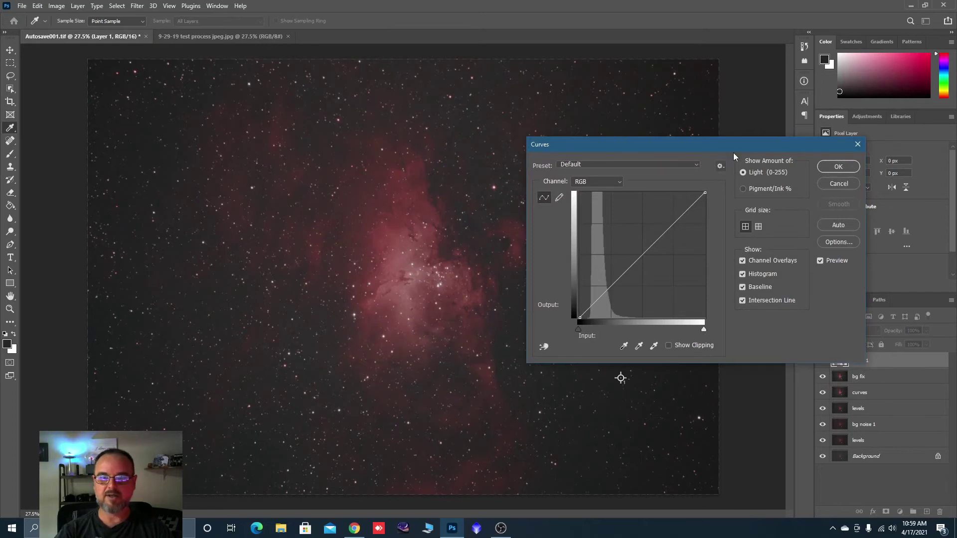
drag(737, 145, 808, 127)
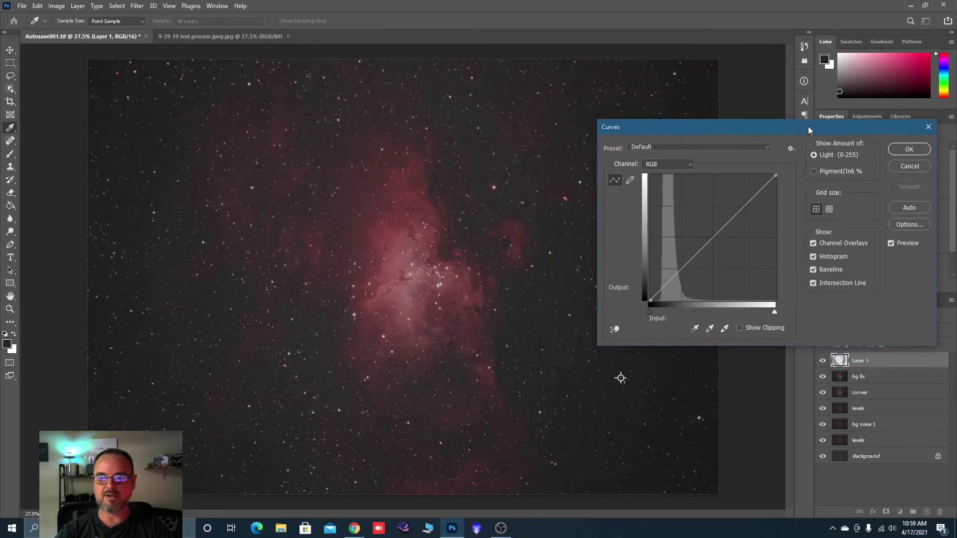
click(615, 330)
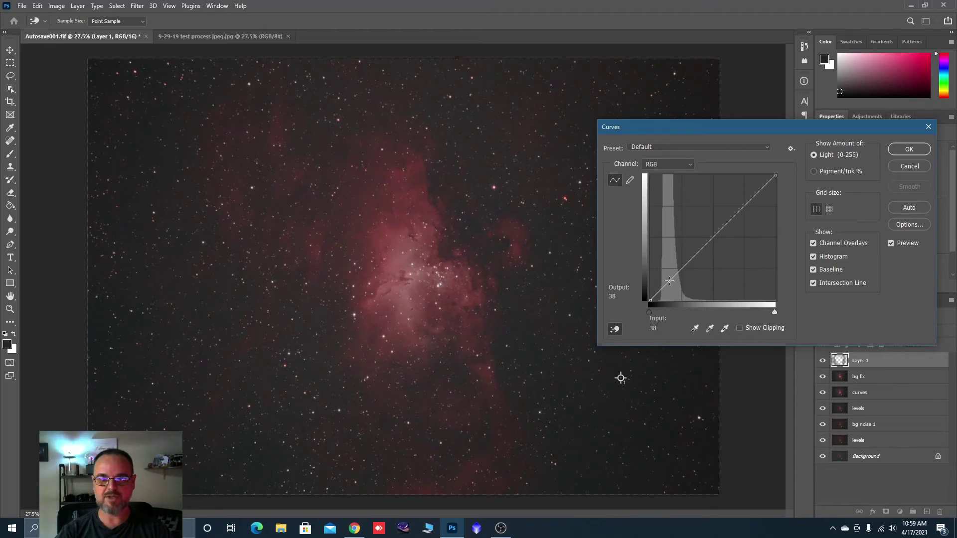
drag(670, 281, 671, 282)
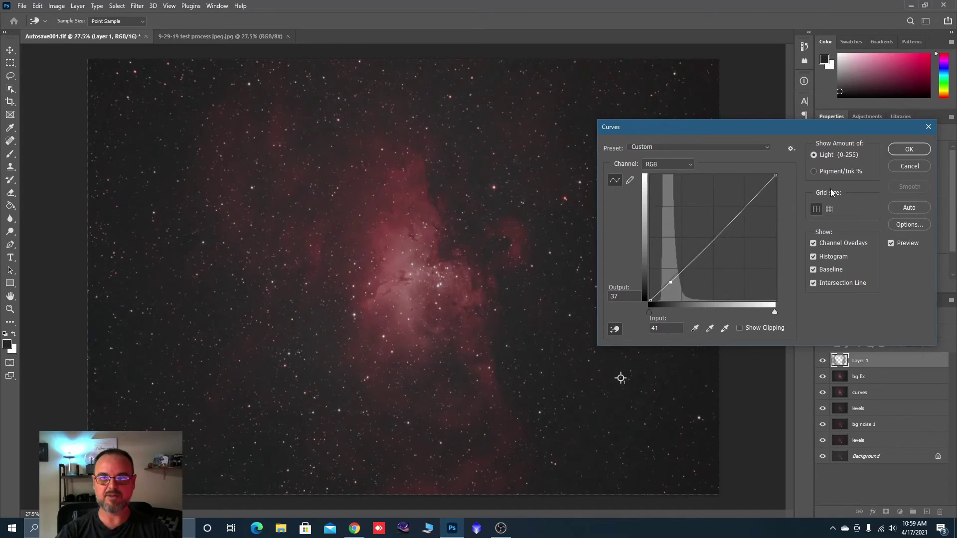
click(909, 149)
key(c)
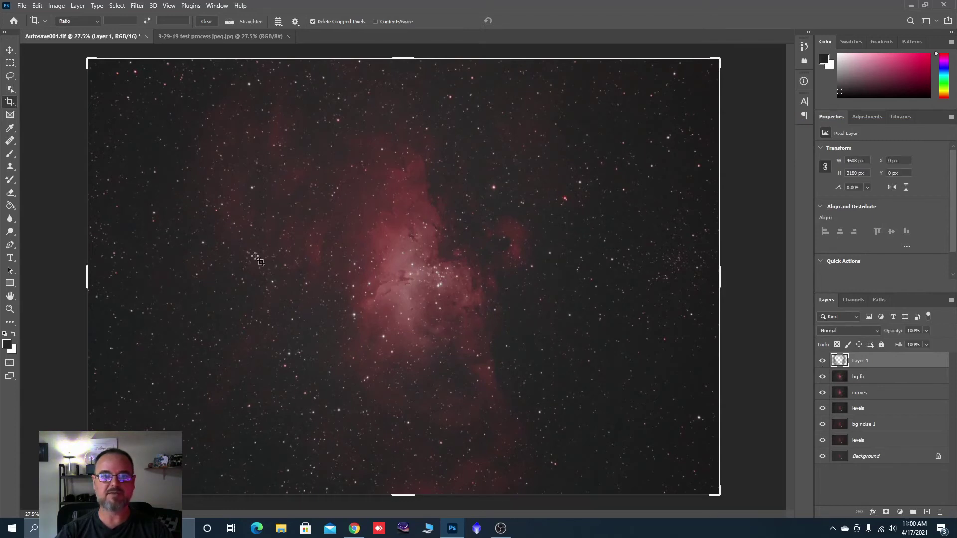
right_click(858, 367)
click(797, 393)
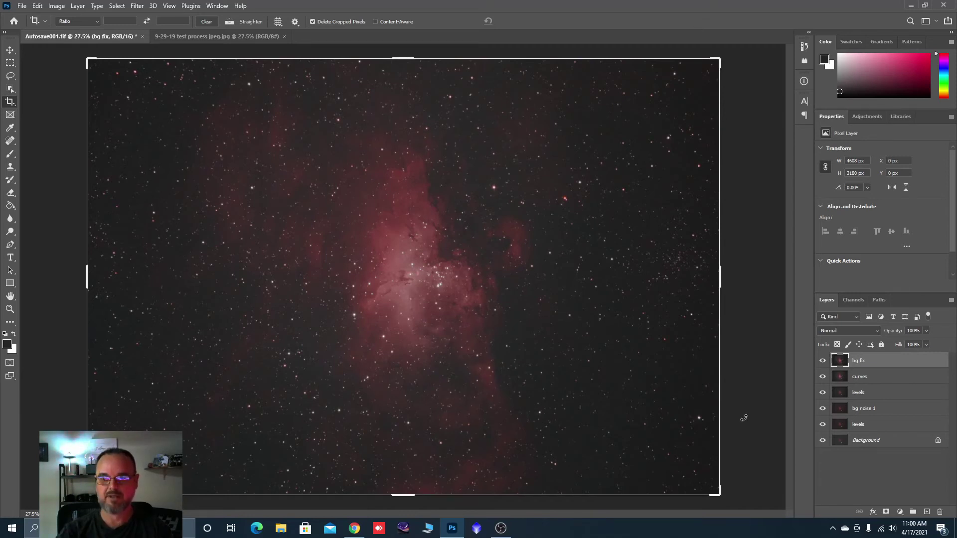
Step: Duplicate the bg fix layer and rename the copy "high pass"
drag(862, 363, 927, 508)
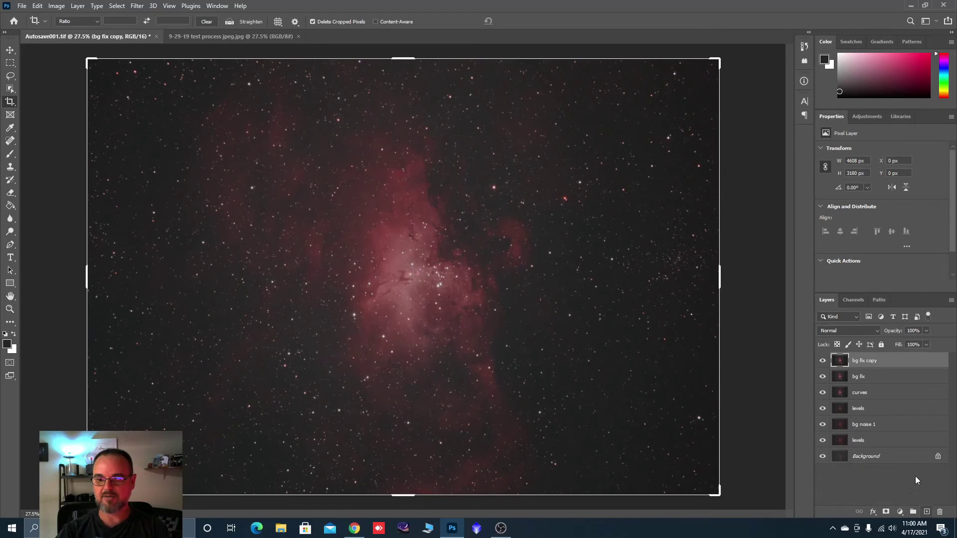
double_click(866, 361)
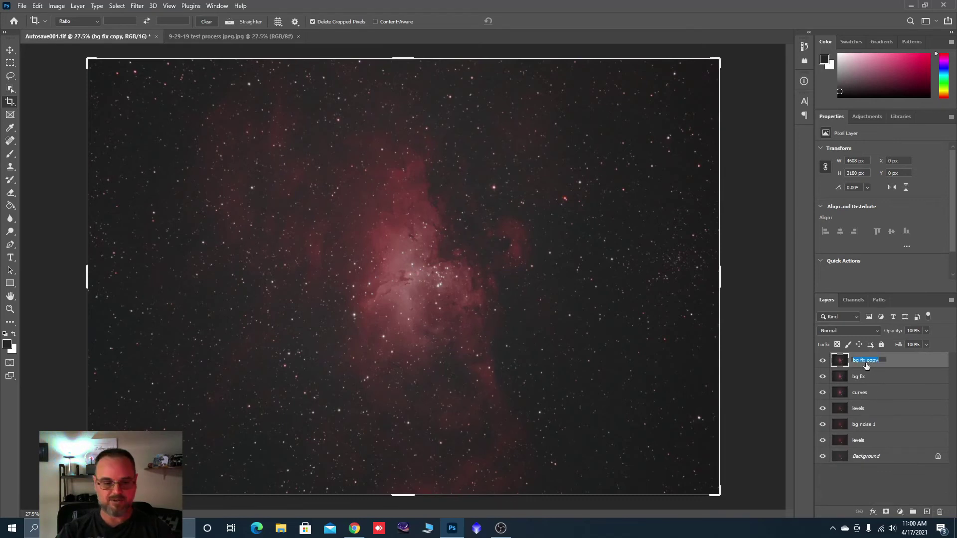
text(high pass)
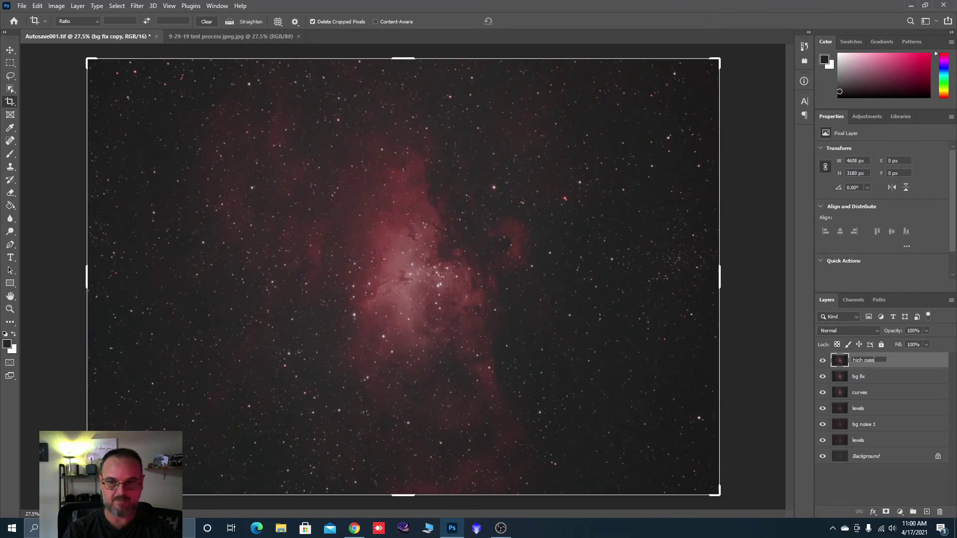
click(900, 366)
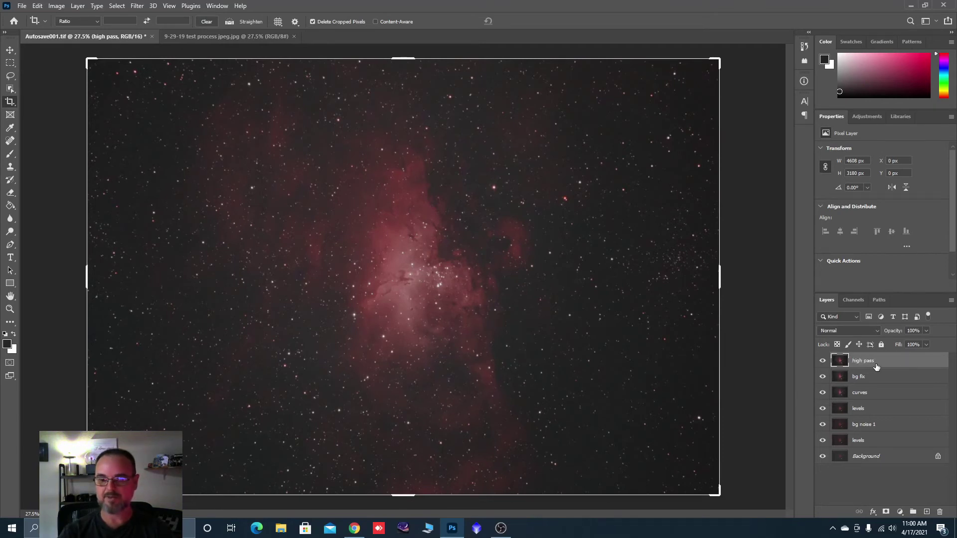
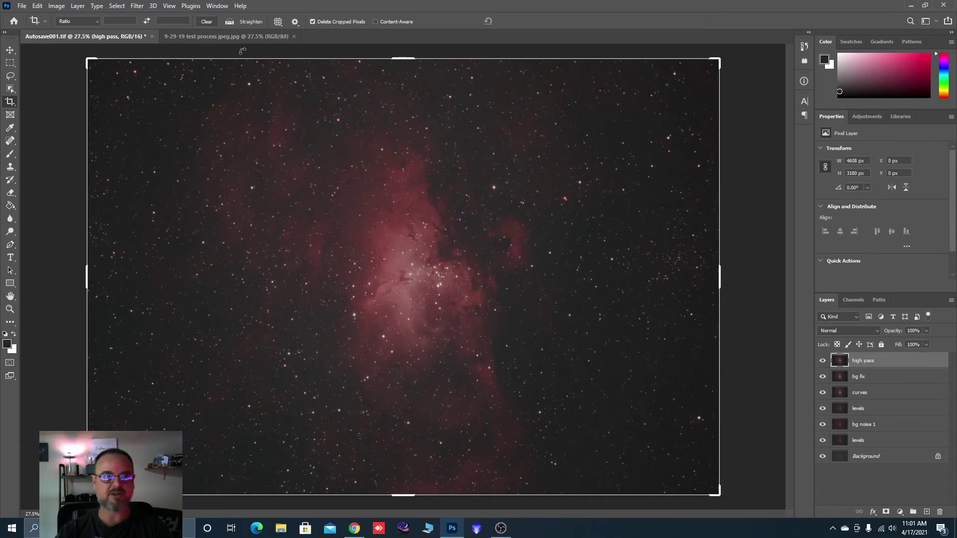
Step: Apply a High Pass filter with a radius of 58.2 pixels to the high pass layer
click(136, 7)
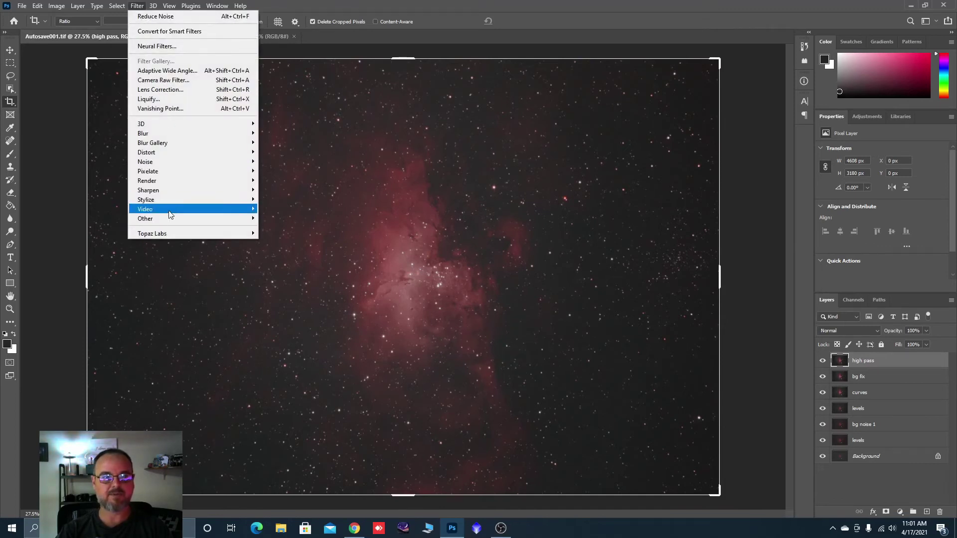
mouse_move(170, 219)
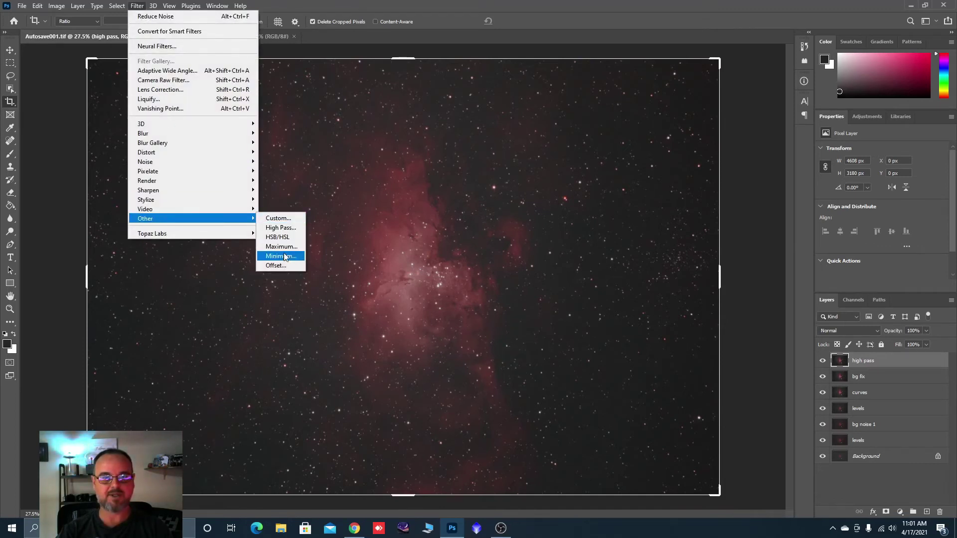
click(281, 227)
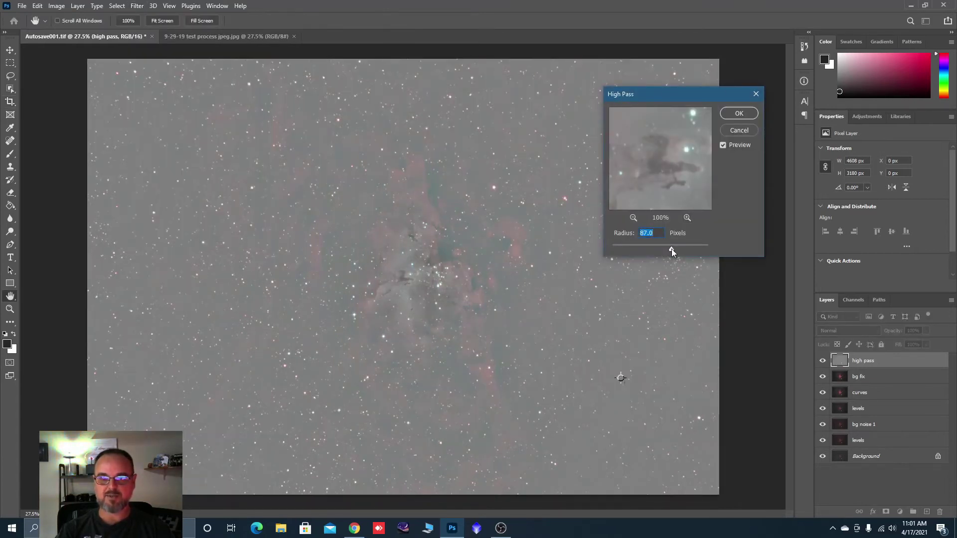
drag(629, 250, 627, 250)
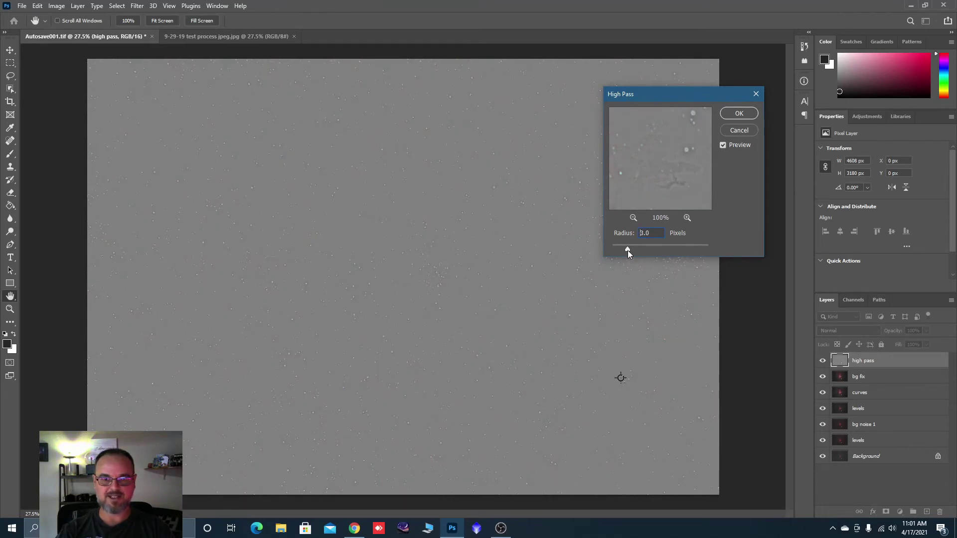
drag(646, 250, 648, 250)
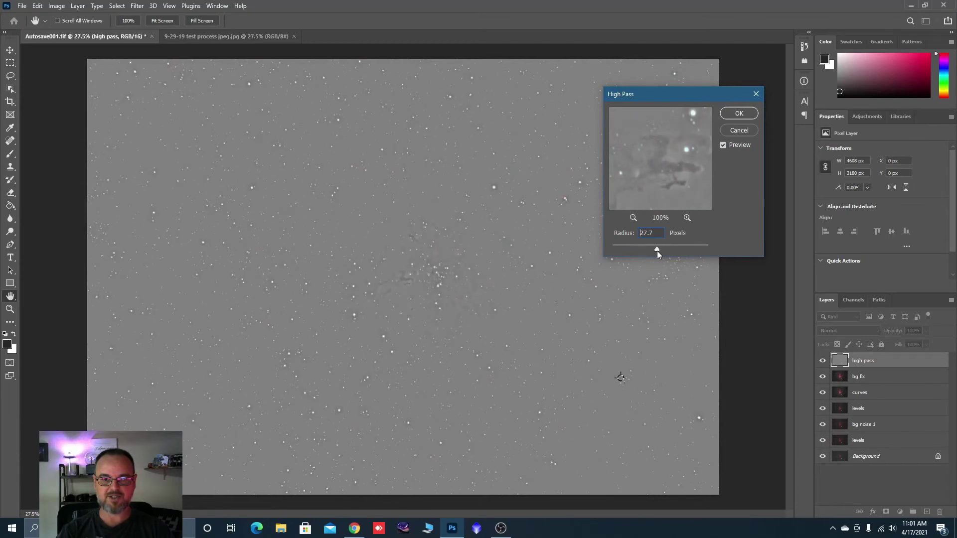
drag(660, 250, 683, 252)
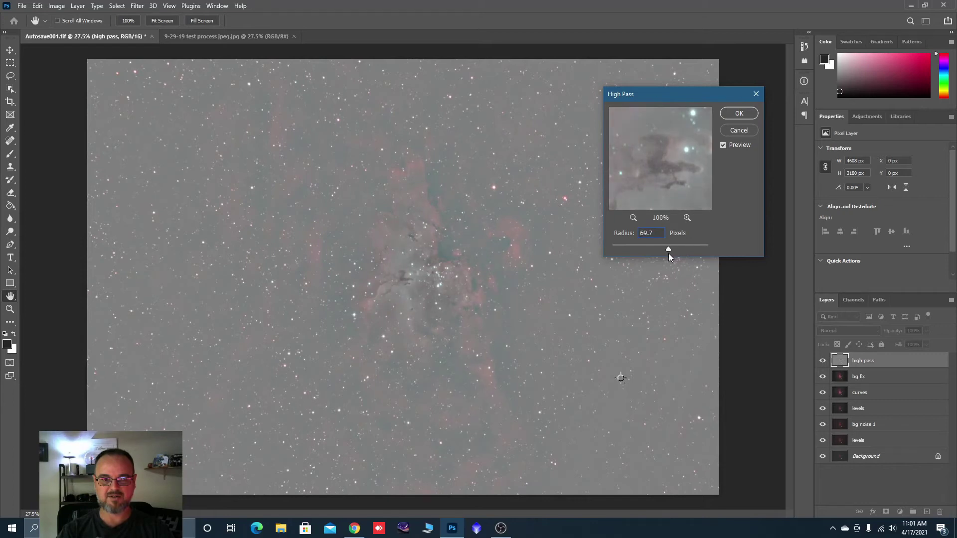
drag(671, 253, 665, 253)
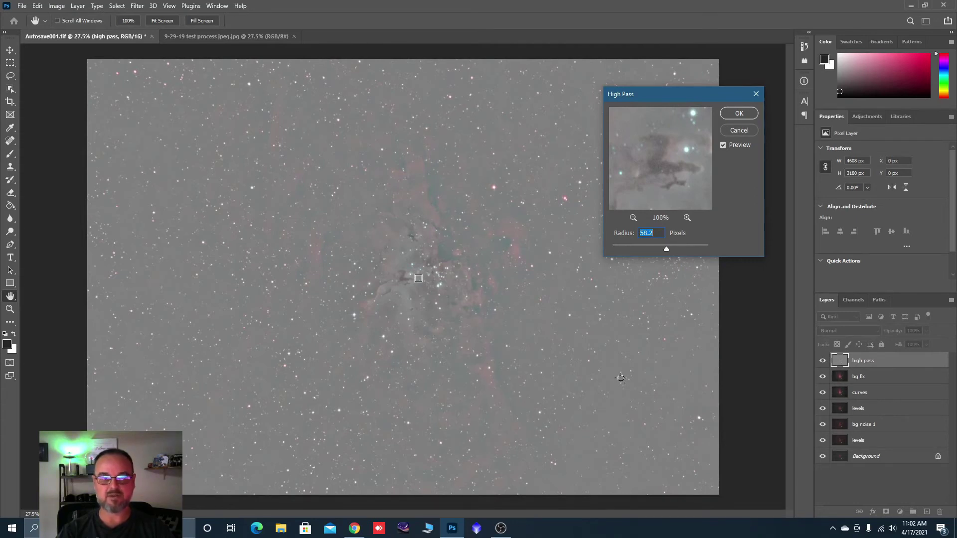
click(734, 118)
key(c)
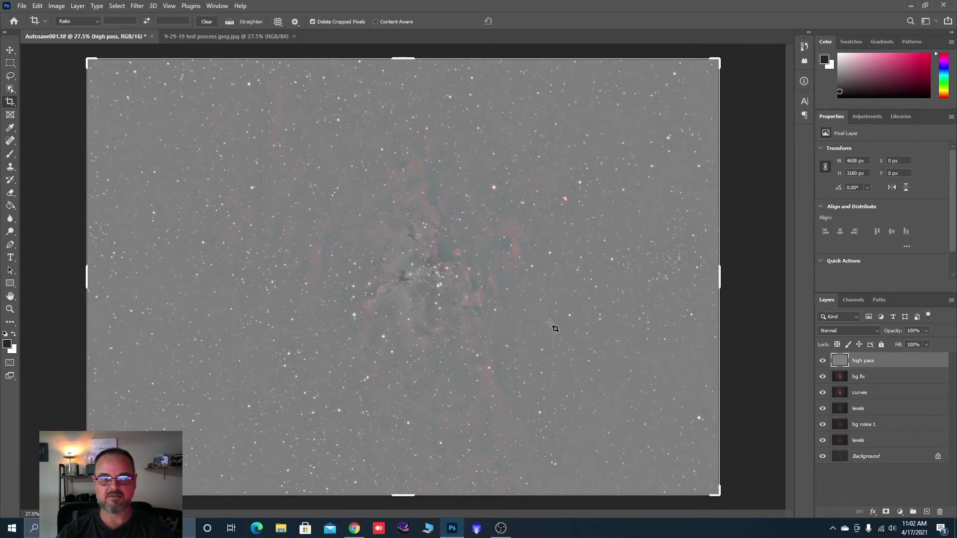
Step: Open the blend mode choices for the high pass layer
click(877, 331)
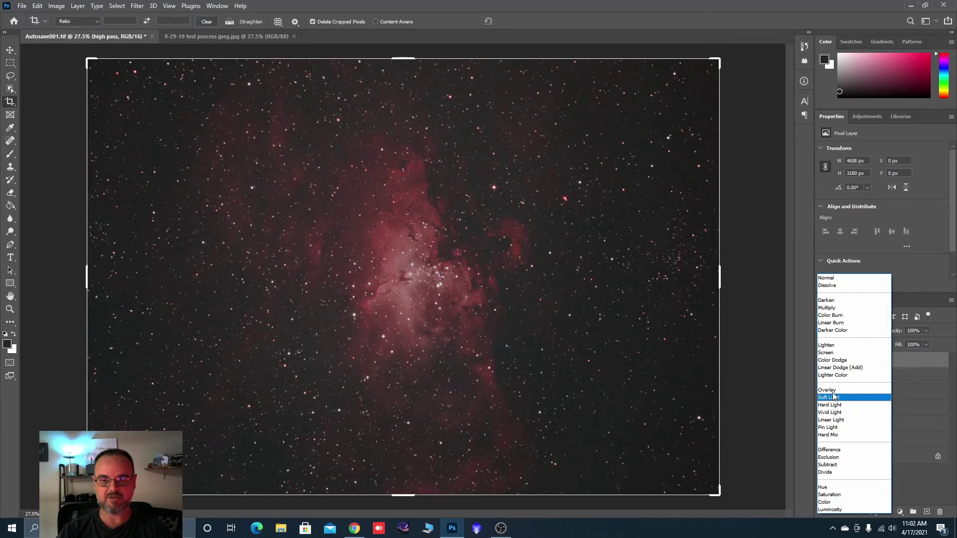
Step: Set the high pass layer's blend mode to Overlay and compare the image with that layer hidden and shown
click(832, 391)
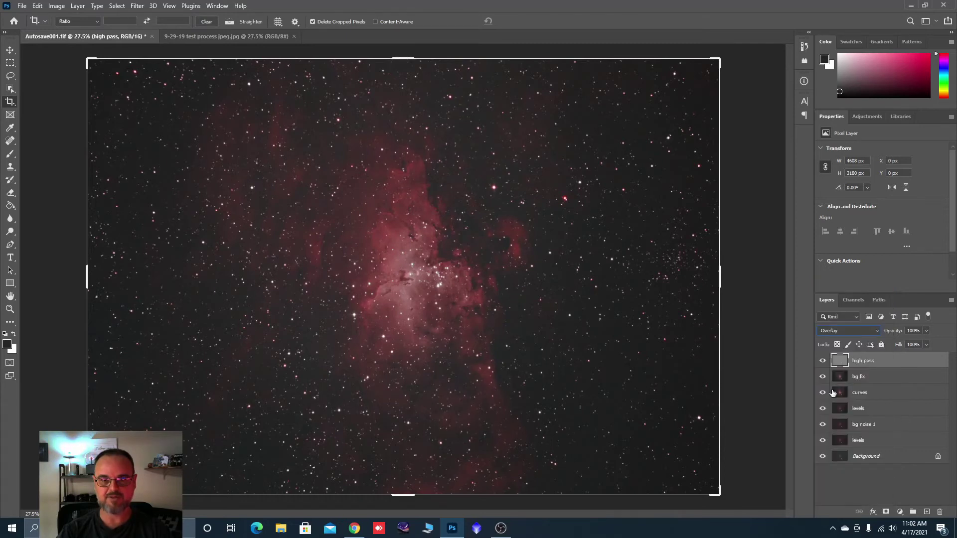
click(822, 360)
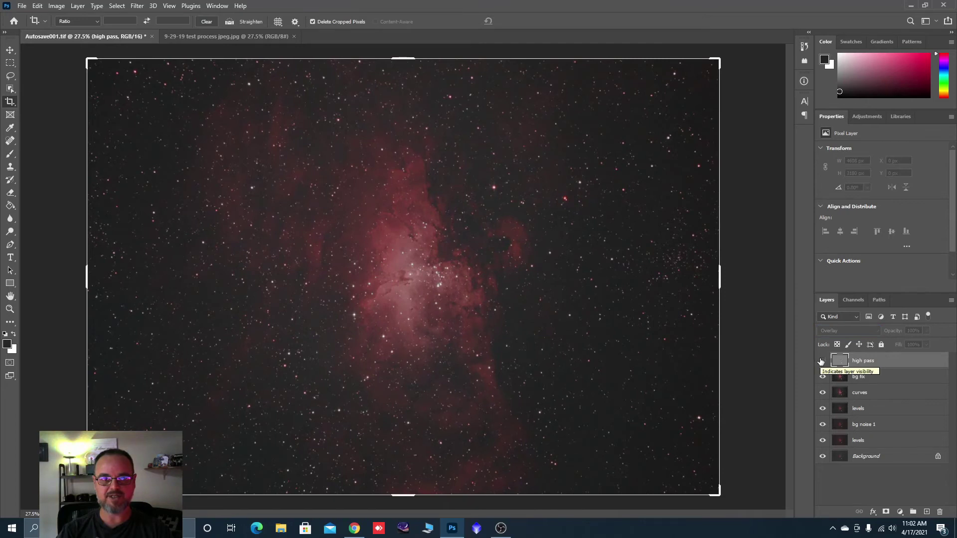
click(822, 361)
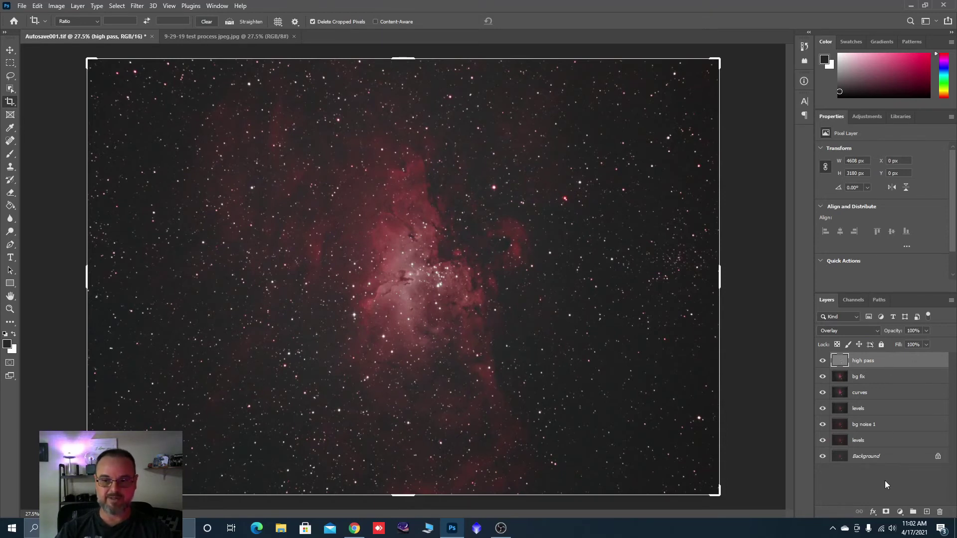
Step: Add a layer mask to the high pass layer and invert the mask to black
click(885, 513)
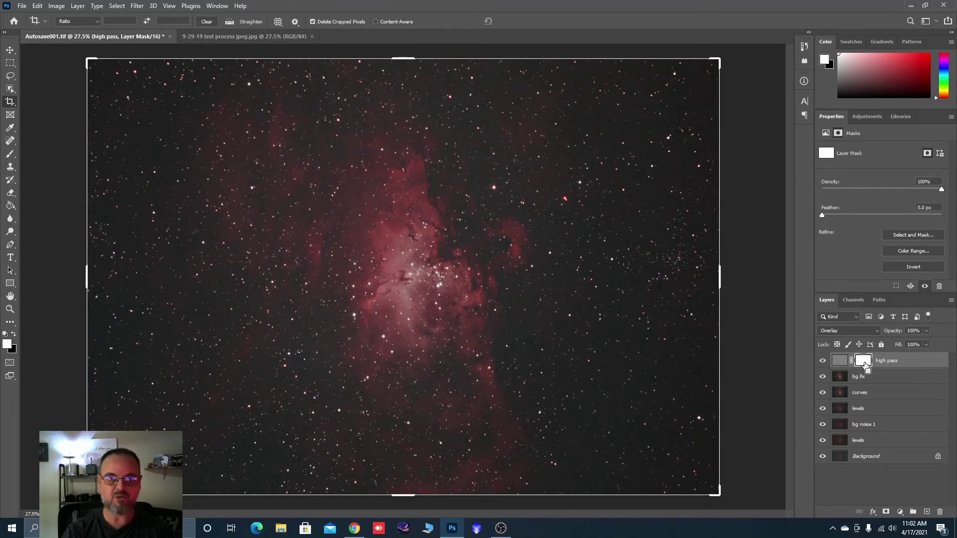
key(ctrl+i)
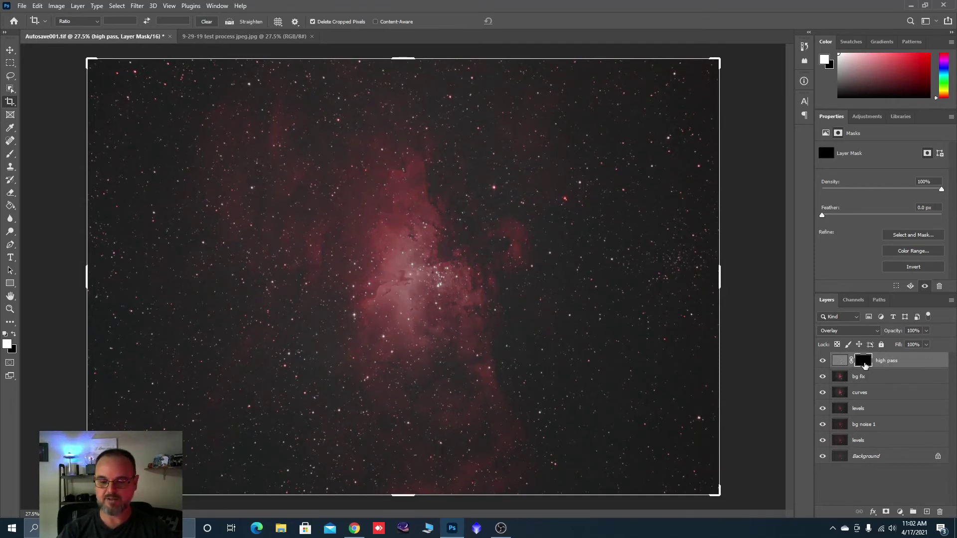
key(XF86AudioPlay)
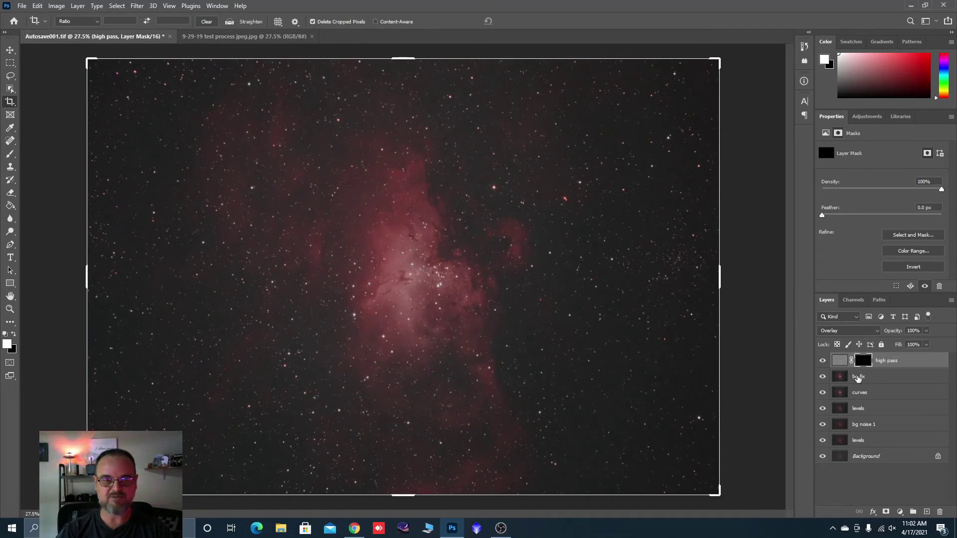
Step: Brush white at 55% opacity and 74% flow onto the high pass mask over the dark pillars in the nebula's core
click(15, 336)
click(14, 335)
click(14, 334)
click(14, 335)
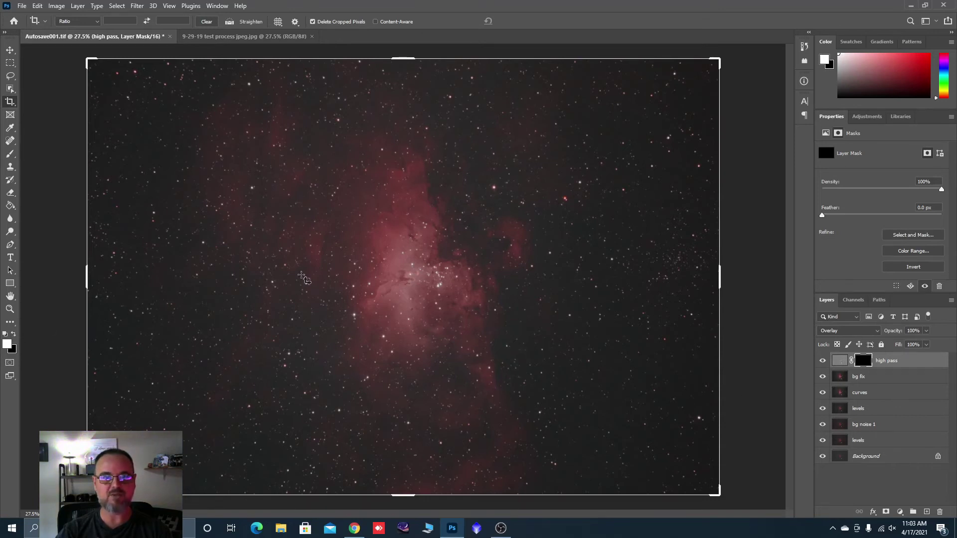
click(9, 156)
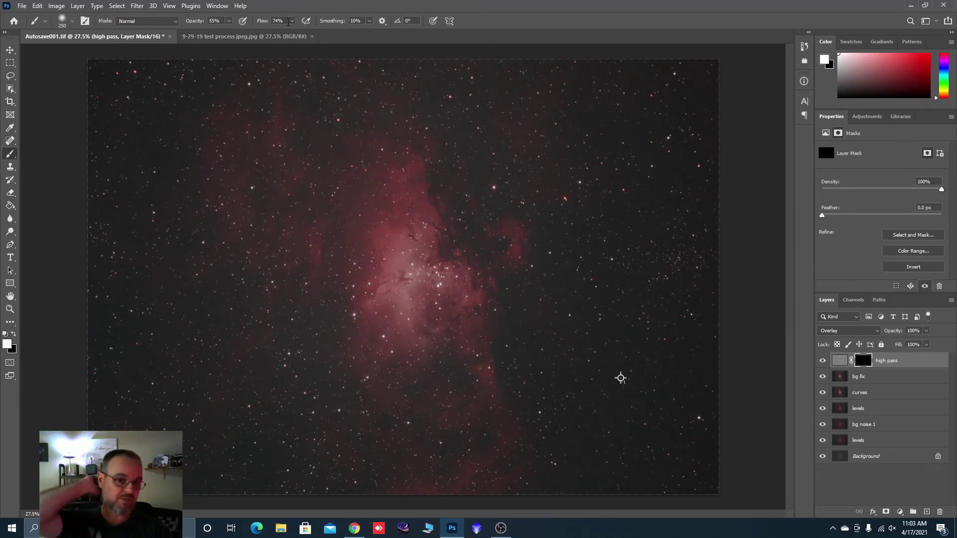
scroll(419, 275, up, 5)
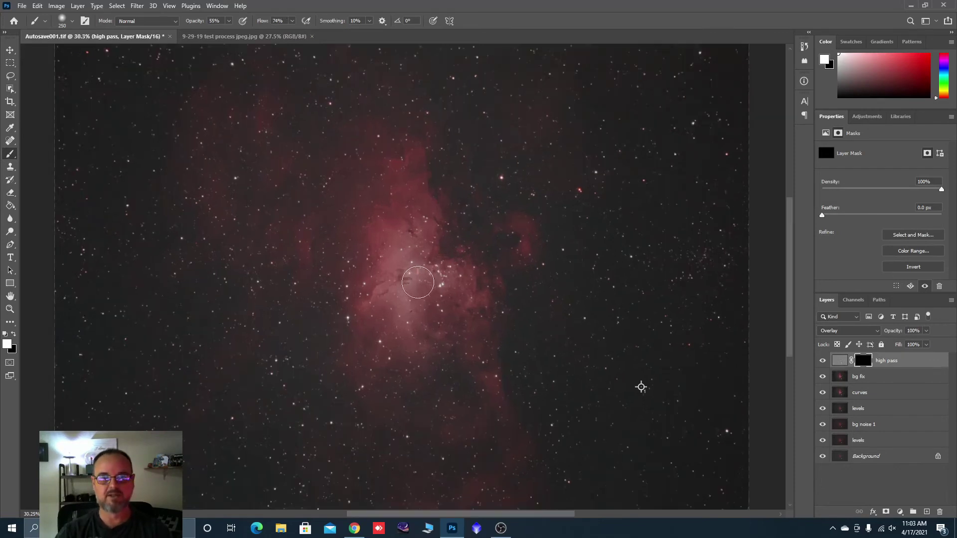
scroll(405, 276, up, 3)
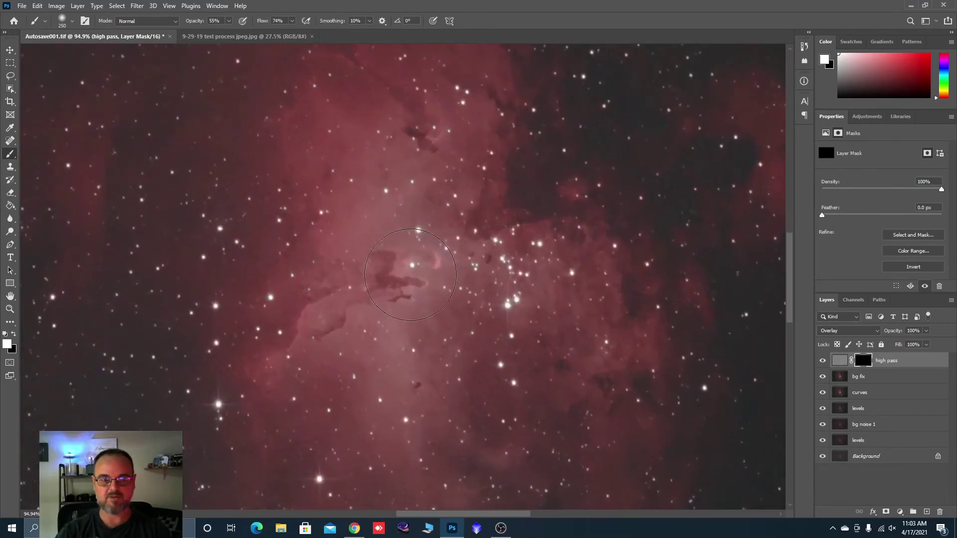
click(410, 275)
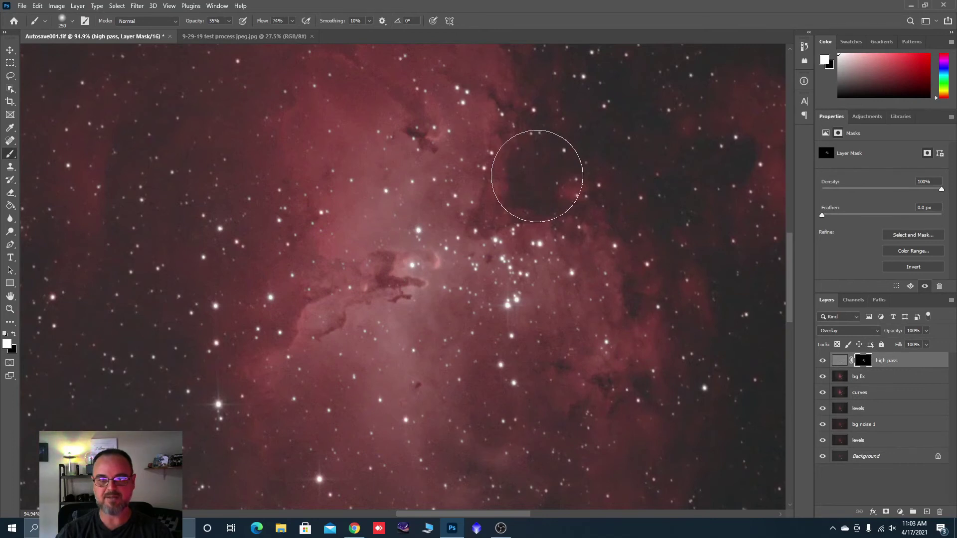
Step: Paint more of the high pass mask white over the dark lanes and nebula detail surrounding the core
scroll(598, 194, down, 2)
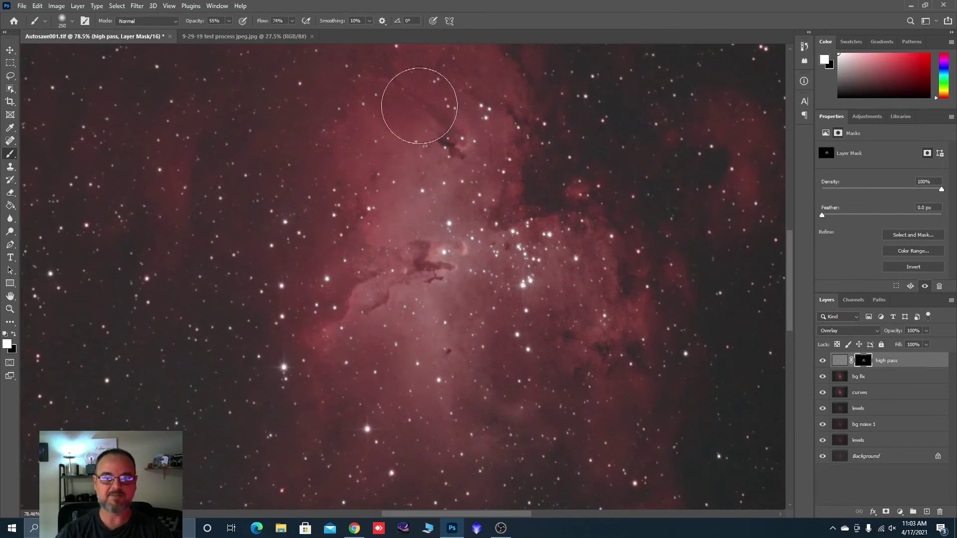
scroll(426, 309, down, 2)
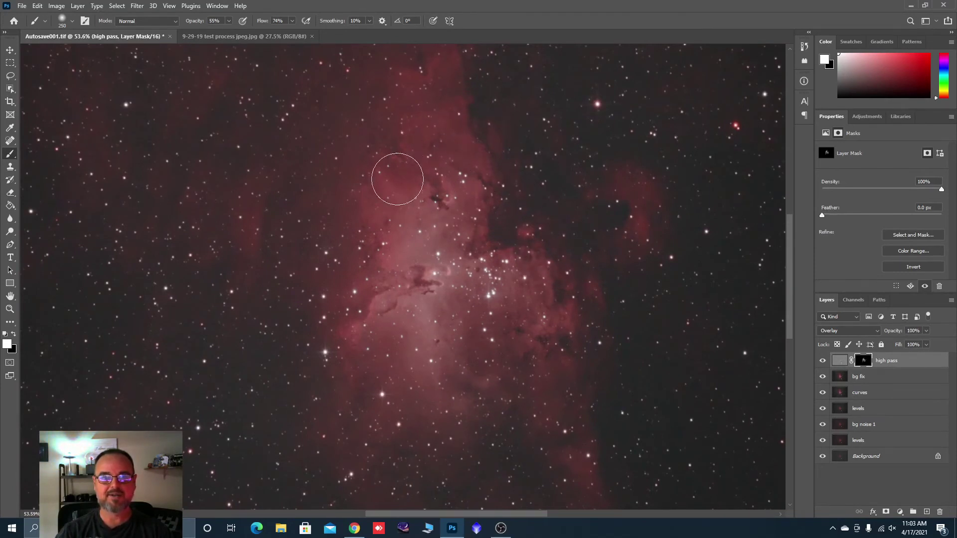
scroll(495, 293, down, 1)
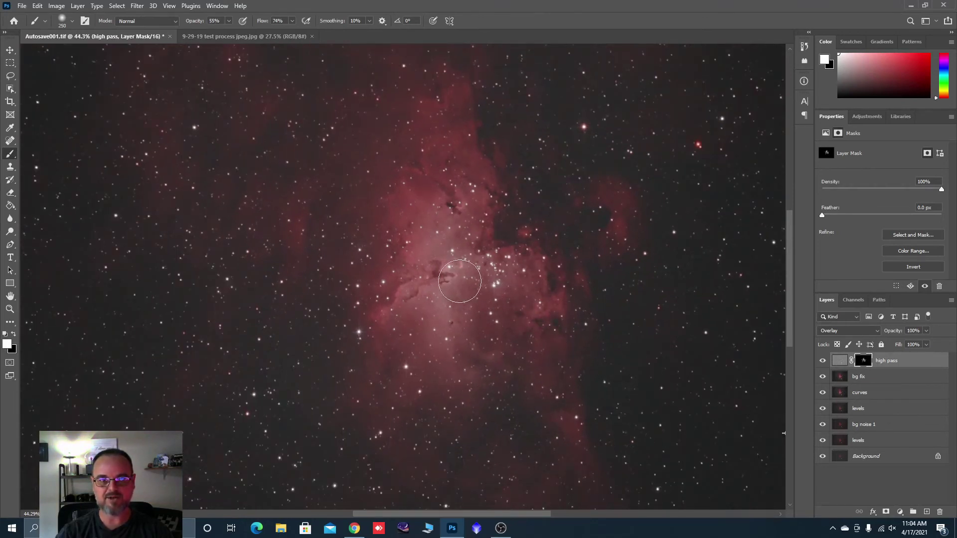
scroll(459, 281, up, 1)
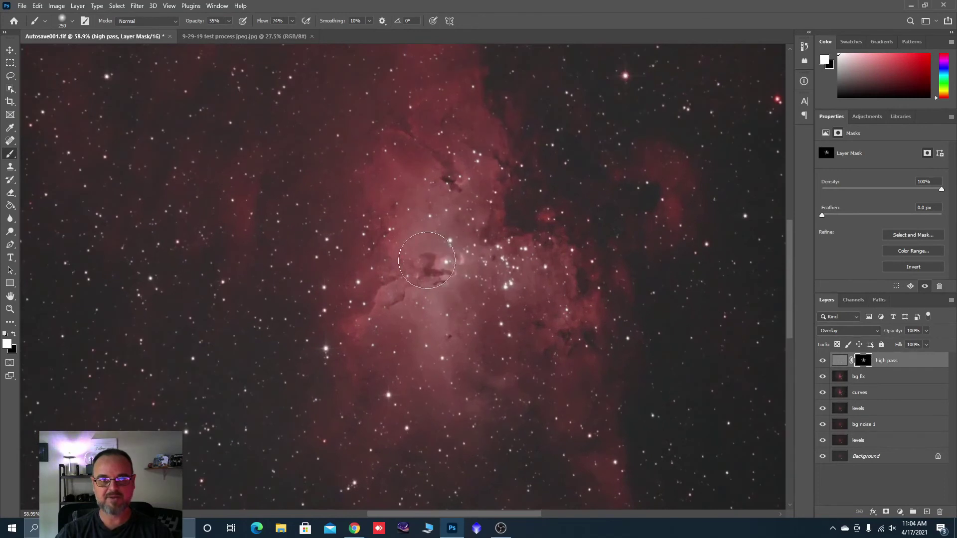
scroll(427, 260, up, 2)
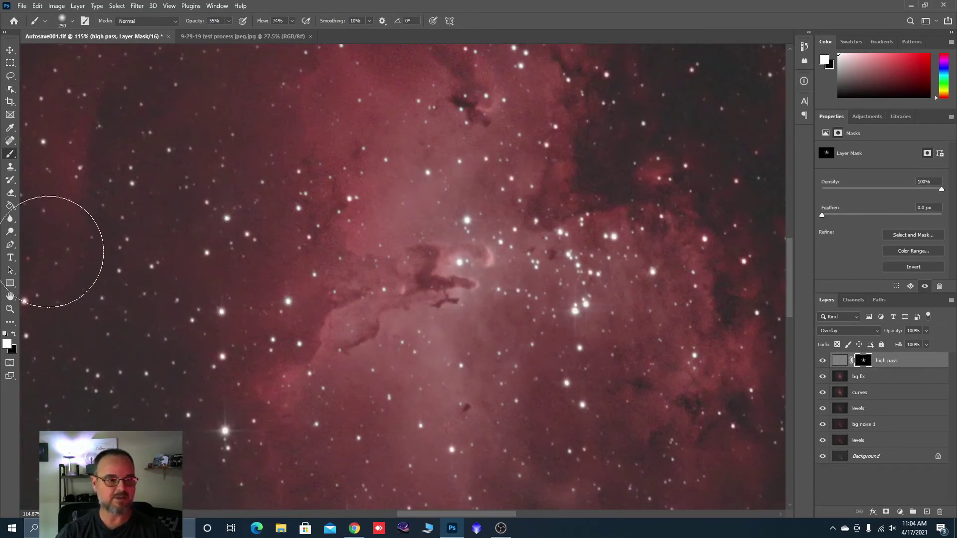
Step: Put the brush away and compare the nebula core up close with the high pass layer hidden and shown
click(10, 270)
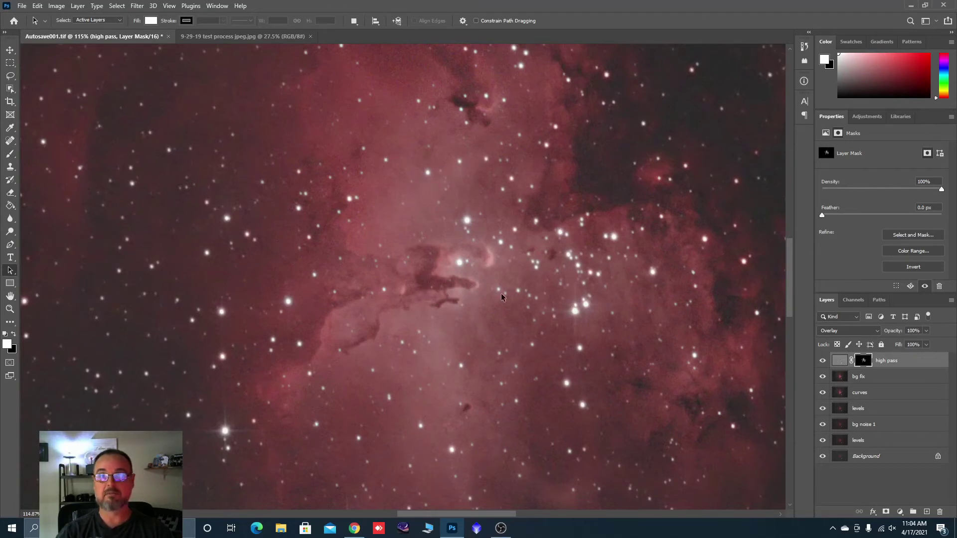
scroll(501, 293, down, 5)
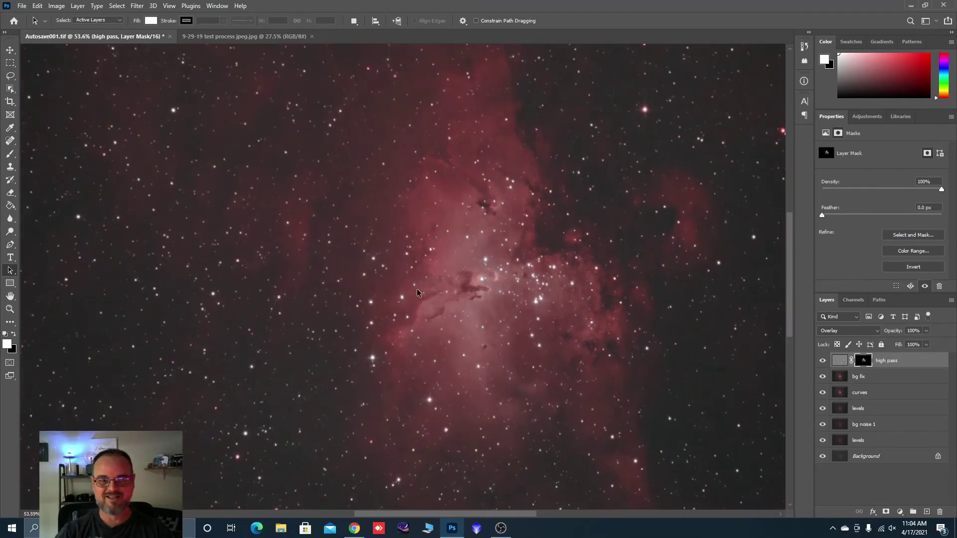
scroll(518, 301, up, 5)
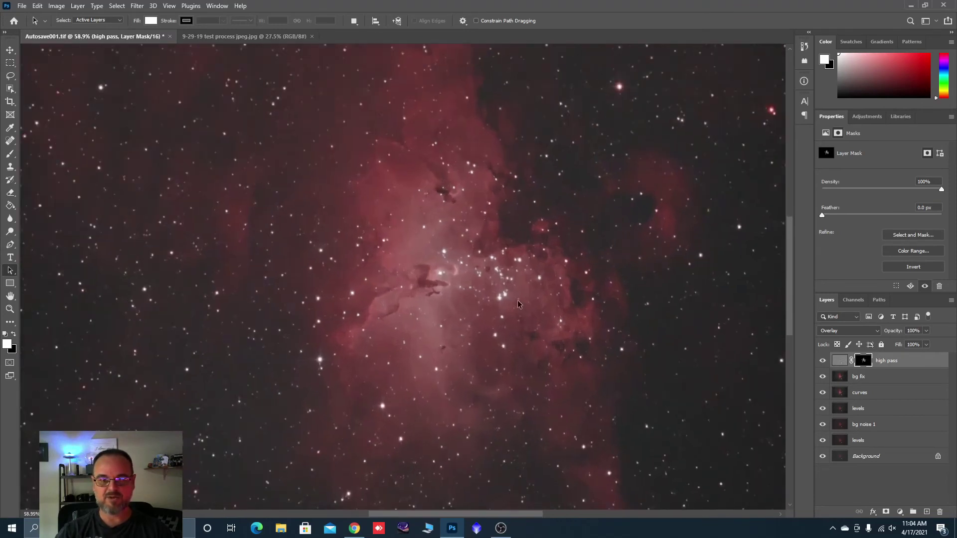
click(822, 360)
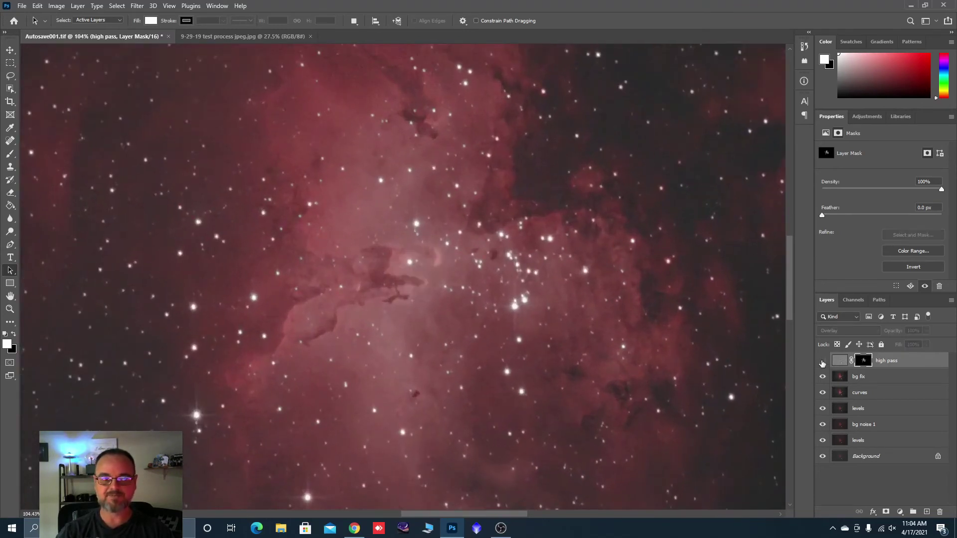
click(822, 360)
click(823, 362)
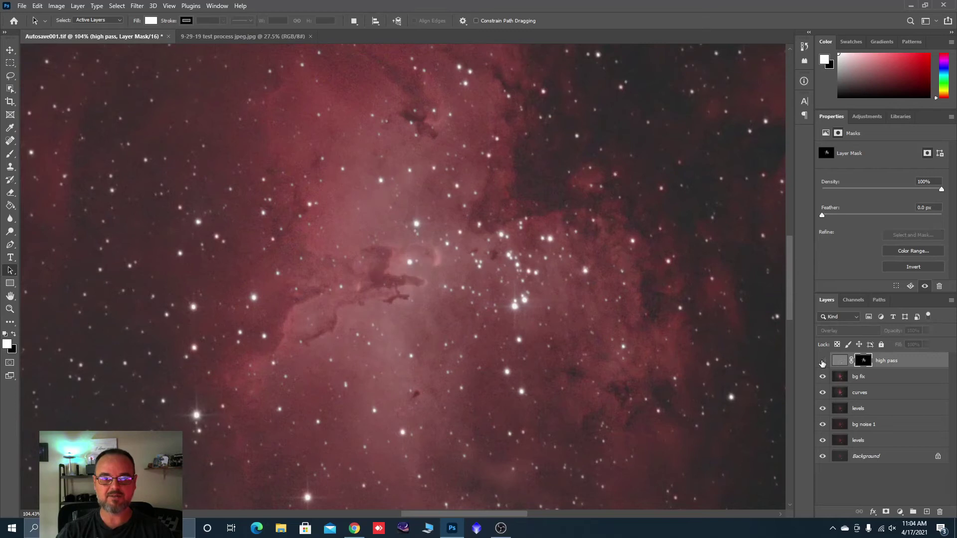
click(822, 362)
click(822, 361)
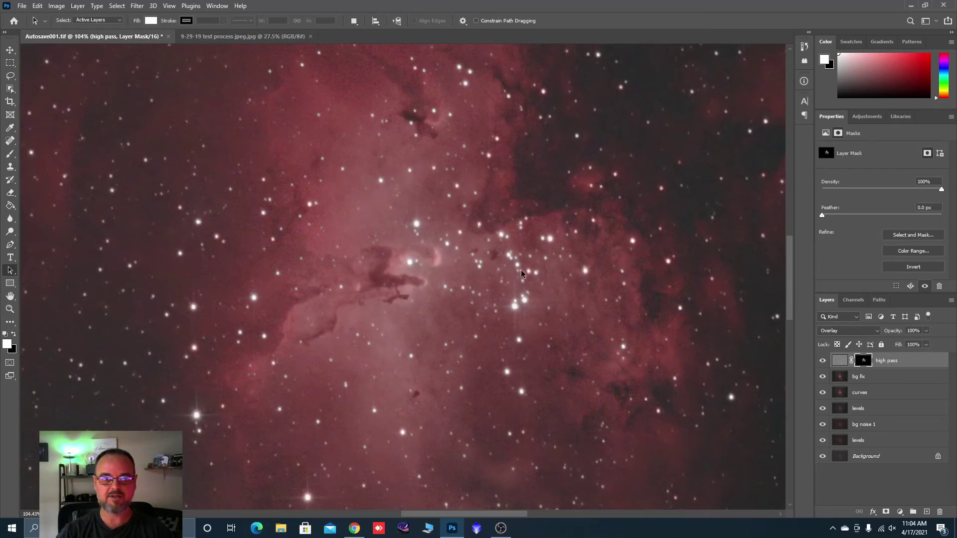
scroll(431, 257, down, 4)
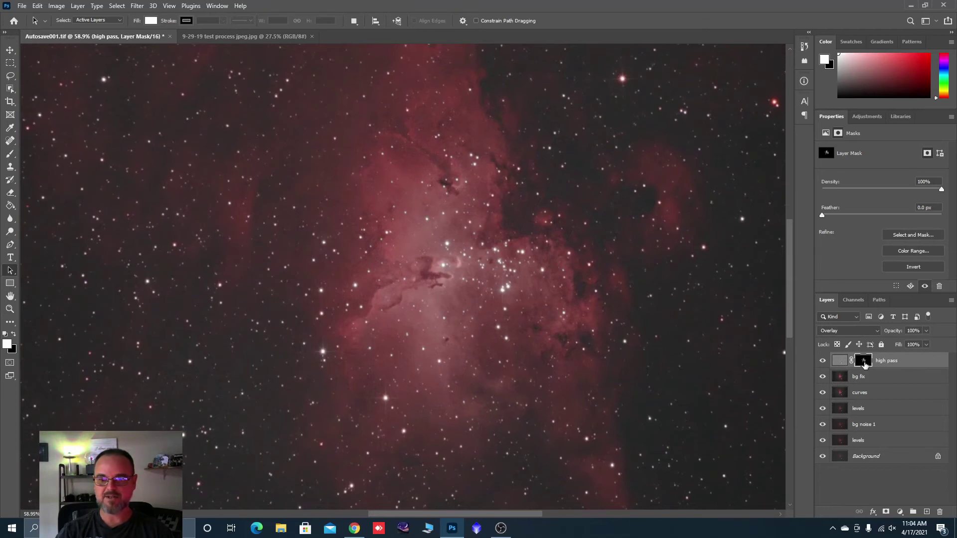
Step: Soften the high pass layer mask in Select and Mask by raising Feather to about the middle of its range
right_click(866, 364)
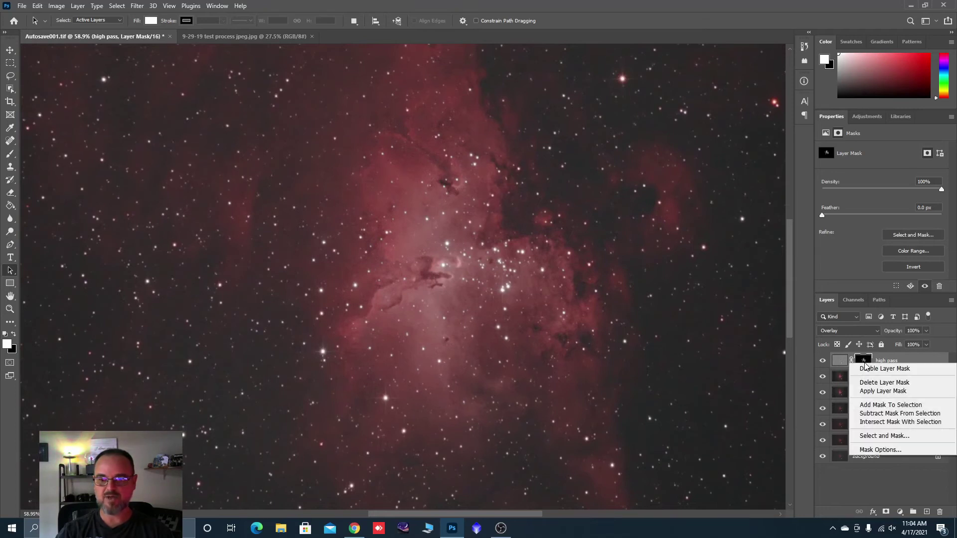
click(877, 437)
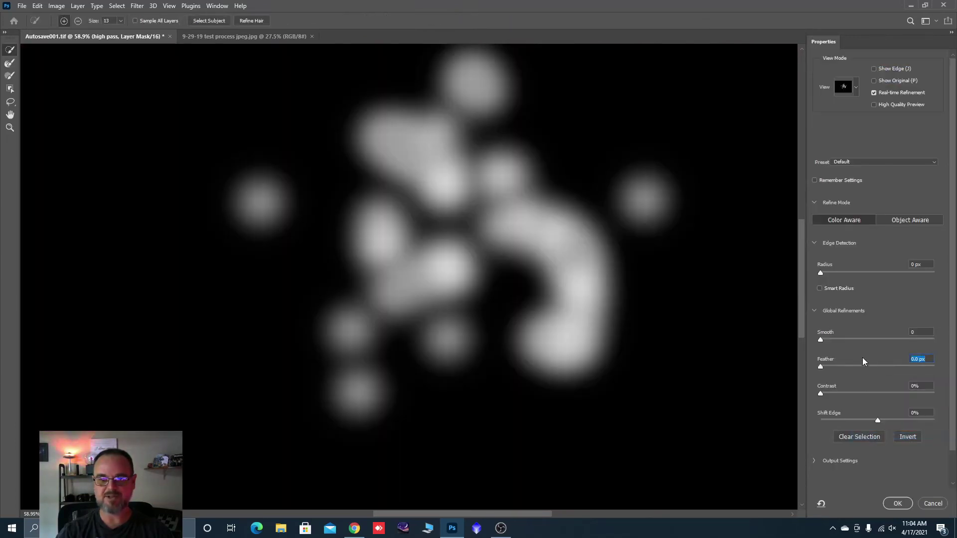
drag(820, 366, 877, 372)
click(896, 504)
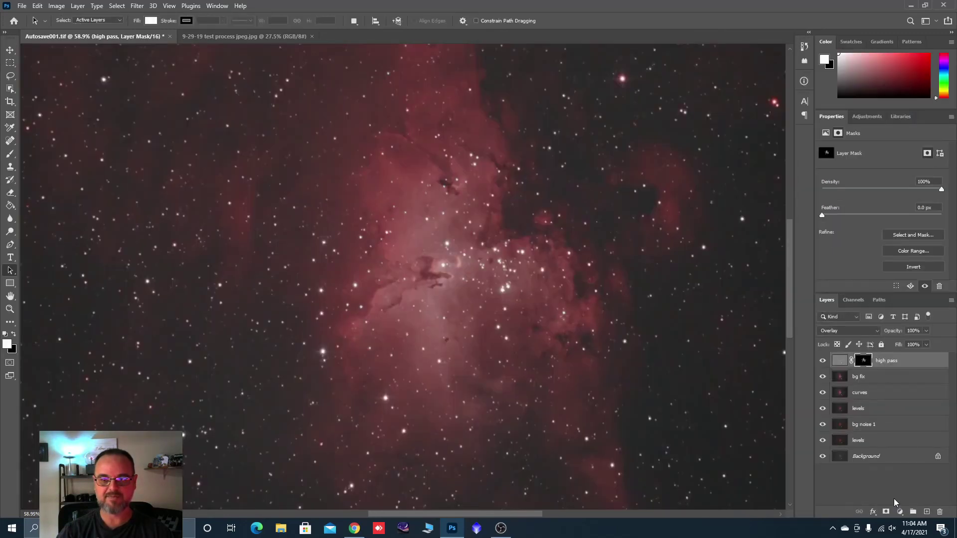
Step: Merge the high pass layer down into the bg fix layer
scroll(446, 307, down, 1)
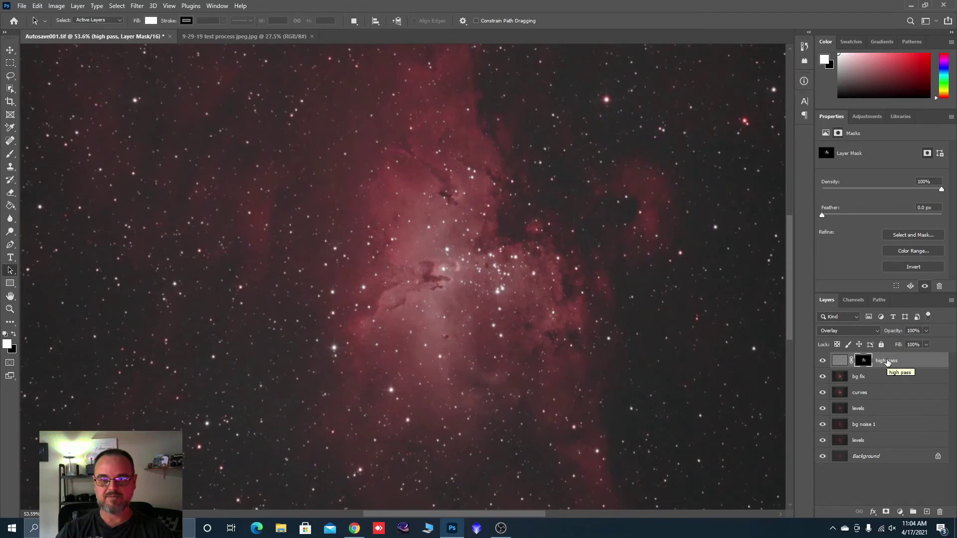
right_click(887, 360)
click(770, 392)
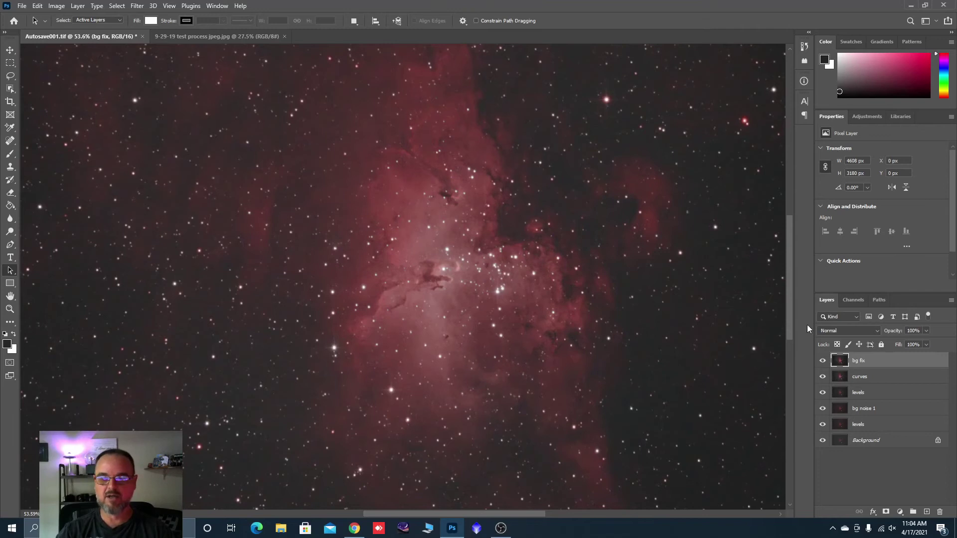
Step: Compare the image with the bg fix layer hidden and shown, and examine the whole nebula at different magnifications
click(822, 361)
click(821, 362)
click(821, 362)
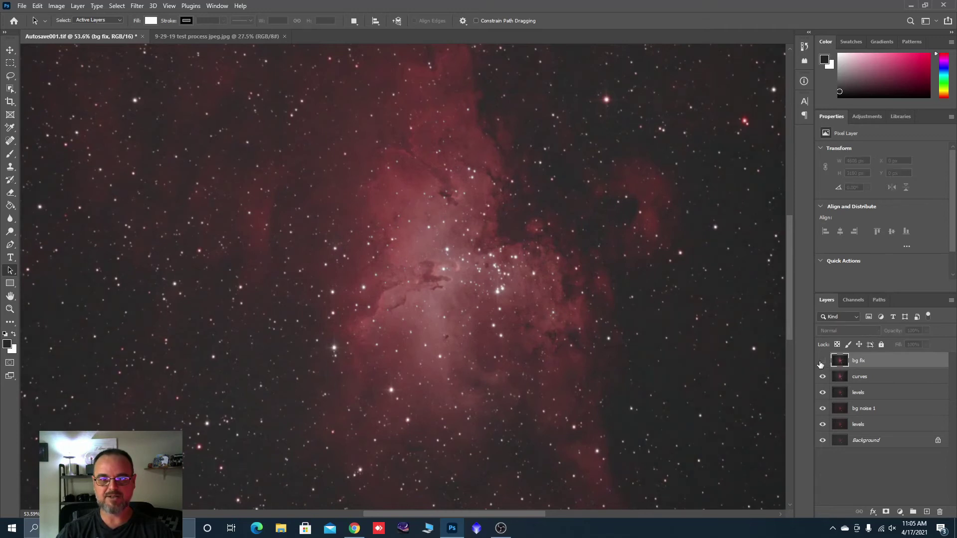
click(821, 362)
click(821, 362)
click(821, 363)
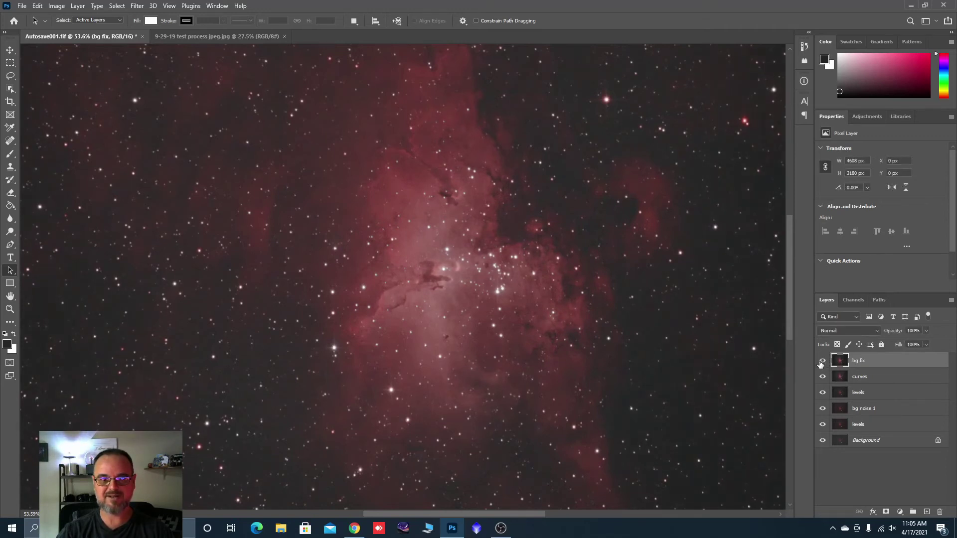
scroll(475, 269, down, 3)
scroll(448, 287, down, 1)
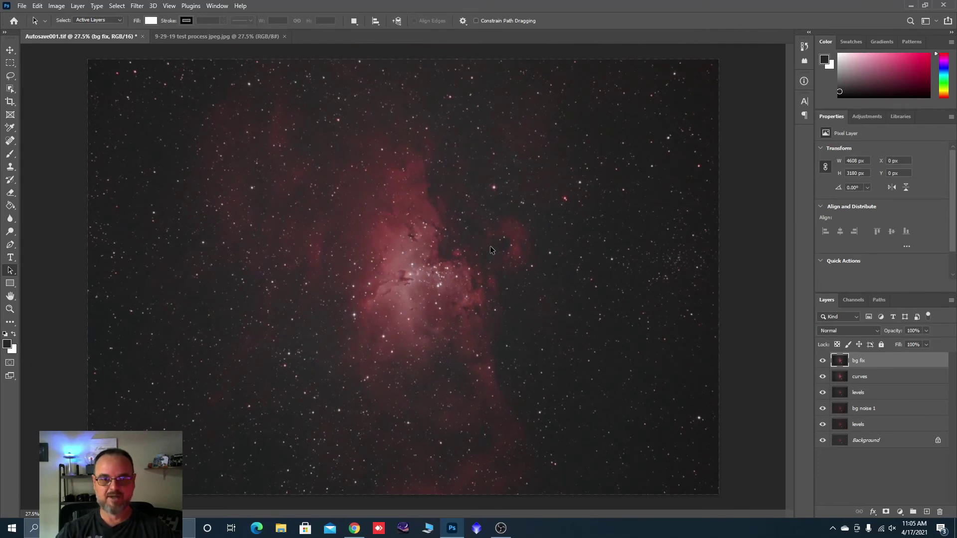
scroll(433, 284, up, 2)
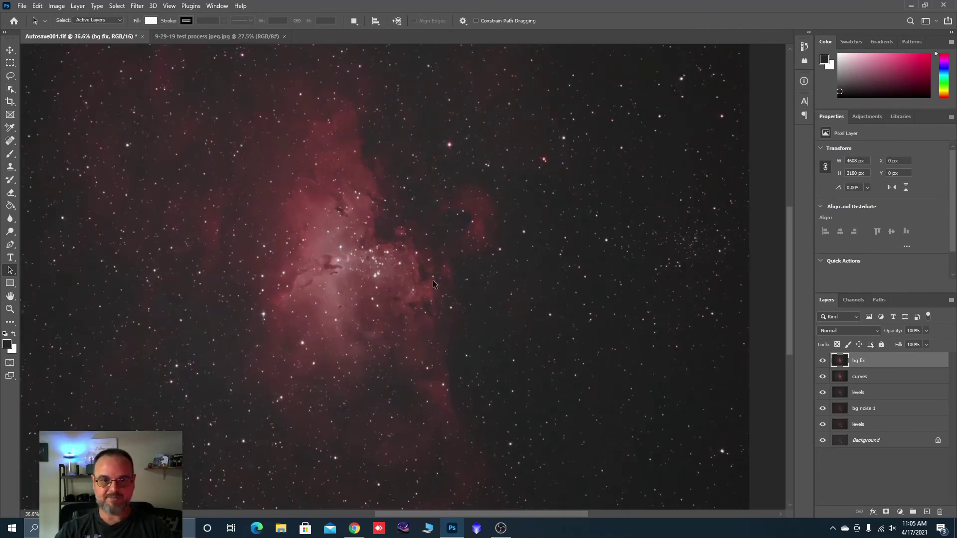
scroll(548, 311, down, 1)
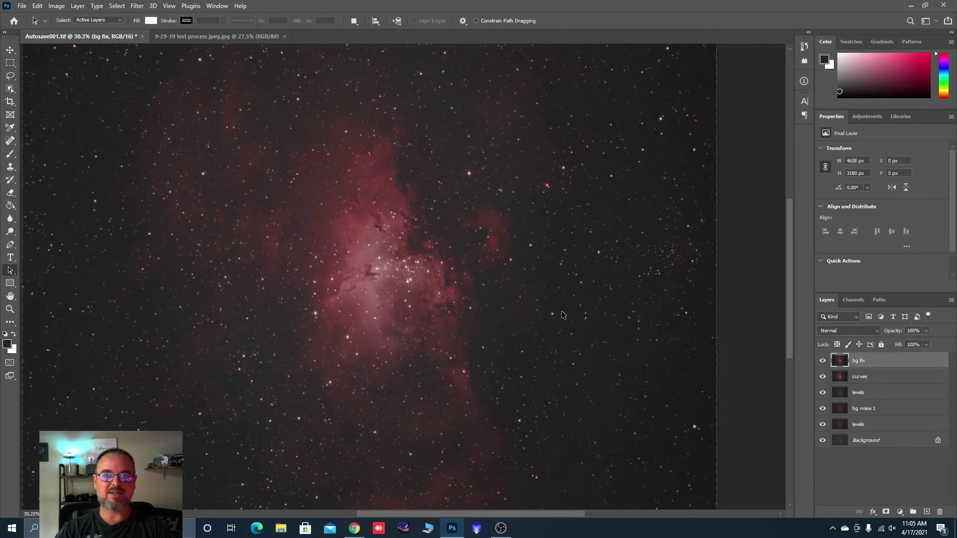
scroll(641, 339, down, 1)
scroll(355, 240, up, 1)
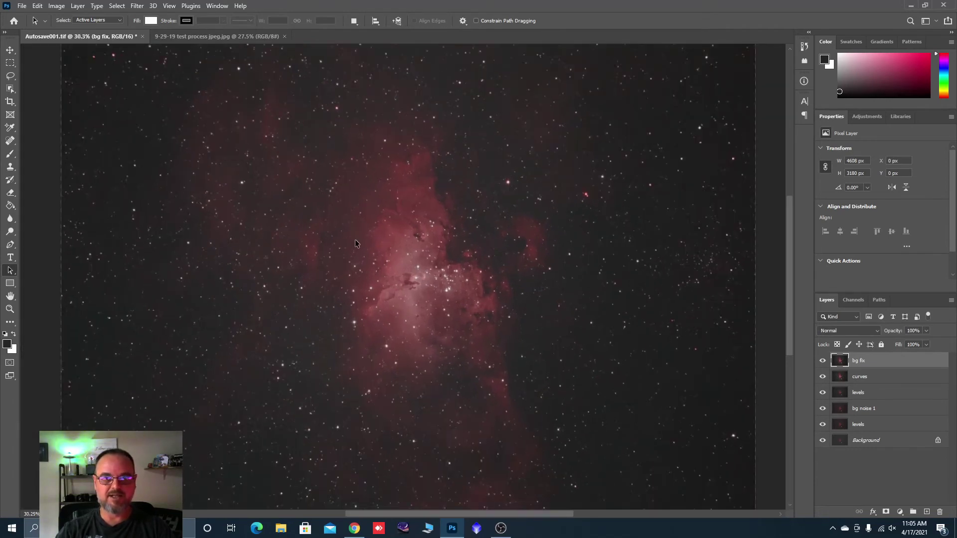
scroll(356, 244, up, 1)
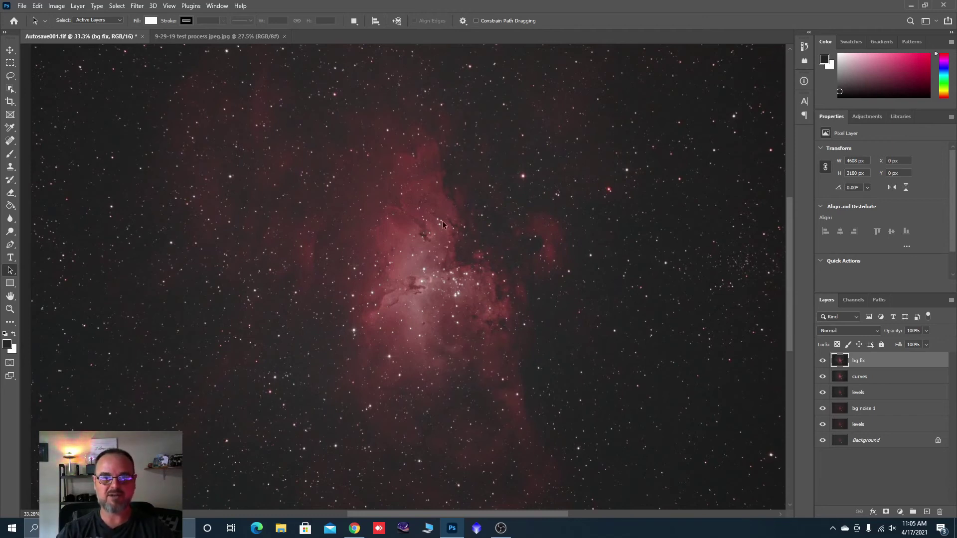
Step: Duplicate the bg fix layer and name the copy "cam raw"
scroll(423, 264, up, 3)
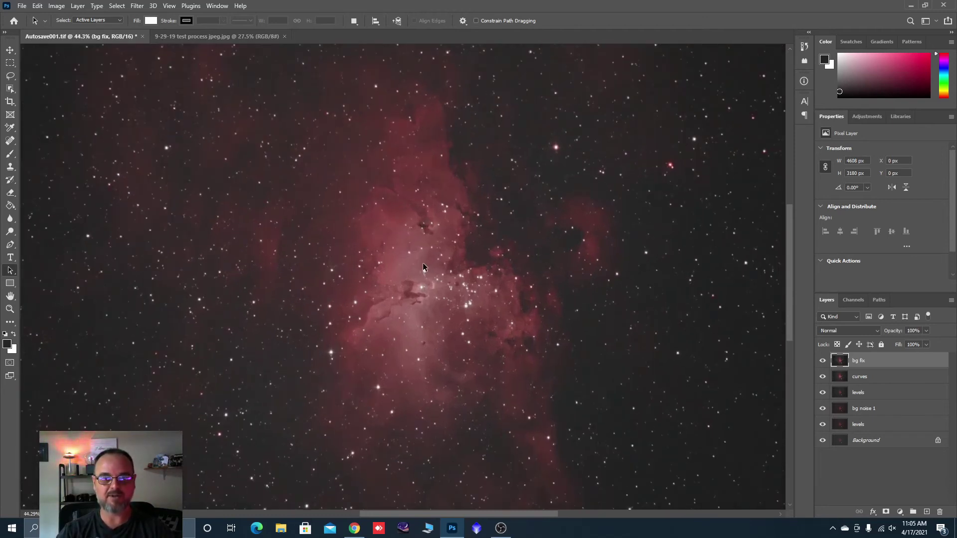
scroll(450, 286, down, 2)
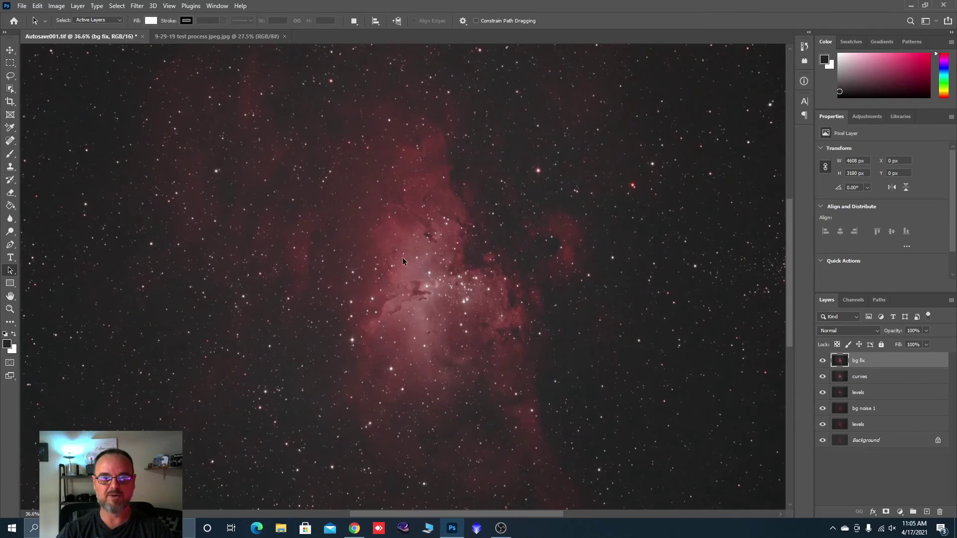
scroll(402, 257, down, 1)
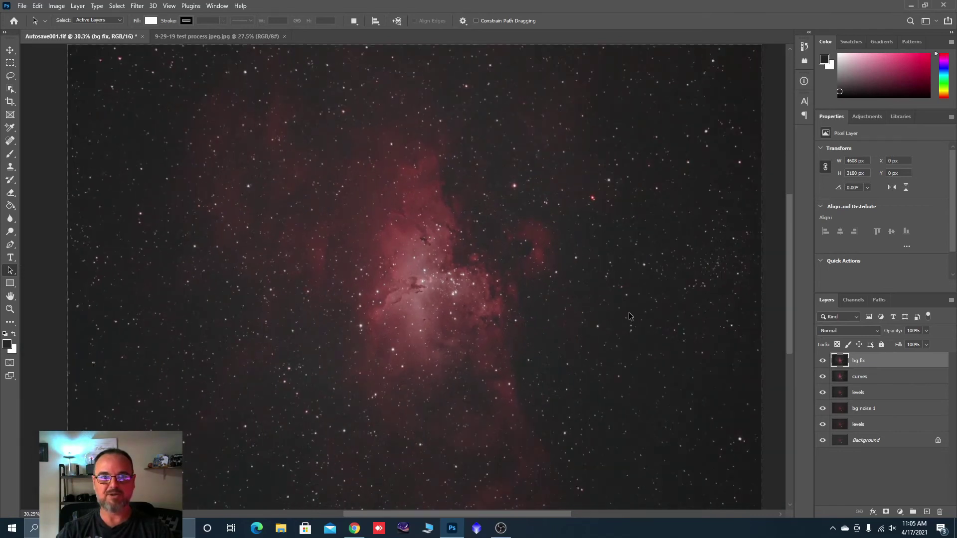
scroll(628, 316, down, 1)
scroll(510, 267, up, 1)
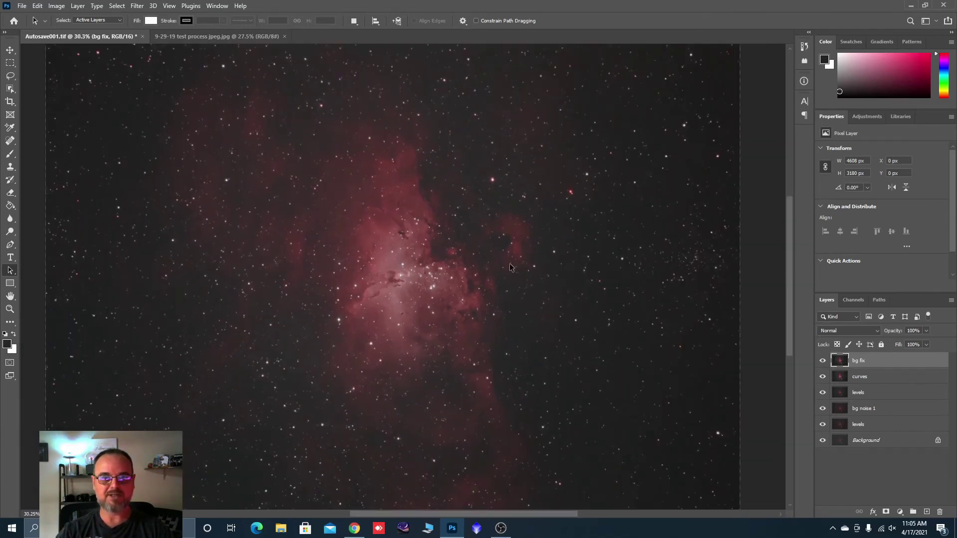
drag(865, 360, 930, 508)
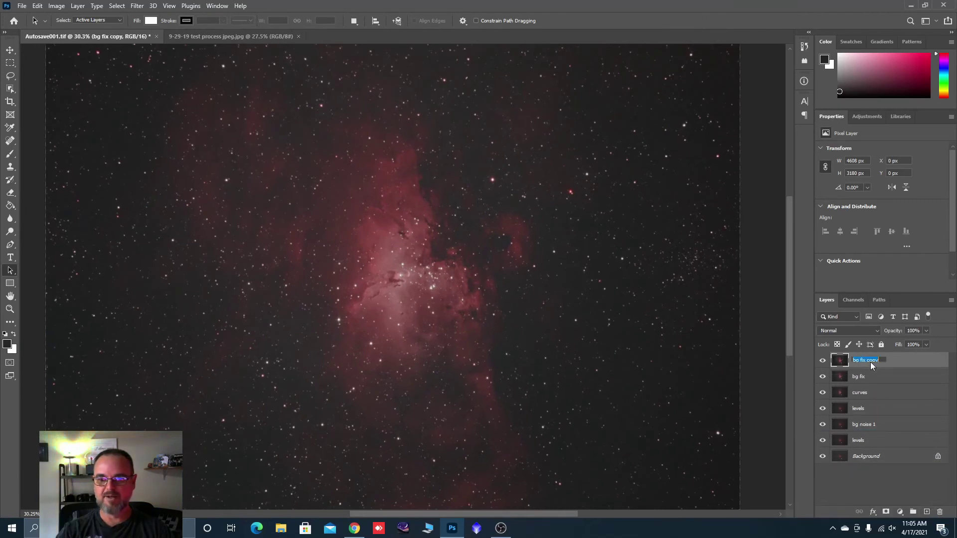
text(cam)
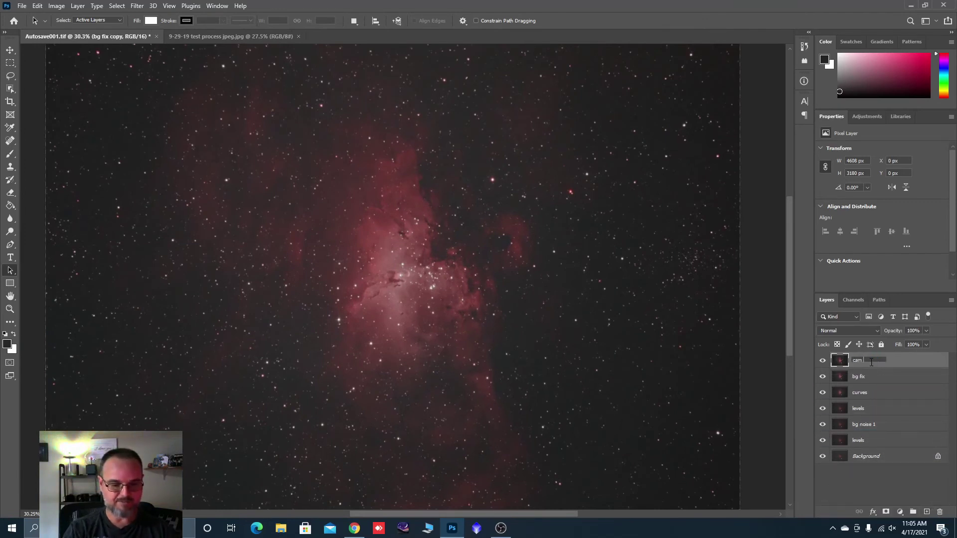
text( raw)
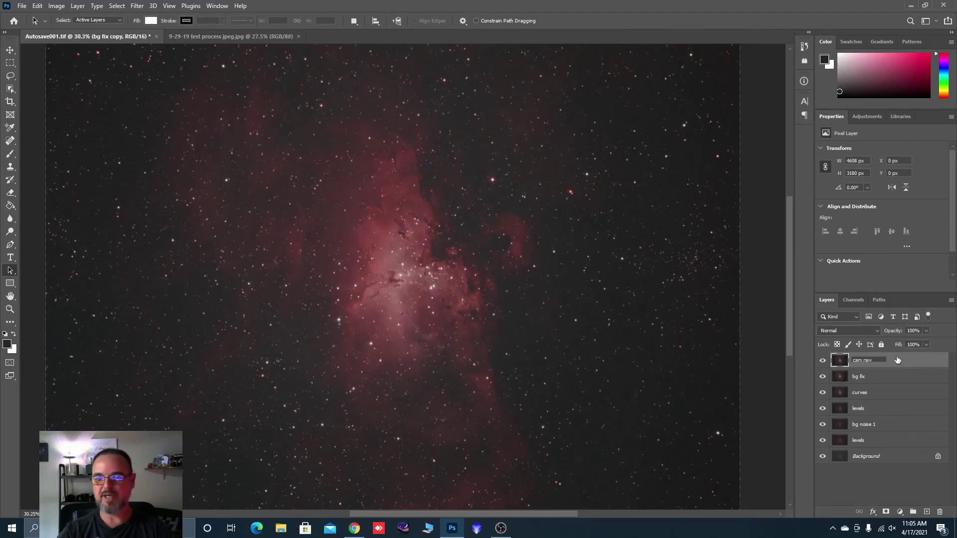
key(Return)
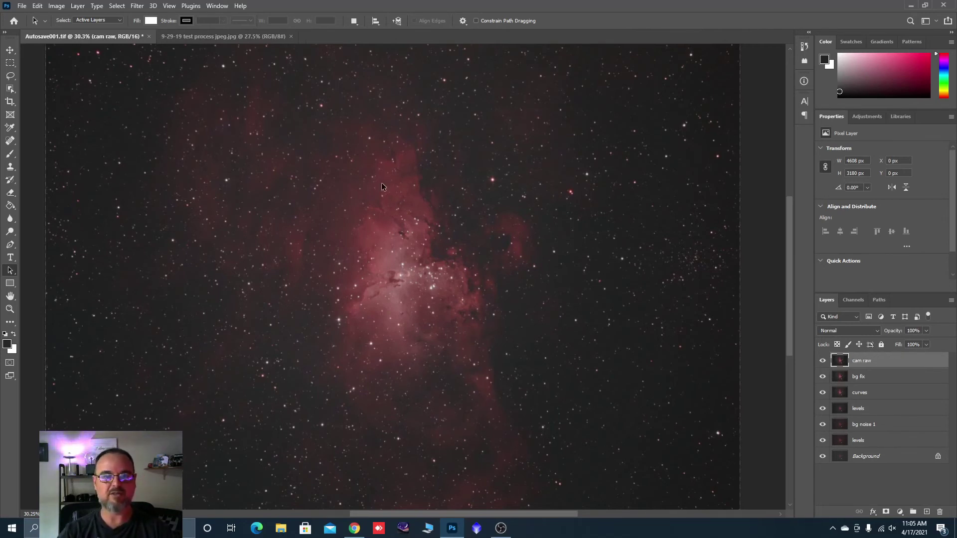
Step: Open the Camera Raw Filter on the cam raw layer and set Vibrance to +7 and Saturation to +3
click(138, 5)
click(164, 79)
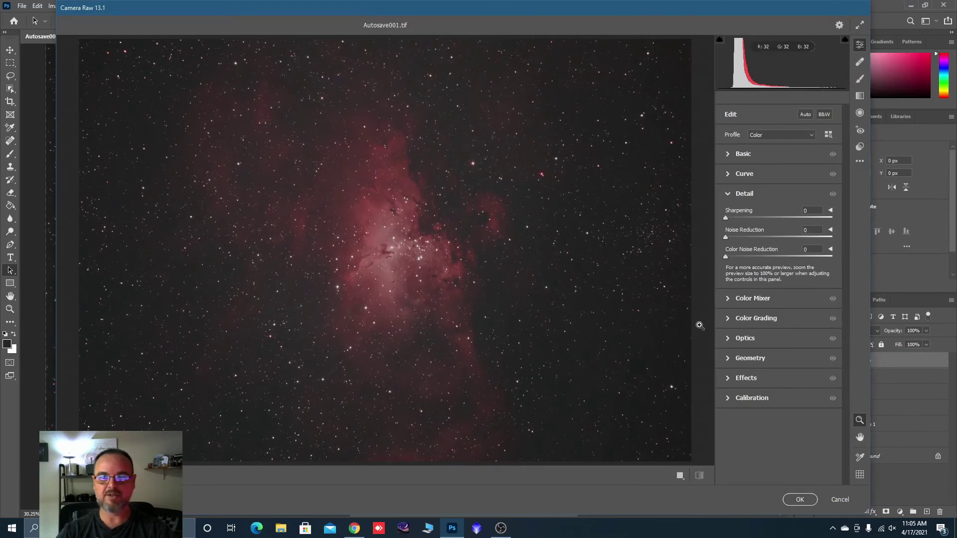
click(727, 154)
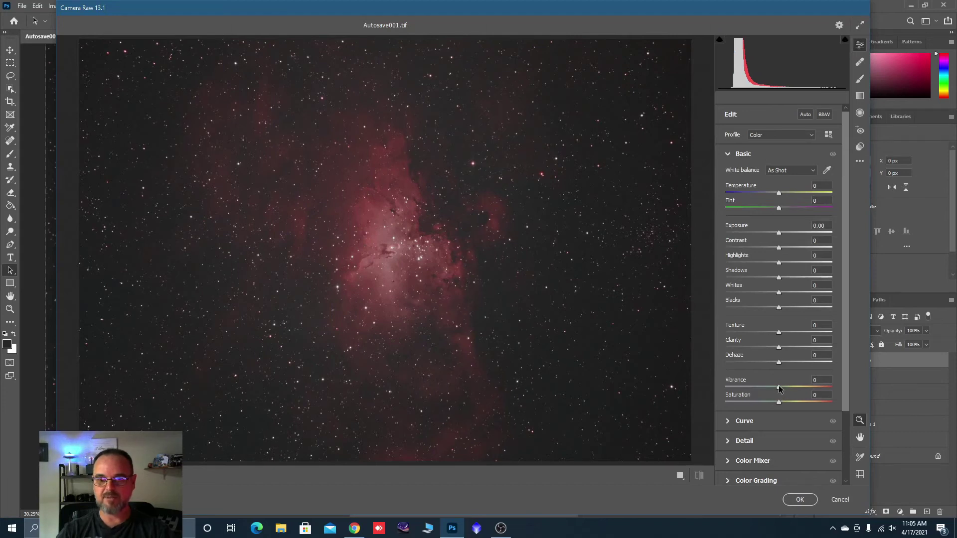
drag(780, 391, 779, 403)
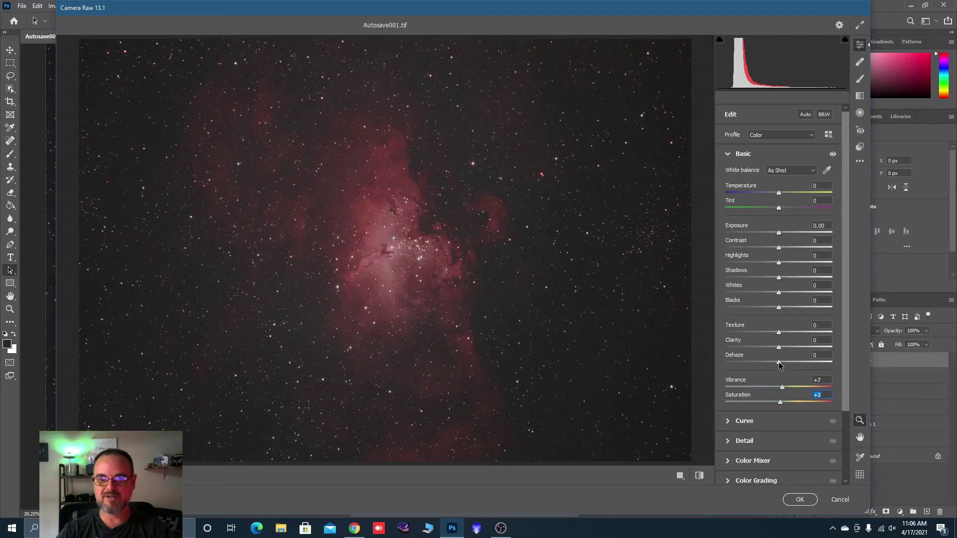
Step: Set Dehaze to +3 and Clarity to +14 in the Basic adjustments
drag(779, 362, 780, 363)
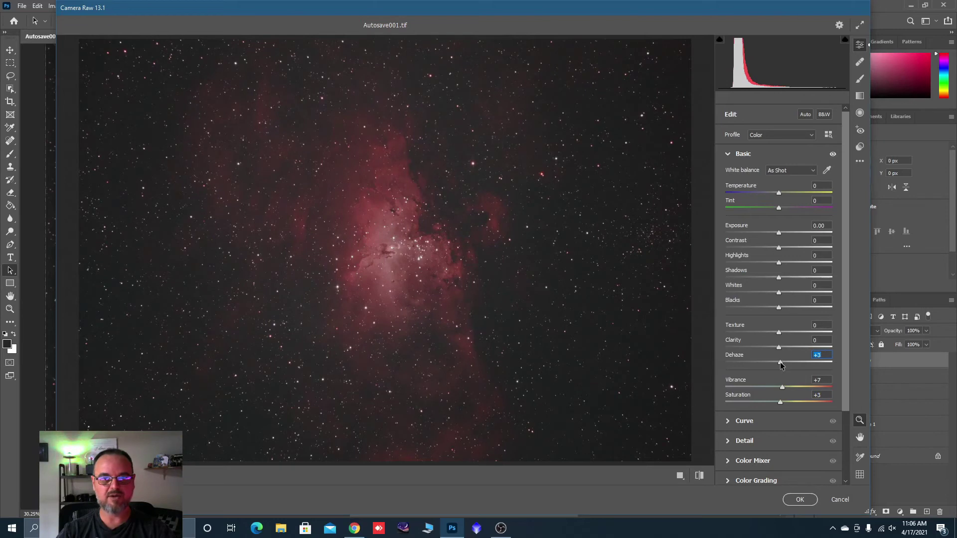
click(780, 349)
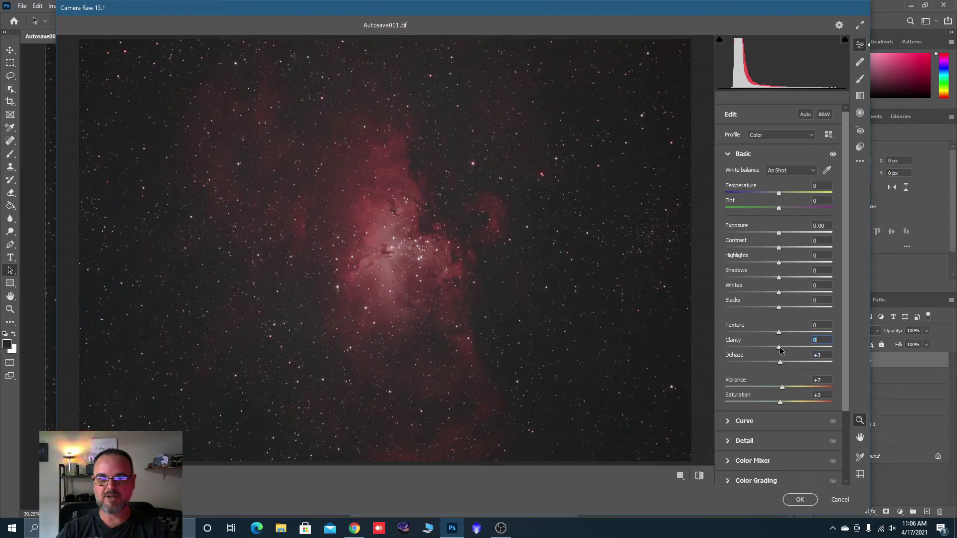
mouse_move(780, 350)
mouse_down()
mouse_move(792, 352)
mouse_move(776, 350)
mouse_move(784, 352)
mouse_up()
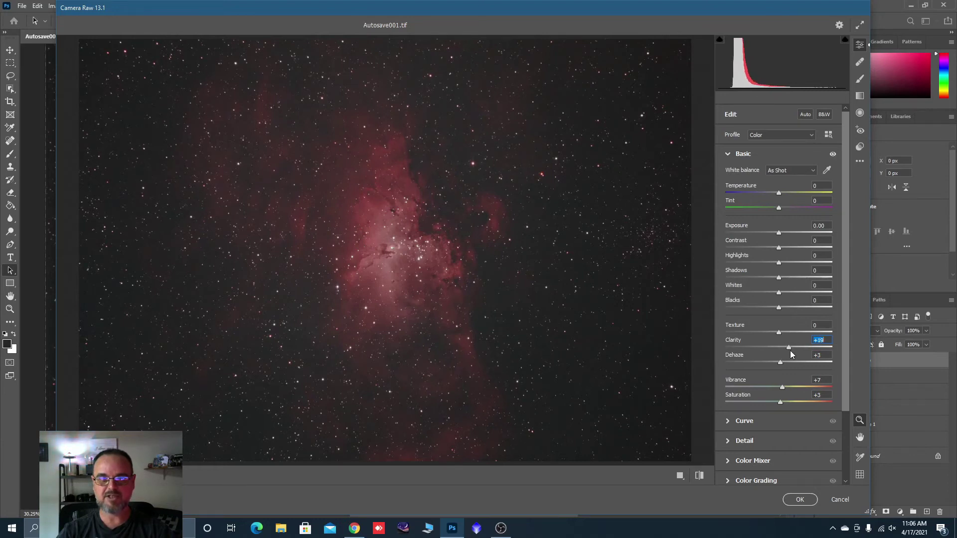
mouse_move(790, 351)
mouse_down()
mouse_move(782, 355)
mouse_move(791, 356)
mouse_up()
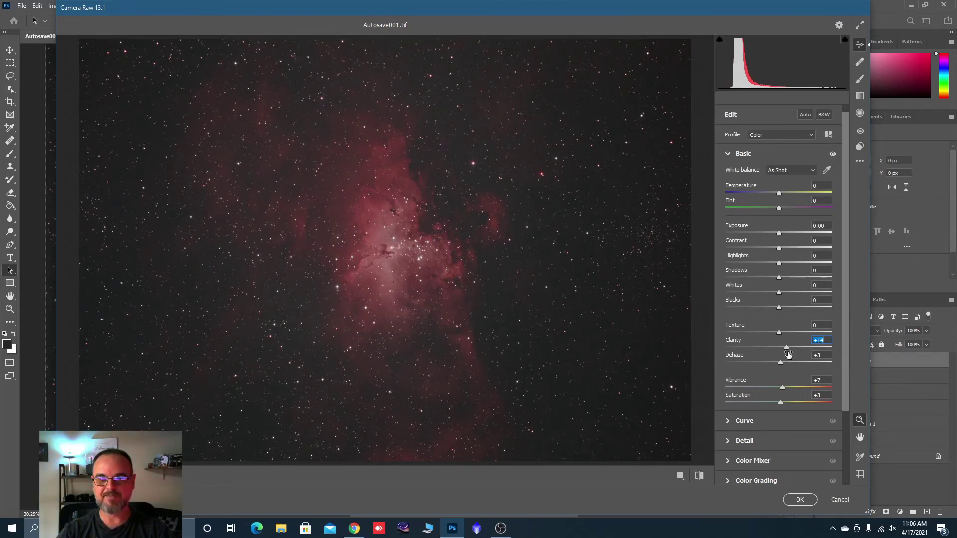
click(729, 155)
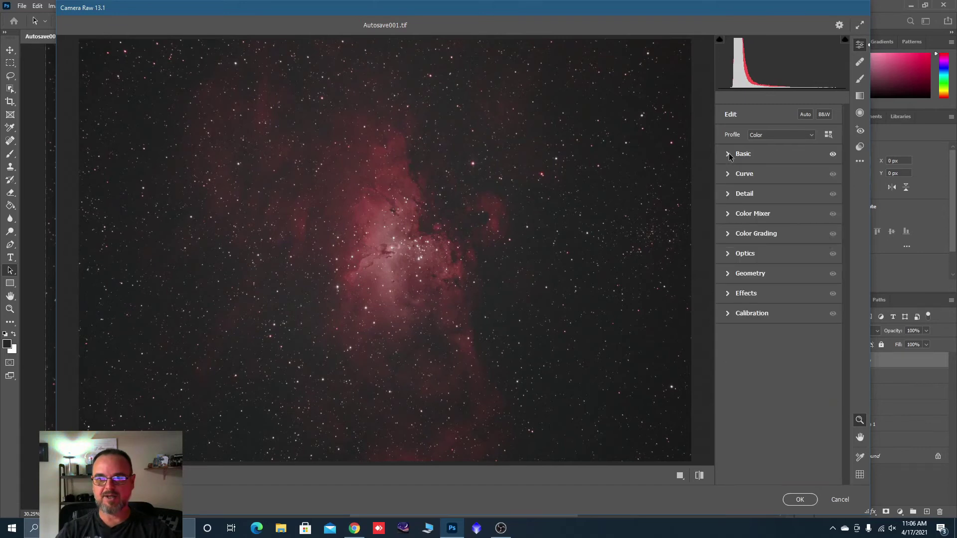
Step: Set Noise Reduction to 4, Color Noise Reduction to 4 and Sharpening to 11, and apply the Camera Raw adjustments
click(730, 196)
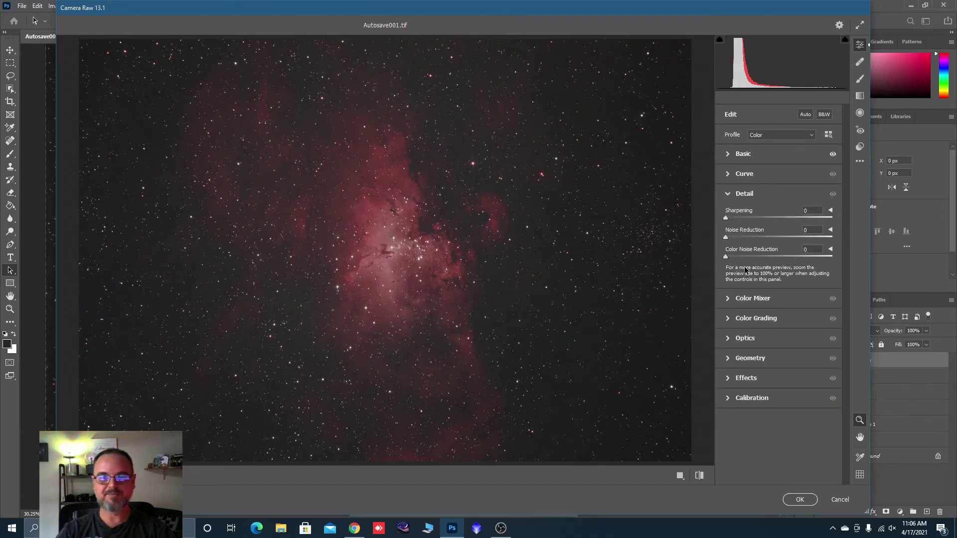
drag(726, 239, 729, 241)
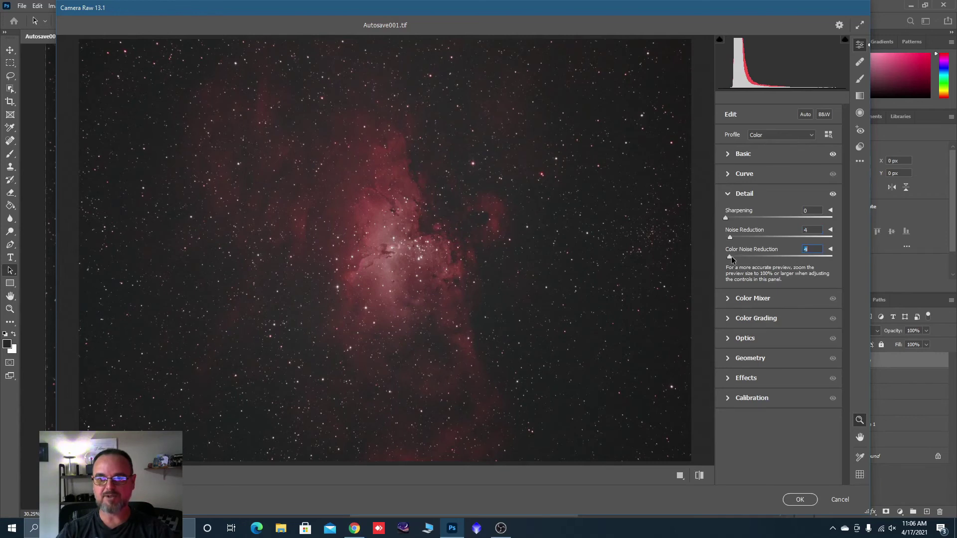
drag(726, 218, 733, 220)
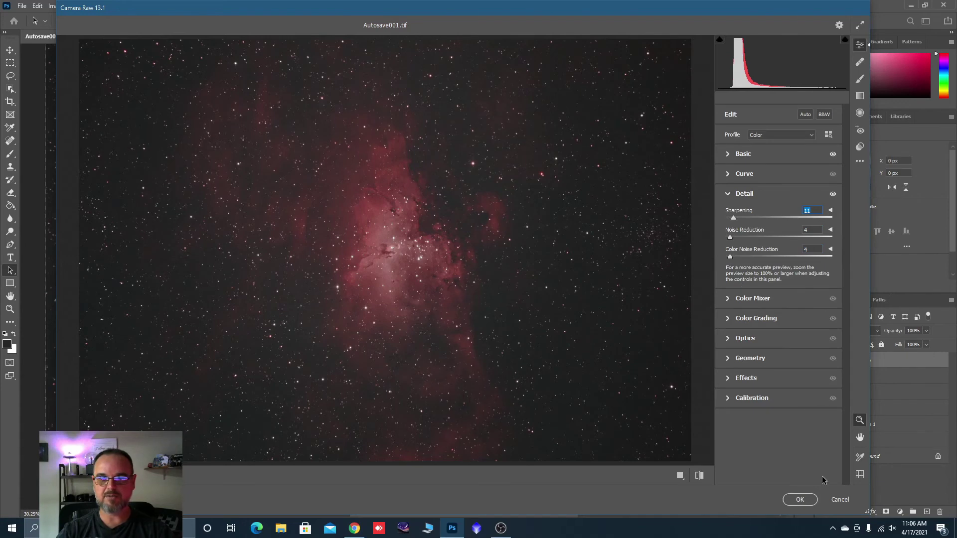
click(799, 500)
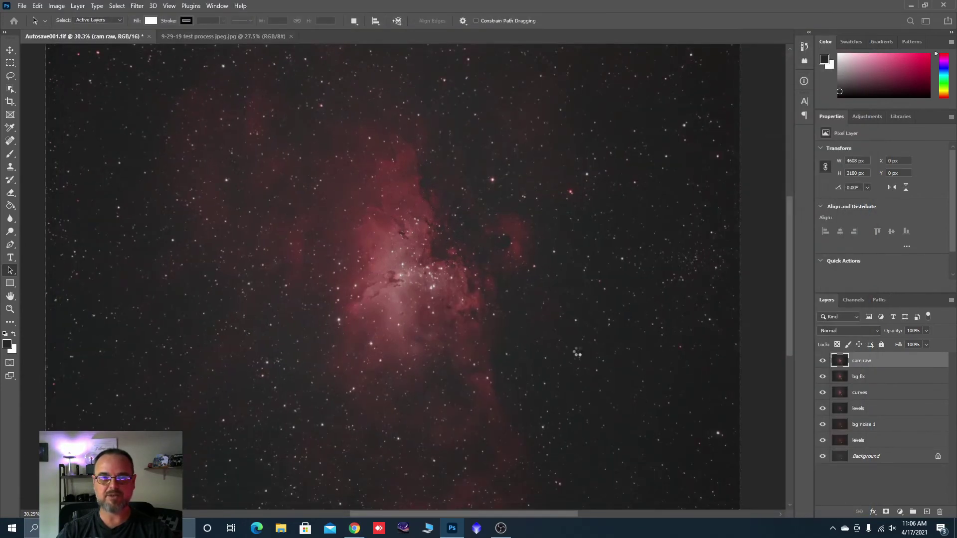
Step: Compare the nebula core up close with the cam raw layer hidden and shown
scroll(577, 355, down, 1)
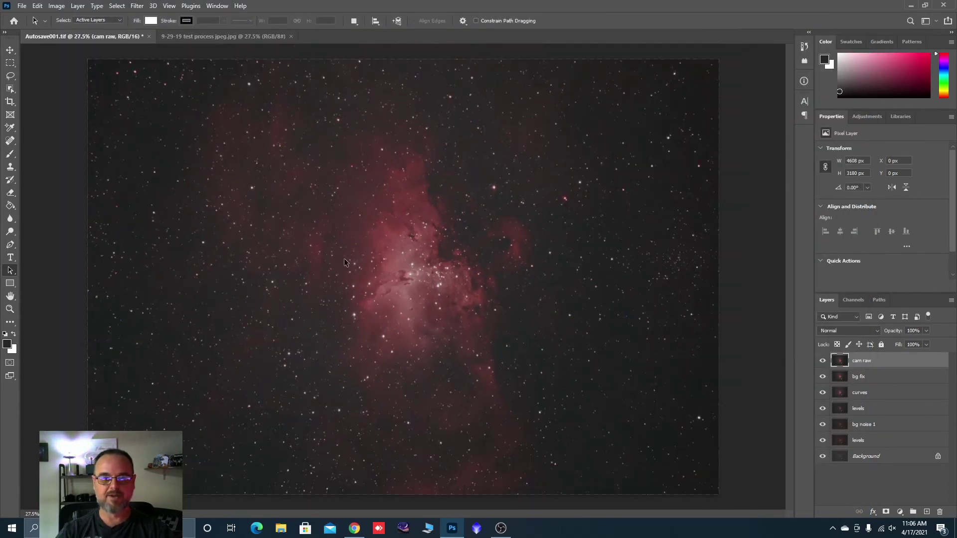
scroll(420, 295, up, 2)
scroll(428, 297, up, 1)
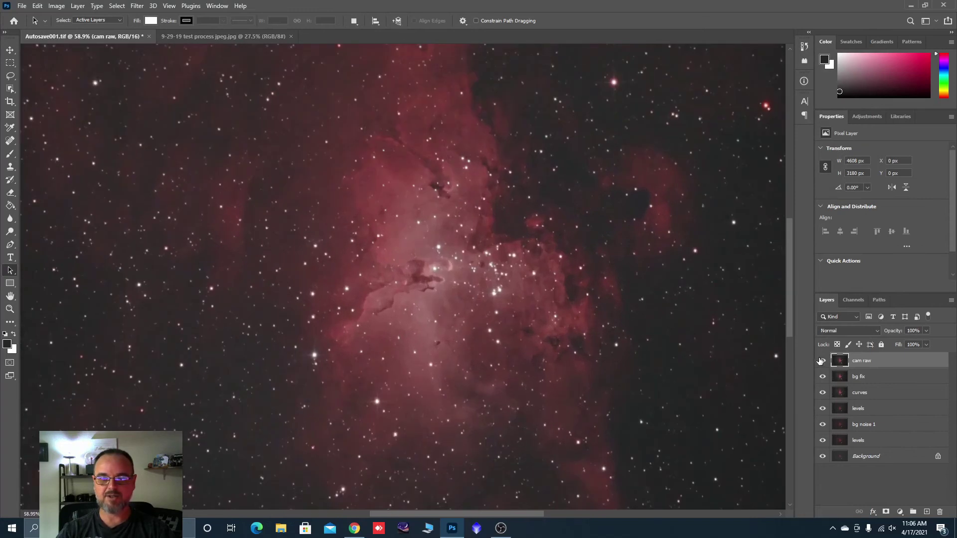
click(822, 360)
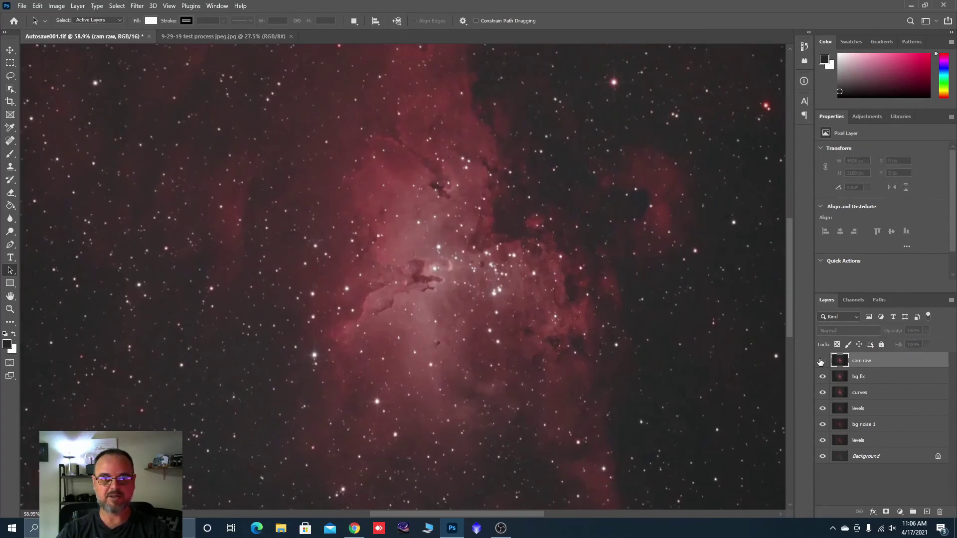
click(822, 360)
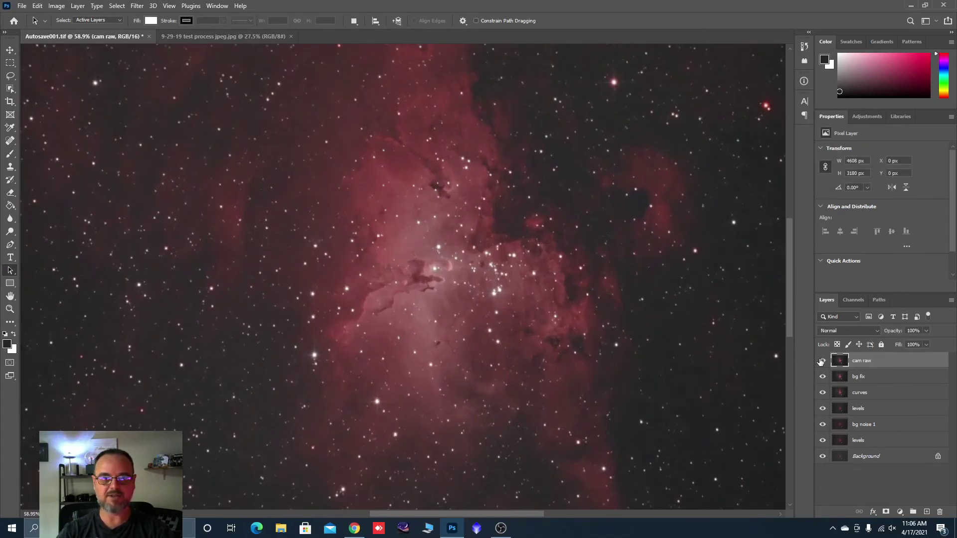
scroll(420, 245, down, 1)
scroll(420, 245, down, 2)
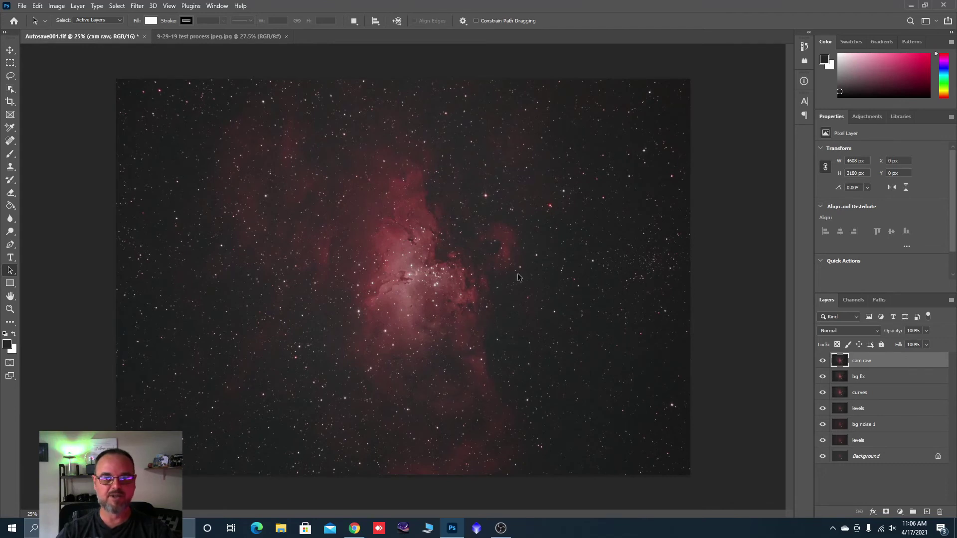
Step: Examine the dark starry background beside the nebula at high magnification, and return to the whole image
scroll(515, 276, up, 8)
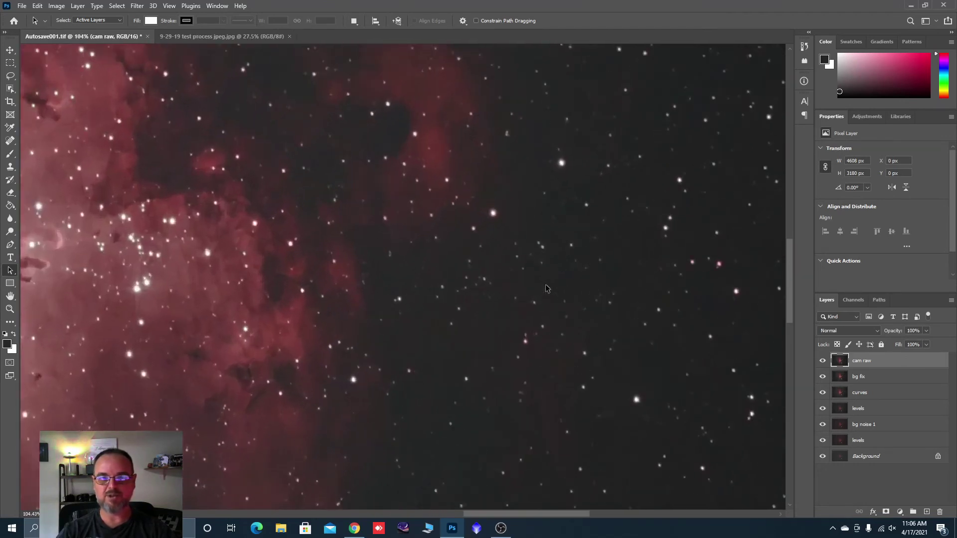
scroll(547, 288, up, 1)
drag(547, 288, 468, 297)
scroll(504, 299, up, 4)
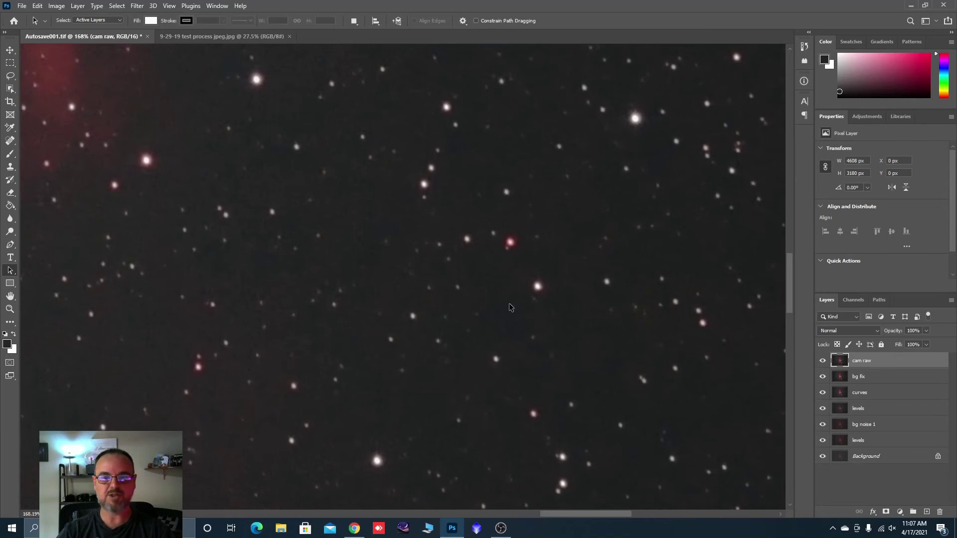
scroll(626, 310, down, 3)
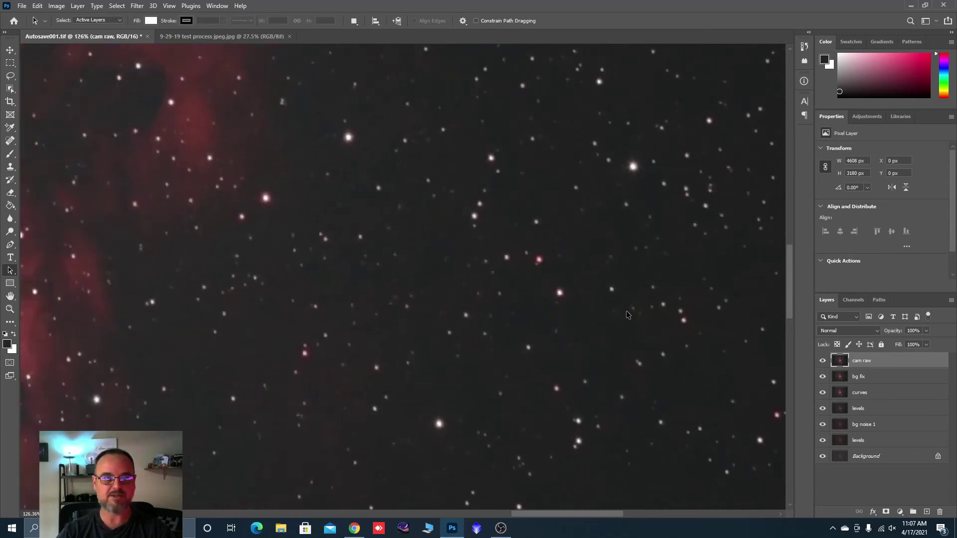
key(ctrl+0)
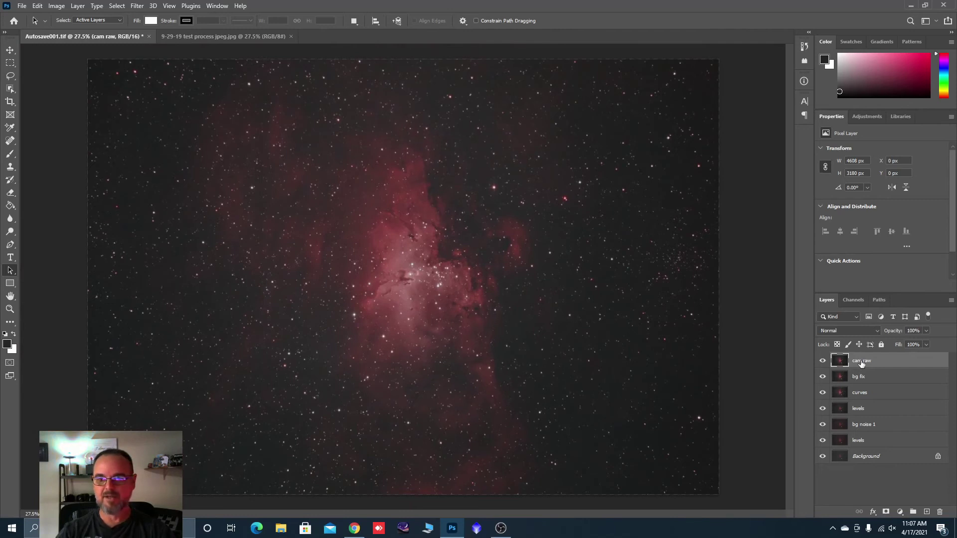
Step: Duplicate the cam raw layer and name the copy "bg noise"
drag(861, 362, 927, 509)
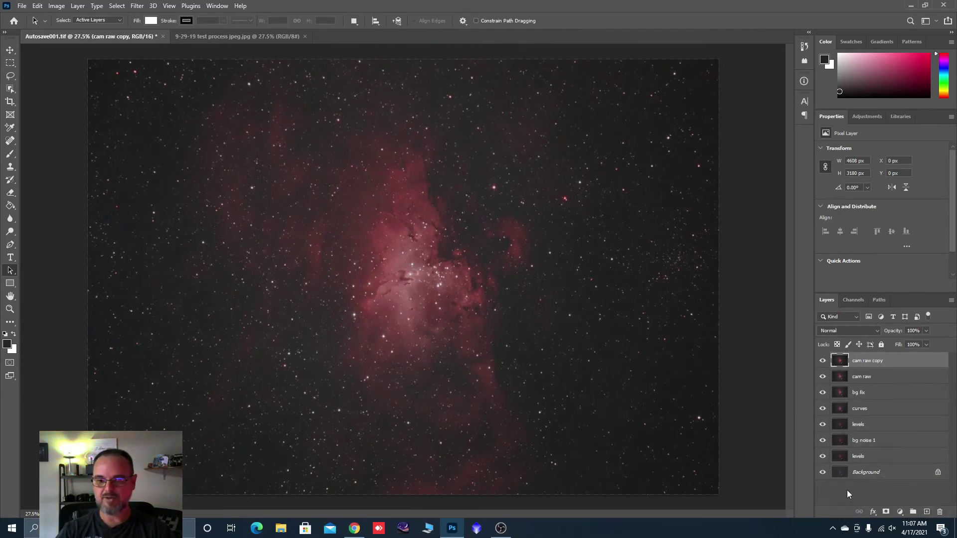
double_click(871, 366)
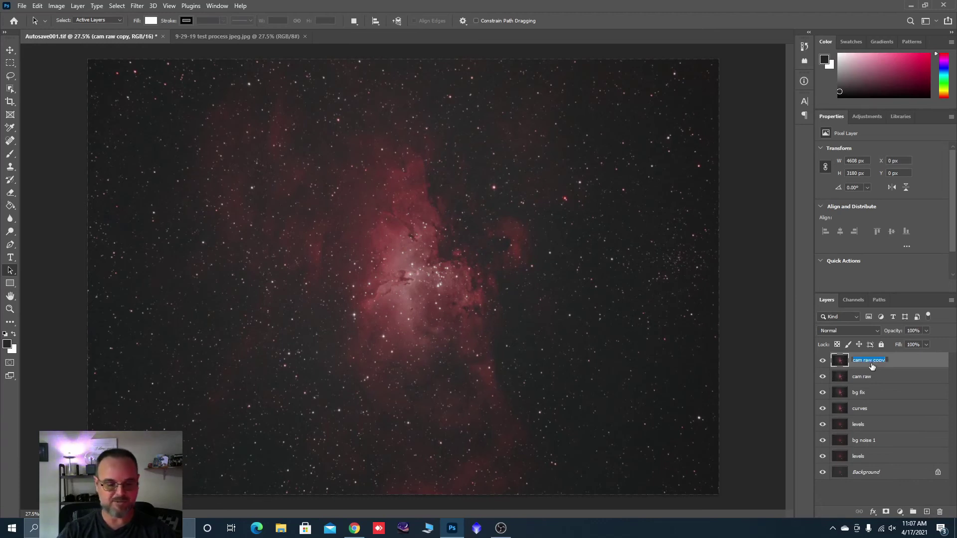
text(bg noise)
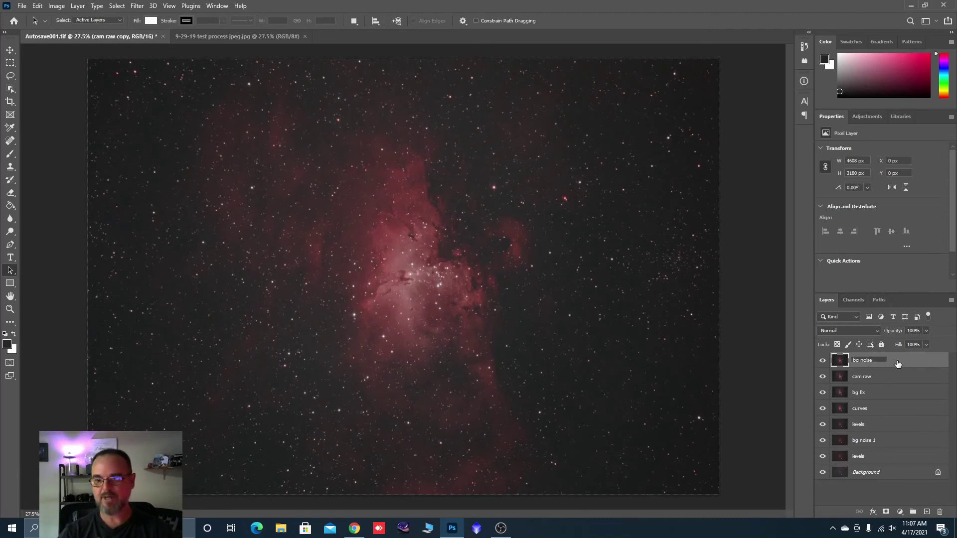
key(Return)
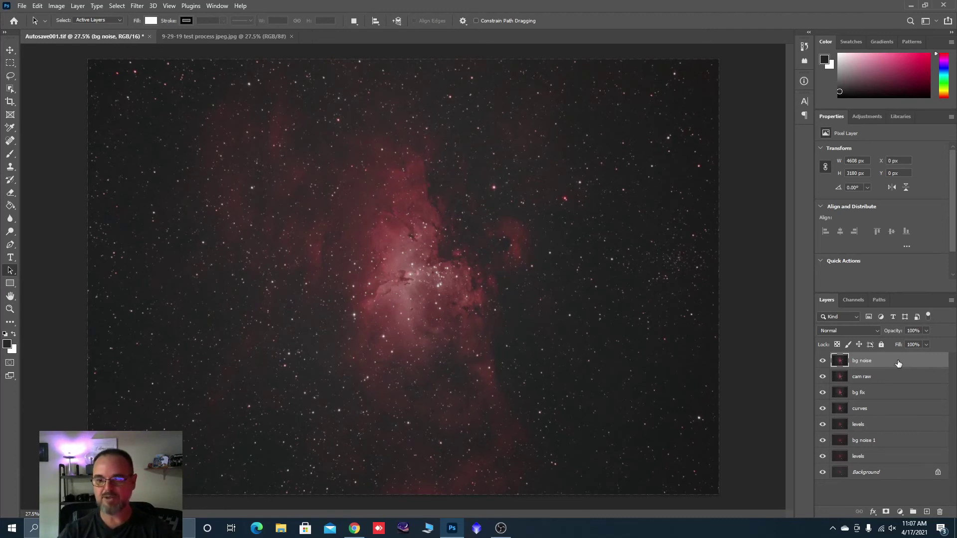
Step: Duplicate the bg noise layer and open the copy in the Camera Raw filter, focused on the nebula's edge and background
drag(868, 361, 927, 511)
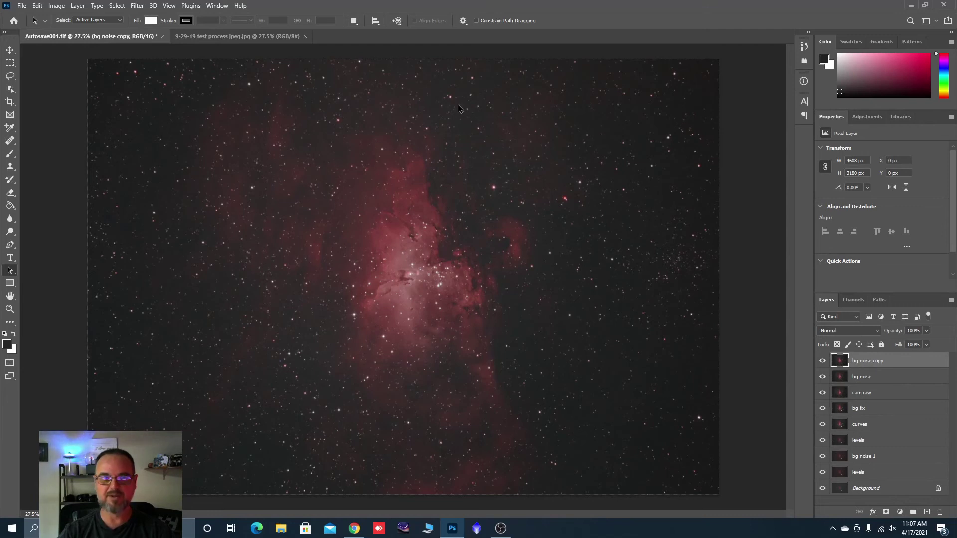
click(137, 6)
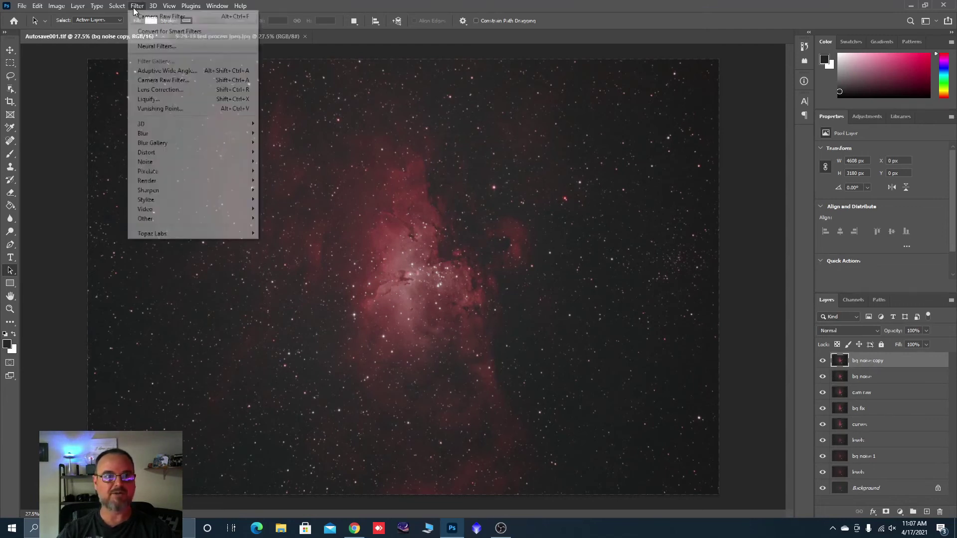
click(161, 80)
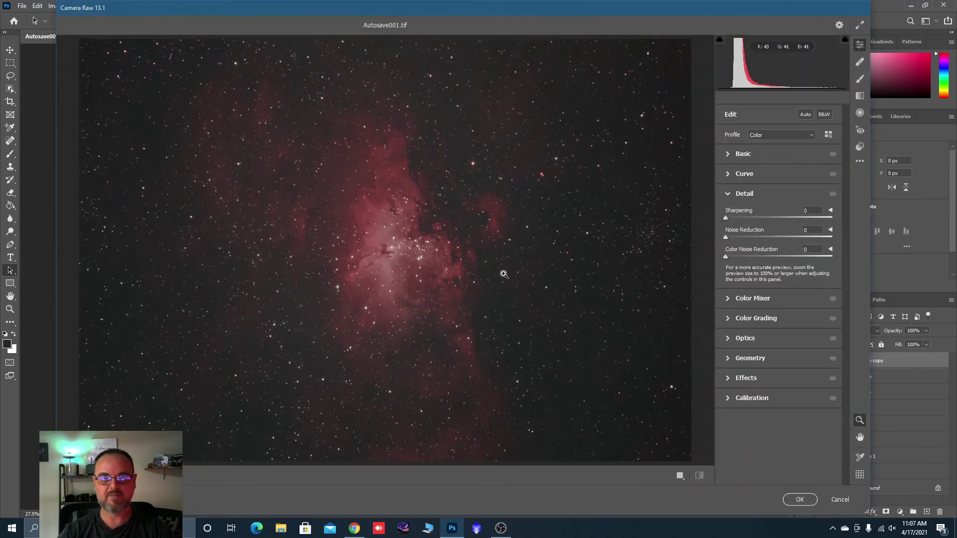
click(581, 288)
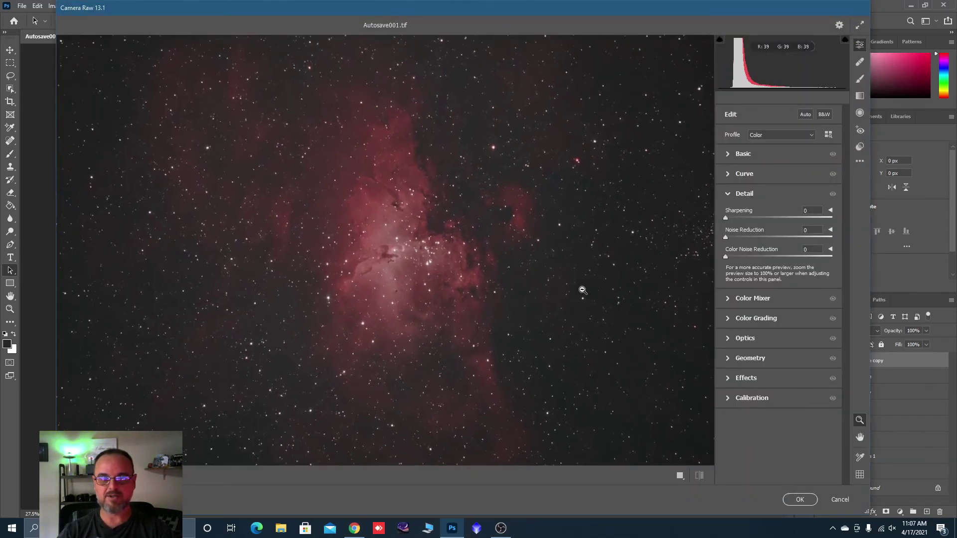
drag(559, 274, 615, 309)
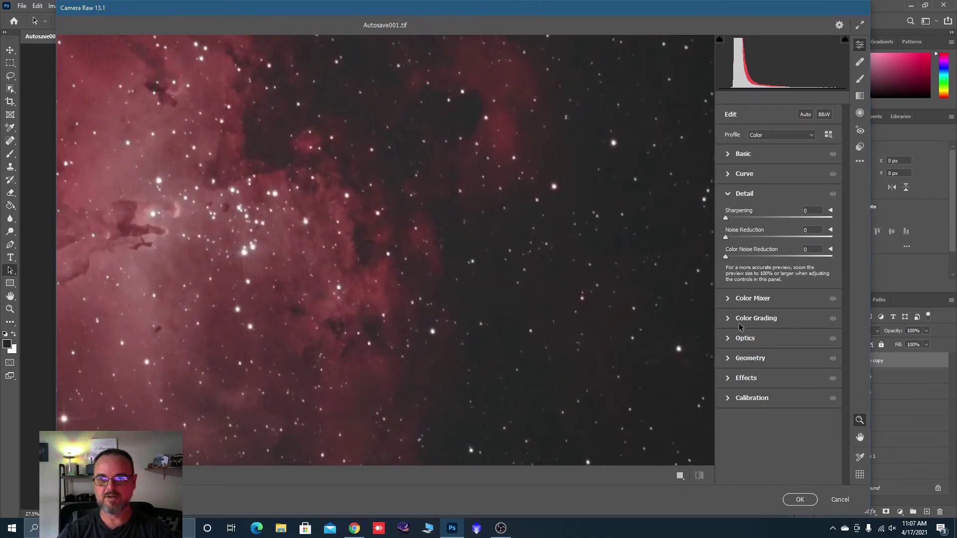
Step: Set Noise Reduction to 30 and Color Noise Reduction to 27, and apply the Camera Raw adjustments
drag(725, 238, 771, 241)
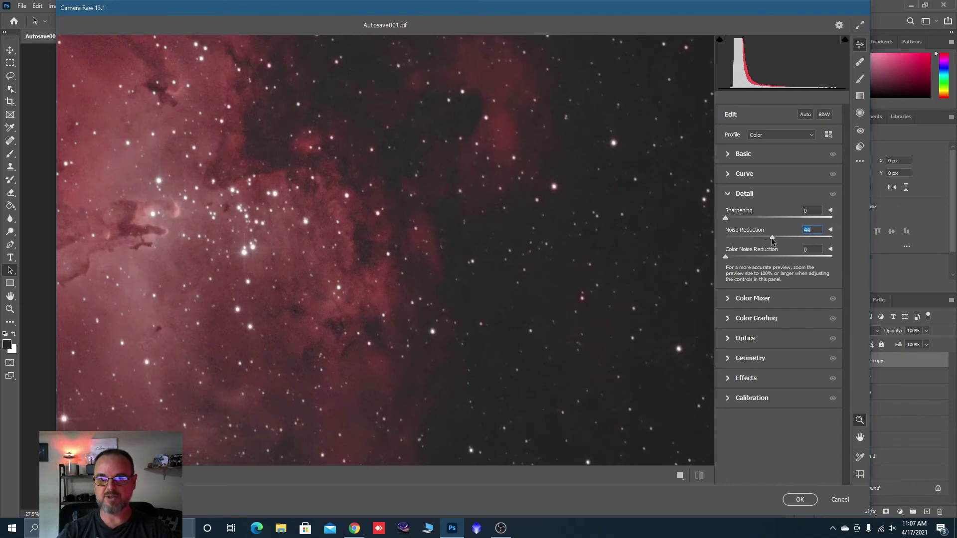
drag(726, 256, 760, 258)
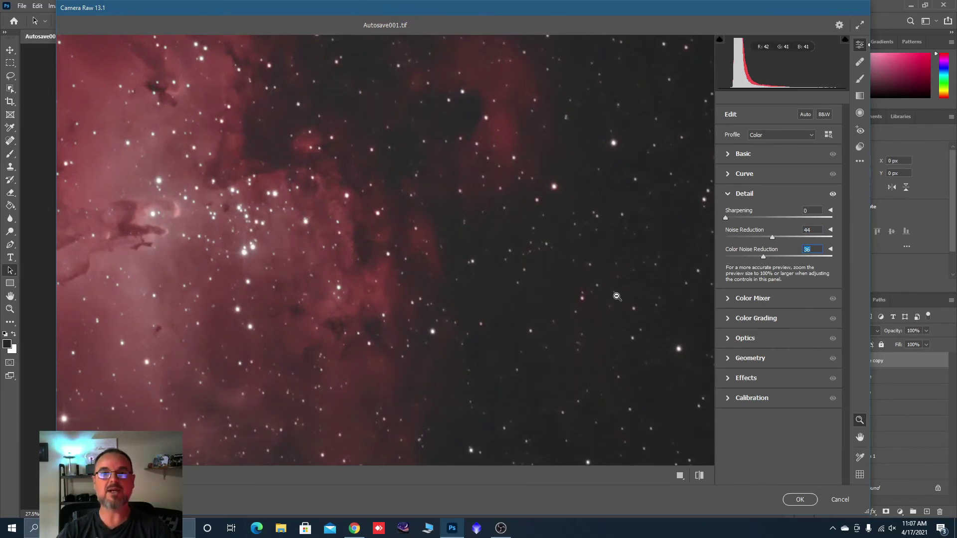
drag(772, 238, 753, 257)
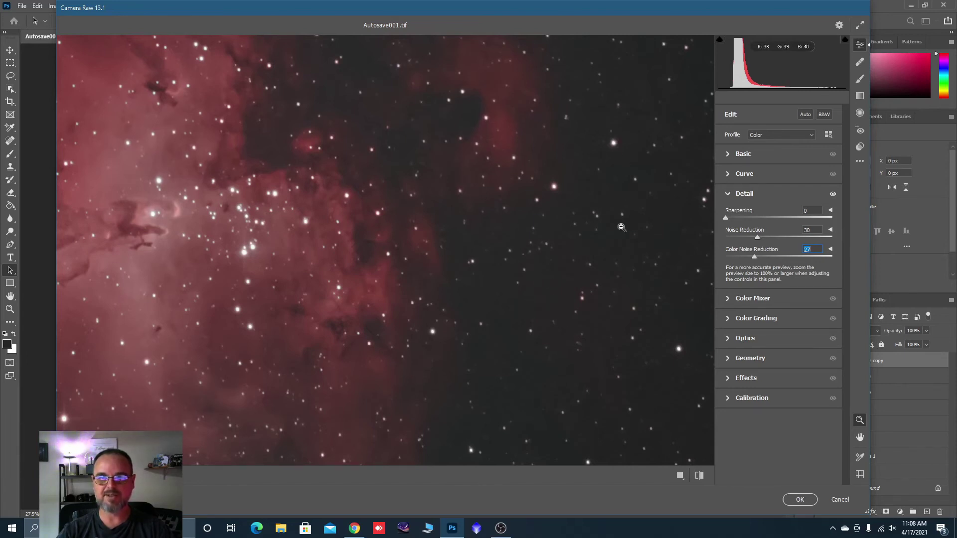
click(800, 500)
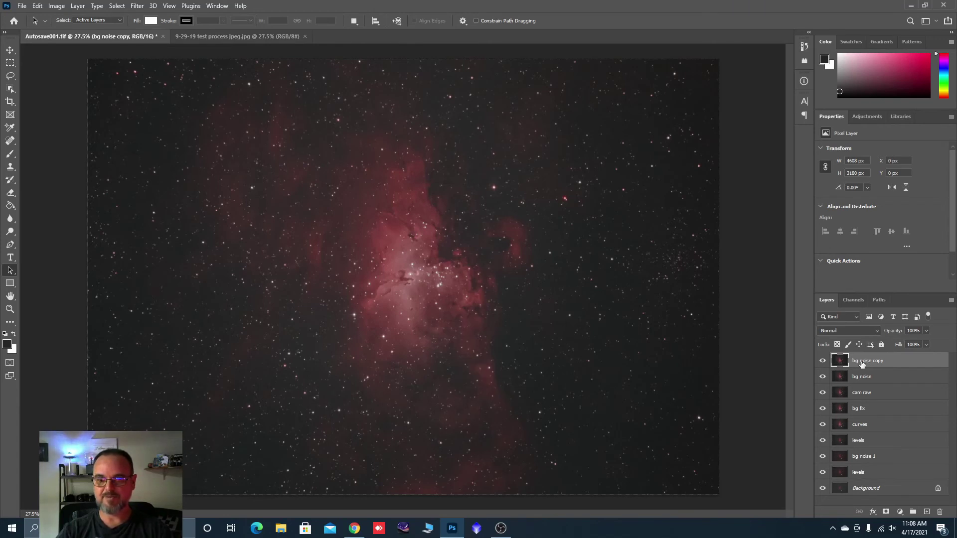
Step: Compare the dark background up close with the bg noise copy layer hidden and shown
scroll(587, 298, up, 5)
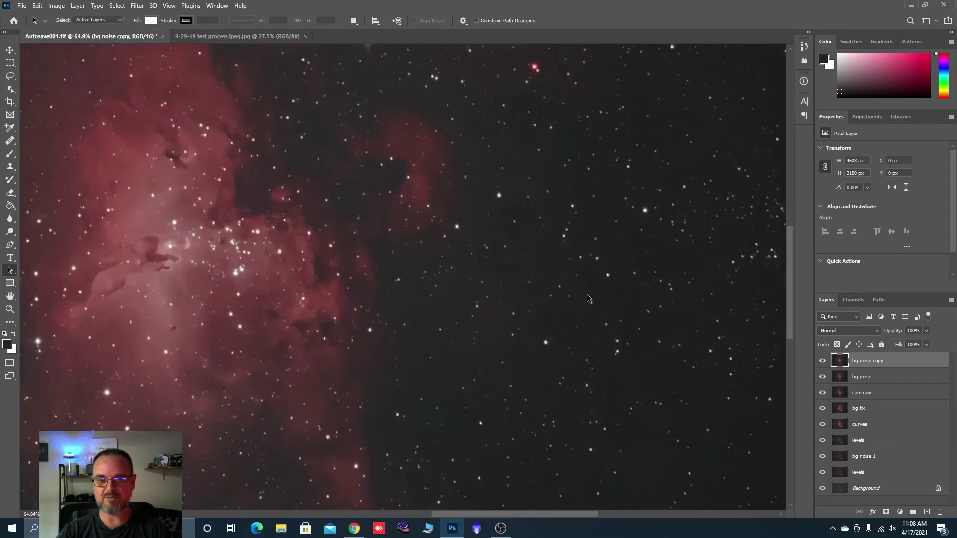
click(822, 362)
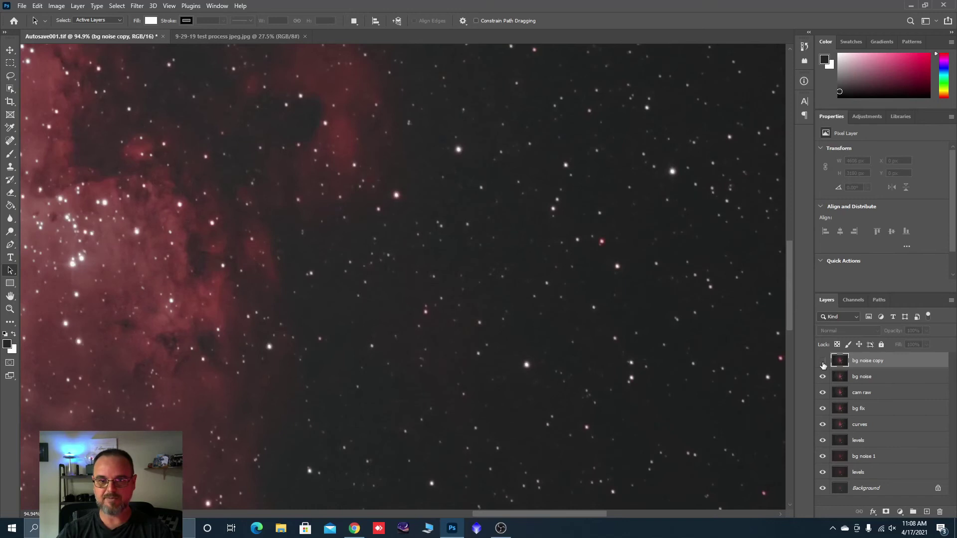
click(822, 363)
scroll(498, 307, up, 3)
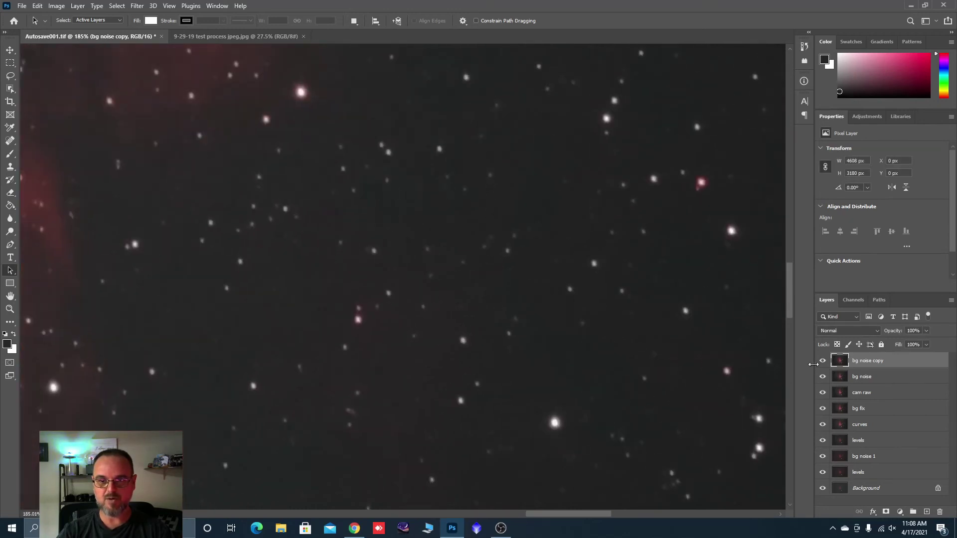
click(822, 362)
click(822, 363)
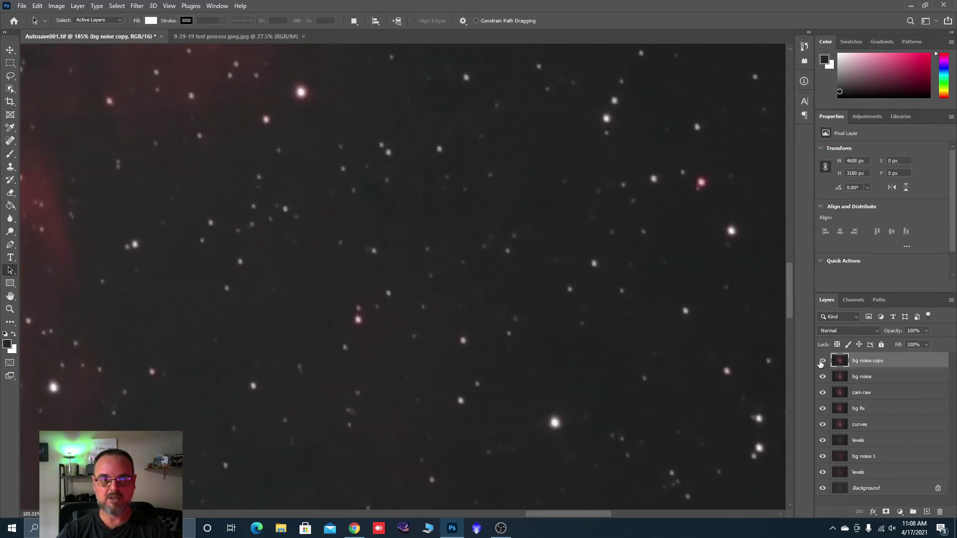
click(822, 362)
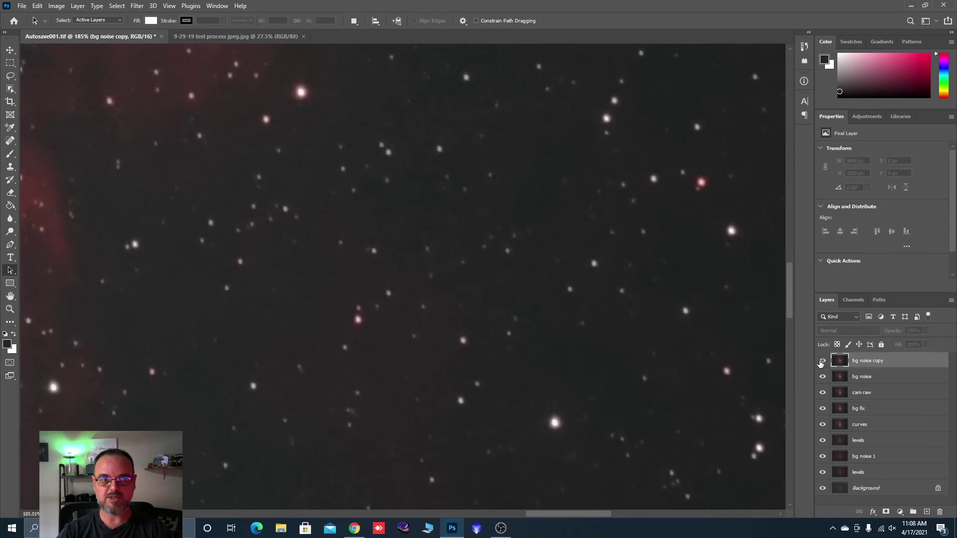
click(821, 362)
scroll(485, 237, down, 10)
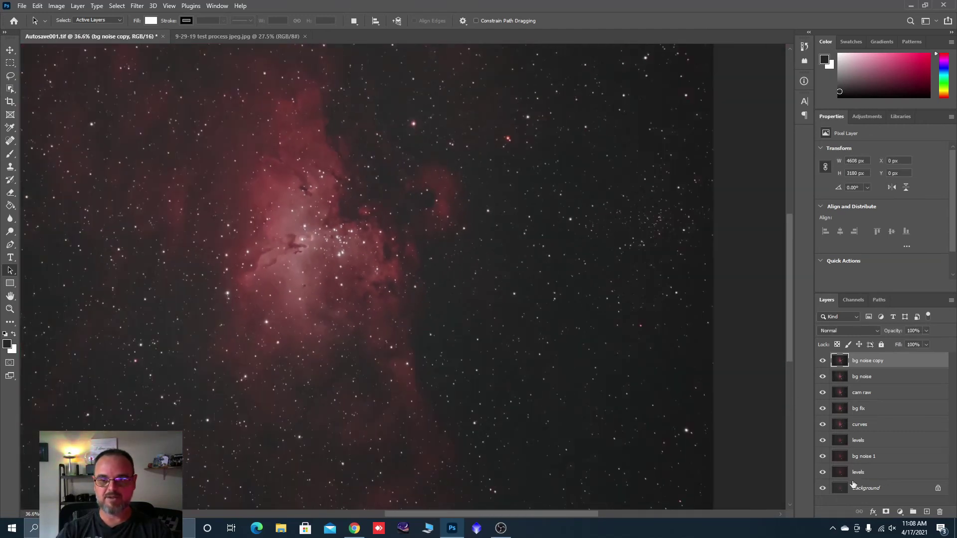
Step: Add a layer mask to the bg noise copy layer, and select and copy the whole bg noise layer image
click(885, 511)
click(839, 380)
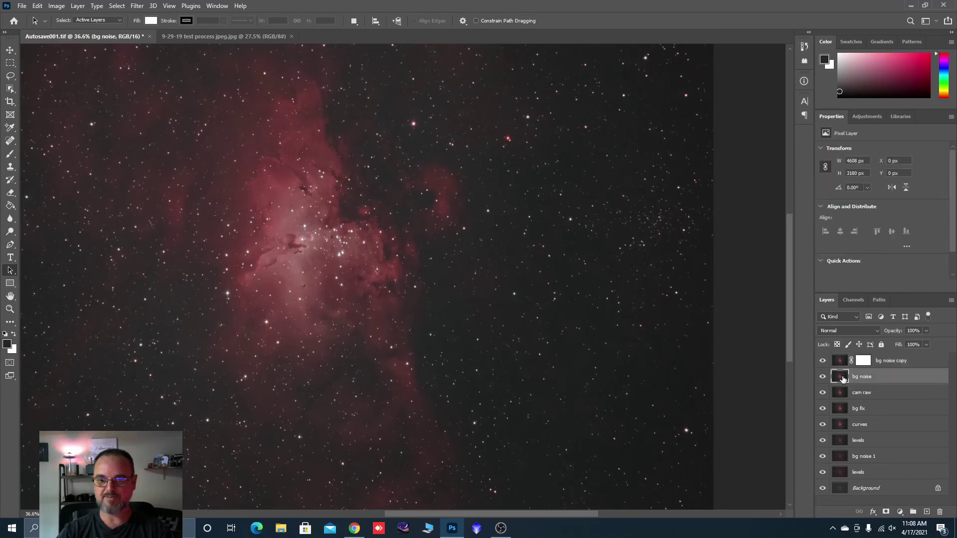
key(ctrl+0)
scroll(565, 286, up, 1)
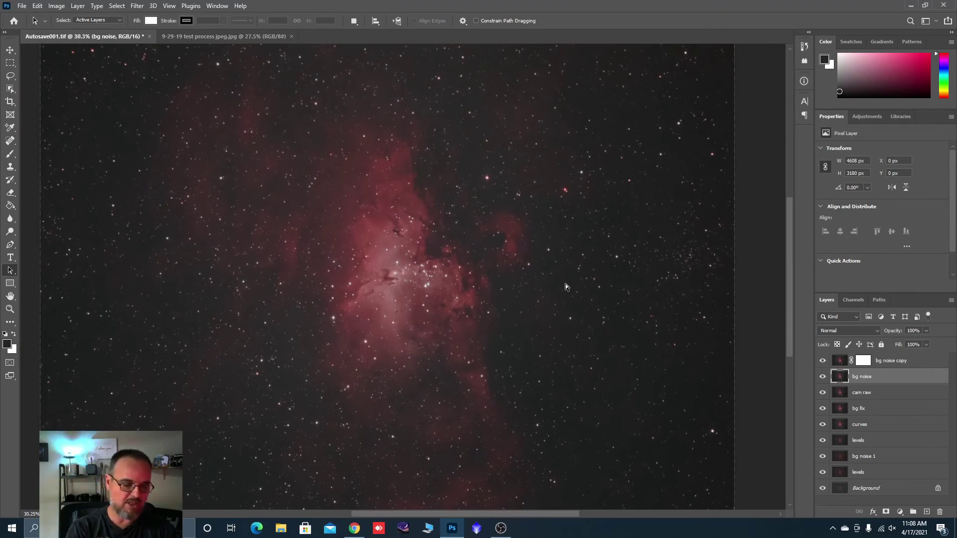
key(ctrl+a)
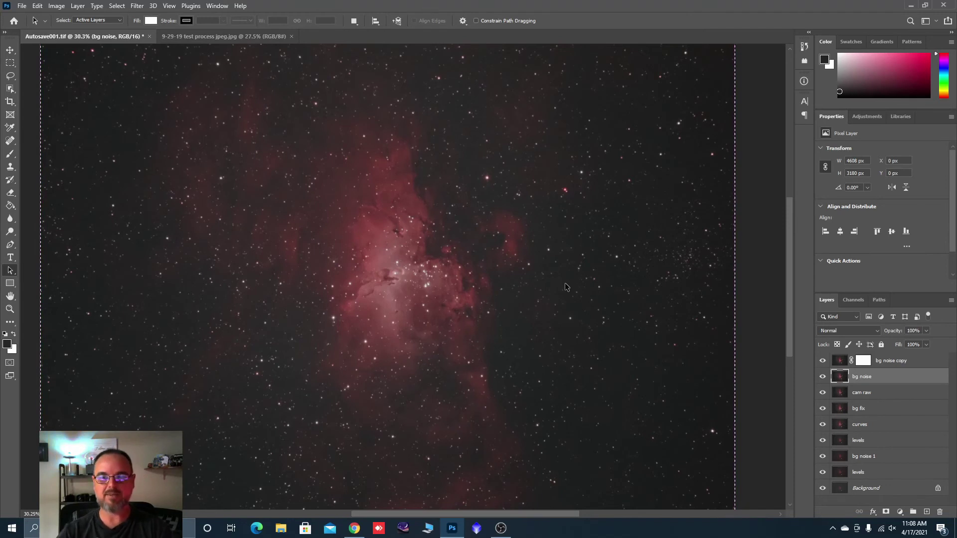
key(x)
Step: Paste the copied image into the bg noise copy layer's mask and invert the mask
alt+click(863, 365)
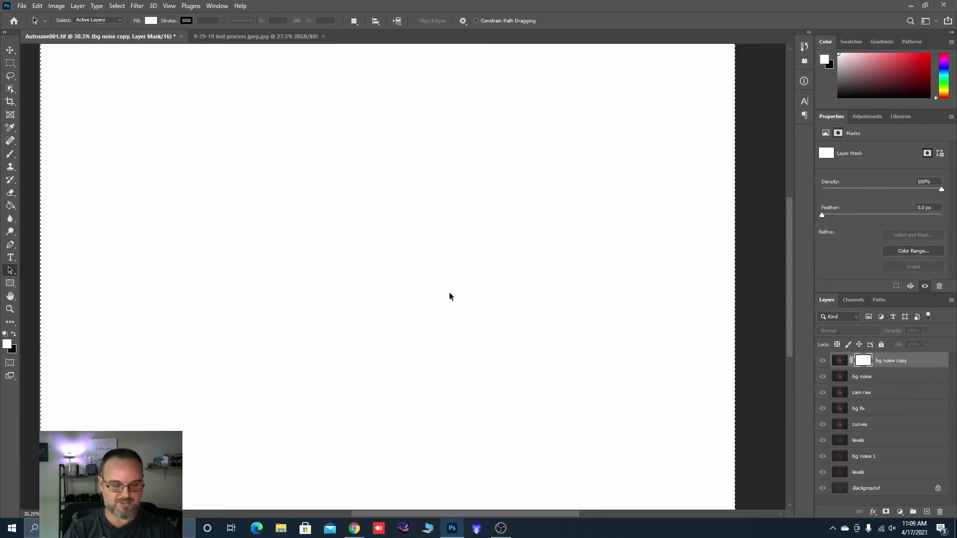
key(ctrl+v)
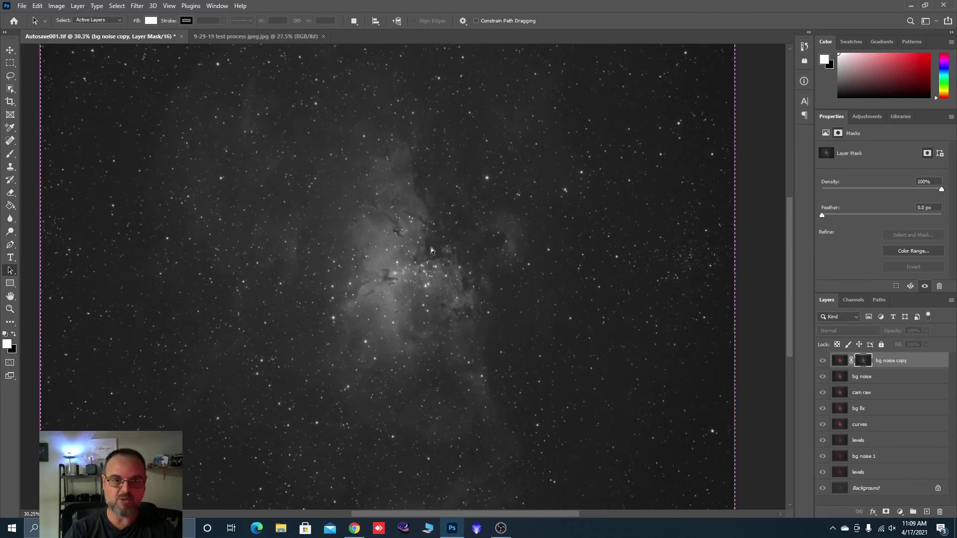
key(ctrl+i)
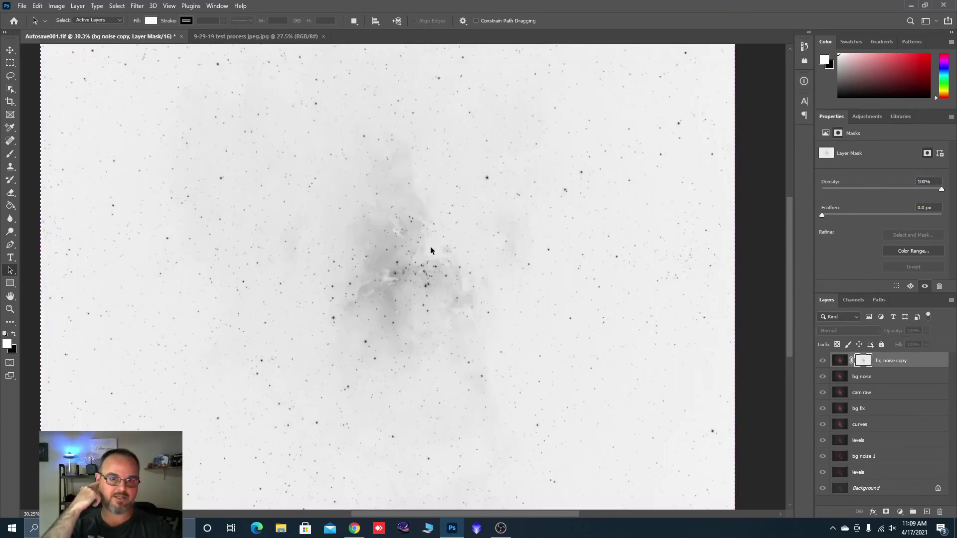
scroll(584, 247, down, 1)
scroll(588, 248, down, 1)
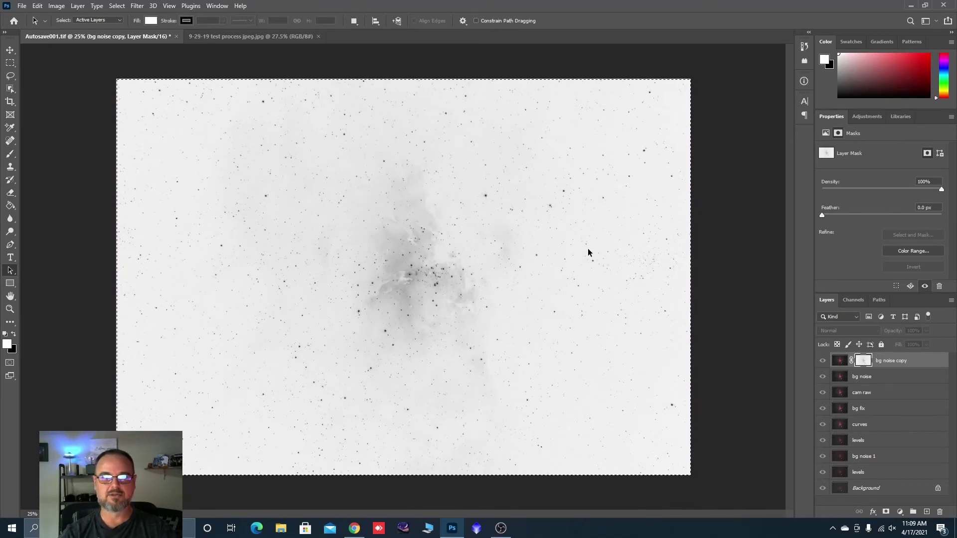
scroll(587, 248, up, 1)
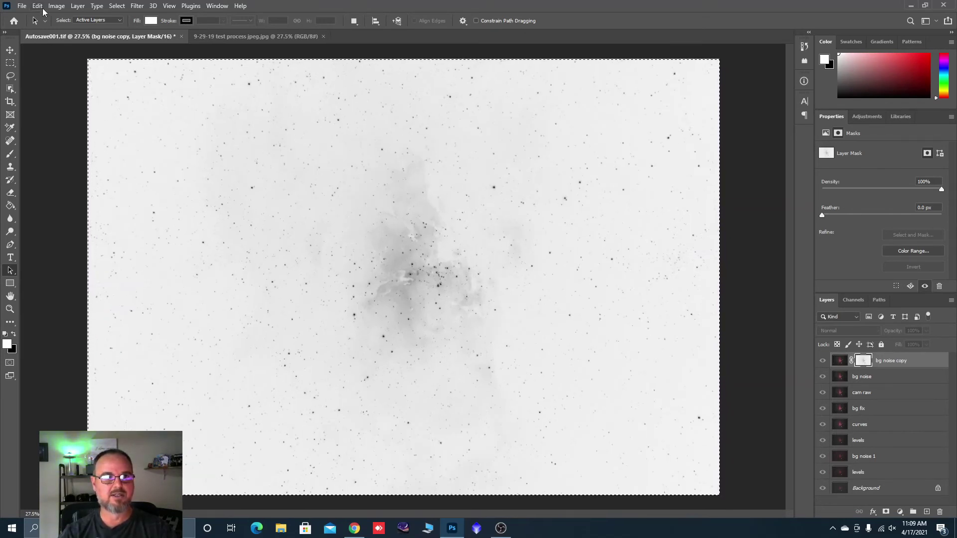
Step: Apply Levels to the mask with a black input level of 207 and a white input level of 237
click(60, 7)
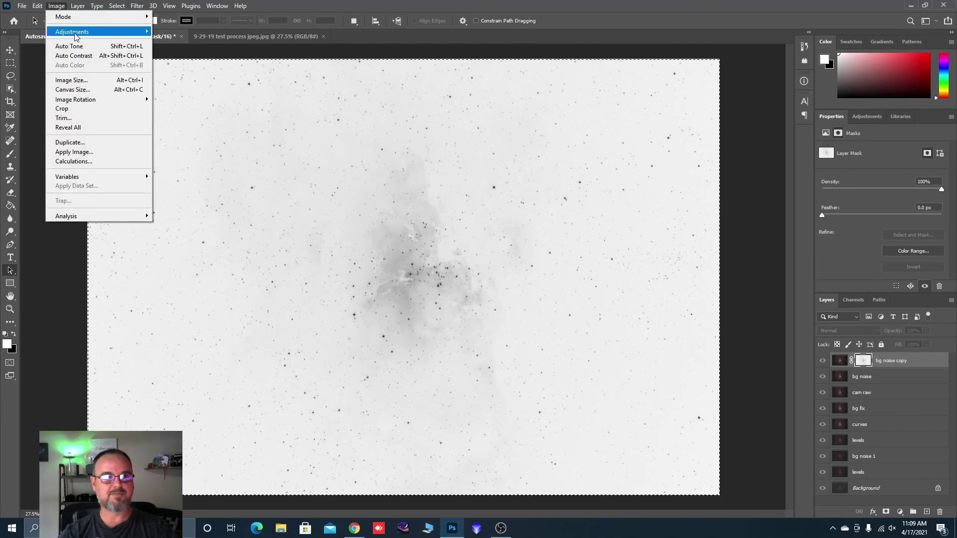
mouse_move(125, 32)
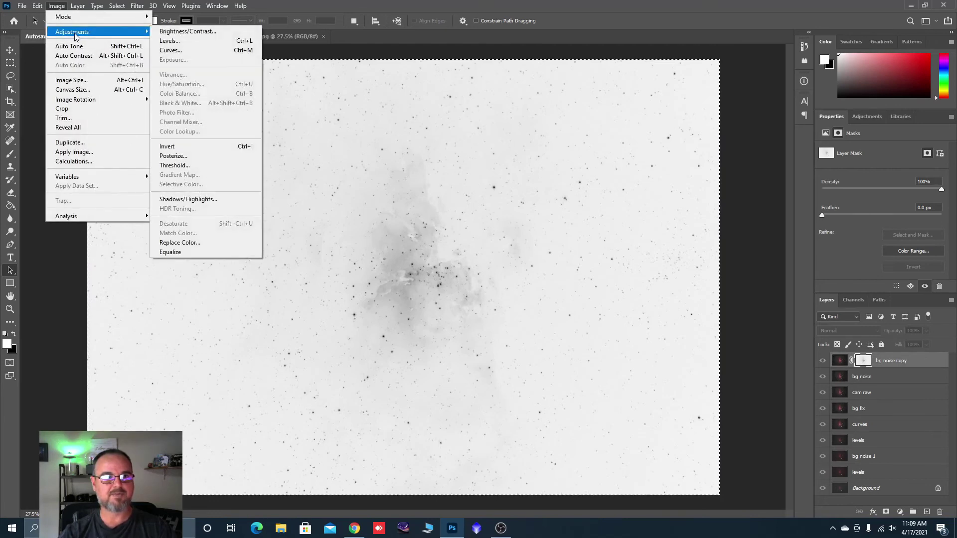
click(165, 41)
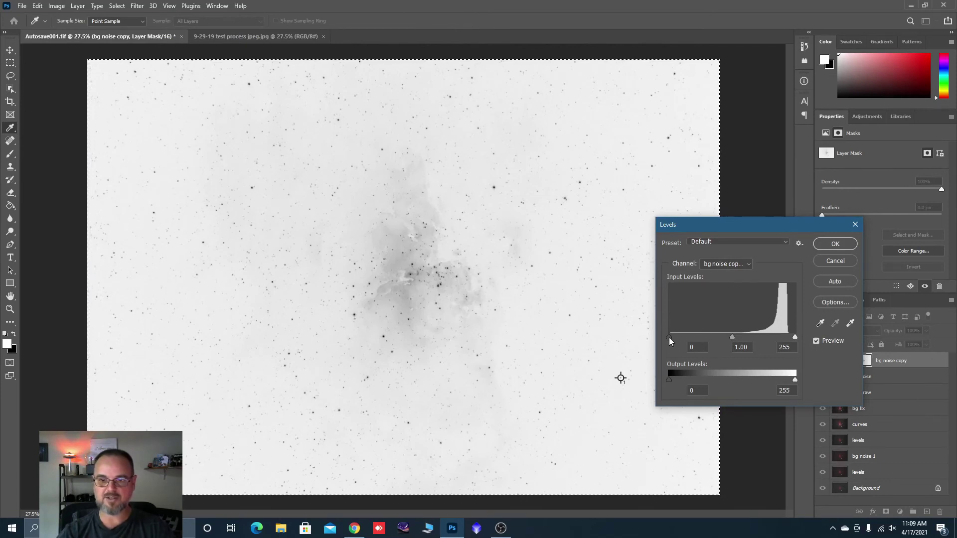
drag(669, 337, 748, 343)
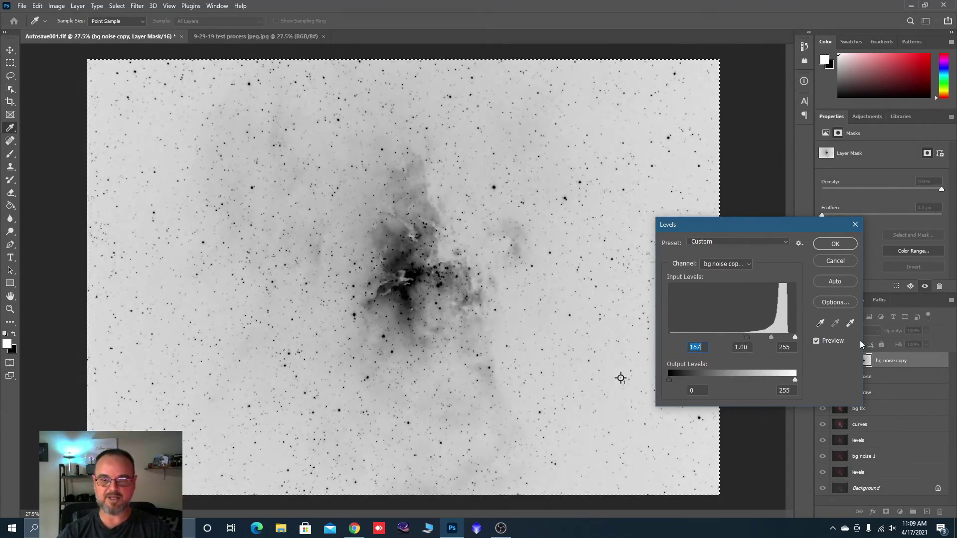
drag(746, 339, 770, 338)
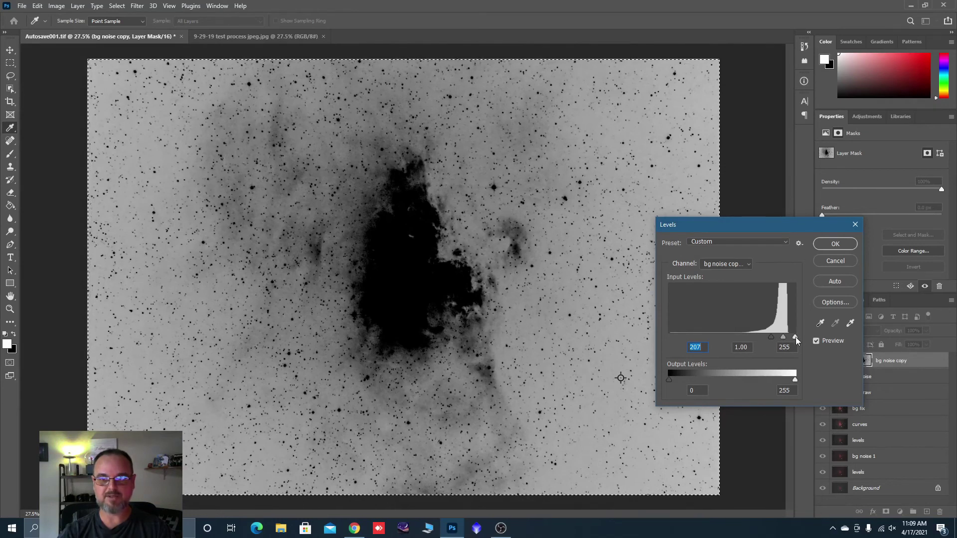
drag(791, 338, 788, 342)
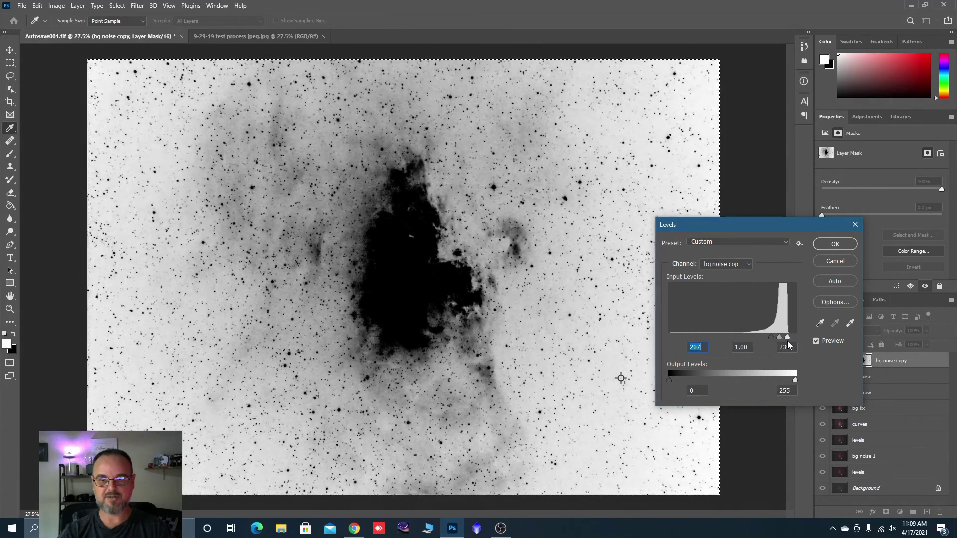
click(784, 347)
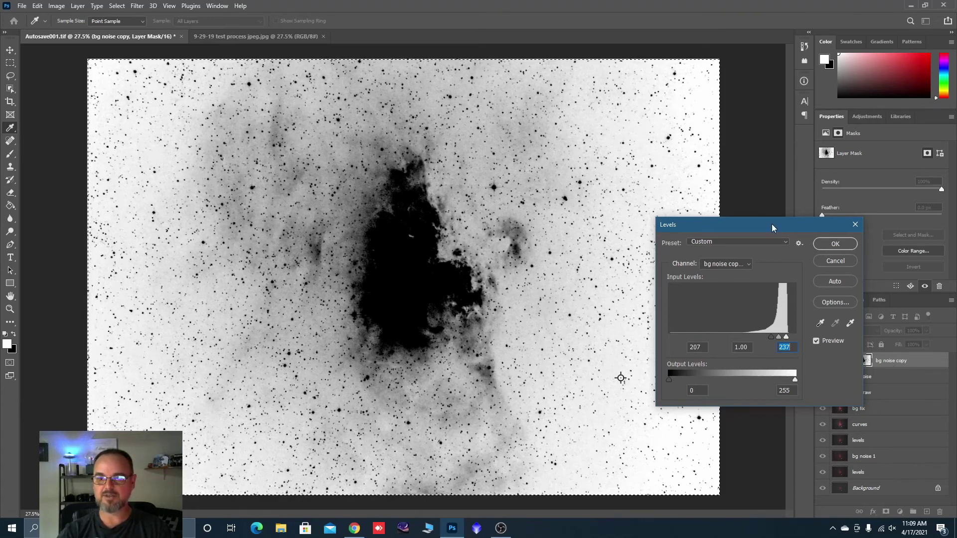
drag(772, 224, 783, 99)
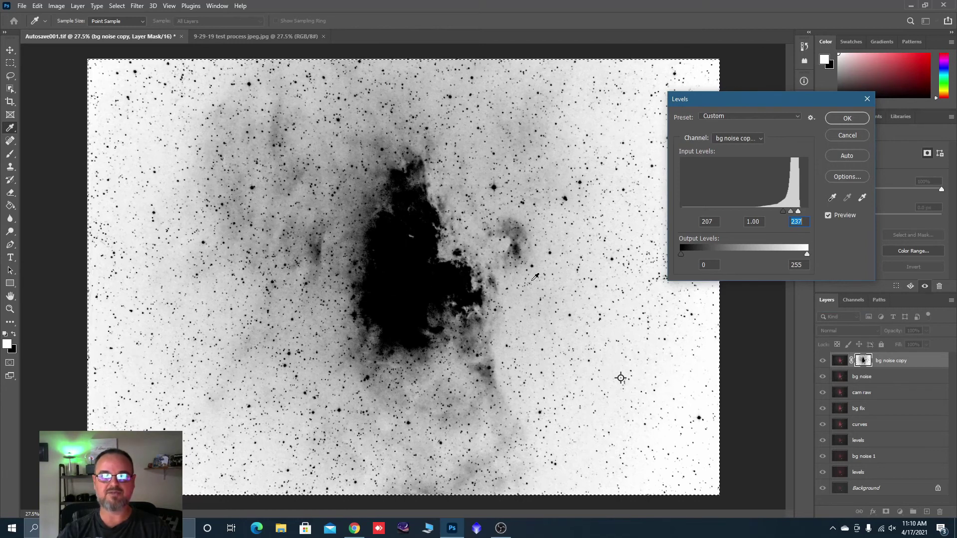
click(847, 119)
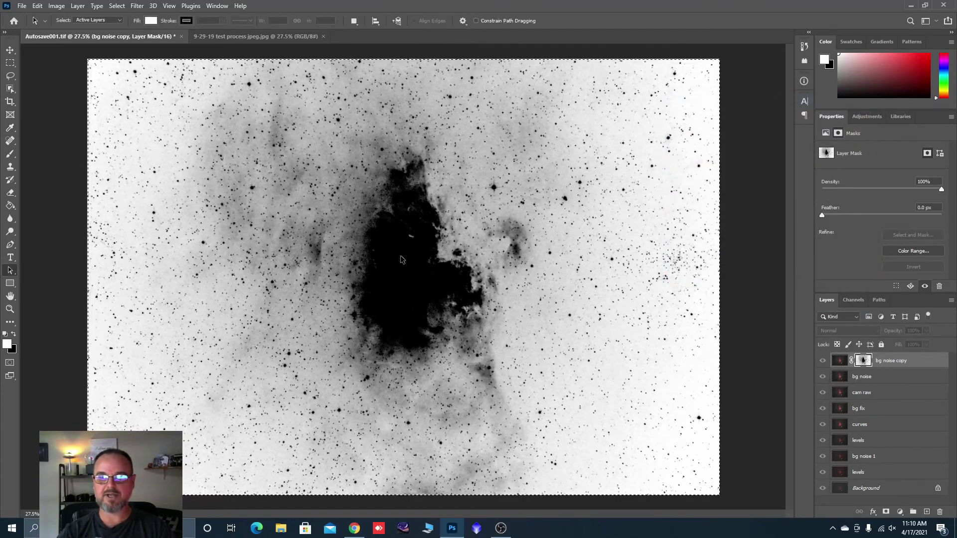
Step: Merge the masked bg noise copy layer down into the bg noise layer
right_click(879, 364)
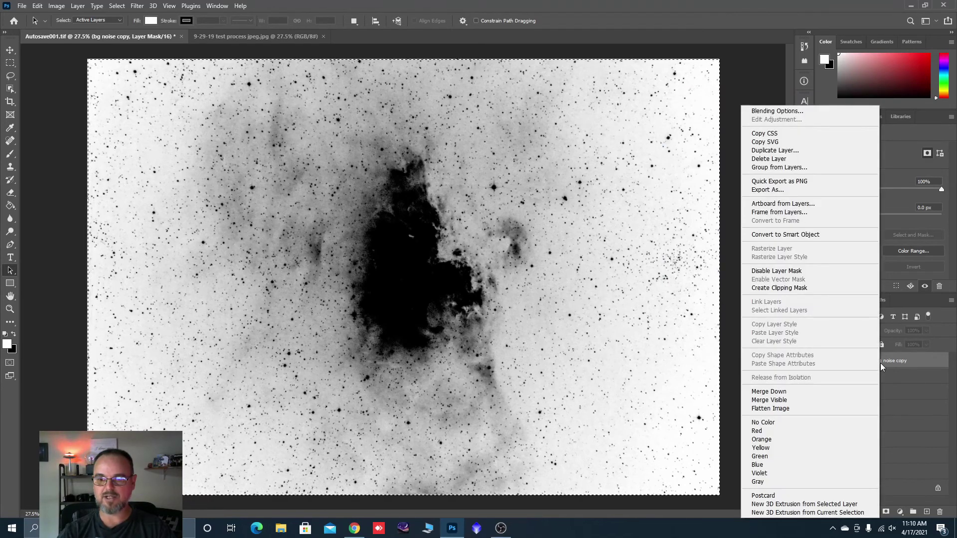
click(786, 392)
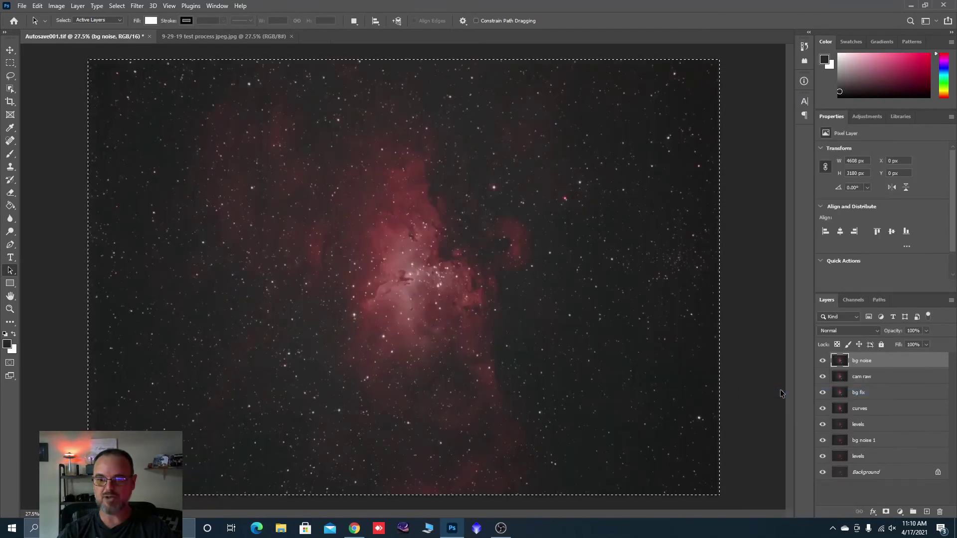
scroll(431, 227, up, 4)
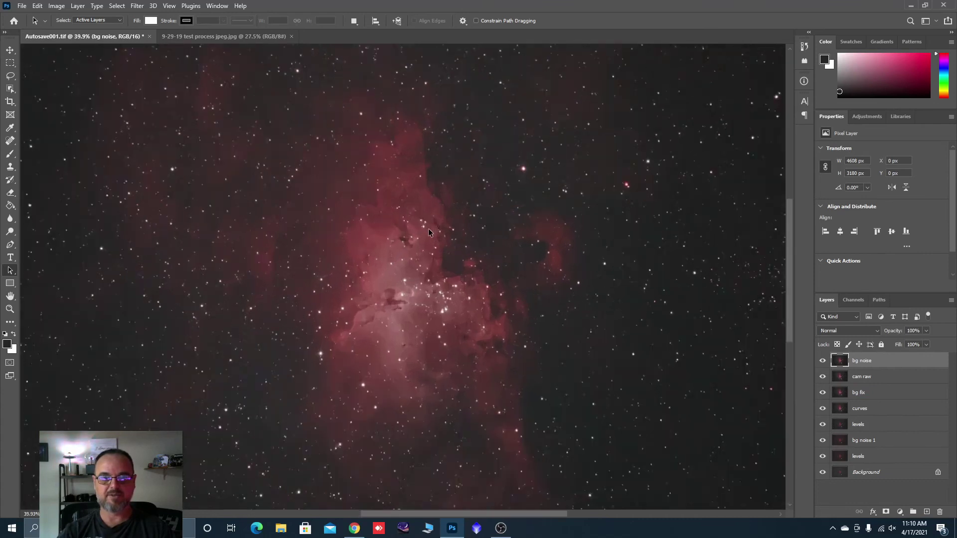
Step: Compare the dark starfield beside the nebula with the bg noise layer hidden and shown to check the background noise reduction
scroll(658, 344, up, 4)
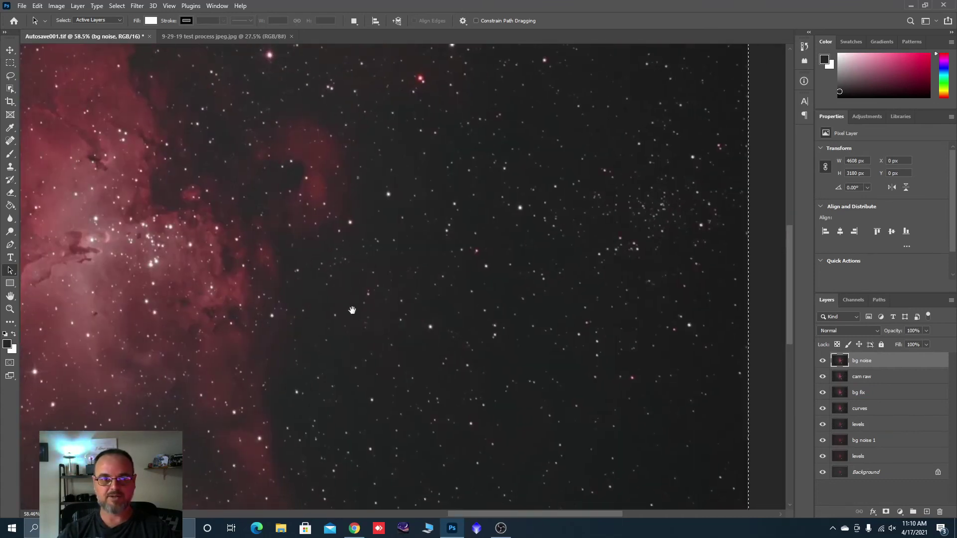
drag(498, 310, 392, 309)
scroll(392, 310, up, 2)
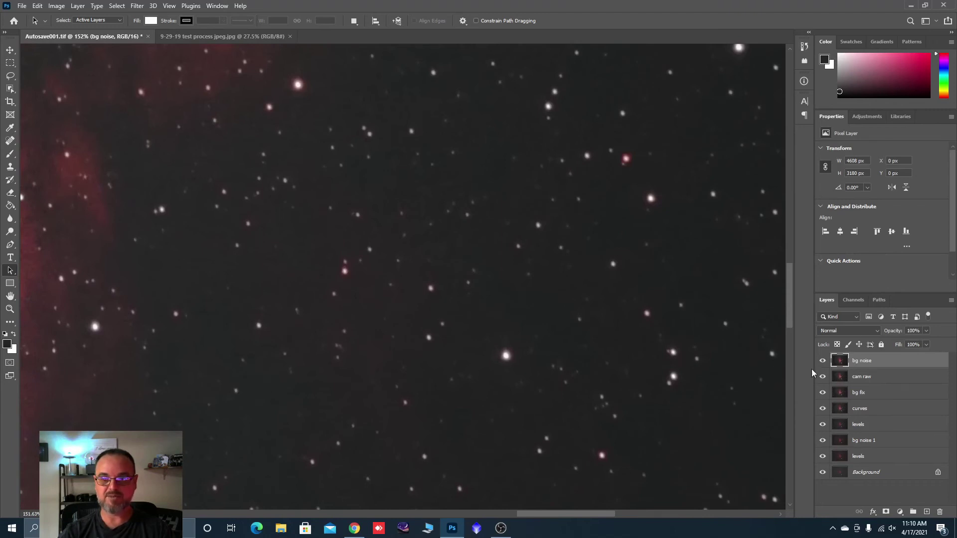
click(822, 361)
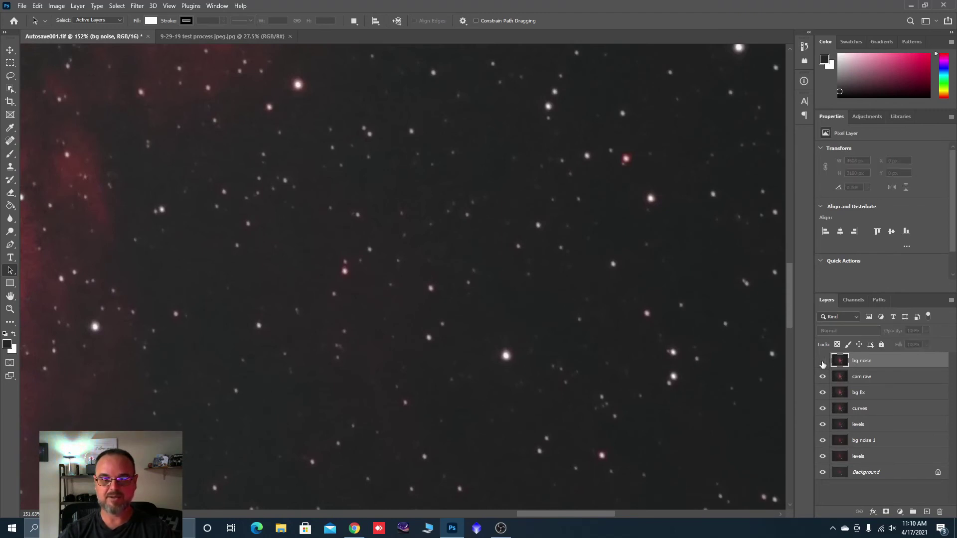
click(823, 361)
scroll(466, 320, up, 2)
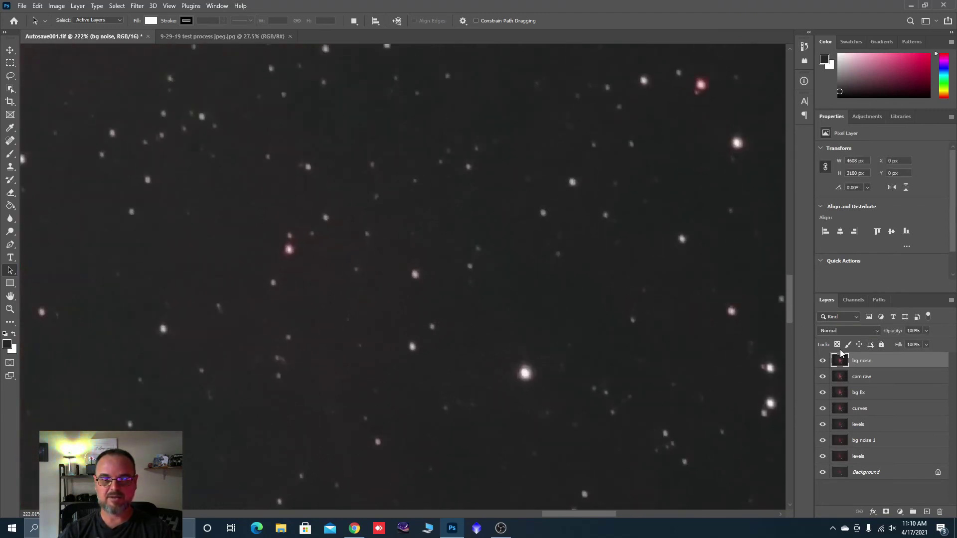
click(822, 361)
click(822, 362)
click(823, 361)
click(822, 361)
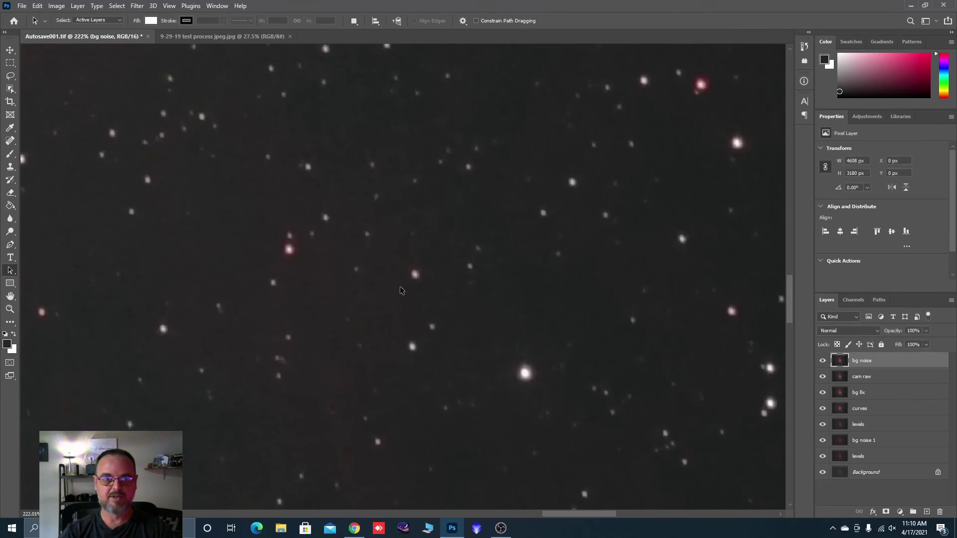
Step: Compare the nebula's central pillars with the bg noise layer hidden and shown to check that their detail is preserved
drag(292, 288, 487, 241)
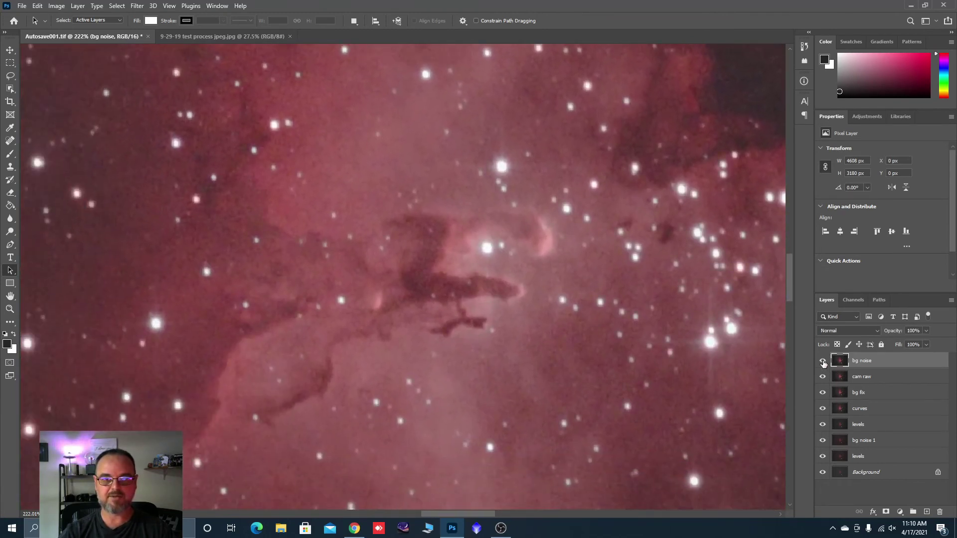
click(822, 362)
click(823, 361)
click(823, 362)
click(823, 361)
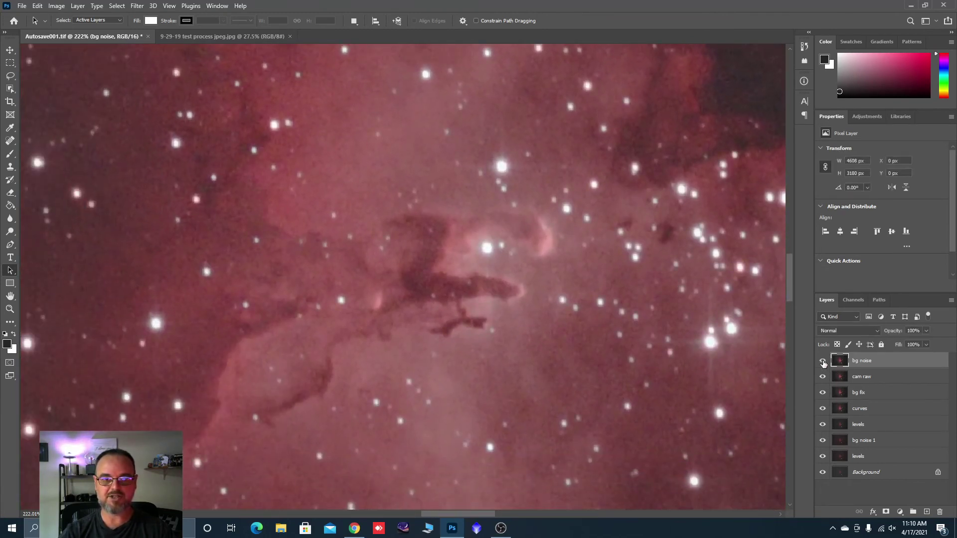
click(823, 361)
click(823, 362)
scroll(471, 280, down, 10)
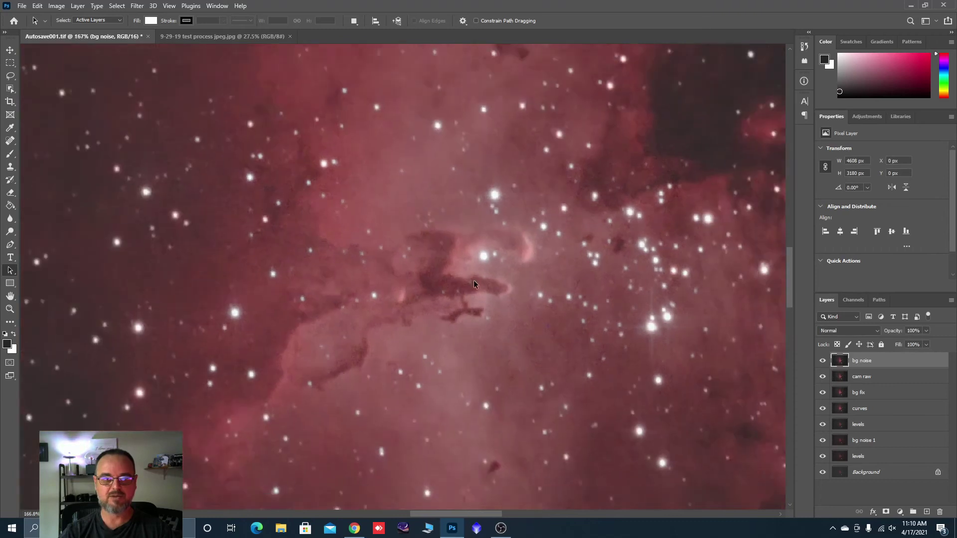
scroll(468, 279, down, 2)
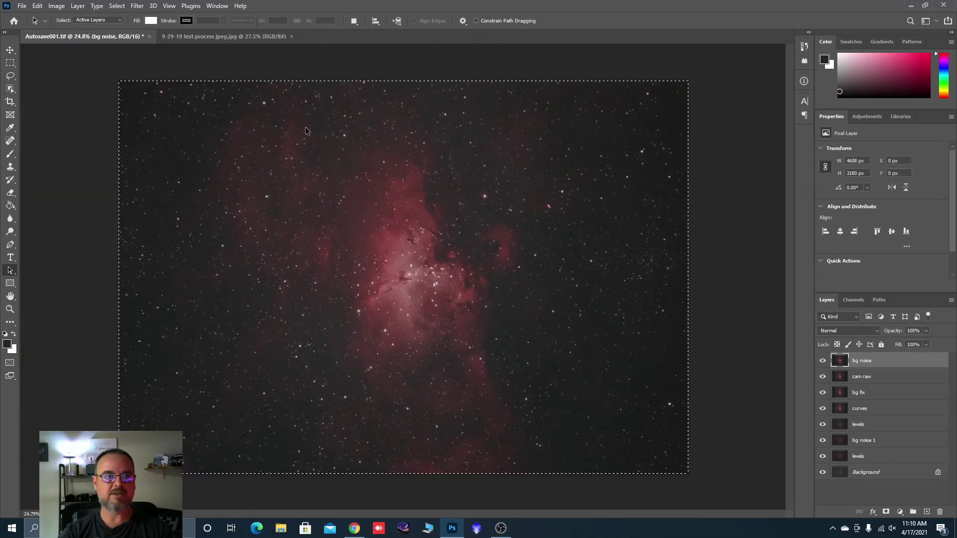
Step: Clear the selection, duplicate the bg noise layer and name the copy "smart sharpen"
click(117, 6)
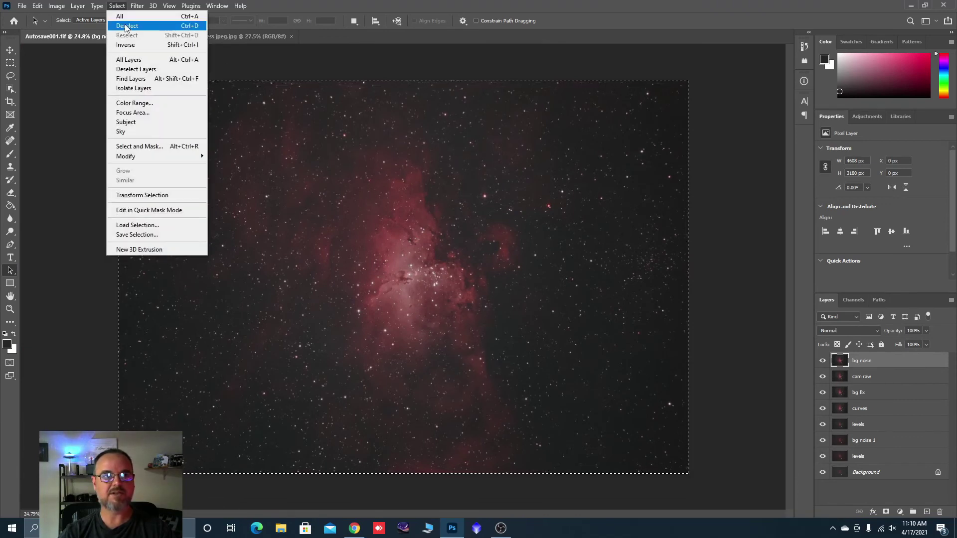
click(125, 27)
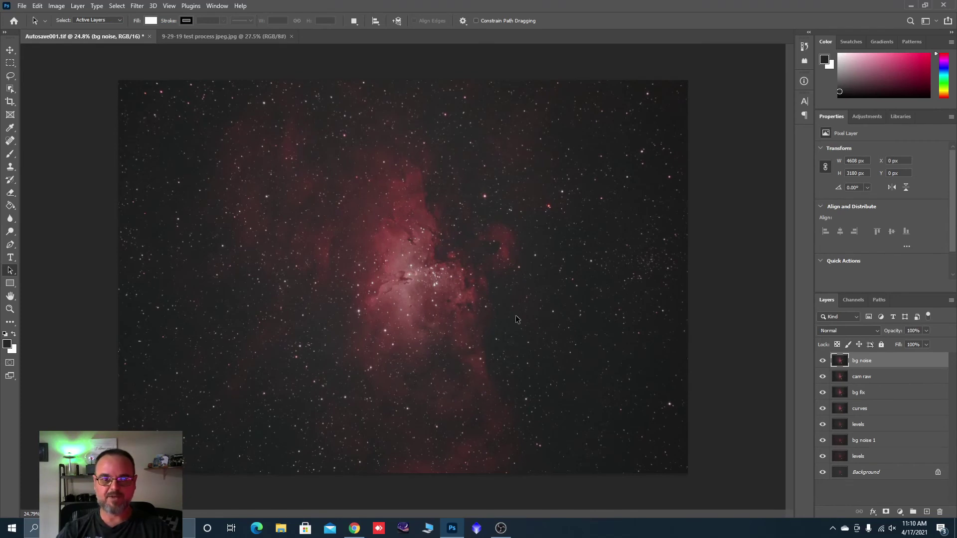
drag(863, 364, 925, 510)
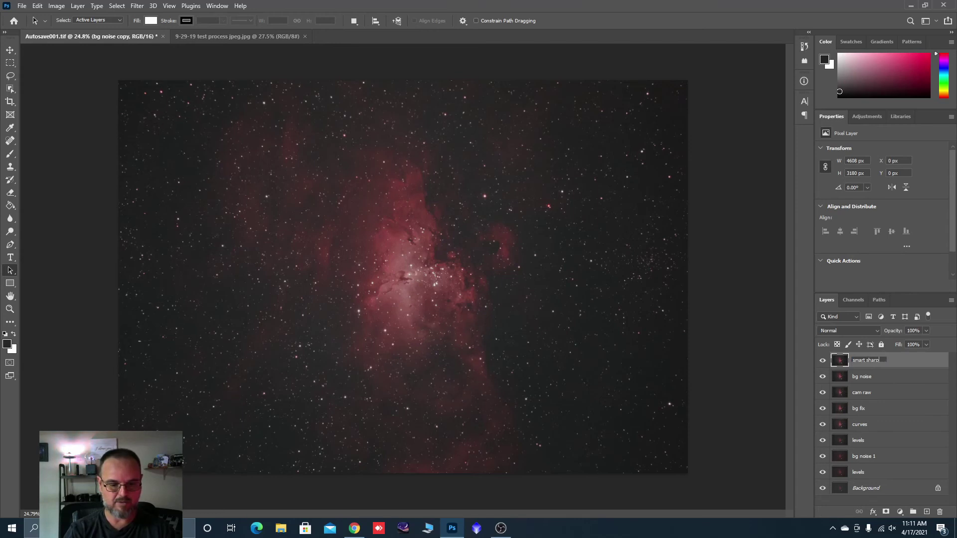
click(900, 367)
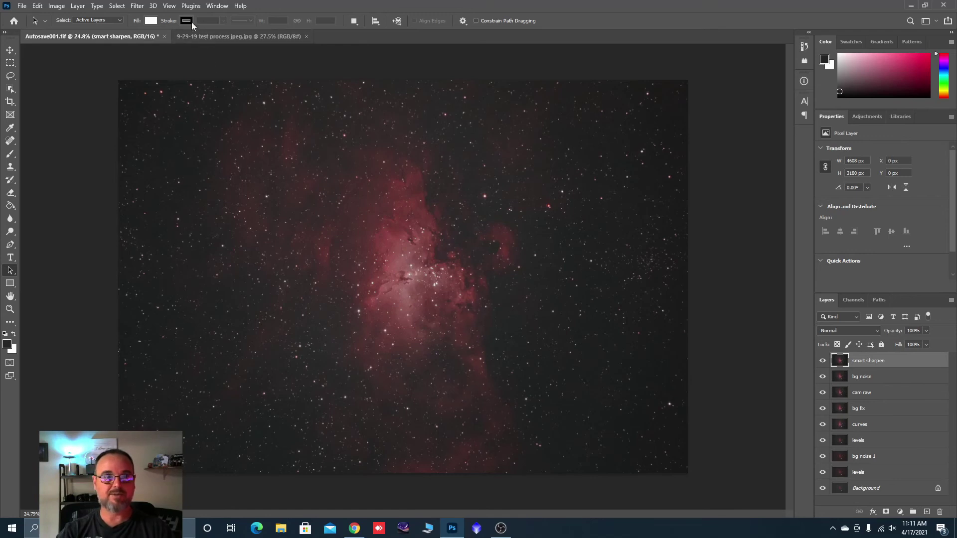
Step: Apply Smart Sharpen to the smart sharpen layer with amount 200%, radius 2.9 px, reduce noise 60% and Lens Blur removal
click(136, 6)
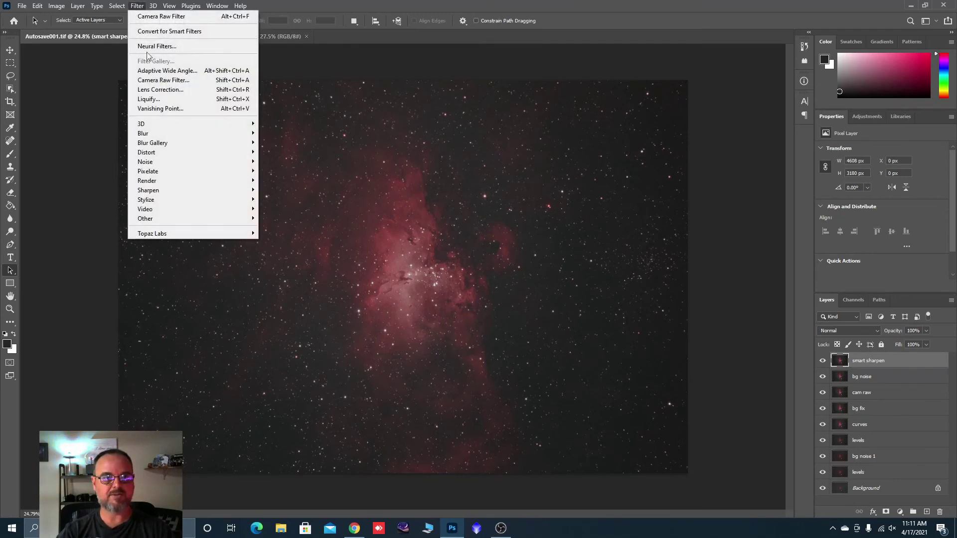
mouse_move(162, 192)
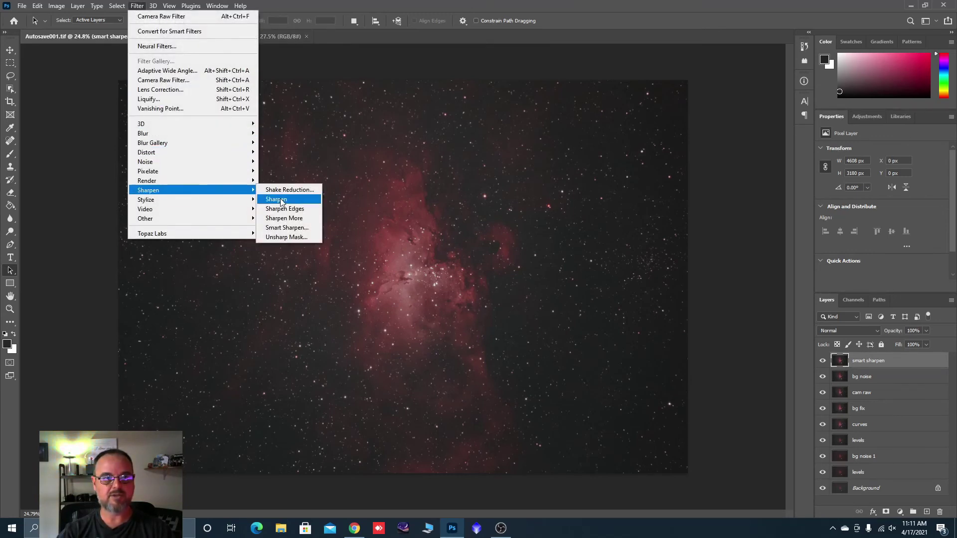
click(283, 228)
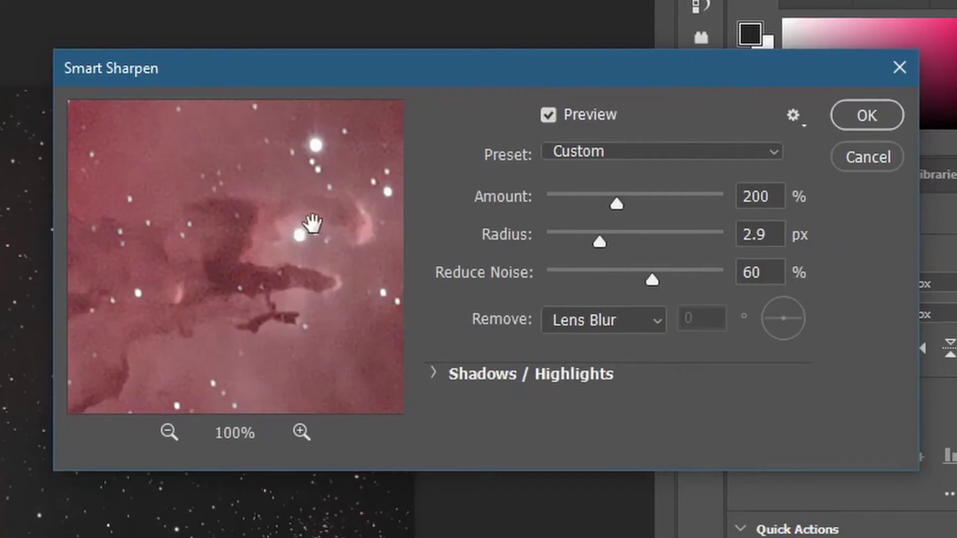
drag(645, 136, 620, 156)
drag(249, 274, 121, 345)
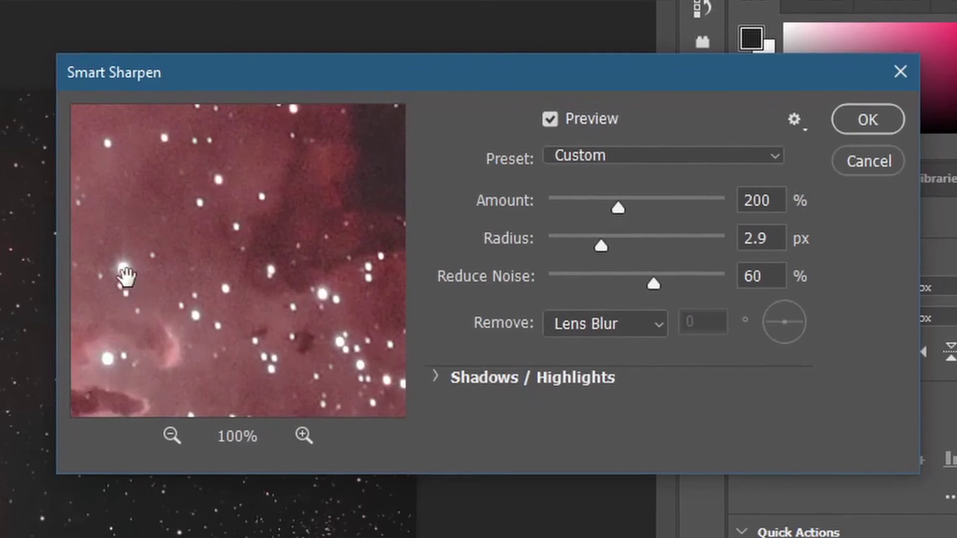
drag(126, 276, 233, 301)
drag(223, 349, 279, 237)
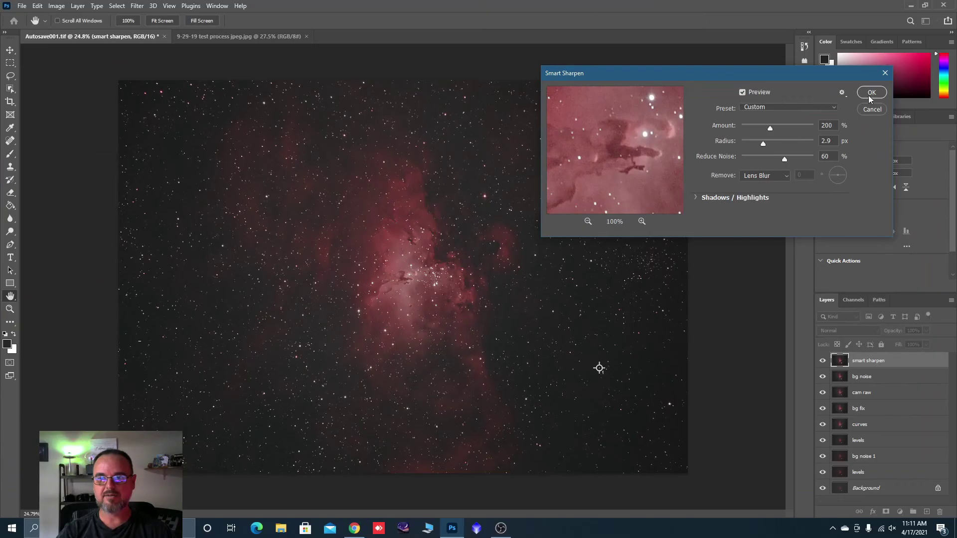
click(868, 124)
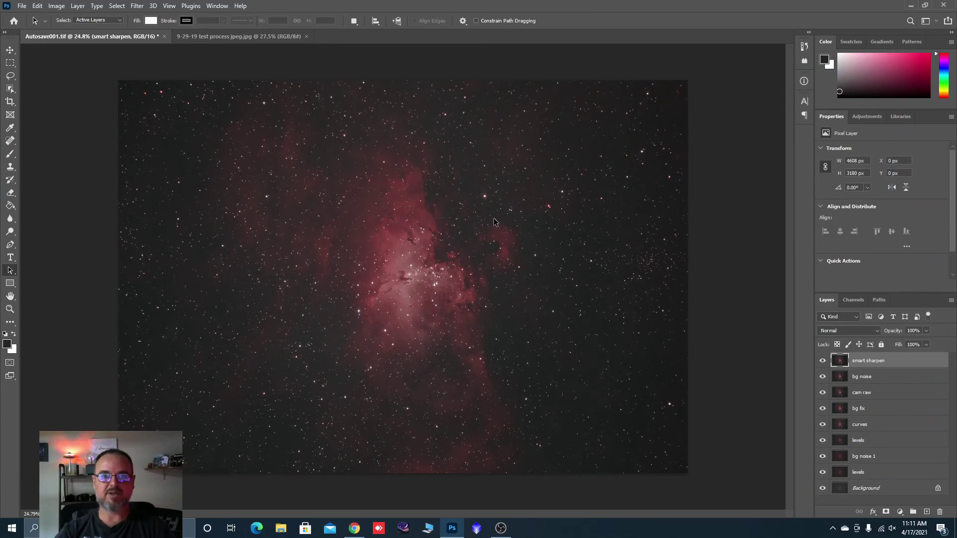
Step: Examine the sharpening of the nebula's central pillars and stars by comparing the image with the smart sharpen layer hidden and shown
scroll(401, 262, up, 3)
scroll(402, 261, up, 2)
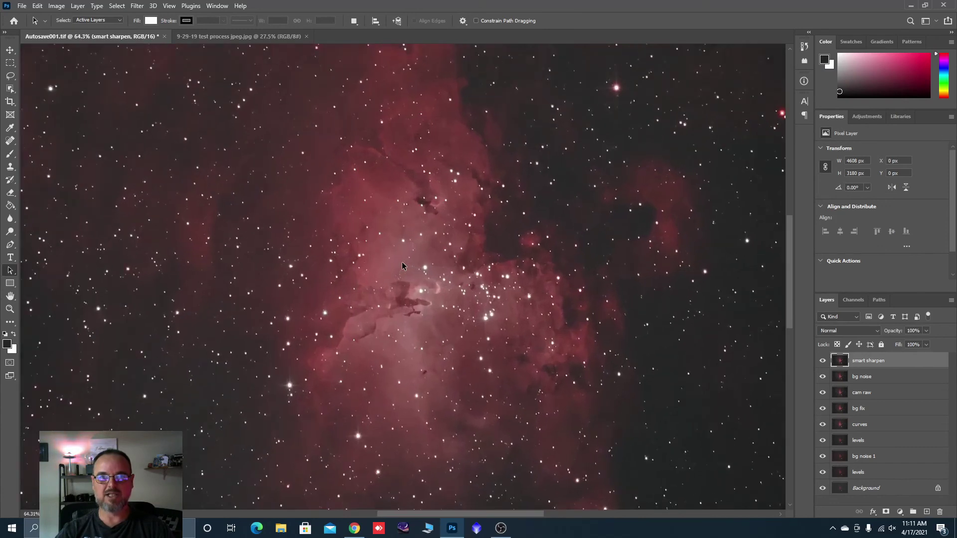
scroll(427, 291, up, 1)
scroll(428, 296, up, 2)
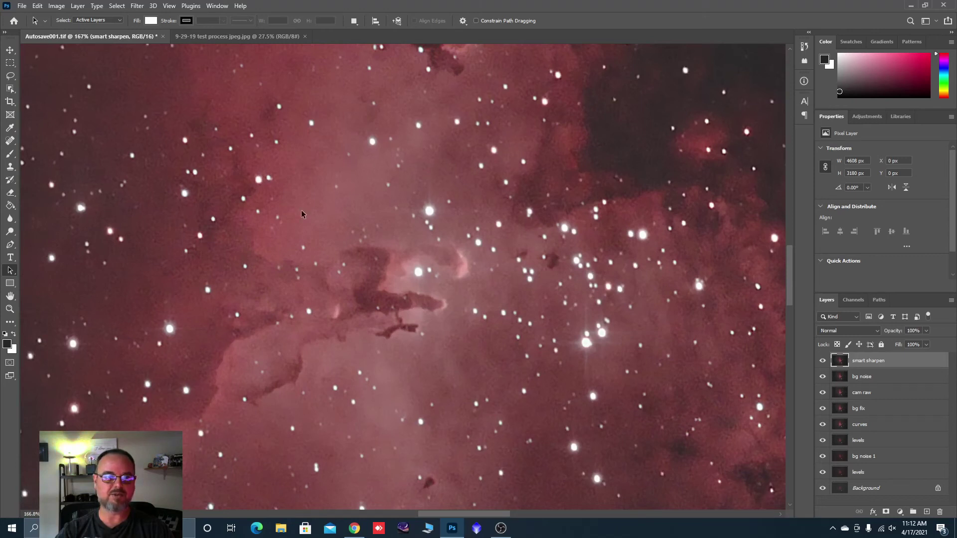
scroll(440, 300, down, 10)
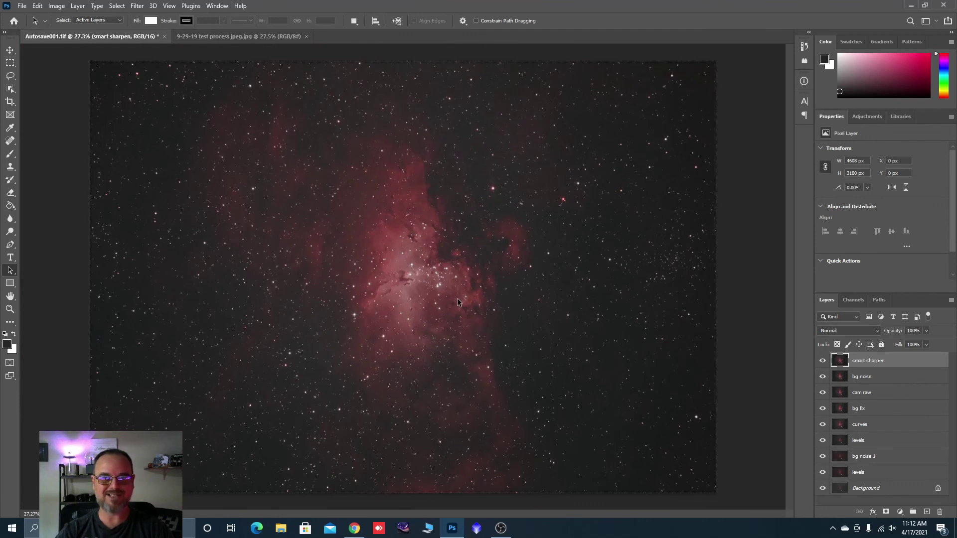
scroll(403, 301, up, 10)
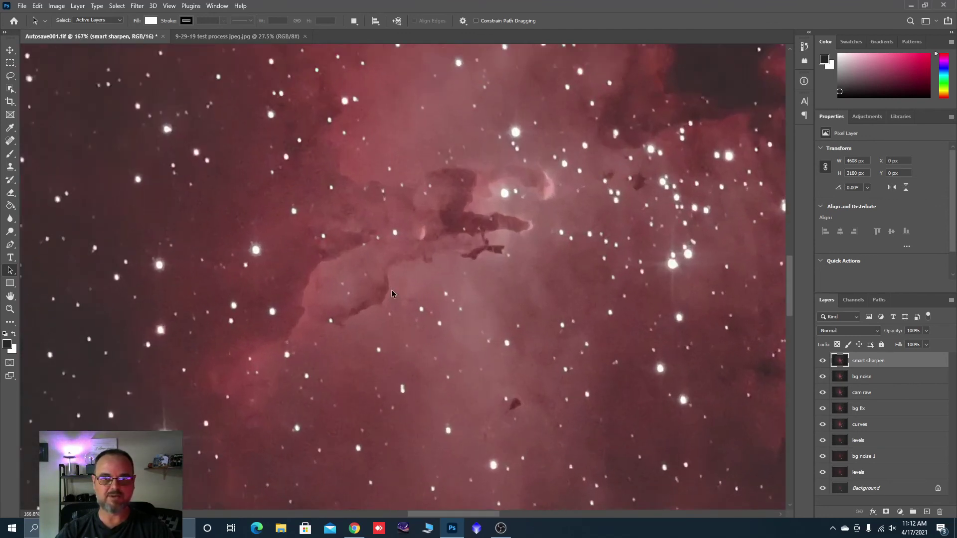
scroll(392, 294, up, 1)
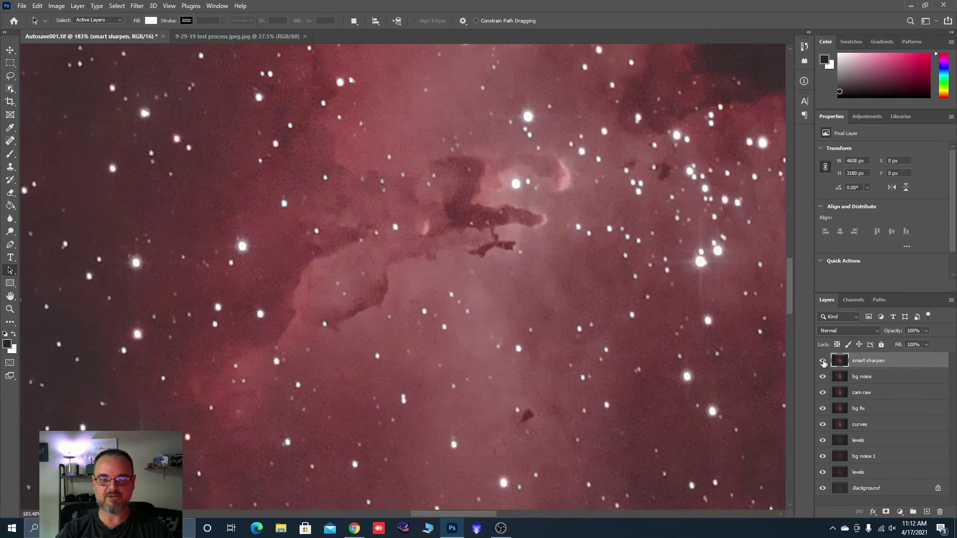
click(823, 361)
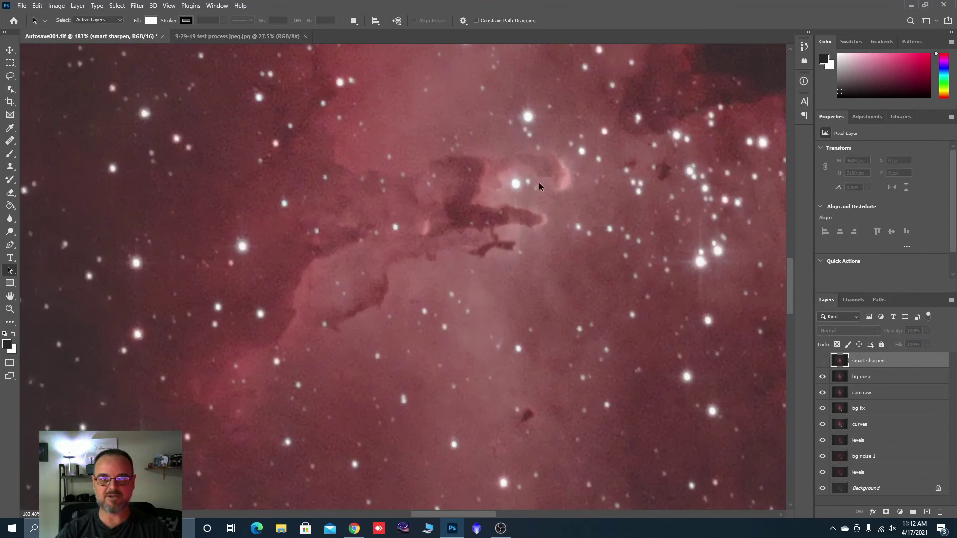
scroll(540, 184, up, 3)
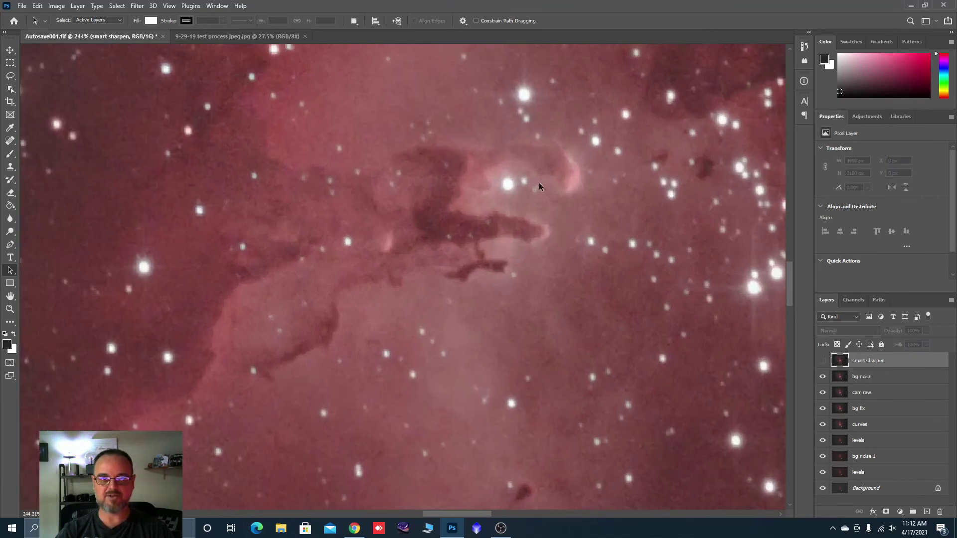
click(823, 361)
click(823, 362)
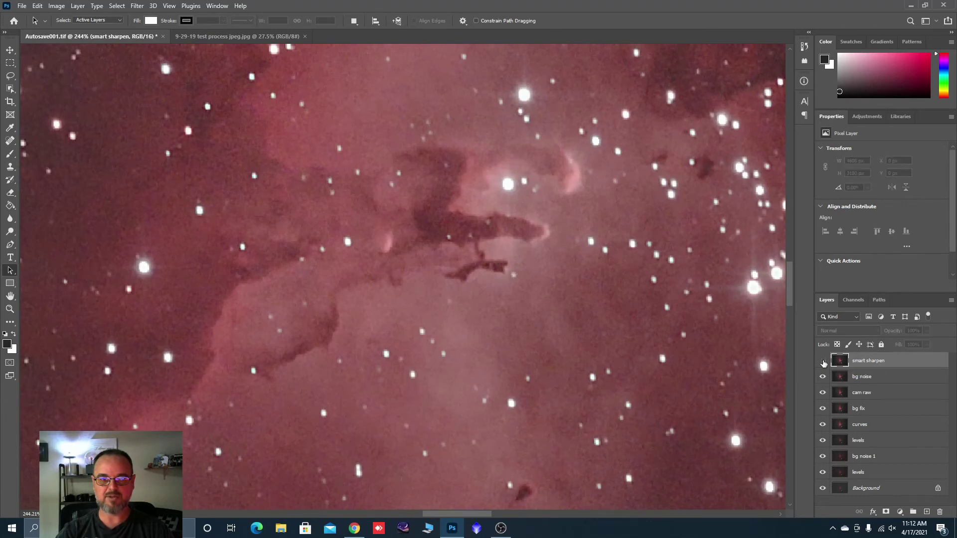
click(822, 361)
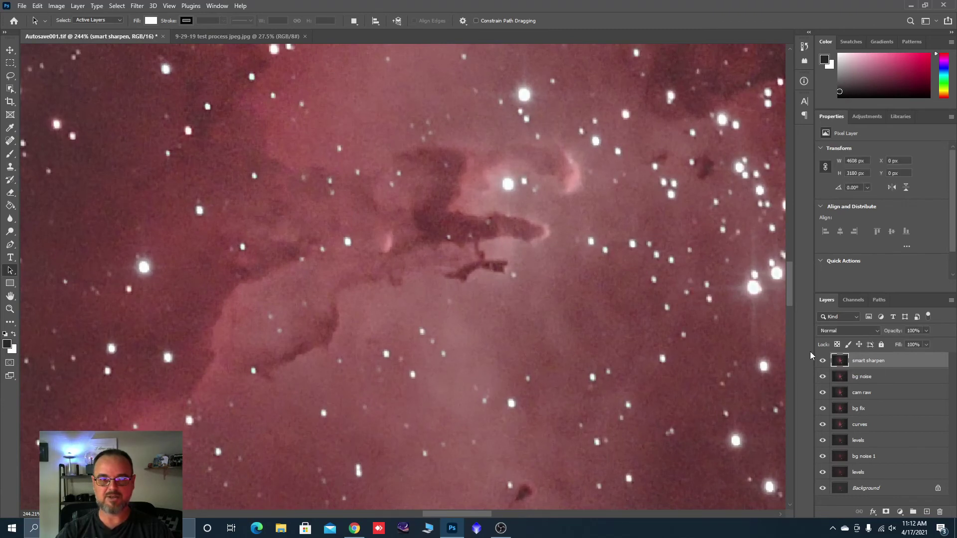
scroll(495, 244, down, 4)
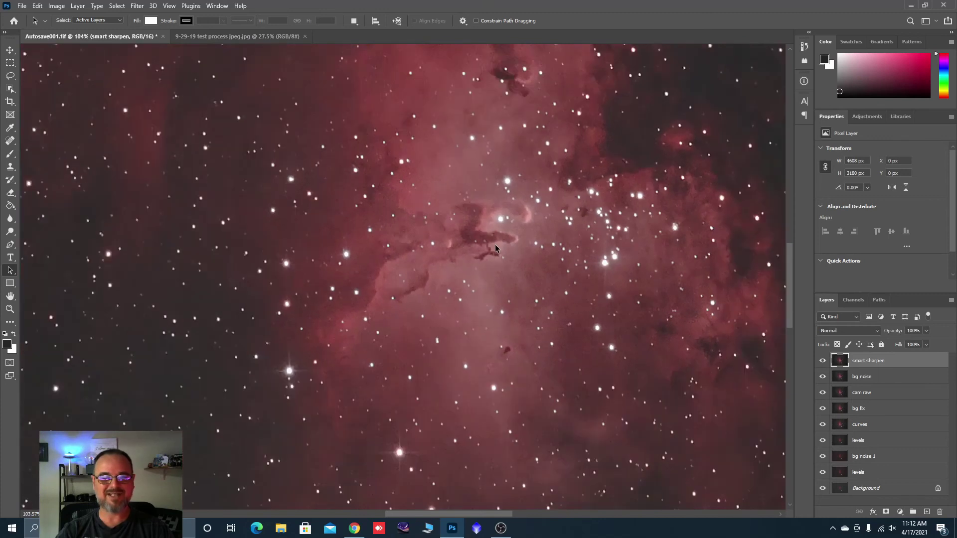
scroll(506, 247, up, 2)
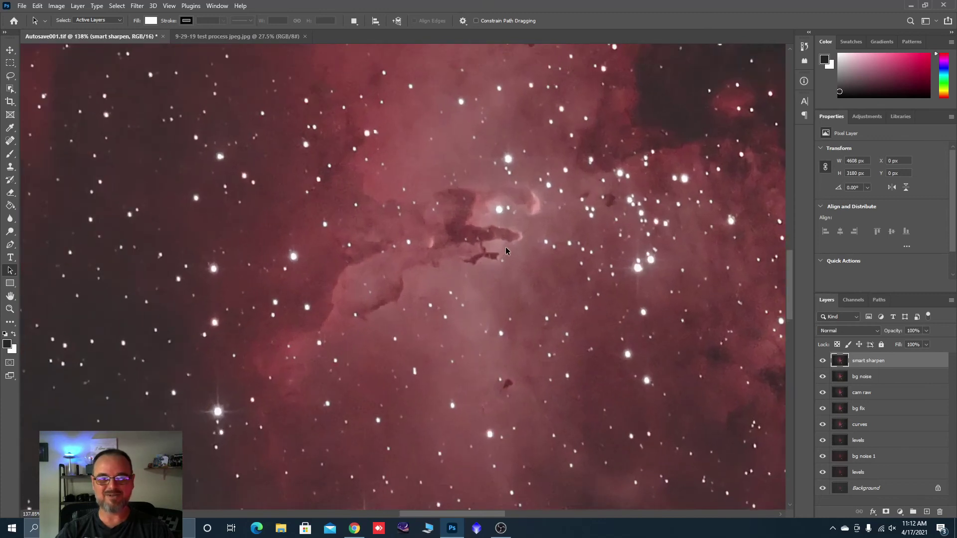
Step: Reduce the smart sharpen layer's opacity to 55% and check the whole image
click(926, 331)
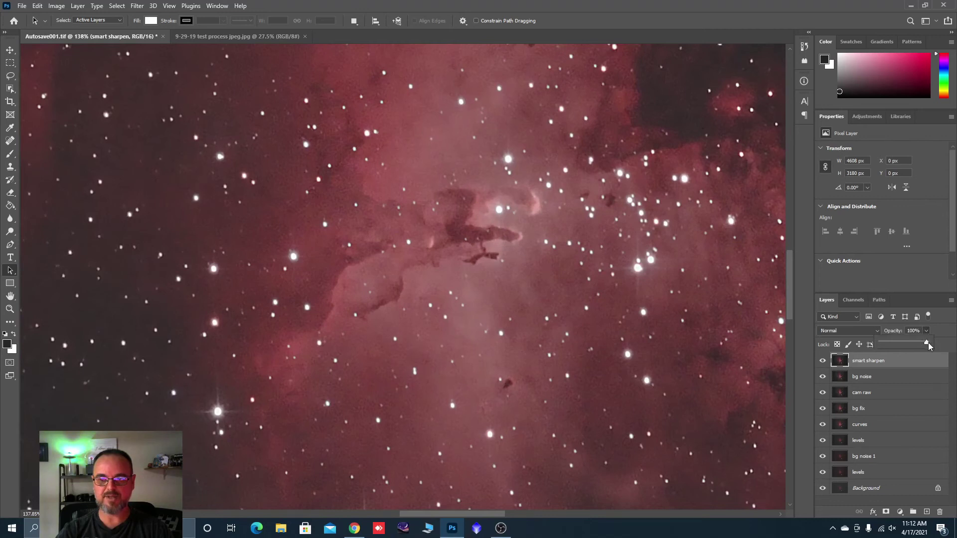
drag(903, 341, 878, 340)
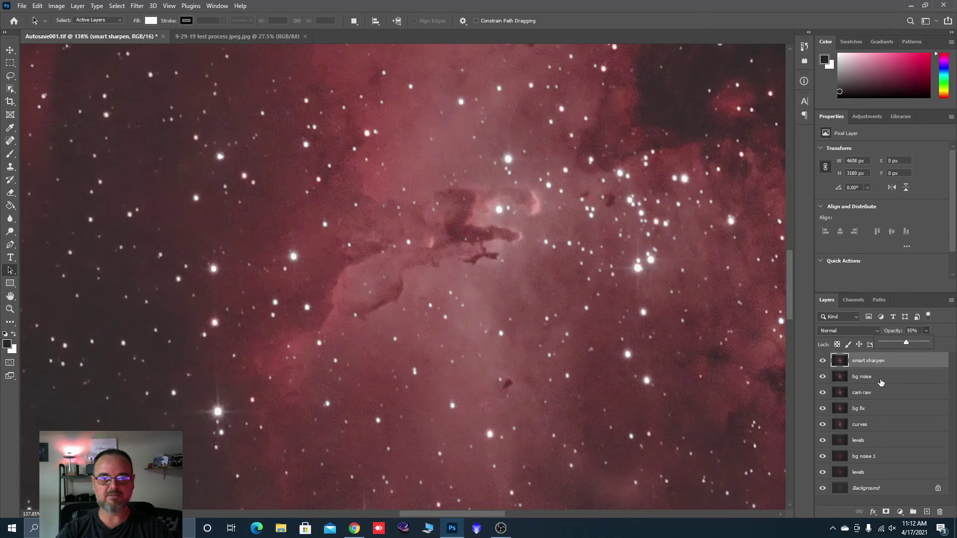
scroll(529, 271, down, 2)
scroll(529, 270, down, 6)
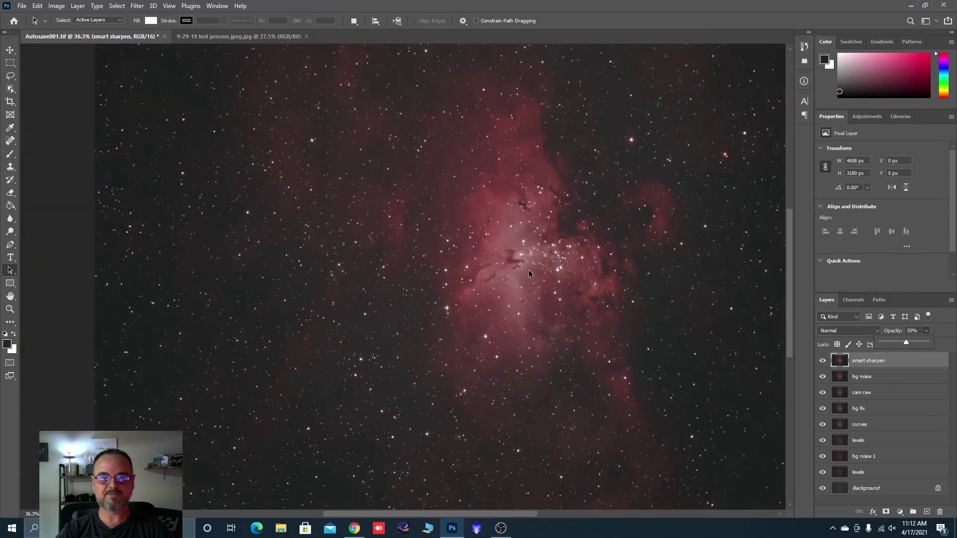
scroll(529, 272, down, 1)
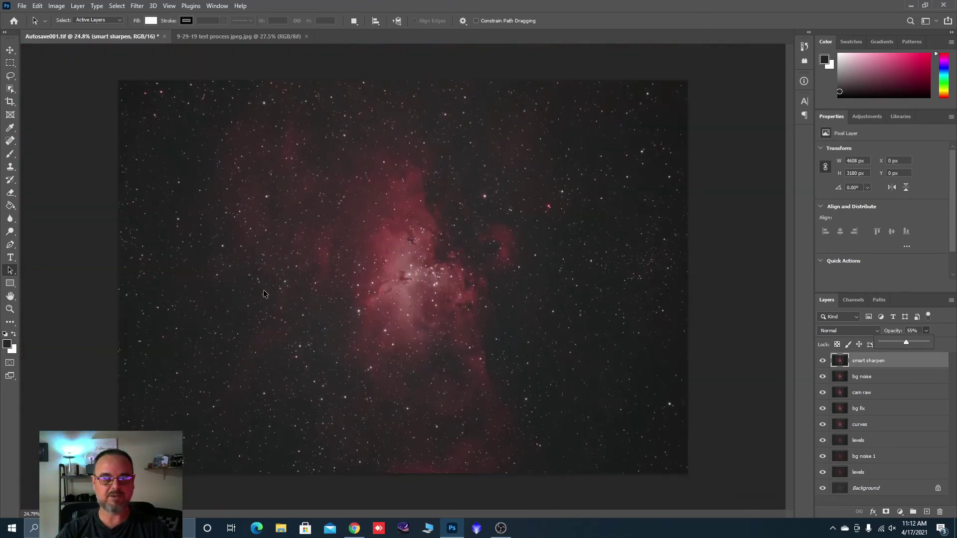
key(ctrl+plus)
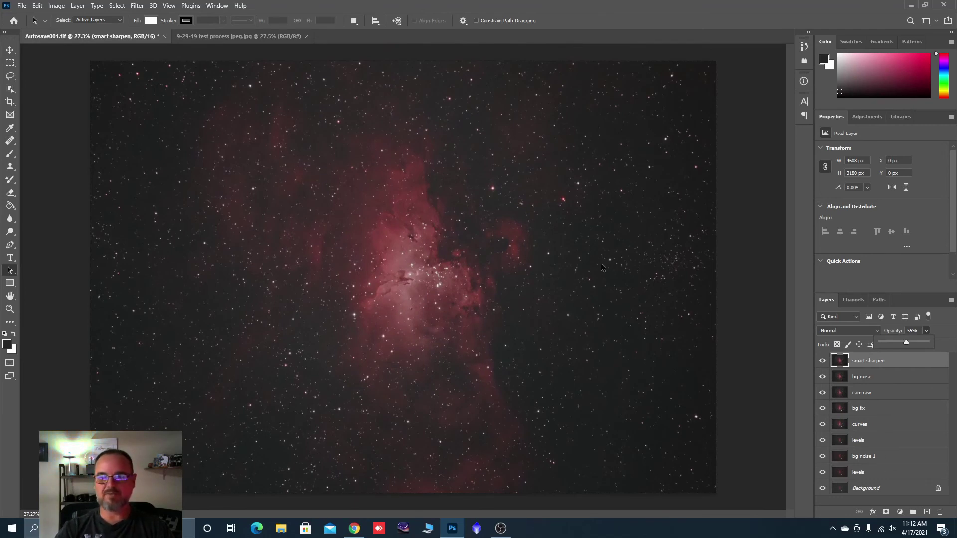
Step: Flatten the image into a single background layer and duplicate that layer
click(76, 7)
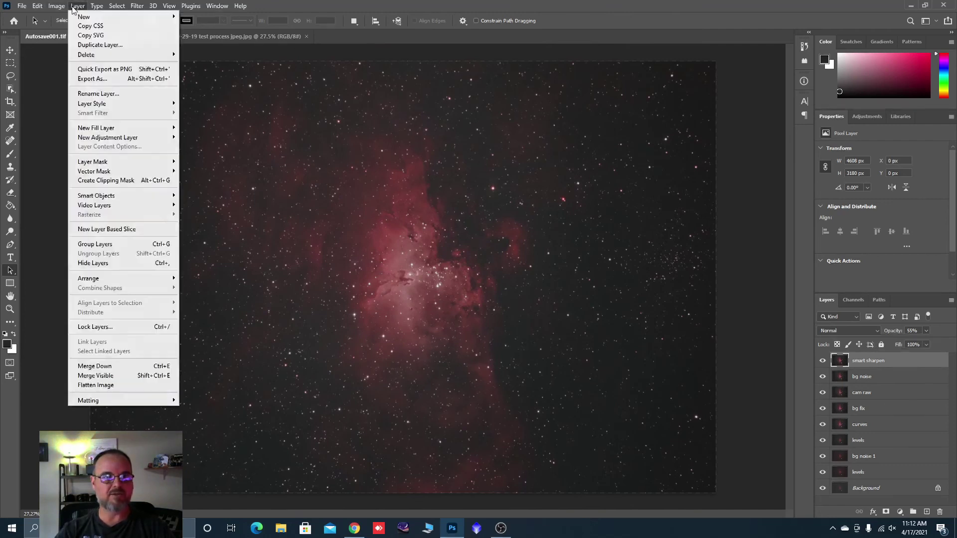
click(109, 385)
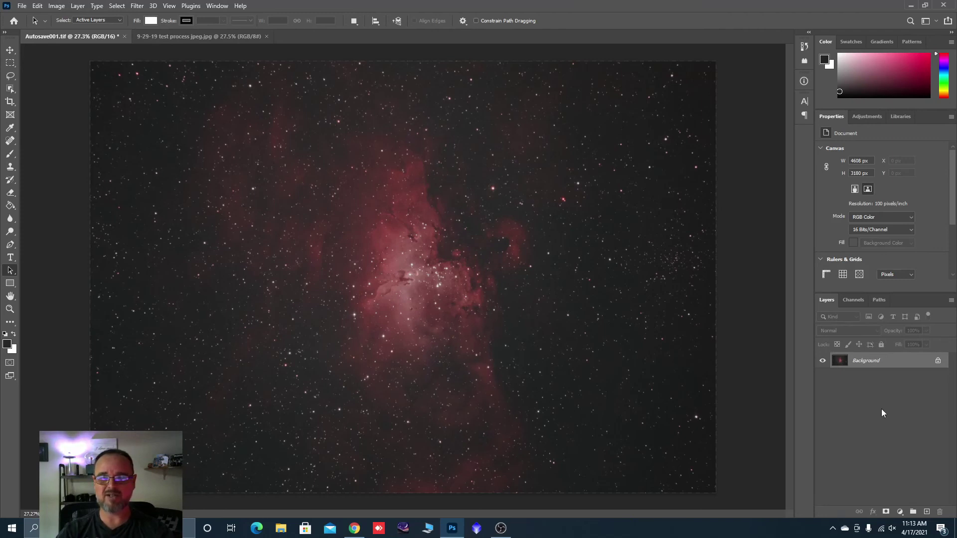
drag(871, 368, 926, 512)
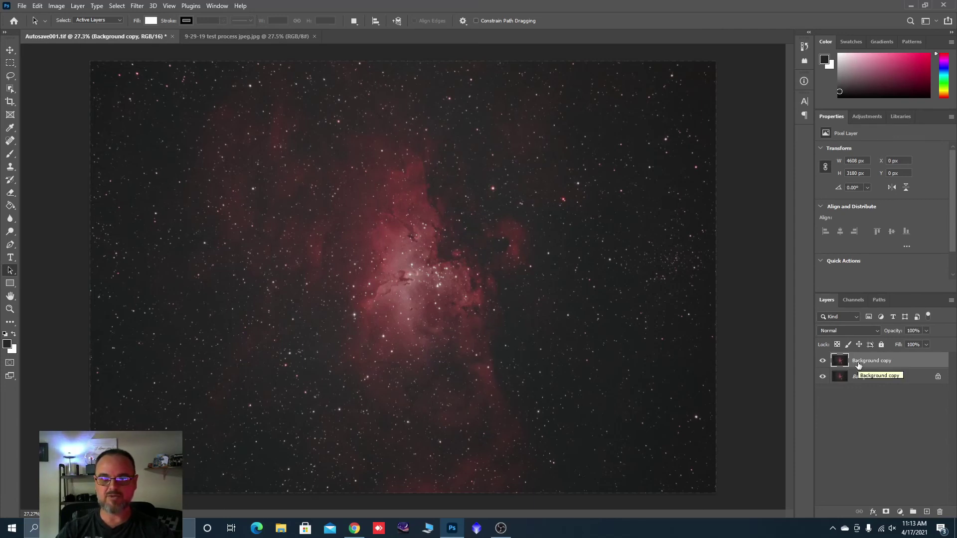
Step: Select the red nebula on the duplicate layer by Color Range, sampling its red area with a fuzziness of 89
scroll(407, 282, up, 5)
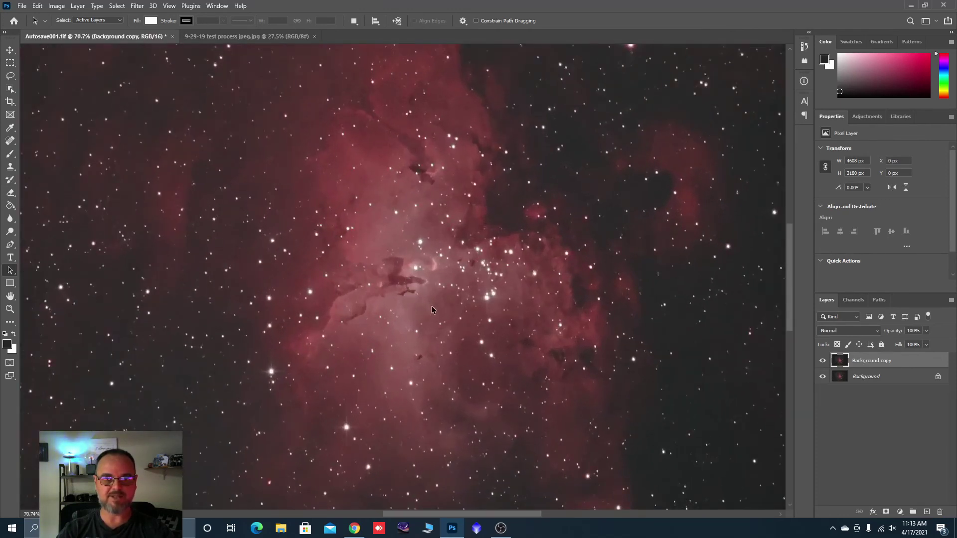
scroll(409, 261, down, 2)
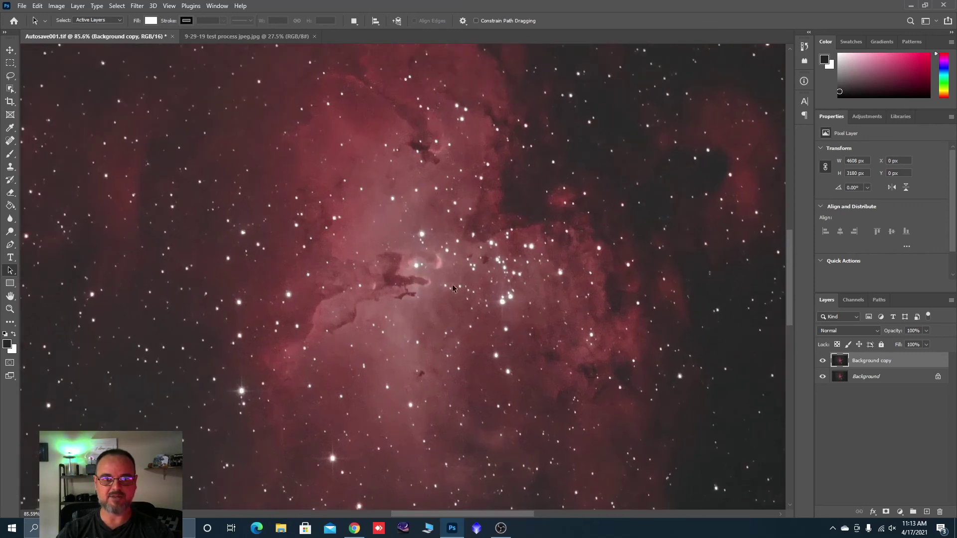
scroll(464, 289, down, 3)
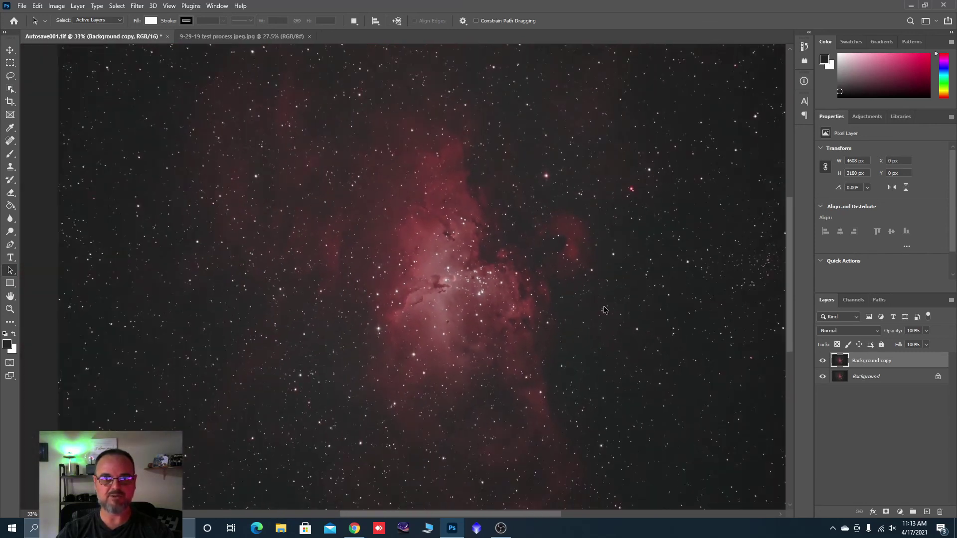
scroll(603, 310, down, 1)
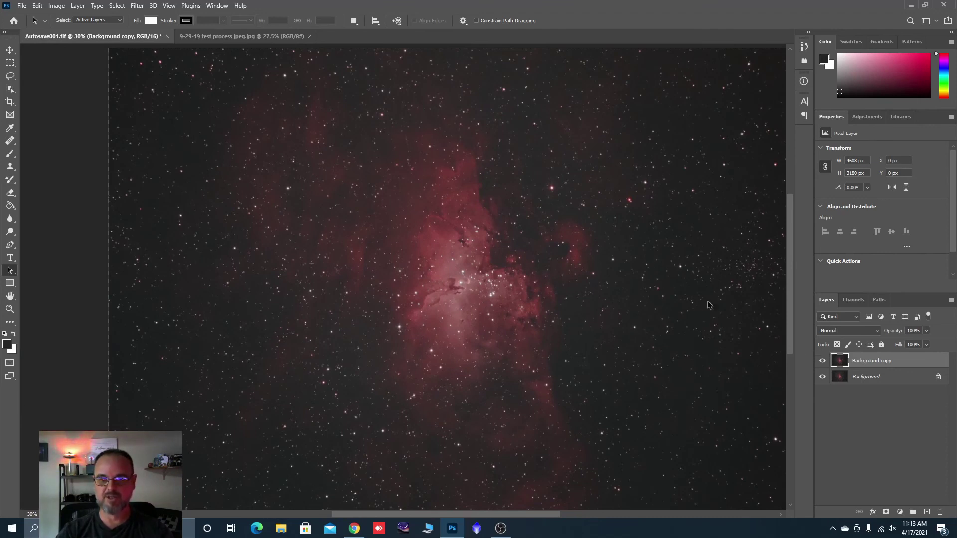
click(118, 6)
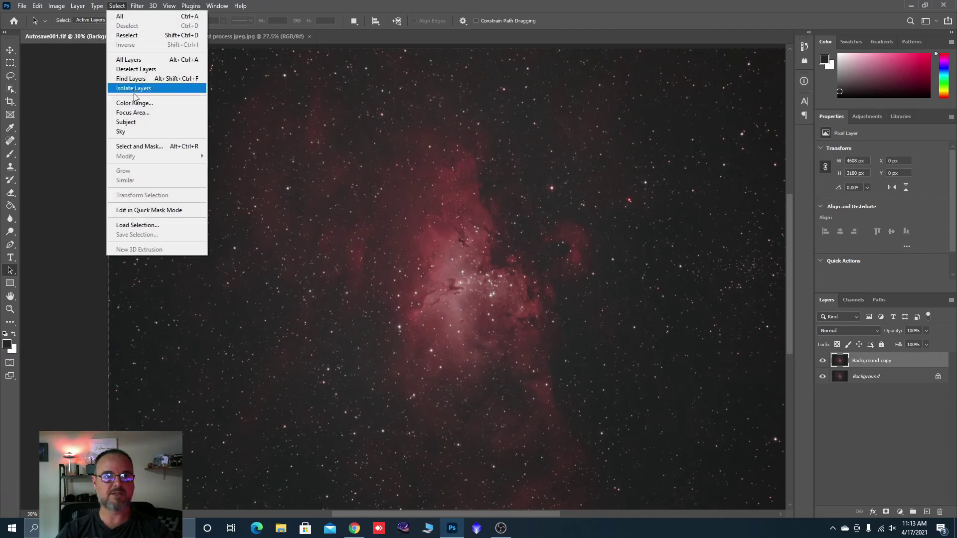
click(135, 103)
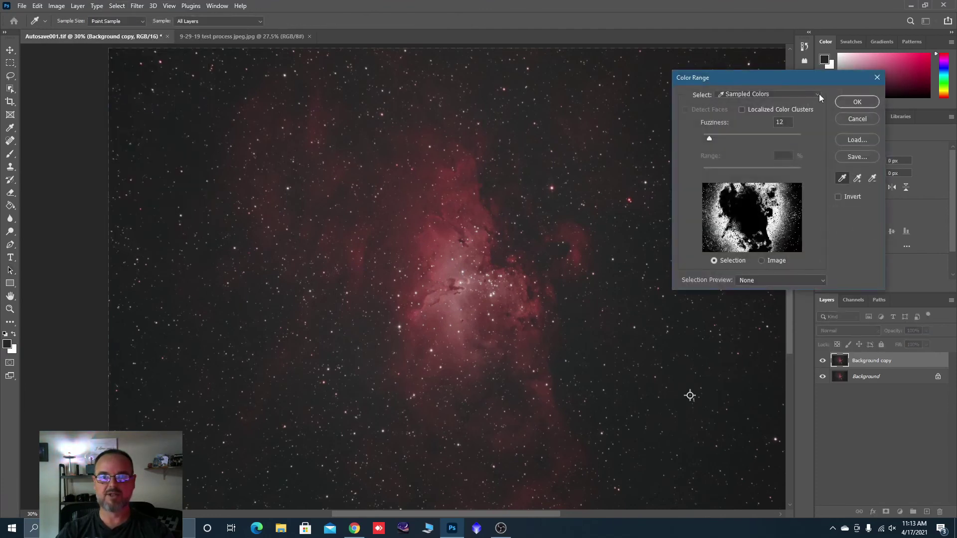
click(430, 238)
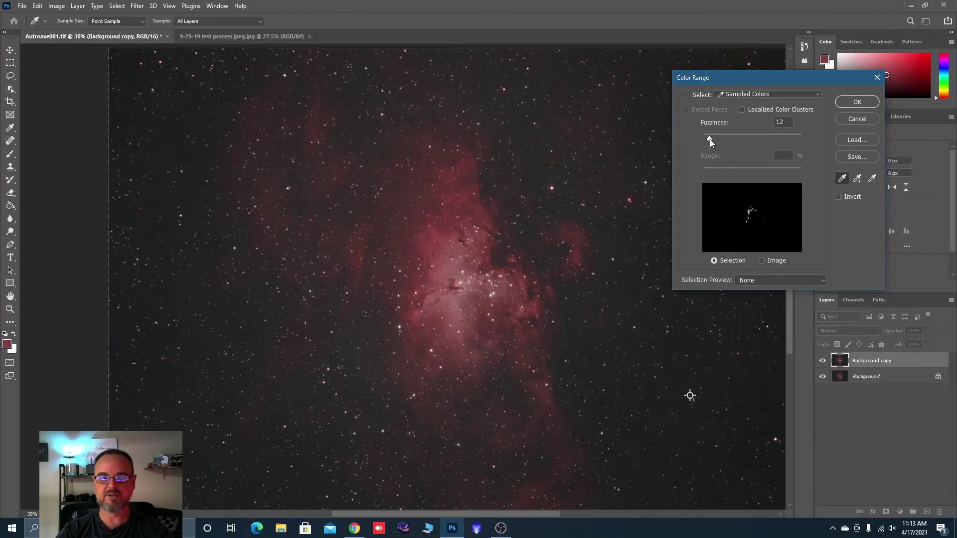
drag(709, 139, 746, 143)
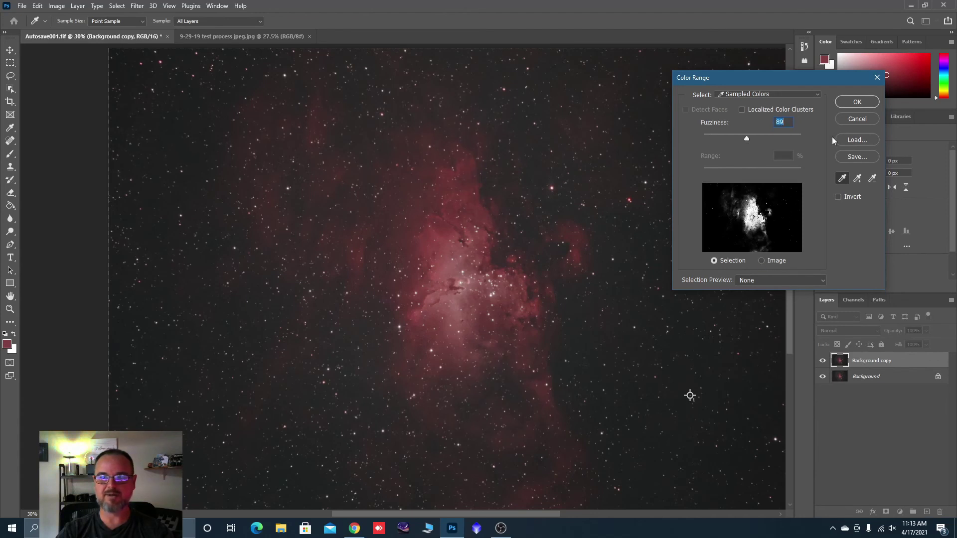
click(857, 103)
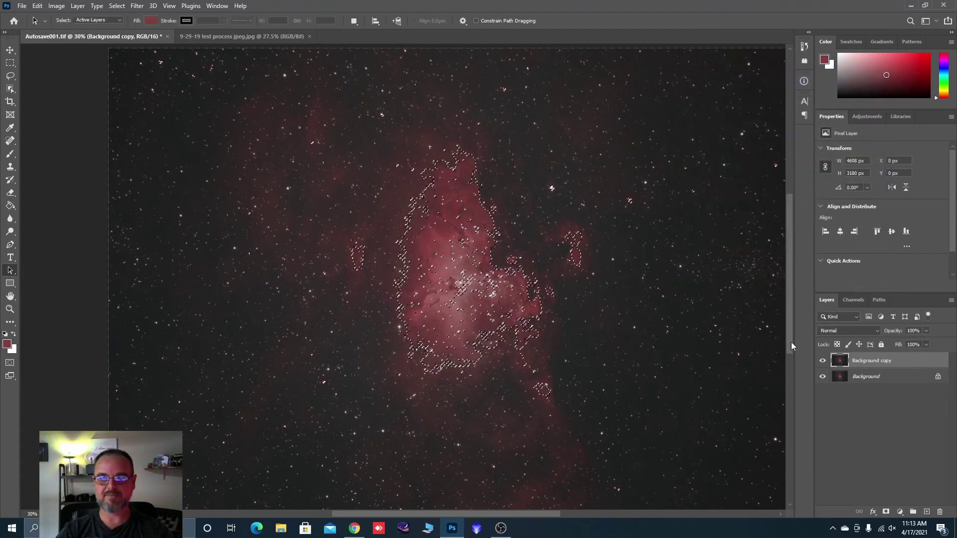
Step: Feather the nebula selection by 31.4 px with Select and Mask and copy the selected area to a new layer
click(118, 6)
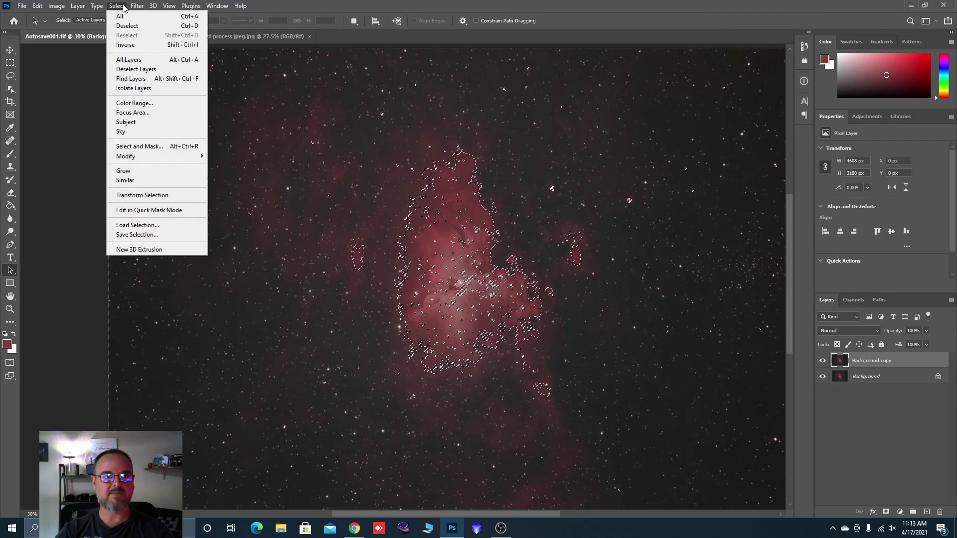
click(137, 146)
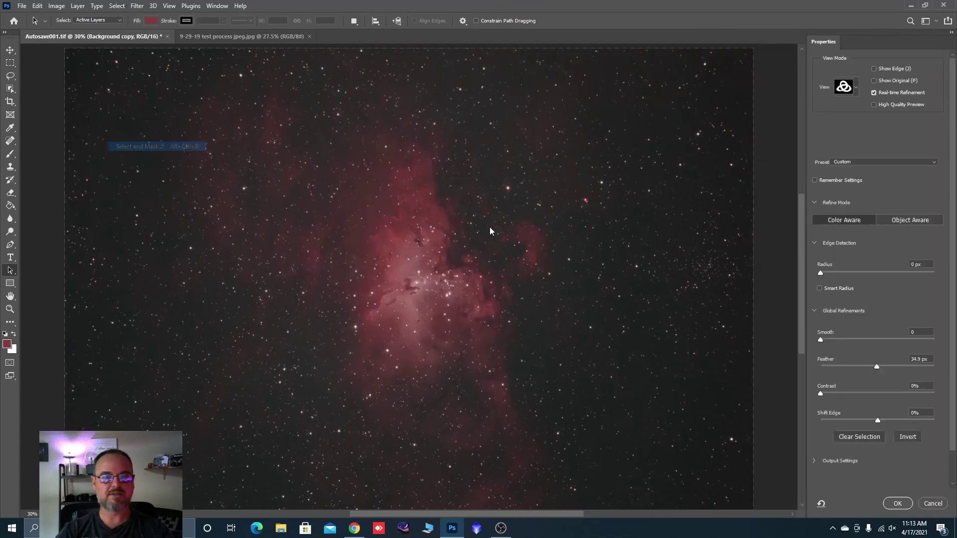
click(823, 366)
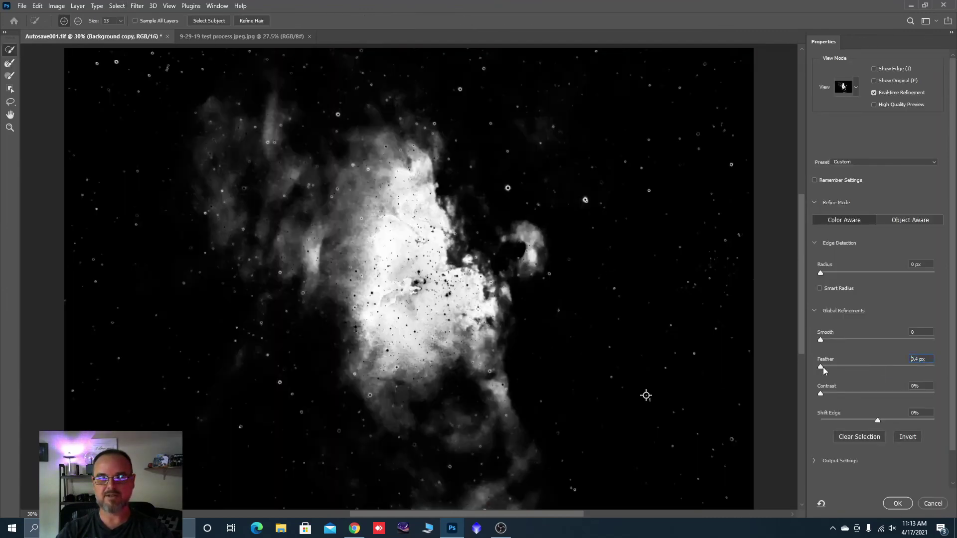
drag(852, 367, 875, 369)
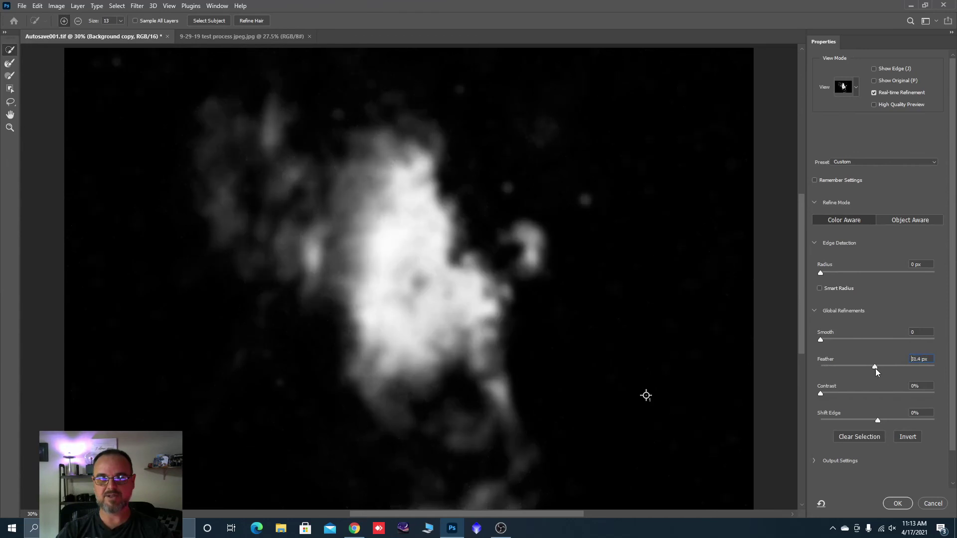
click(897, 503)
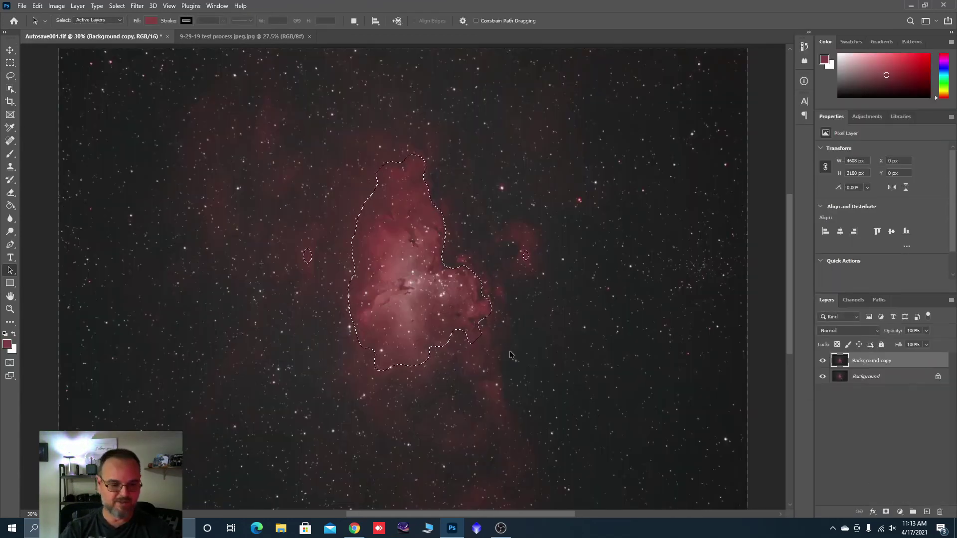
key(ctrl+j)
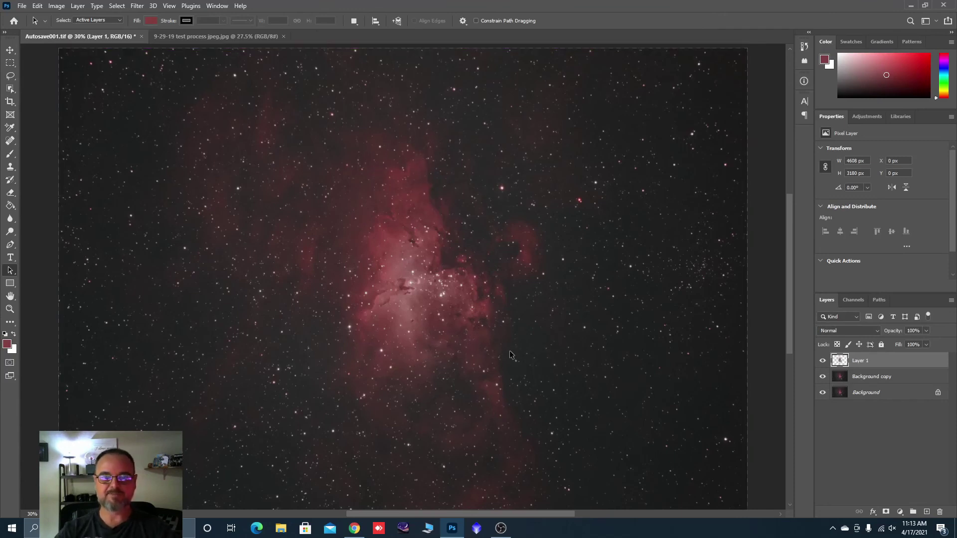
Step: Hide the extracted nebula layer and rename the Background copy layer "star red"
click(822, 361)
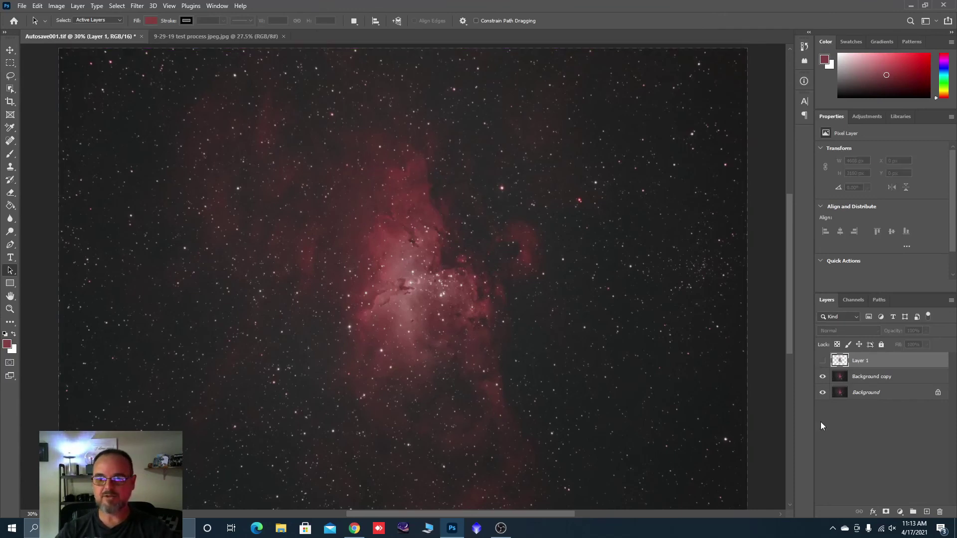
click(860, 383)
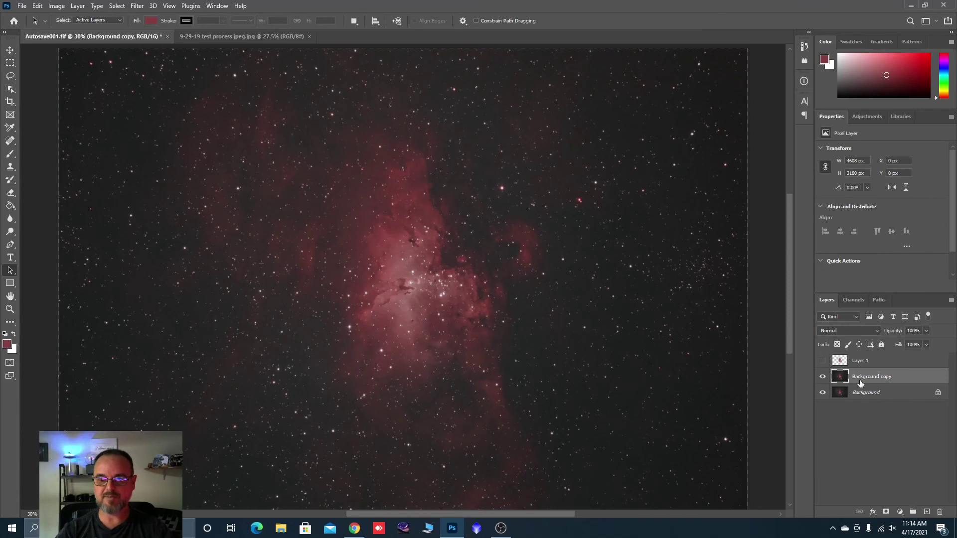
double_click(862, 377)
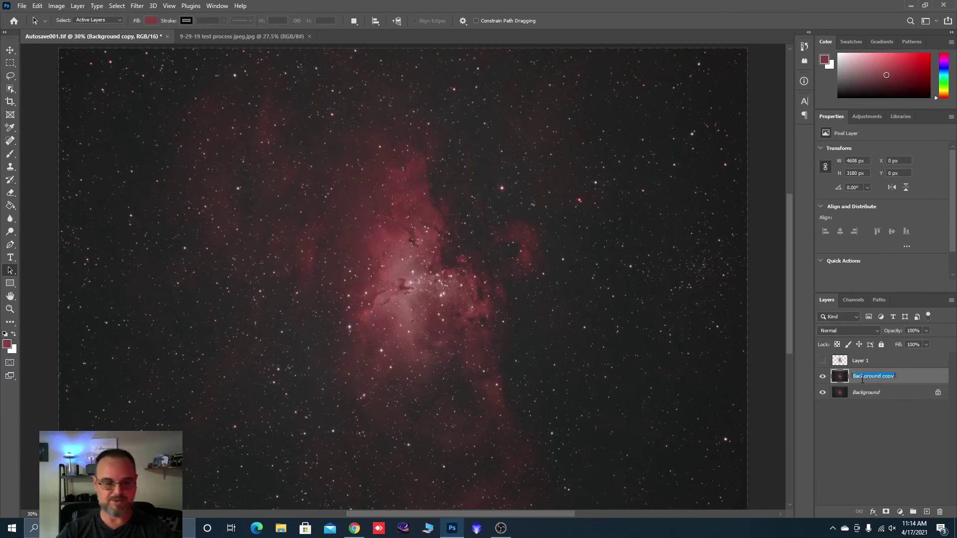
text(star)
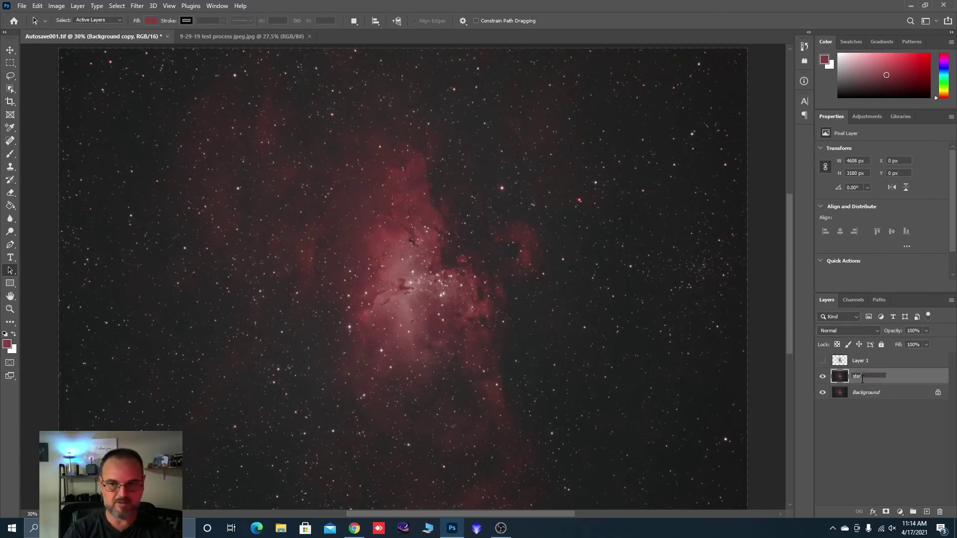
text( red)
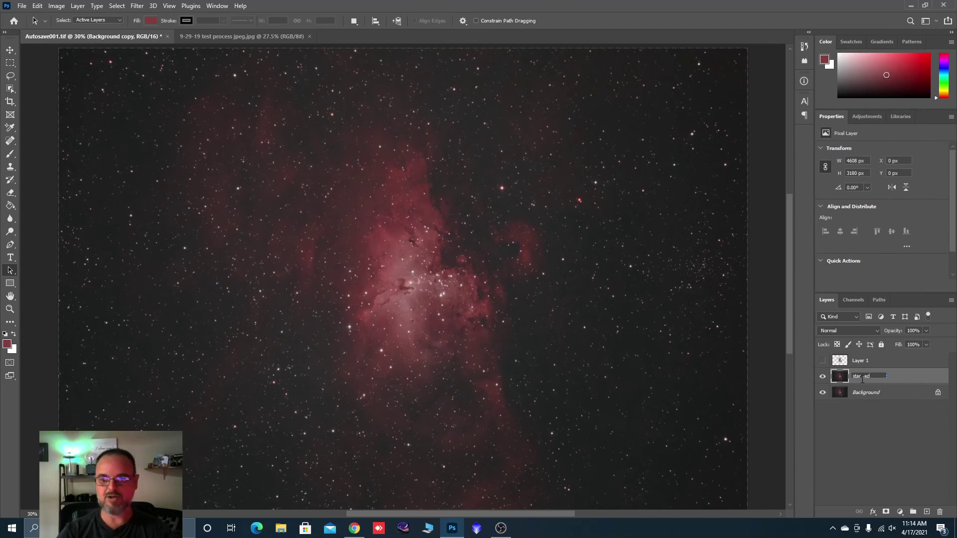
key(Return)
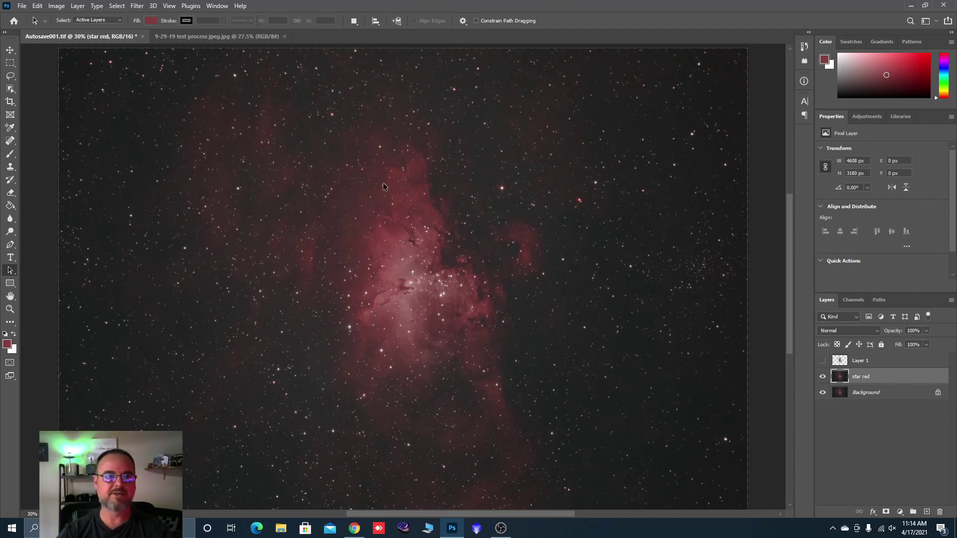
Step: Apply the Dust & Scratches noise filter to the star red layer with radius 2 pixels and threshold 0 levels
click(124, 7)
mouse_move(133, 9)
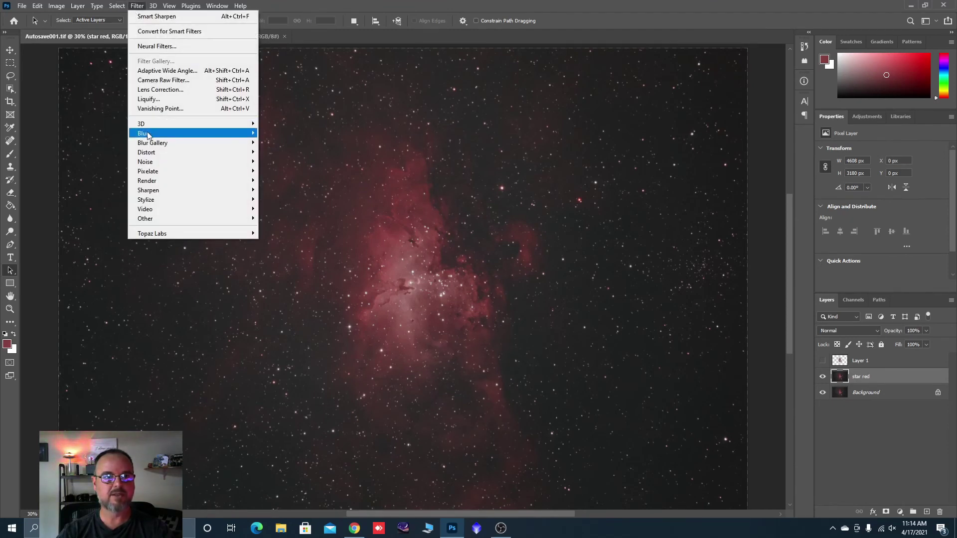
mouse_move(153, 162)
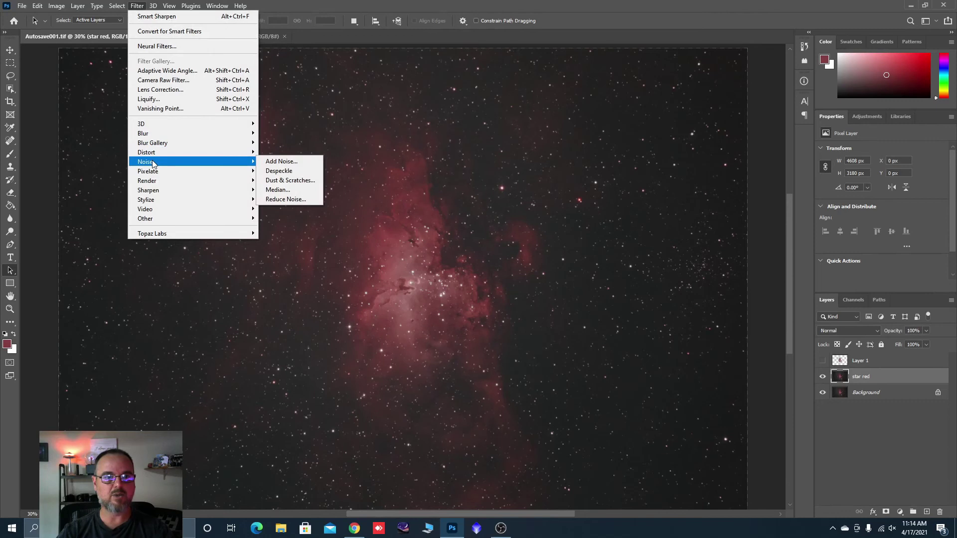
click(289, 180)
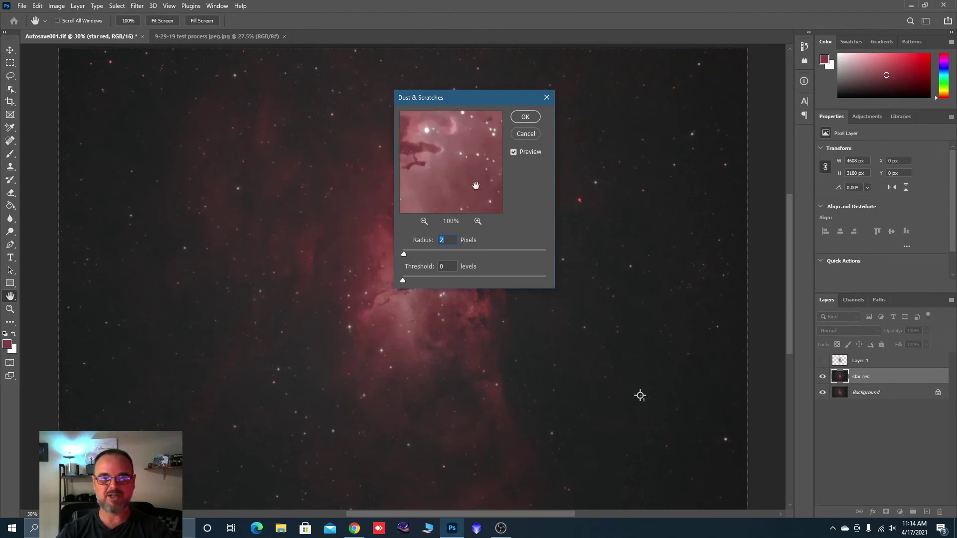
drag(443, 123, 425, 162)
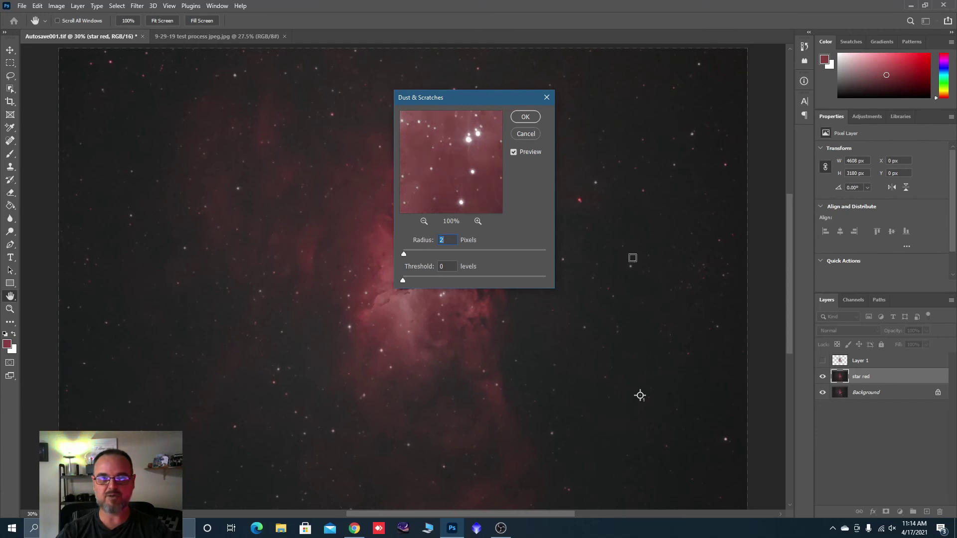
mouse_move(479, 183)
mouse_down()
mouse_move(437, 176)
mouse_move(473, 194)
mouse_up()
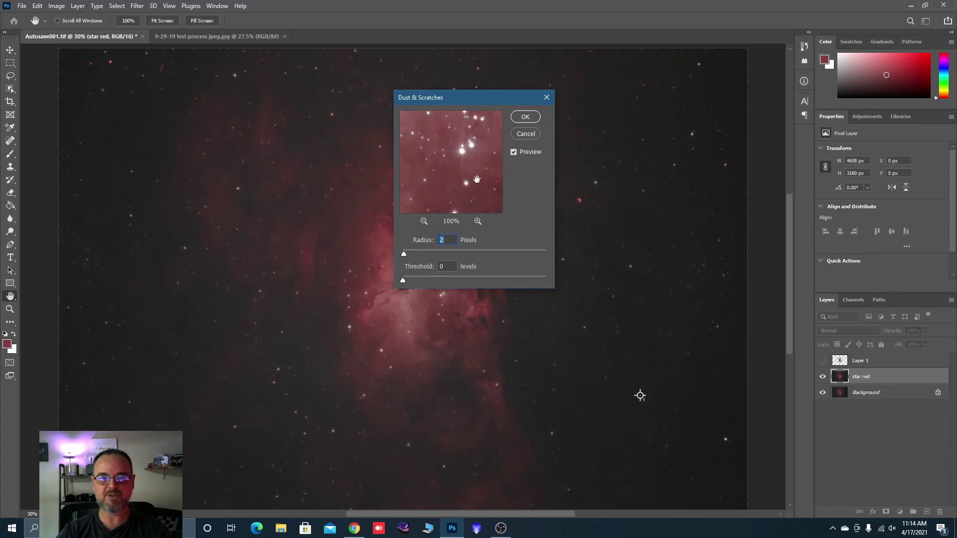
drag(476, 179, 457, 187)
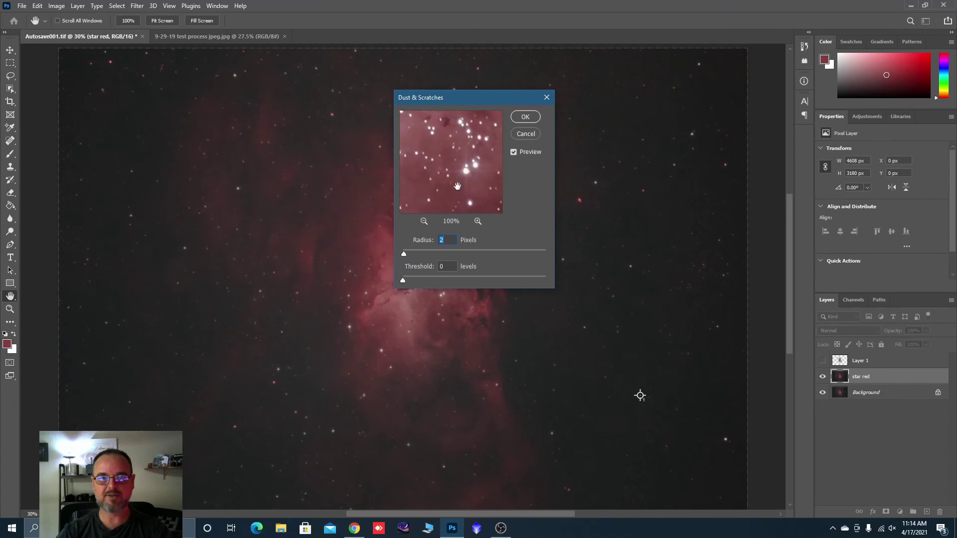
click(524, 118)
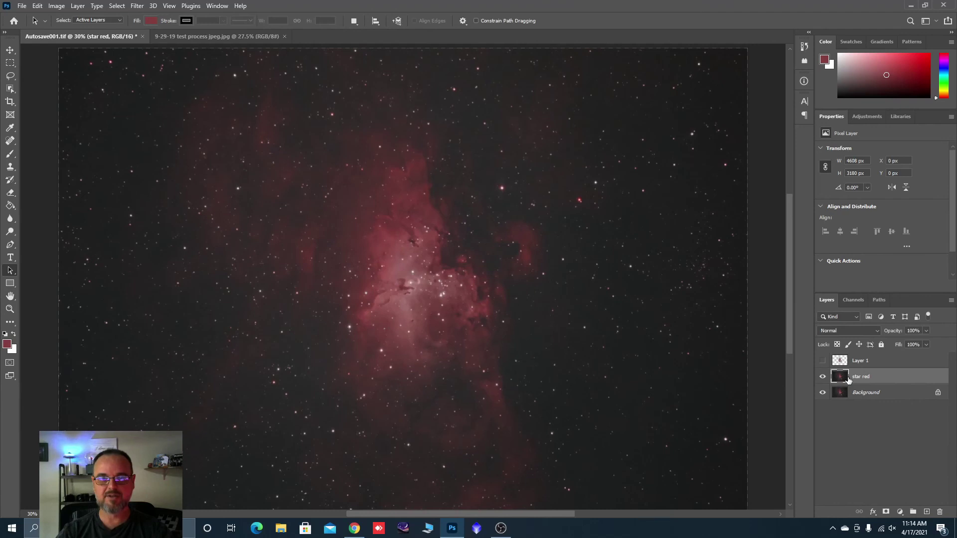
Step: Show the extracted nebula layer above star red and check the detail and stars around the central pillars
click(823, 360)
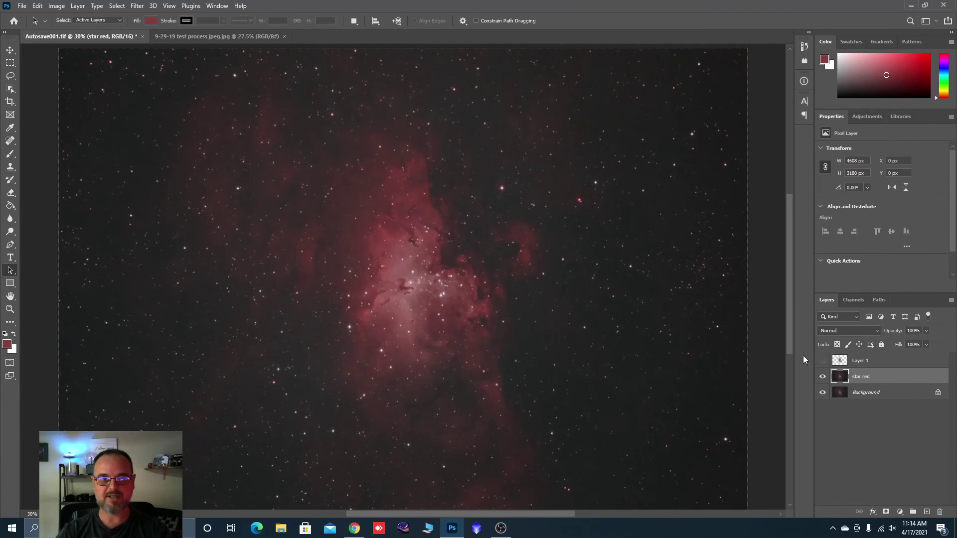
scroll(409, 321, up, 4)
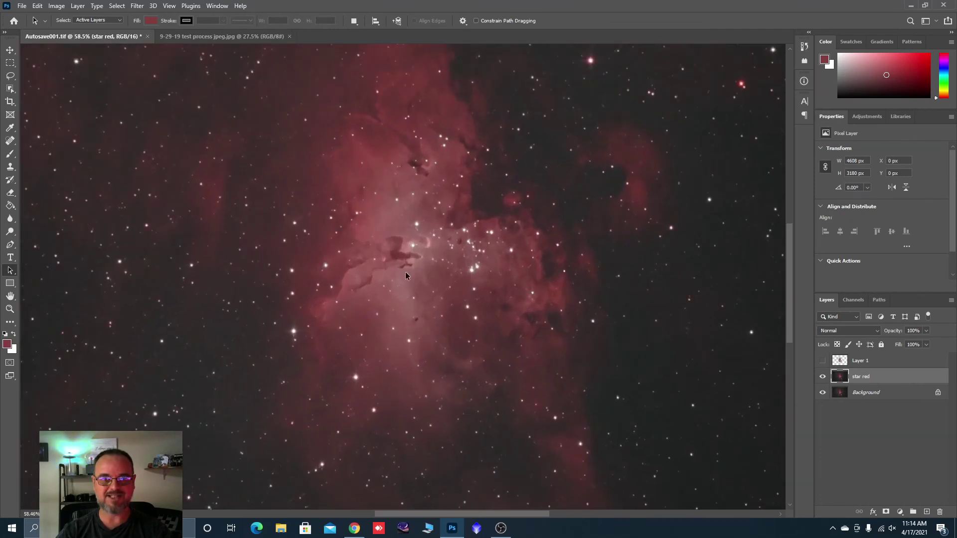
click(823, 361)
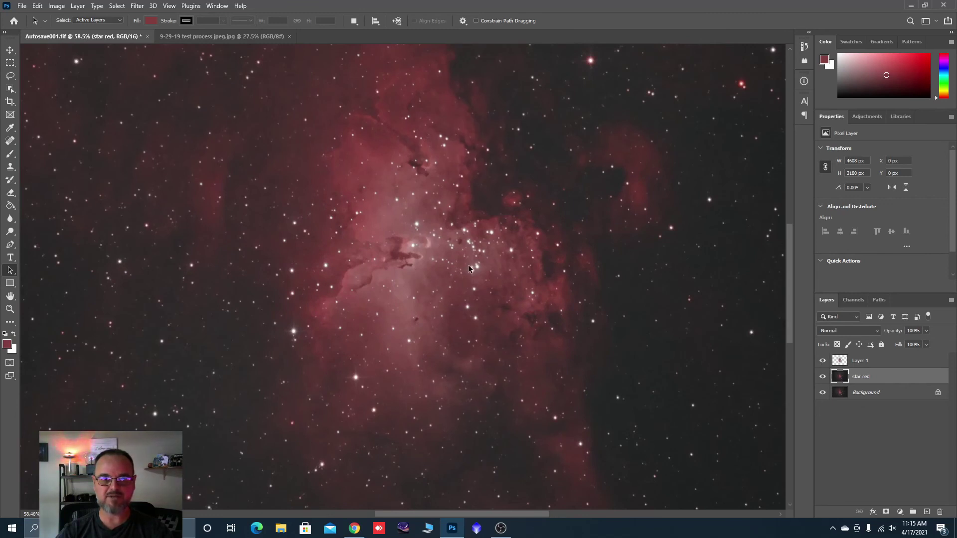
scroll(417, 256, up, 2)
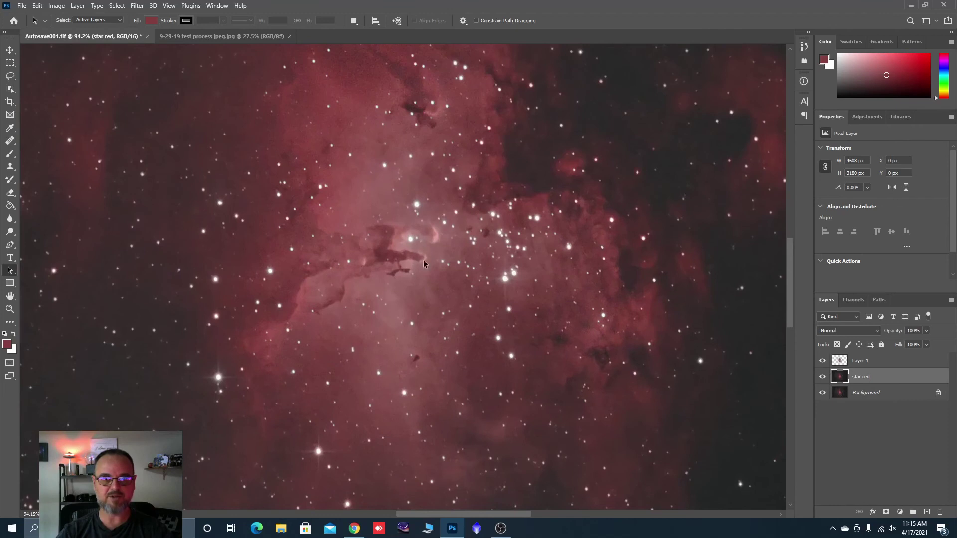
Step: Merge the extracted nebula layer down into the star red layer
right_click(861, 363)
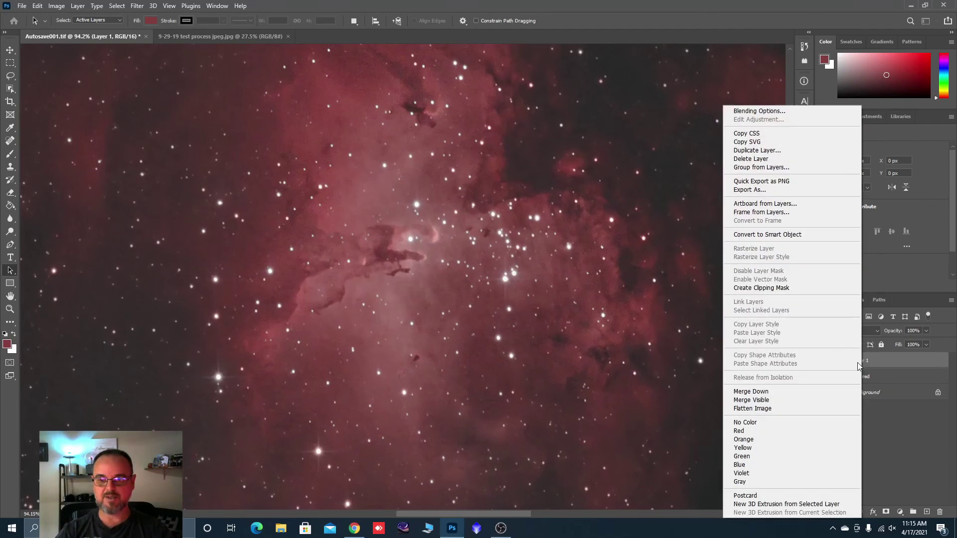
click(766, 391)
scroll(509, 274, down, 5)
scroll(509, 273, down, 2)
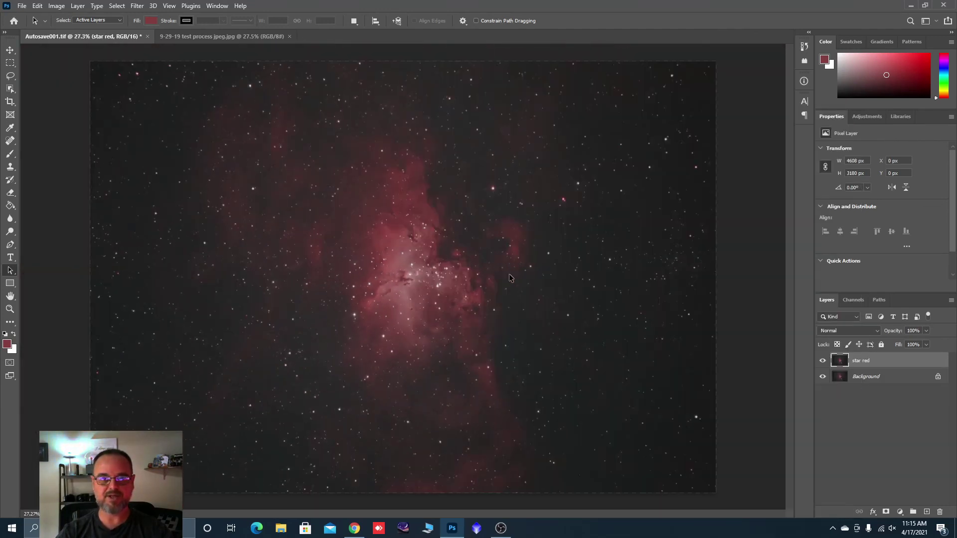
Step: Compare the star-reduced image with the original by toggling the star red layer's visibility, checking both the full frame and the background star field
click(823, 361)
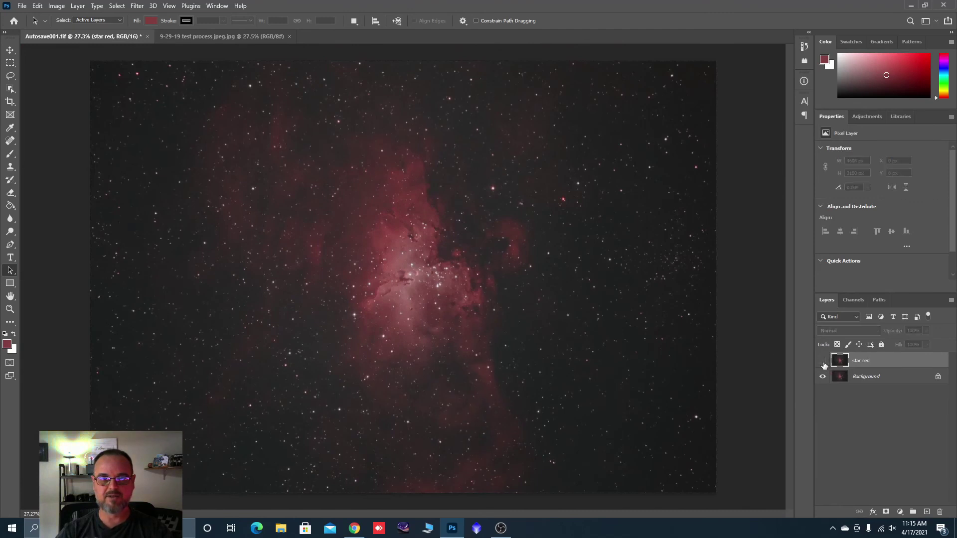
click(823, 364)
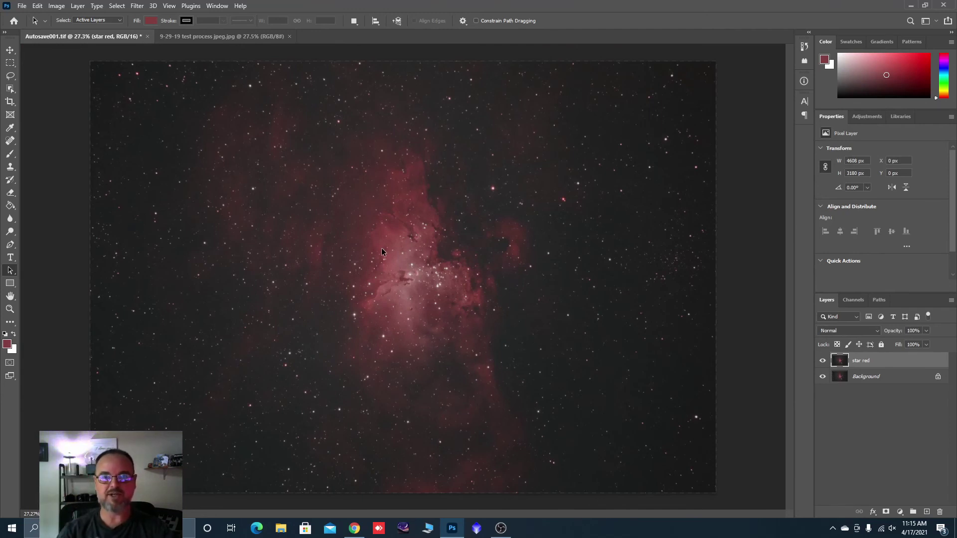
scroll(653, 297, up, 8)
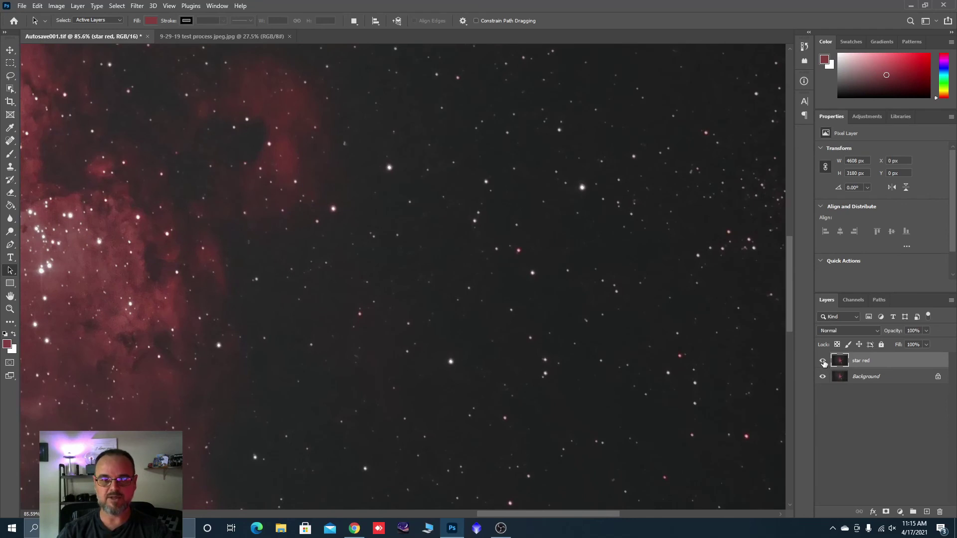
click(823, 361)
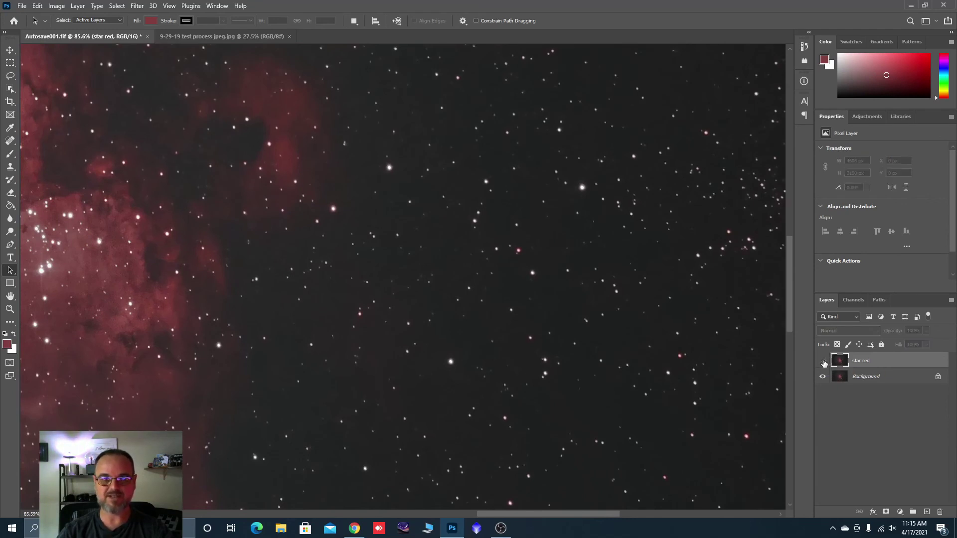
click(823, 361)
click(823, 362)
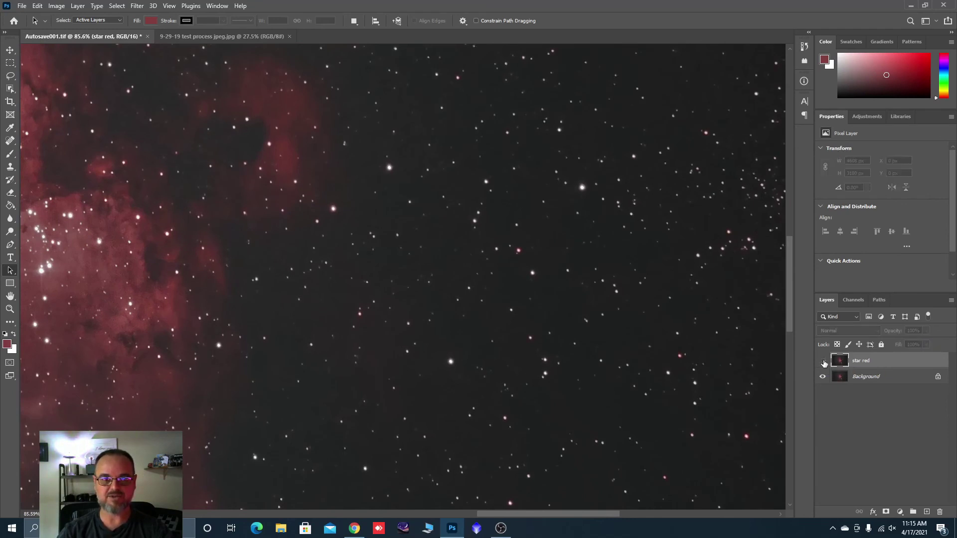
click(823, 361)
click(823, 361)
click(822, 362)
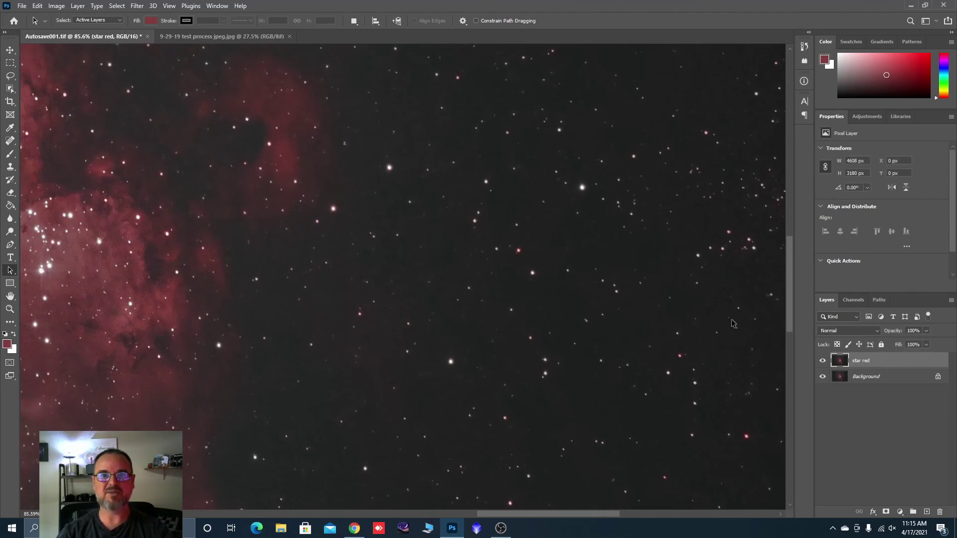
scroll(735, 324, down, 3)
scroll(629, 289, down, 4)
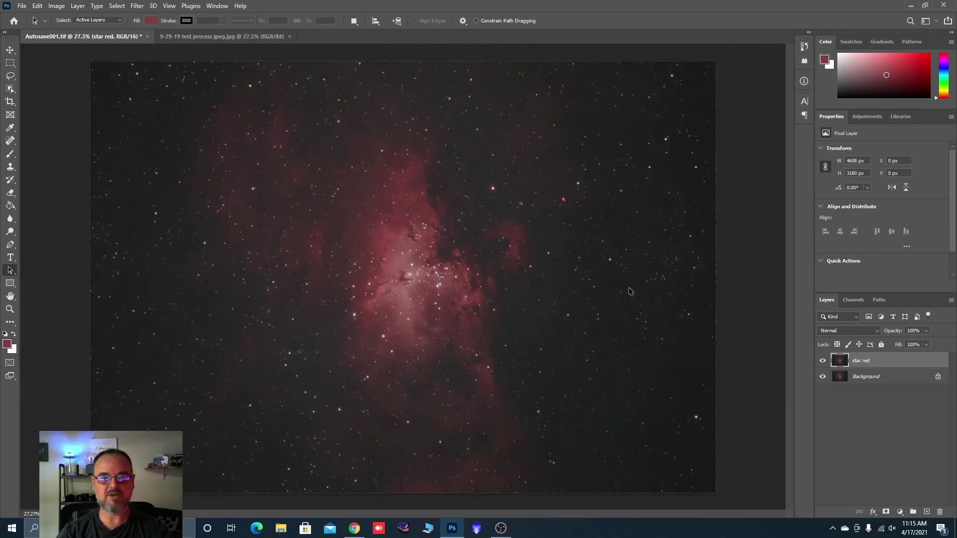
click(822, 360)
click(822, 360)
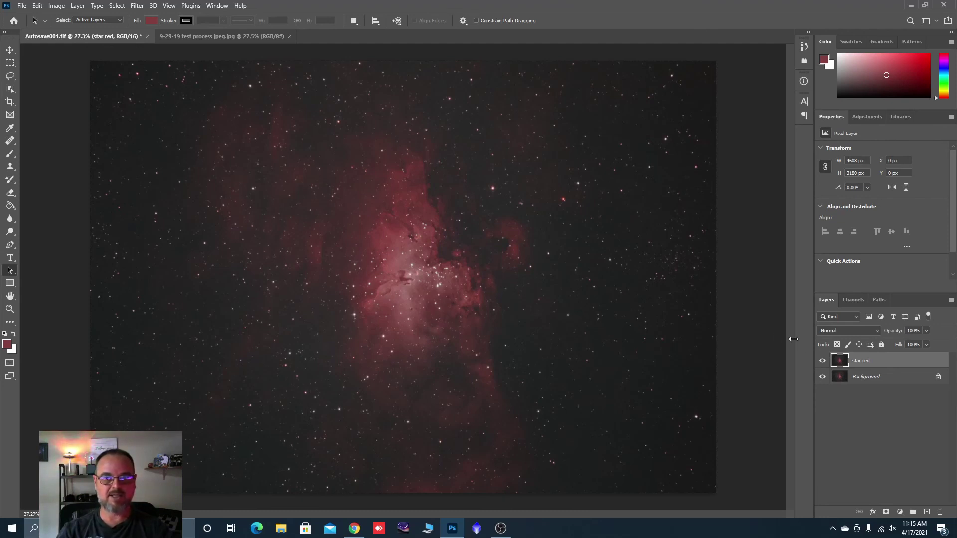
click(822, 360)
click(822, 360)
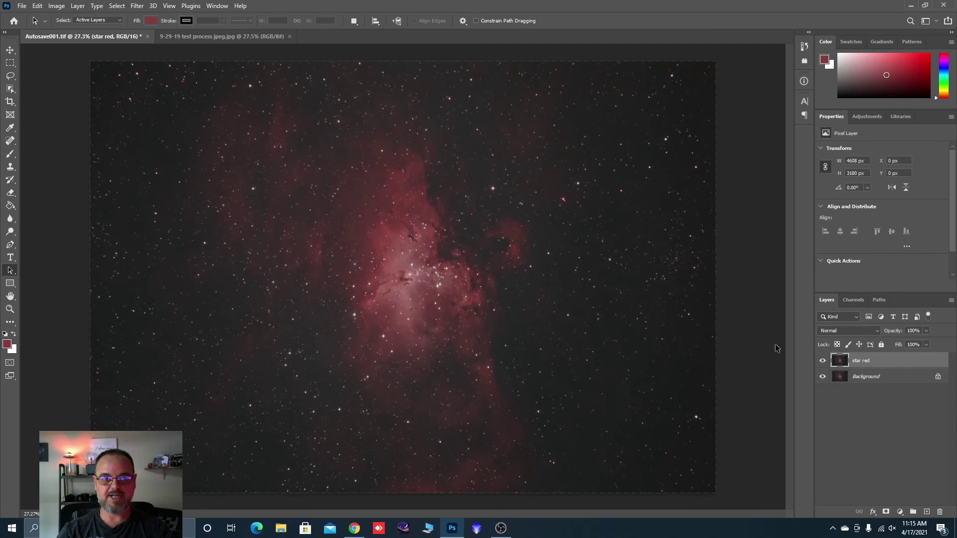
scroll(655, 324, down, 1)
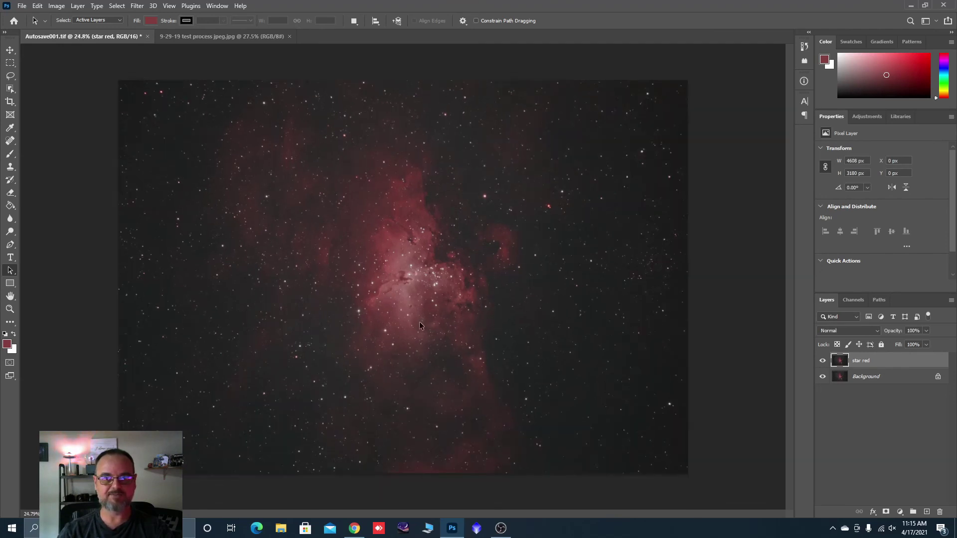
scroll(421, 320, up, 1)
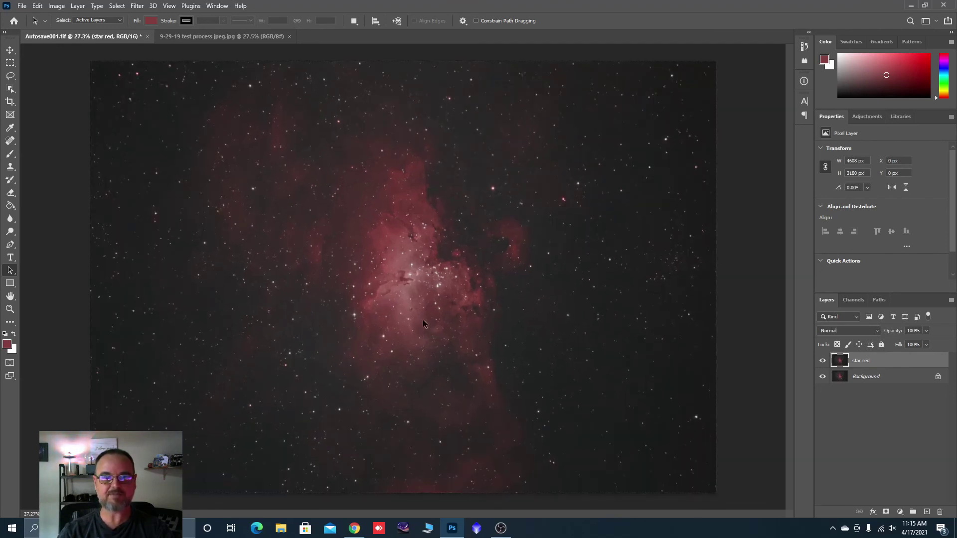
Step: Examine the nebula's color and central detail in 9-29-19 test process jpeg.jpg and compare it with Autosave001.tif
click(188, 41)
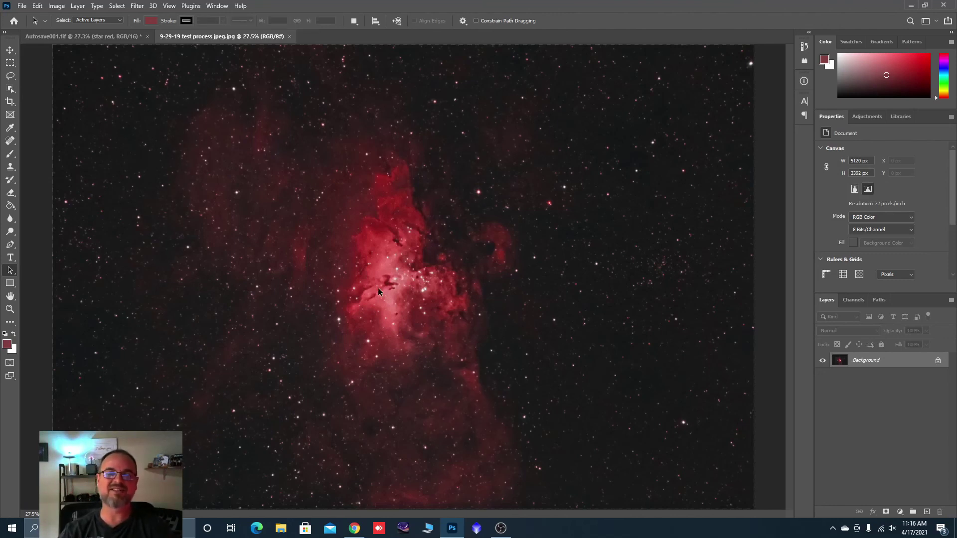
scroll(409, 298, up, 1)
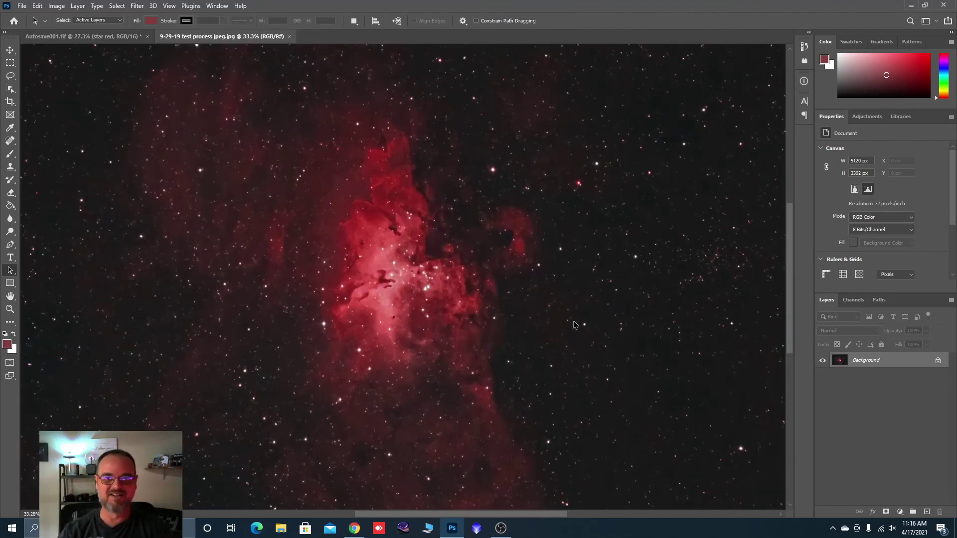
scroll(573, 321, up, 1)
scroll(337, 302, up, 1)
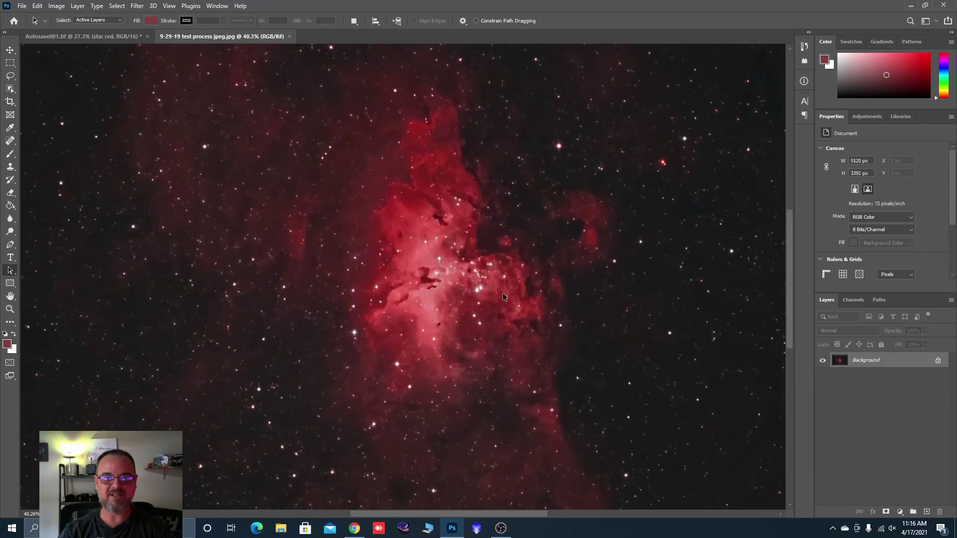
scroll(434, 278, up, 4)
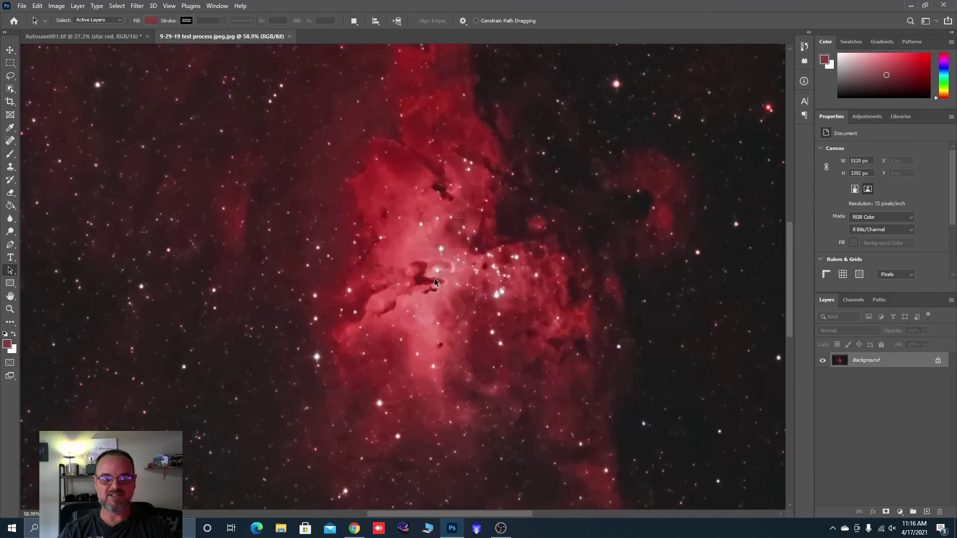
scroll(444, 276, down, 3)
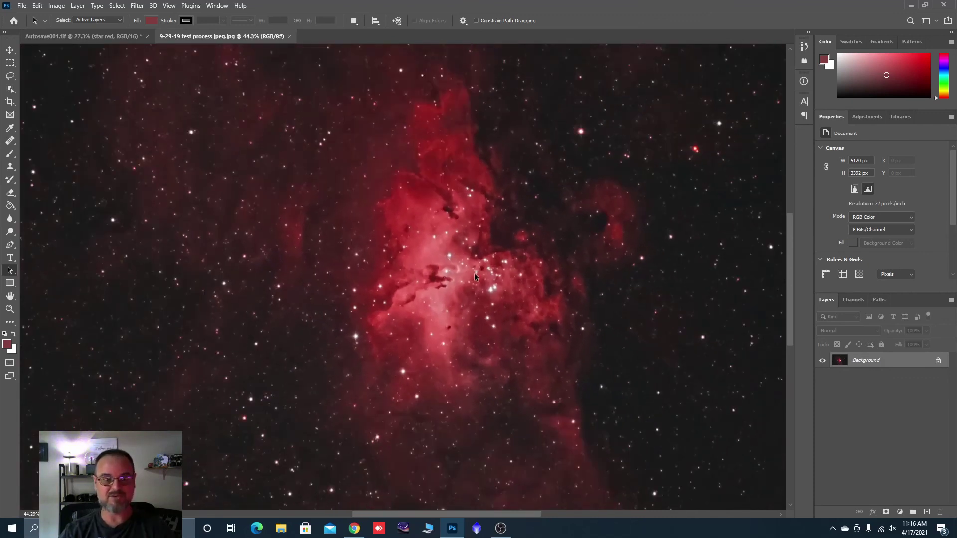
scroll(417, 262, up, 2)
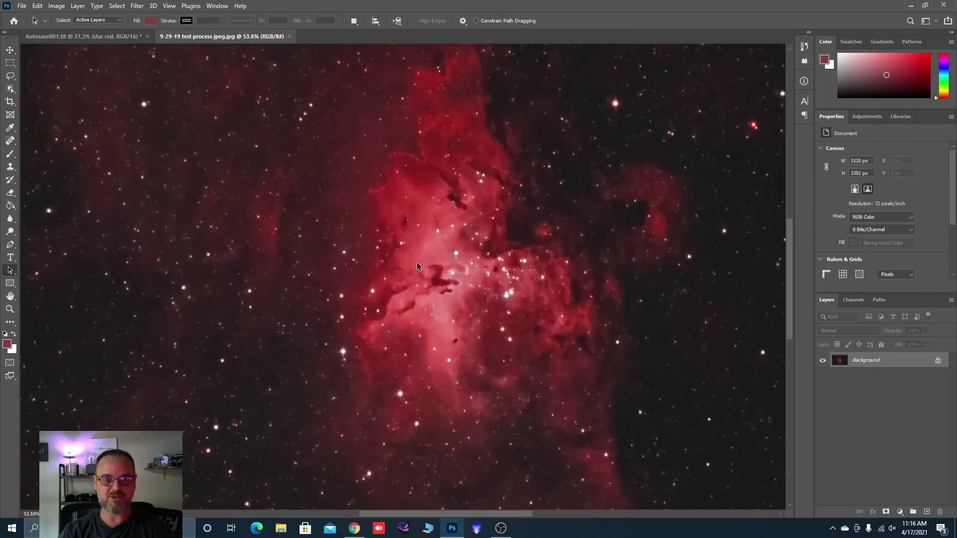
scroll(500, 339, up, 4)
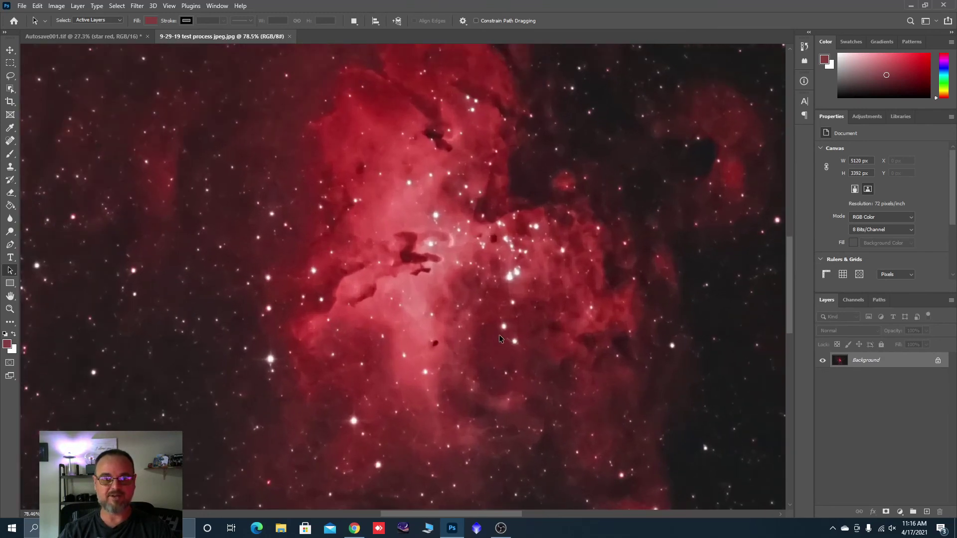
scroll(499, 338, down, 4)
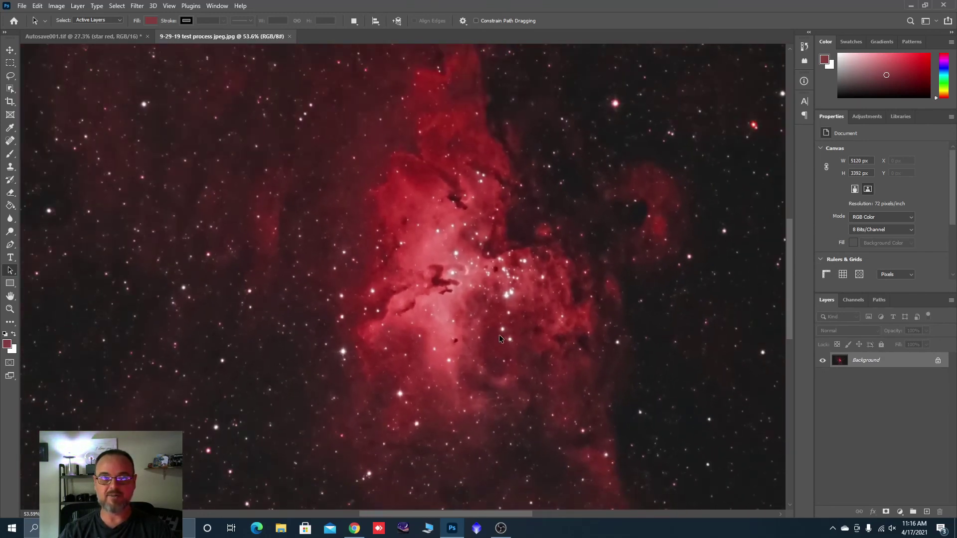
scroll(492, 327, down, 2)
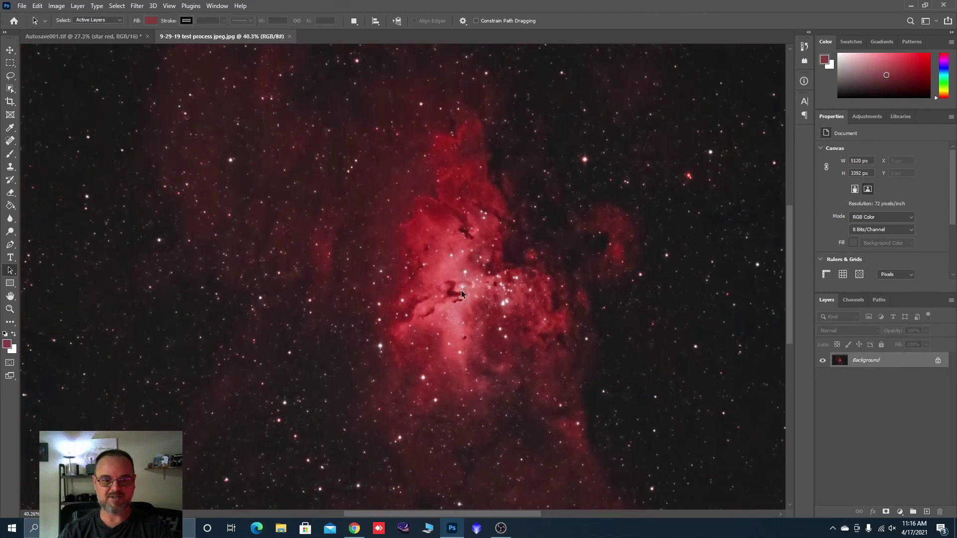
scroll(562, 300, down, 3)
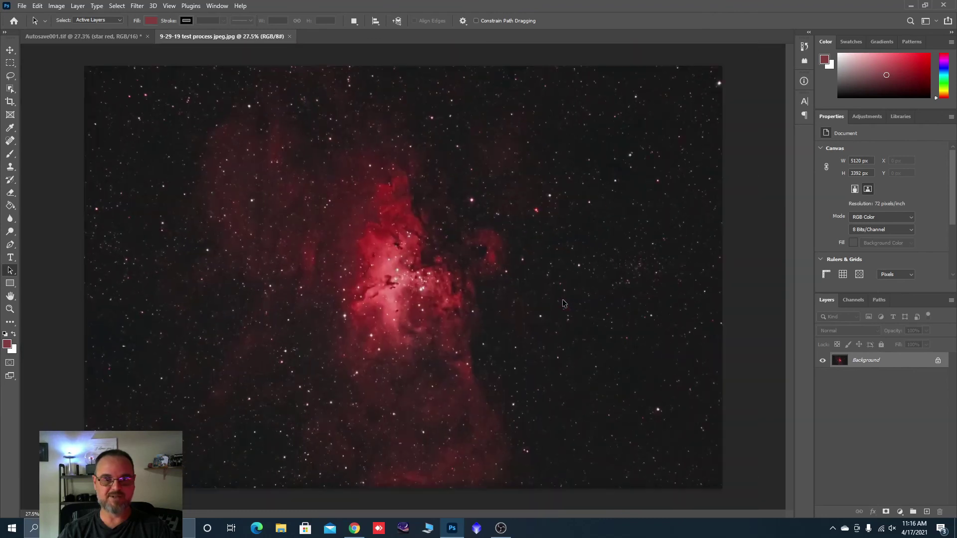
click(132, 36)
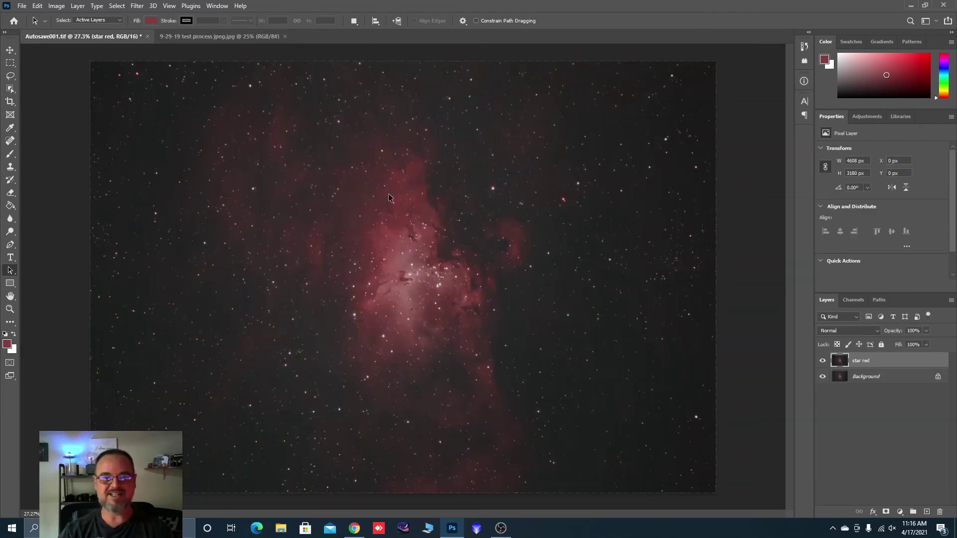
click(200, 35)
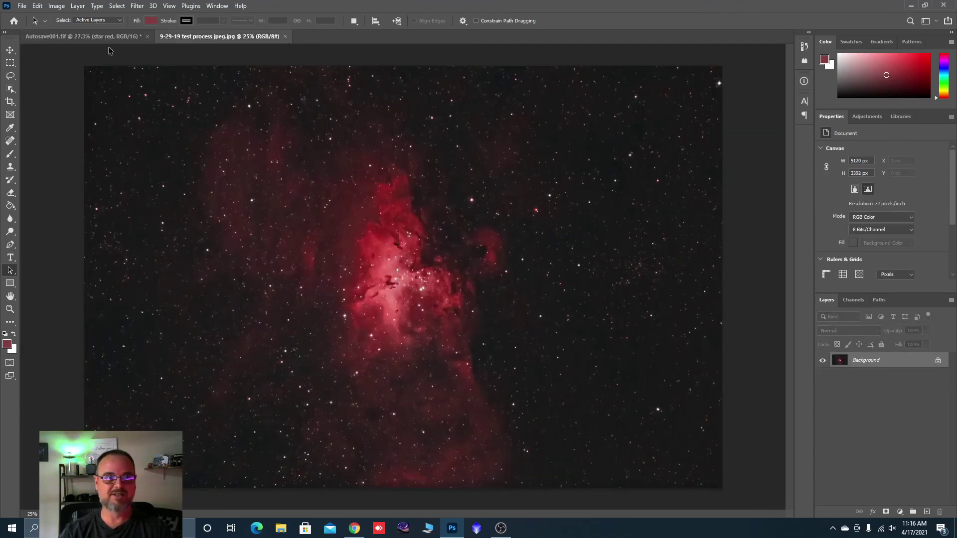
key(ctrl+Tab)
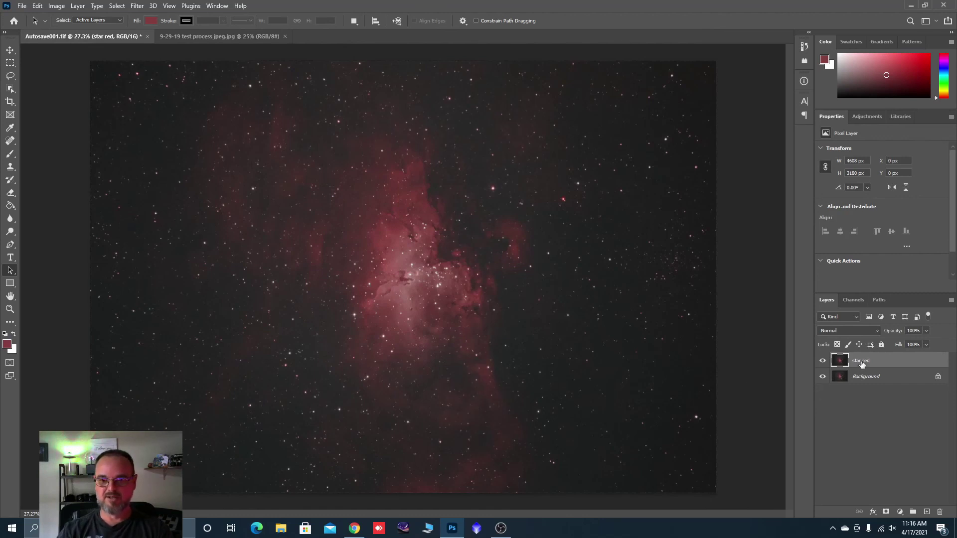
Step: Duplicate the star red layer, check the background sample's RGB values, and rename the copy "curves"
drag(859, 366, 926, 512)
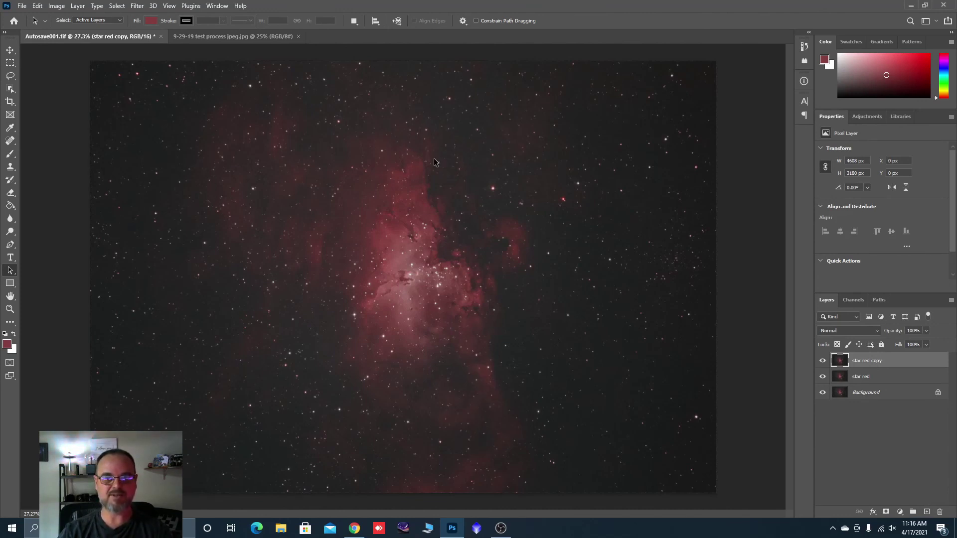
click(803, 83)
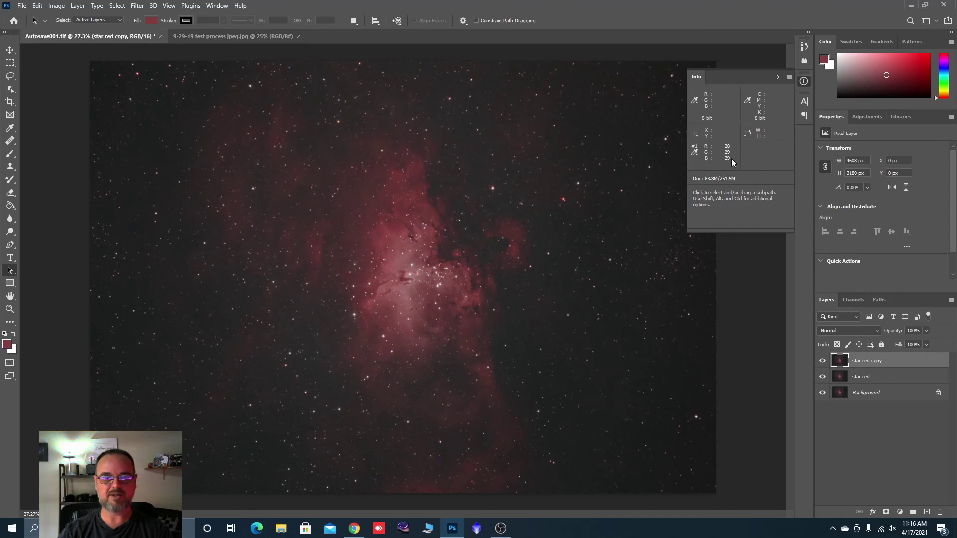
click(776, 78)
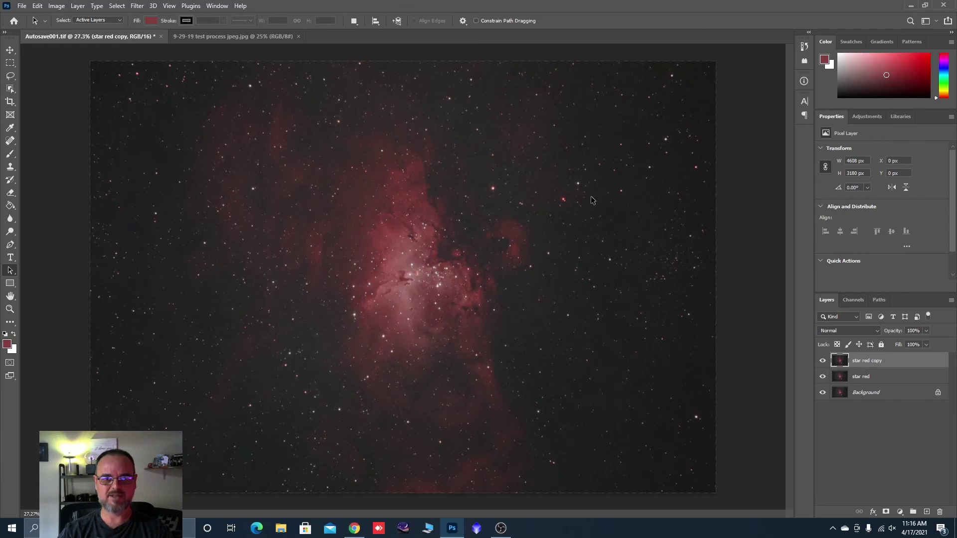
double_click(857, 363)
text(curves)
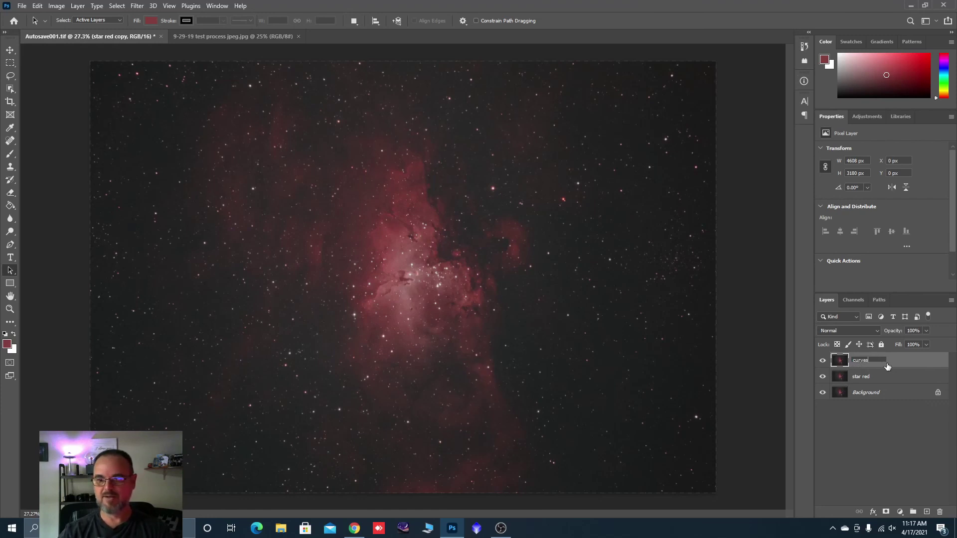
key(Return)
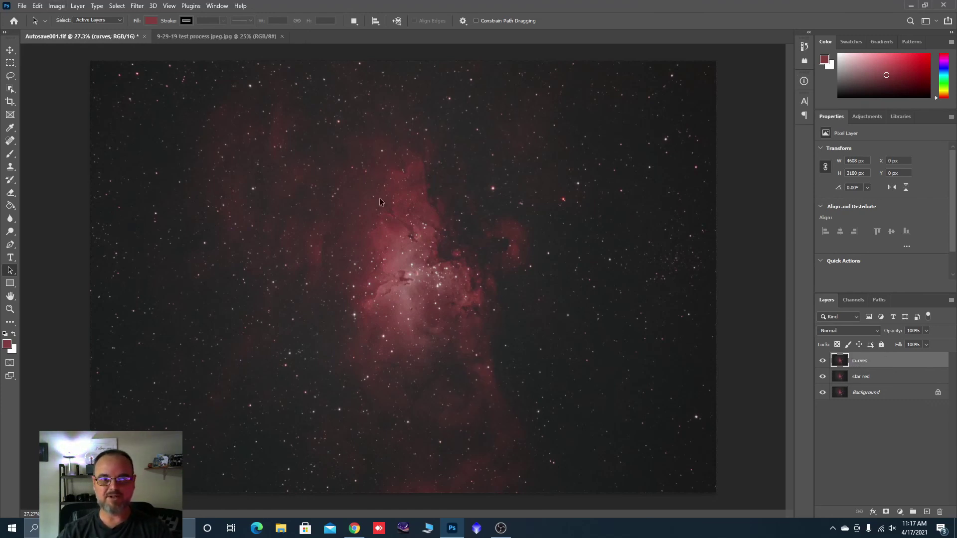
Step: Start a Curves adjustment on the curves layer, raising the RGB midtones slightly and setting a shadow point at input 32, output 28
click(58, 7)
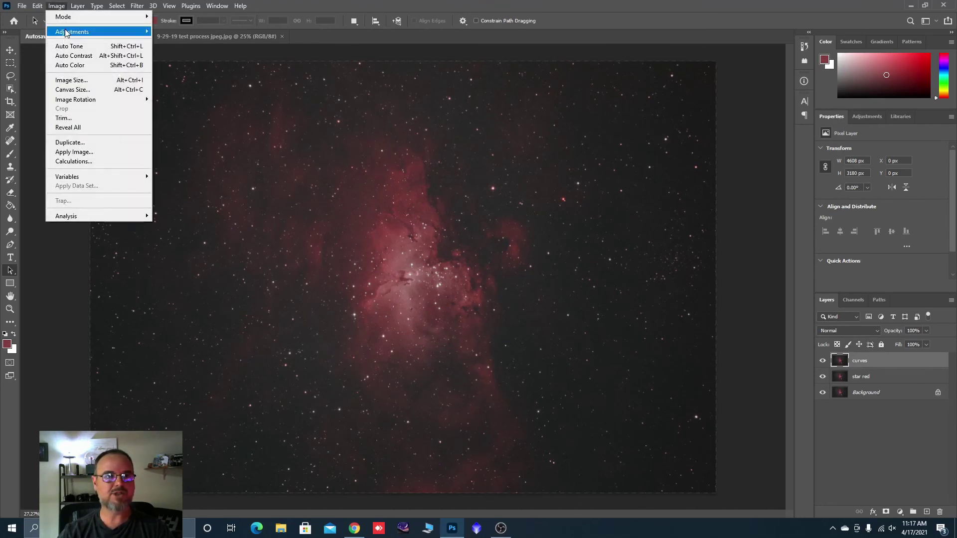
mouse_move(66, 33)
click(170, 50)
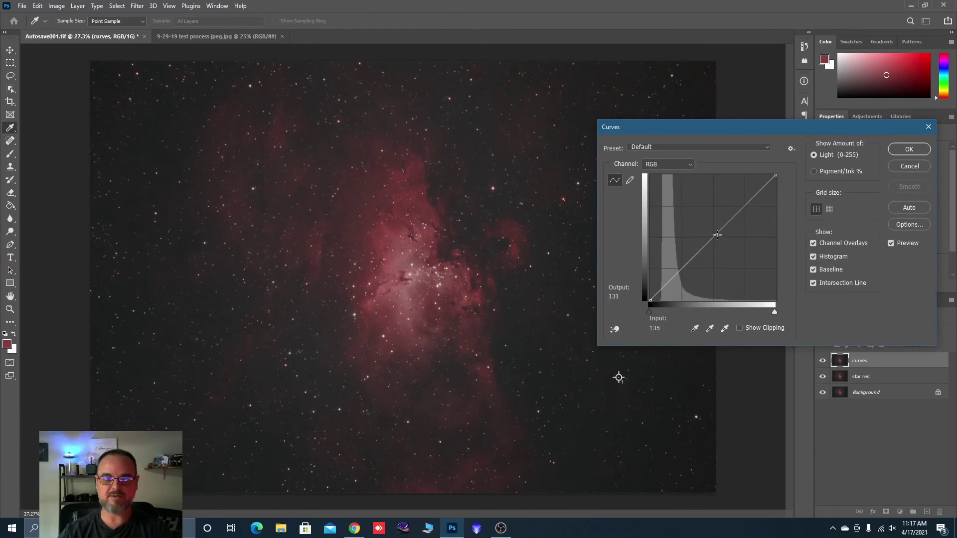
drag(716, 233, 714, 229)
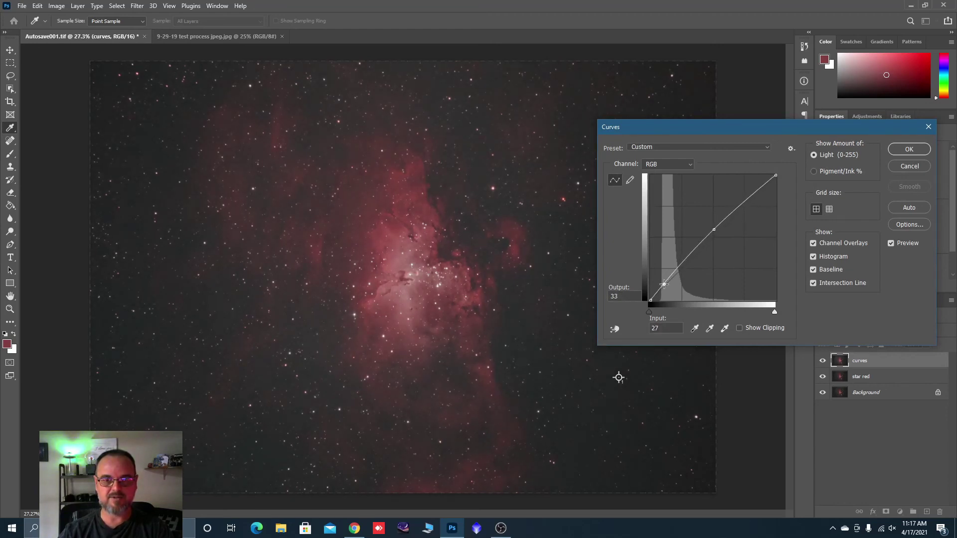
drag(664, 285, 666, 287)
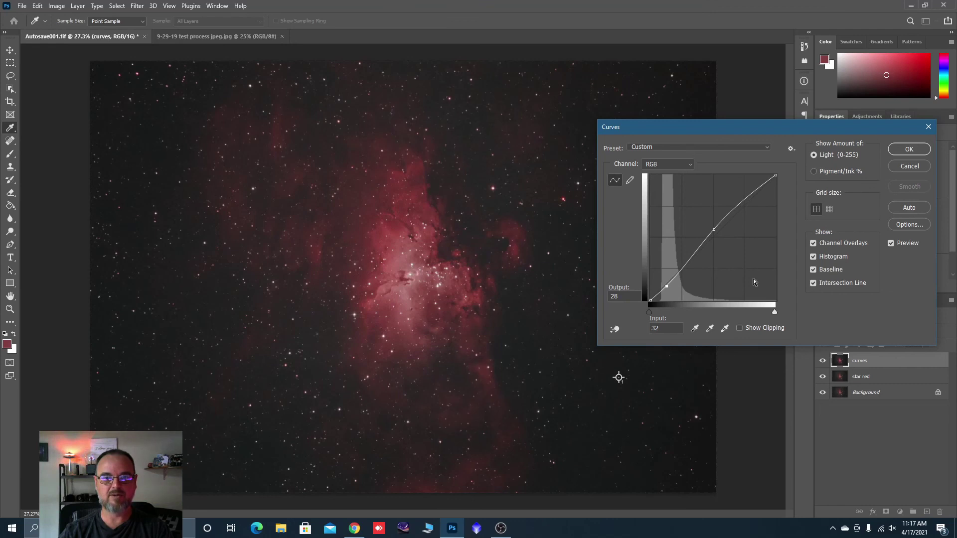
Step: Compare the image with and without the curve using the preview, and apply the Curves adjustment
click(891, 243)
click(891, 243)
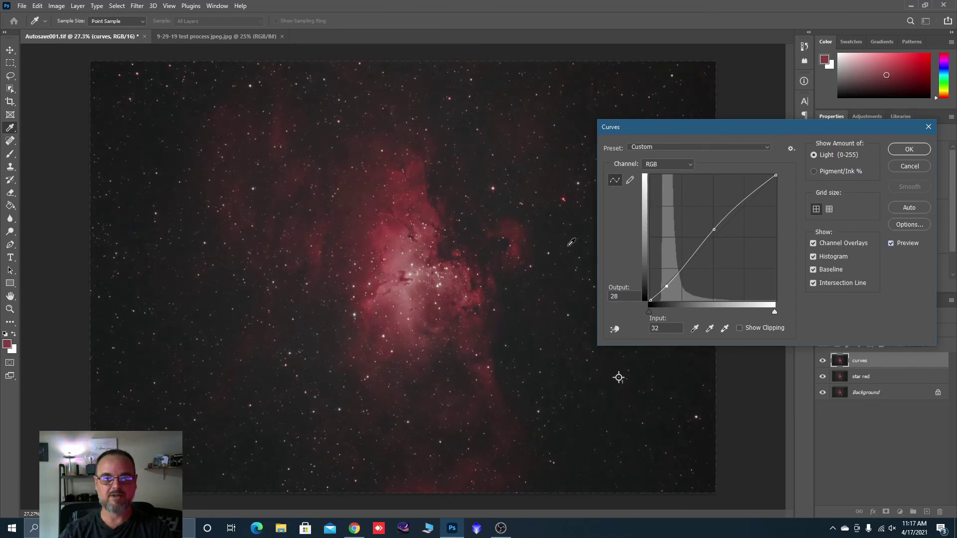
click(890, 244)
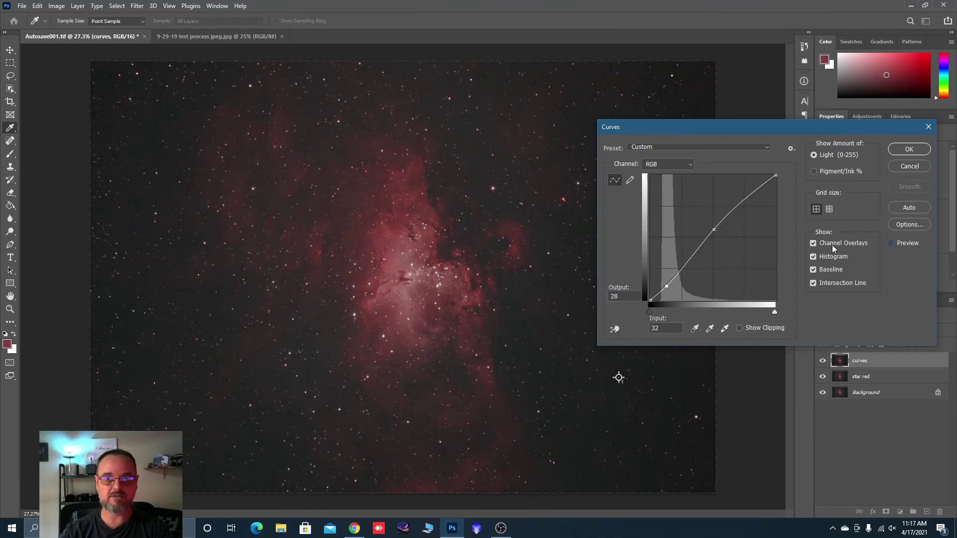
click(891, 243)
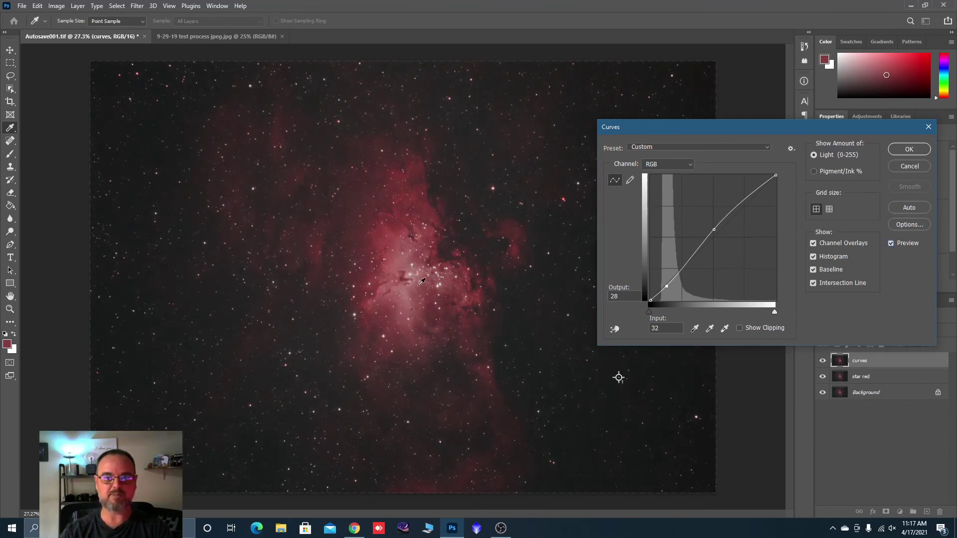
click(894, 151)
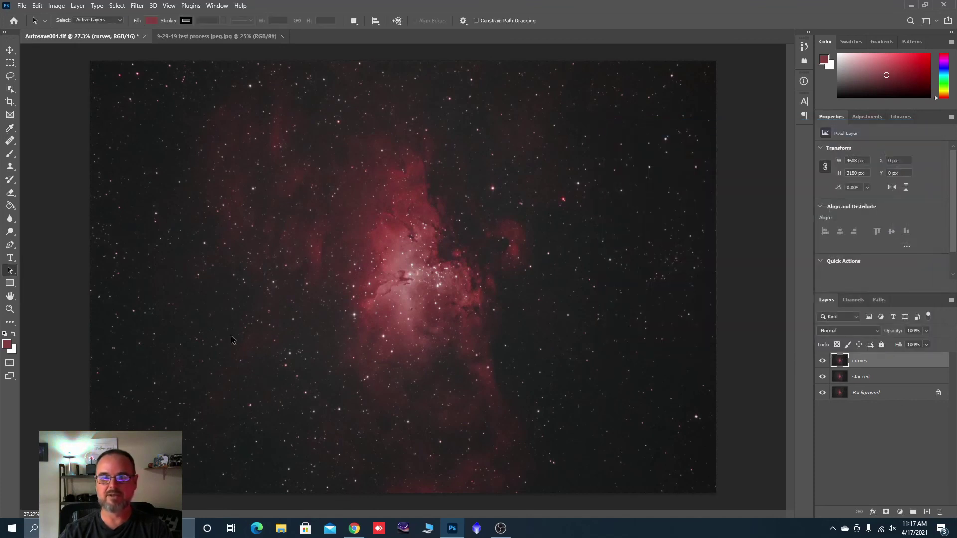
Step: Judge the curves result by varying the layer's opacity and returning it to 100%, and examine the nebula's central detail up close
click(926, 331)
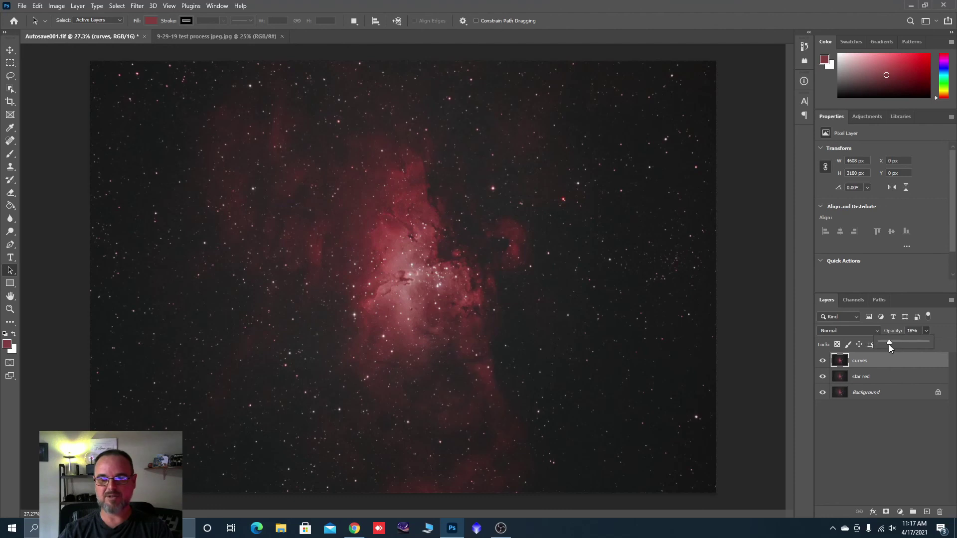
drag(890, 347, 879, 347)
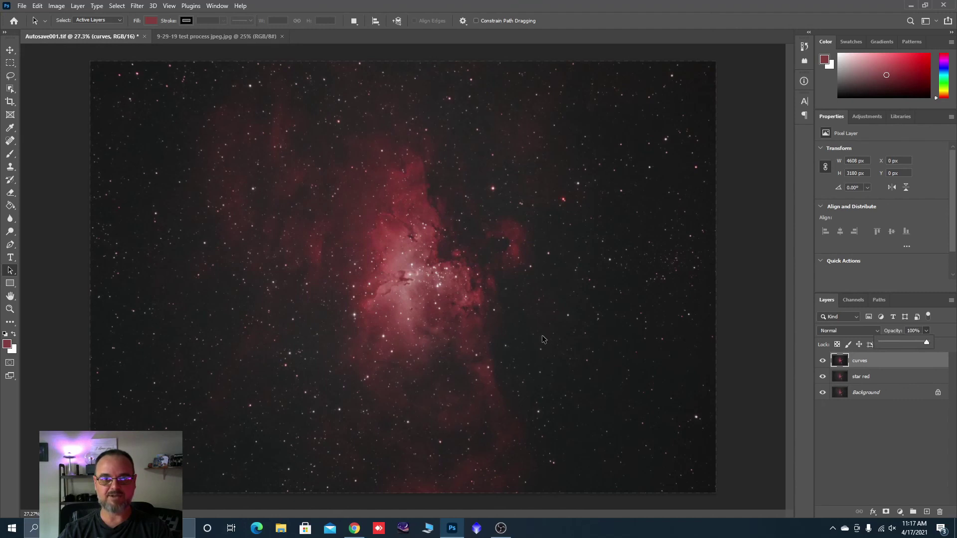
scroll(390, 243, up, 1)
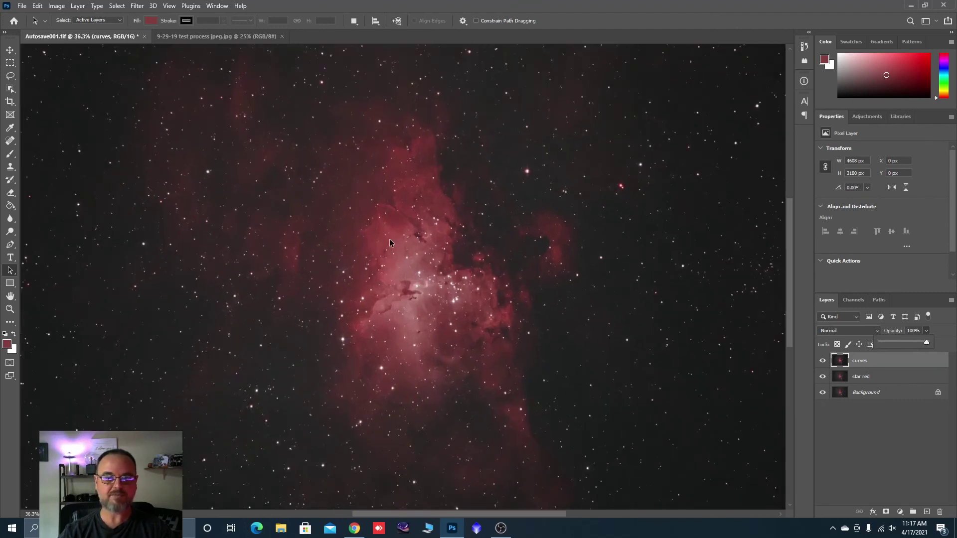
scroll(390, 240, up, 2)
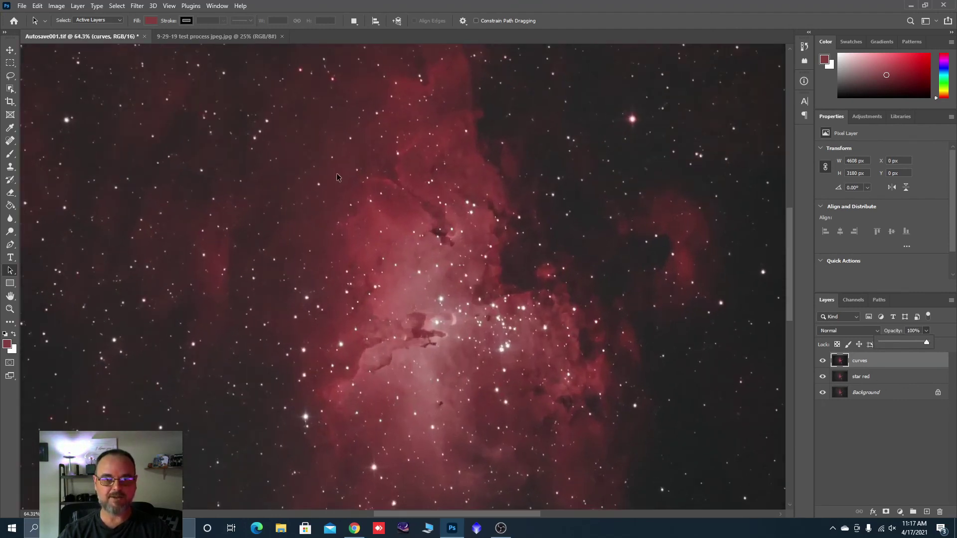
scroll(336, 172, down, 1)
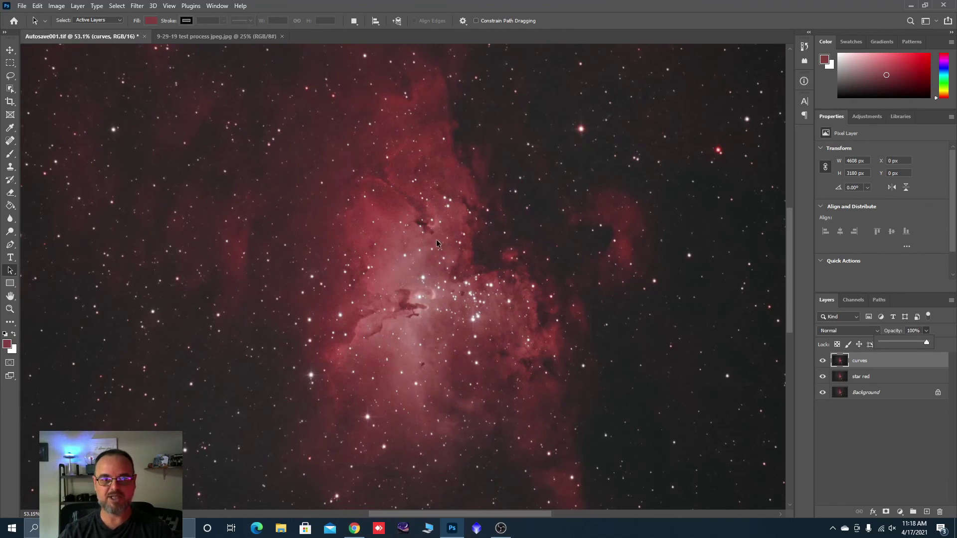
scroll(657, 264, down, 3)
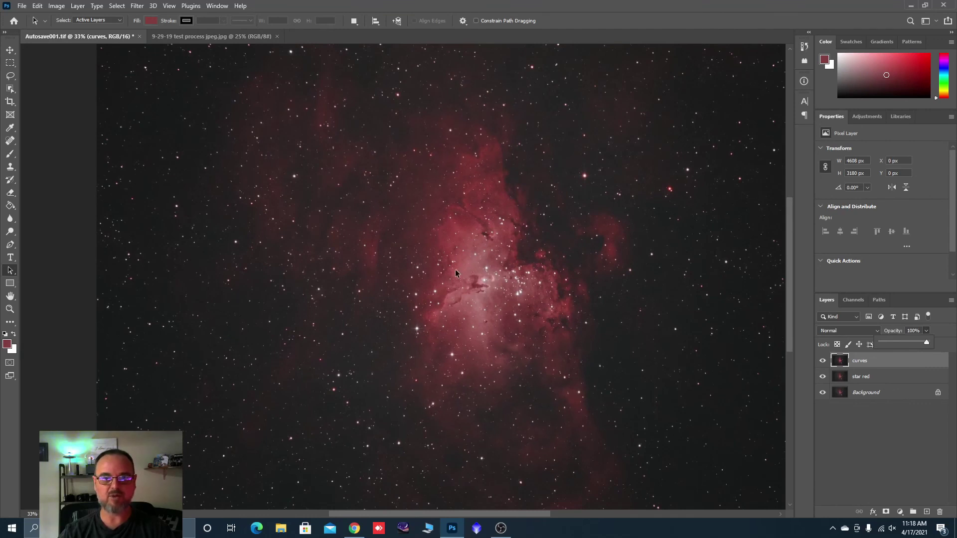
scroll(477, 235, down, 1)
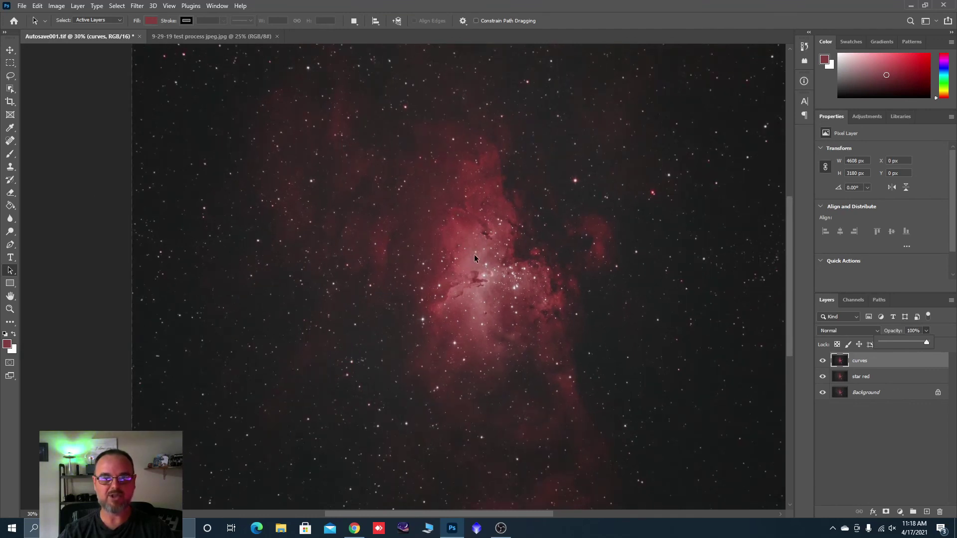
scroll(471, 252, down, 1)
Step: Duplicate the curves layer and rename the copy "select color"
drag(866, 362, 926, 511)
double_click(865, 361)
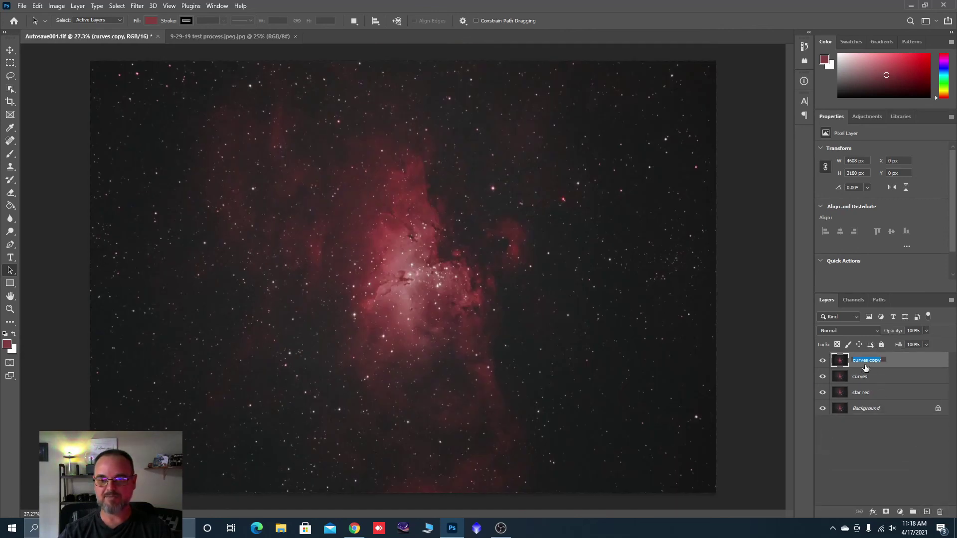
text(s)
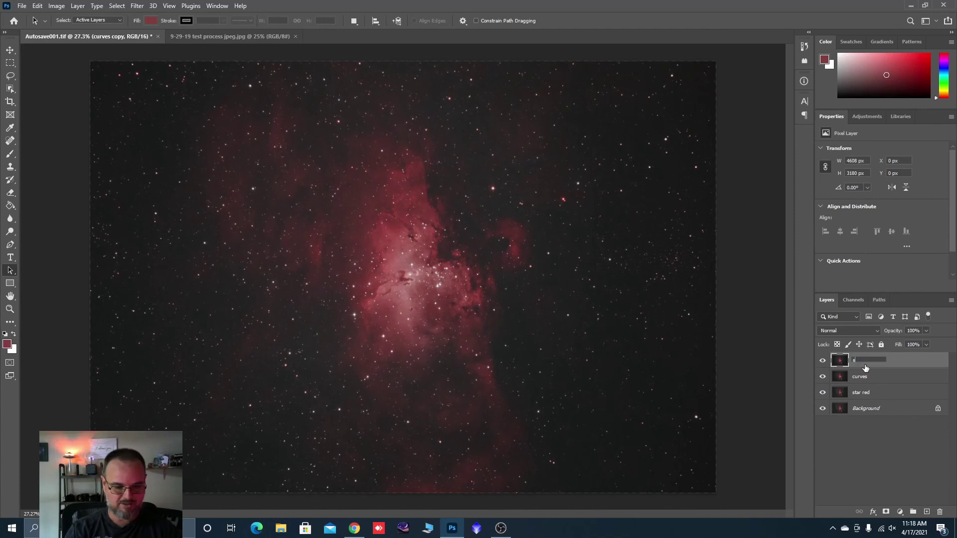
text(elct color)
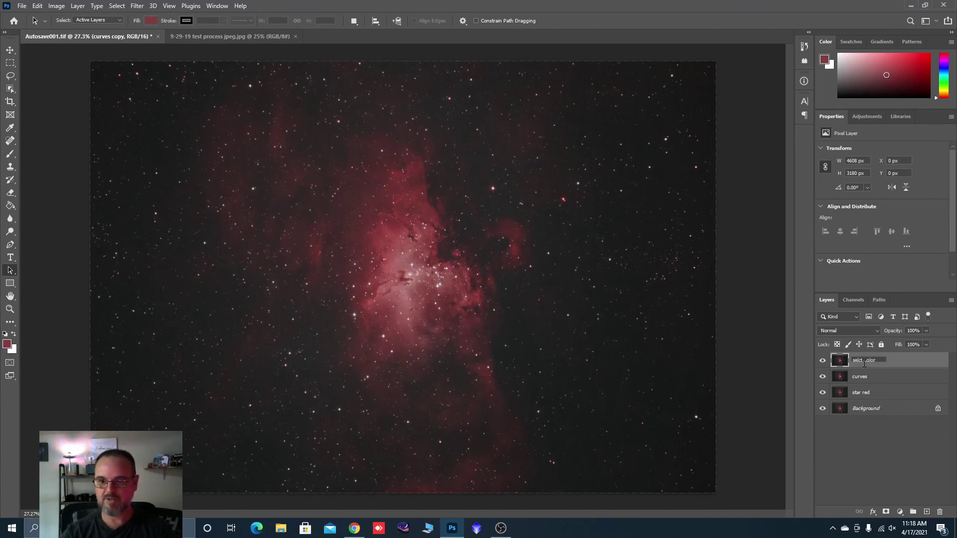
click(856, 360)
text(e)
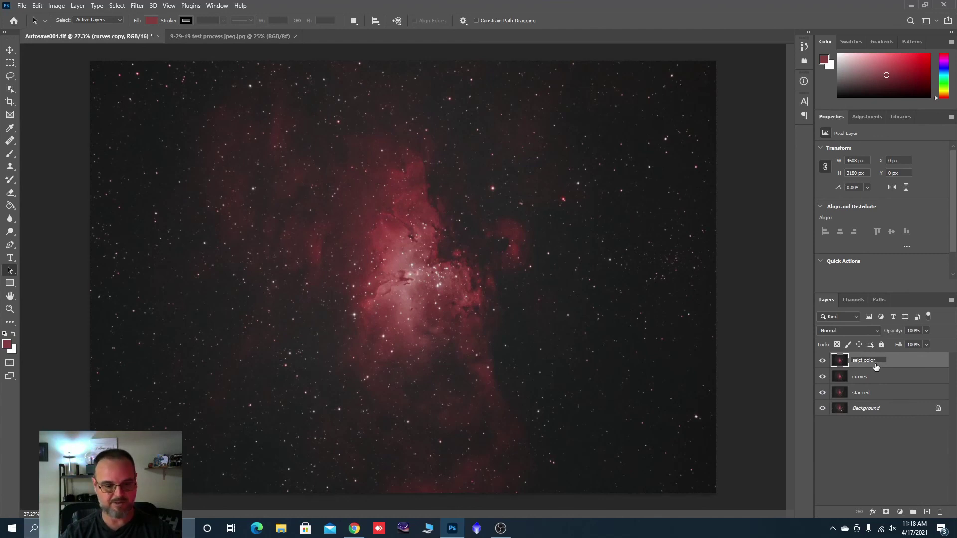
key(Return)
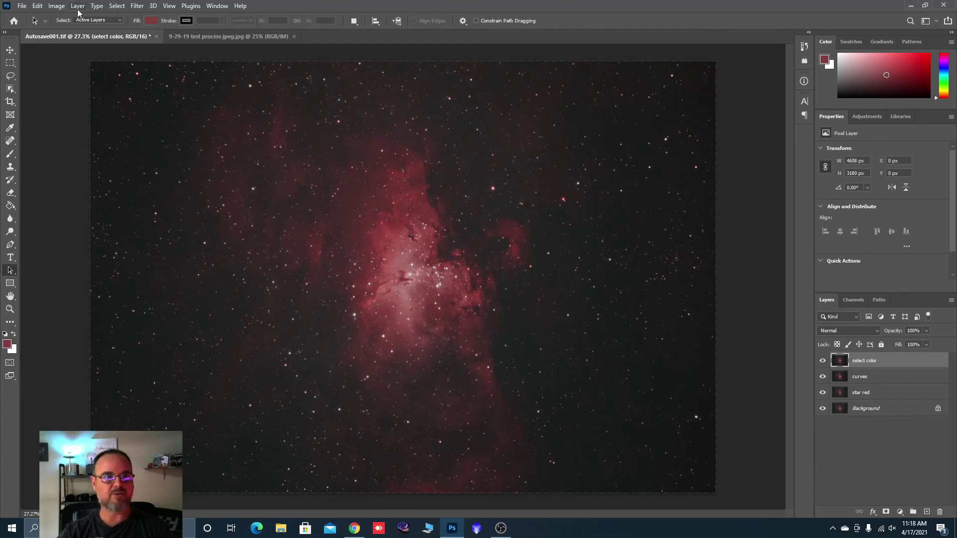
Step: Start a Selective Color adjustment on the select color layer and set cyan in the Reds to -20%, previewing the effect
click(64, 9)
mouse_move(117, 31)
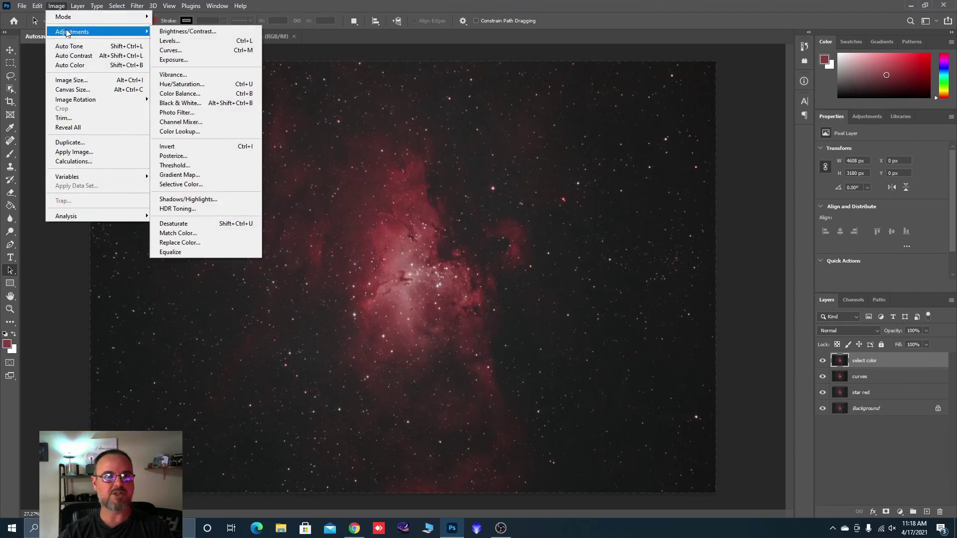
click(185, 185)
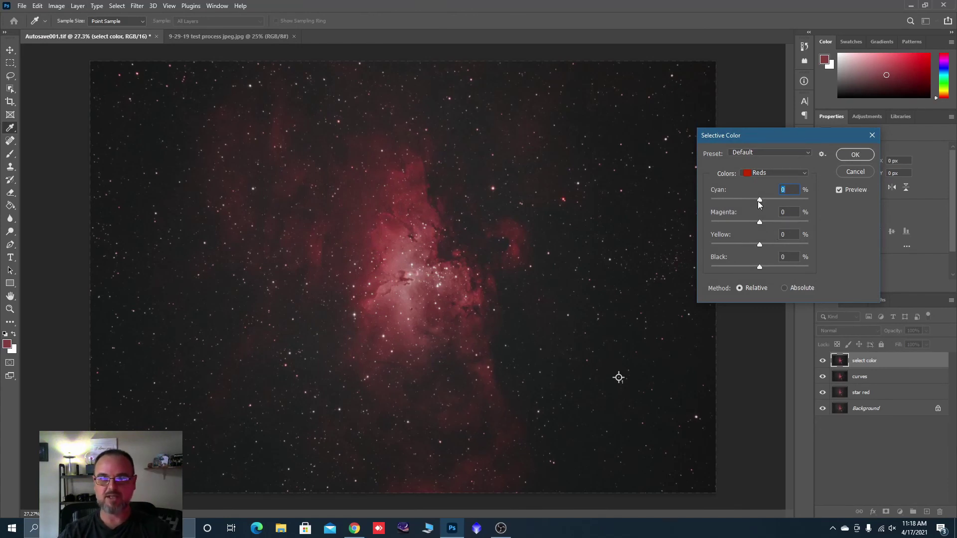
mouse_move(759, 201)
mouse_down()
mouse_move(742, 202)
mouse_move(749, 202)
mouse_up()
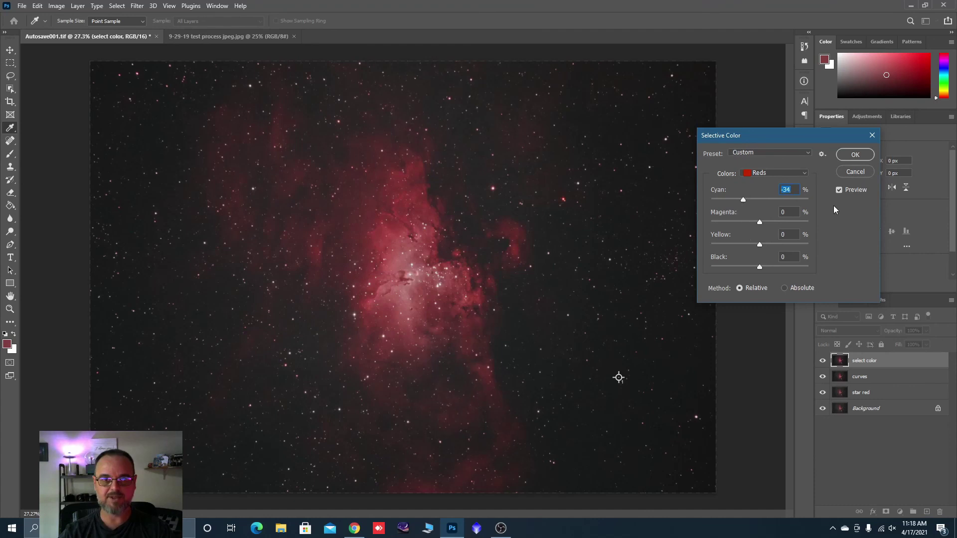
click(839, 190)
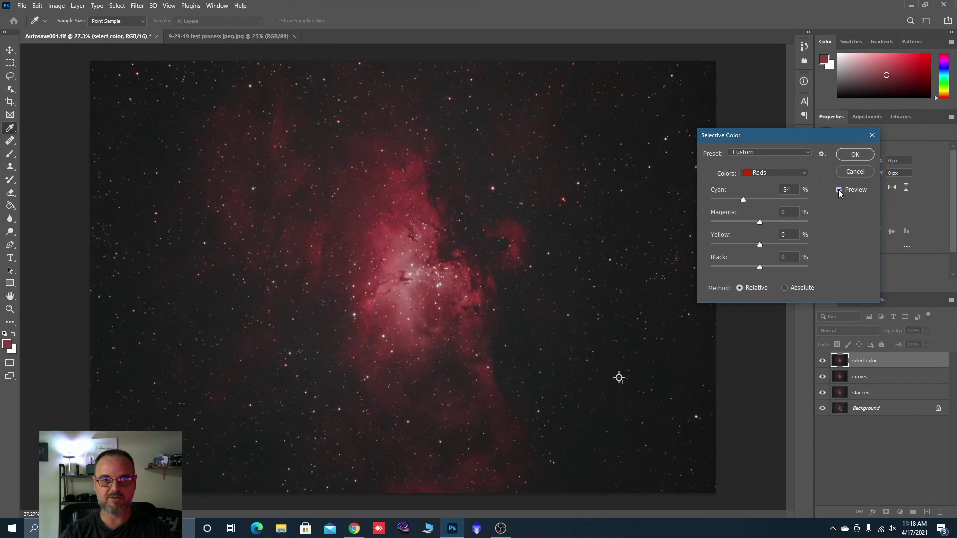
click(750, 201)
Step: Set black in the Reds to -12% and compare the image with the preview off and on
drag(758, 267, 763, 268)
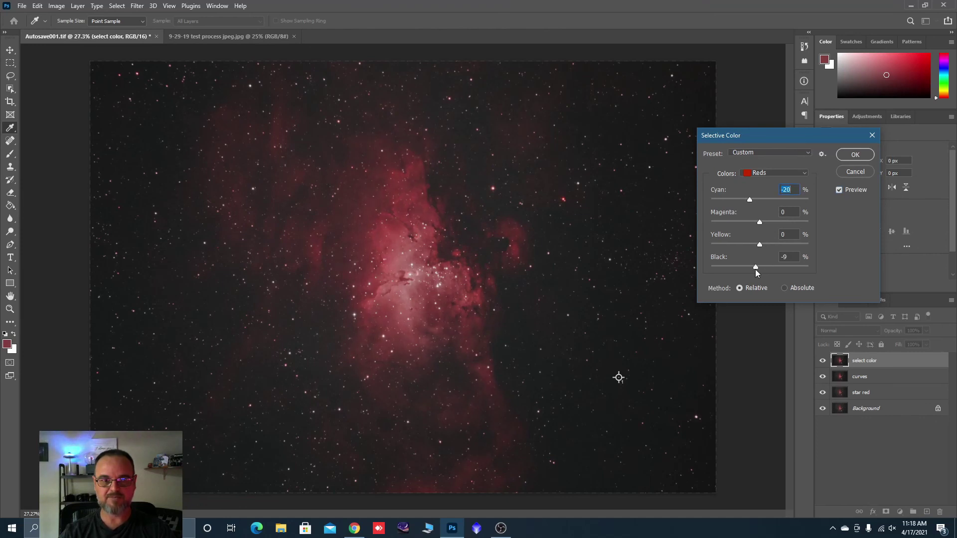
drag(755, 270, 752, 274)
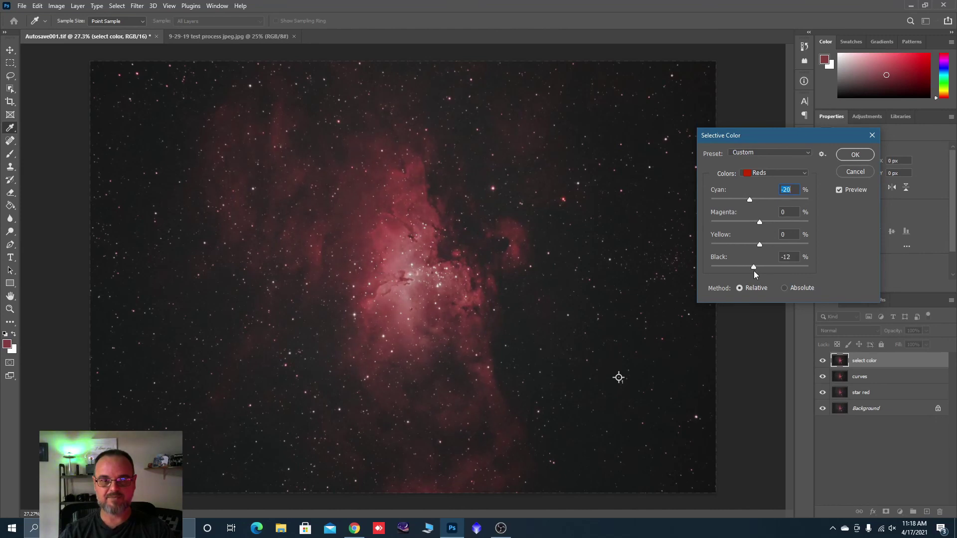
click(754, 270)
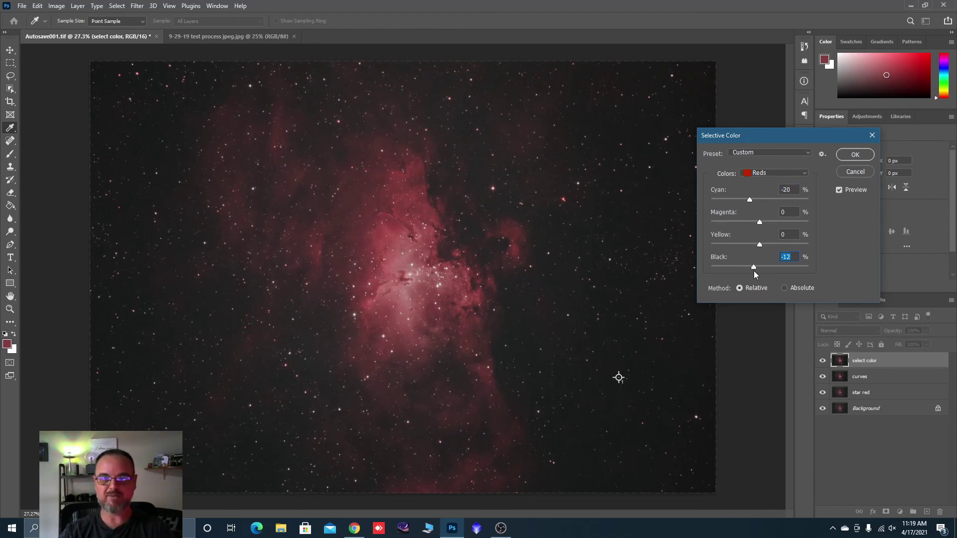
click(836, 192)
click(836, 192)
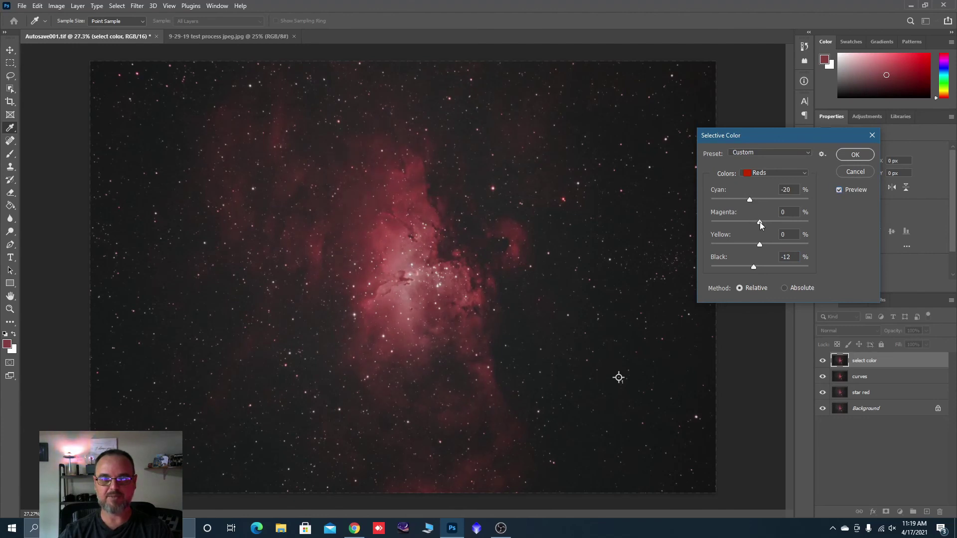
Step: Set magenta and yellow in the Reds to +4% each and apply the Selective Color adjustment
drag(760, 223, 762, 244)
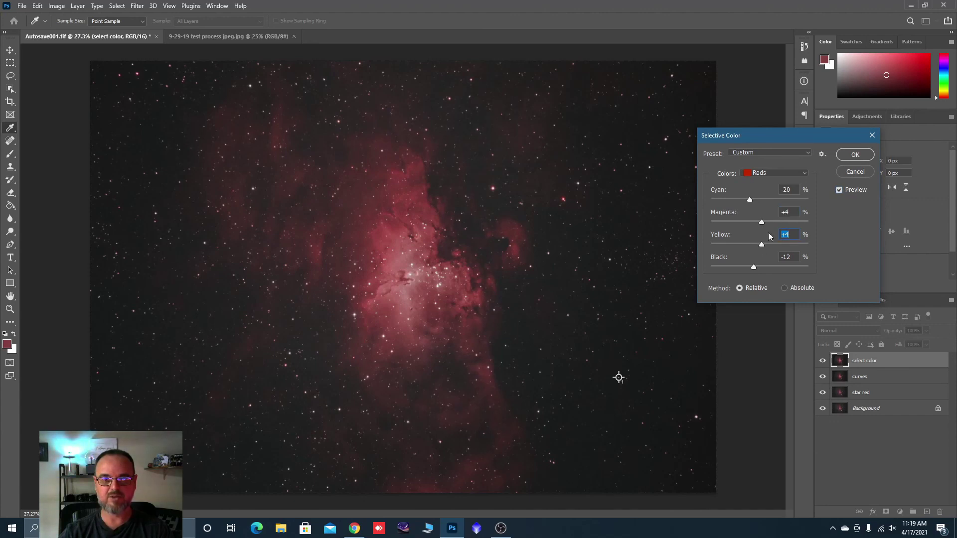
click(841, 190)
click(855, 155)
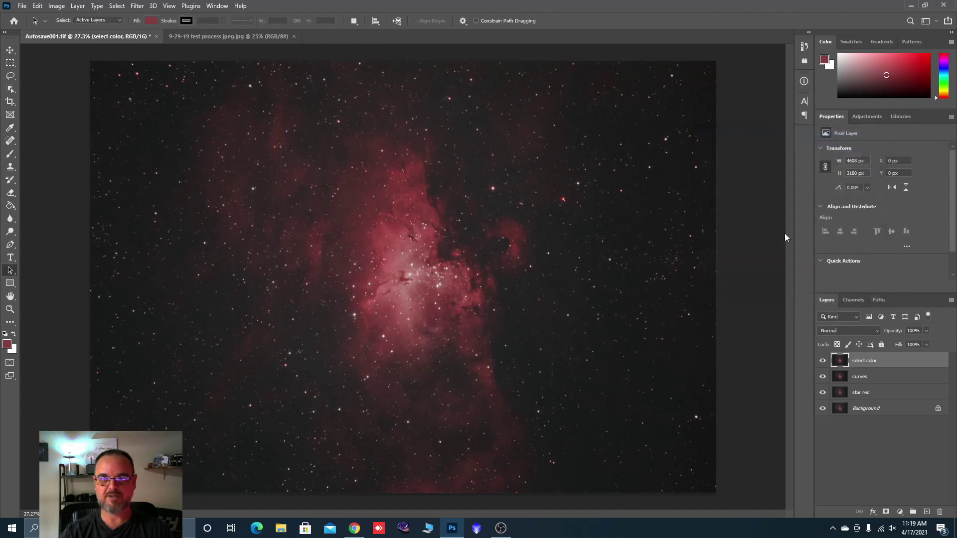
Step: Compare the image with and without the select color layer, and against 9-29-19 test process jpeg.jpg
click(822, 362)
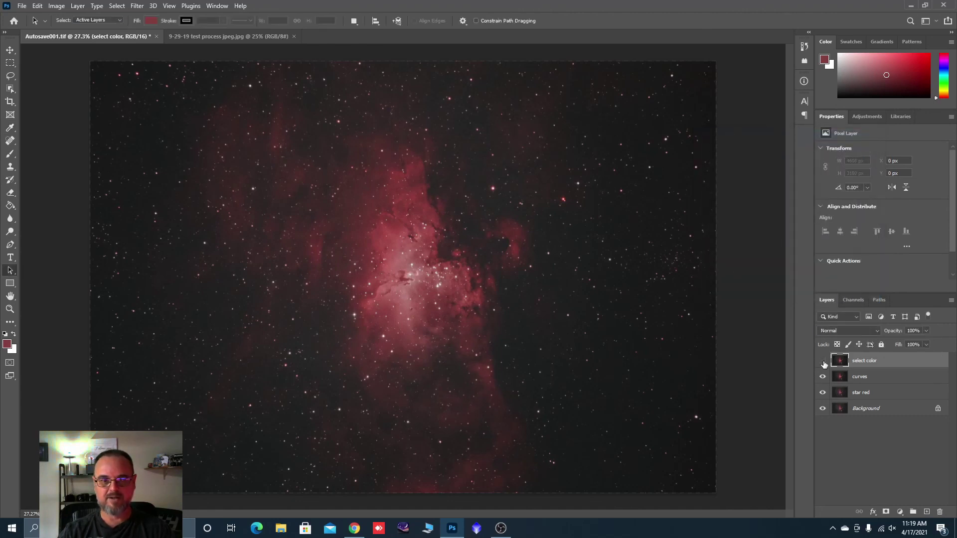
click(823, 361)
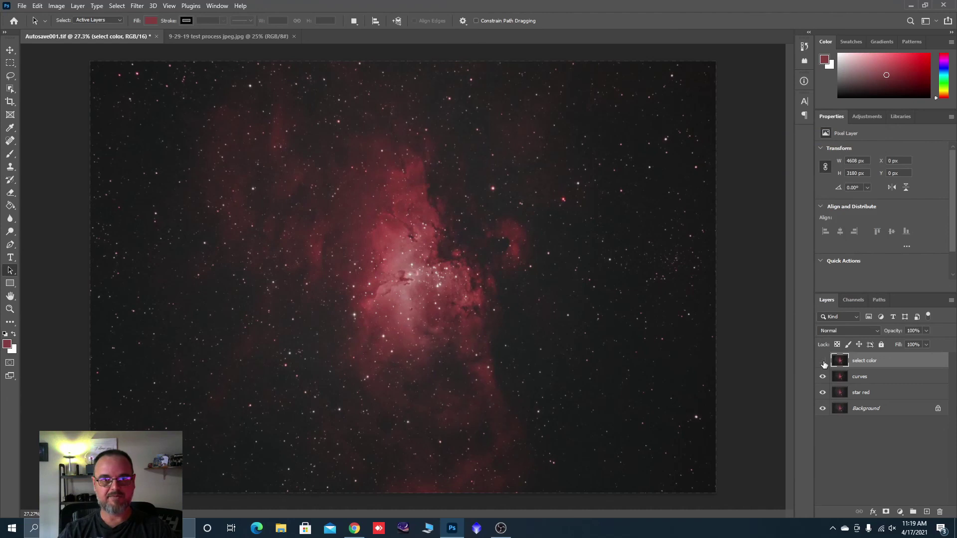
click(822, 361)
click(823, 361)
scroll(654, 307, down, 1)
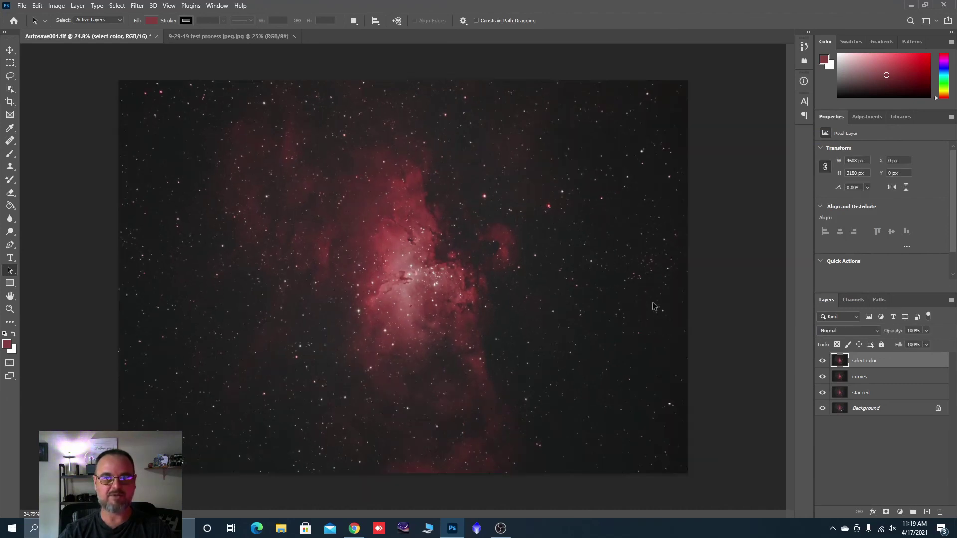
click(222, 42)
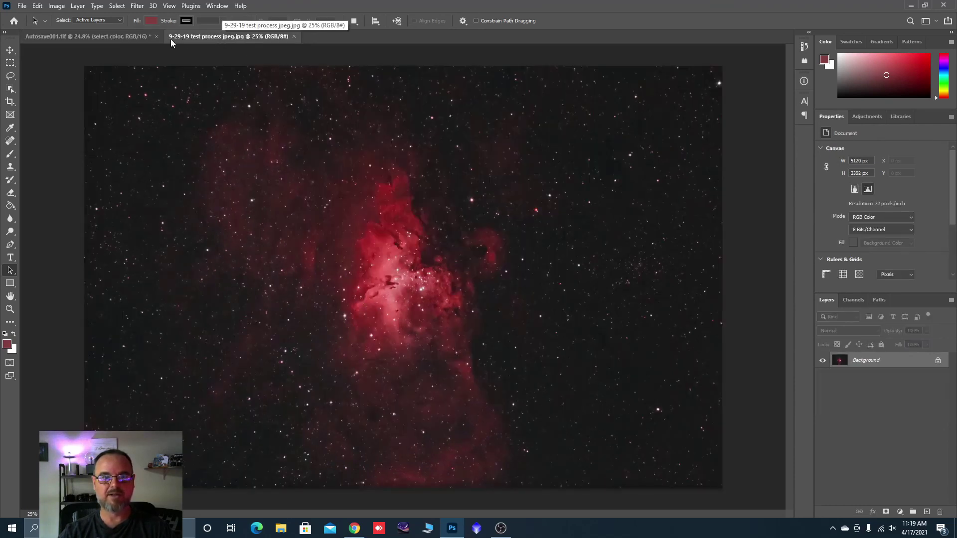
click(131, 37)
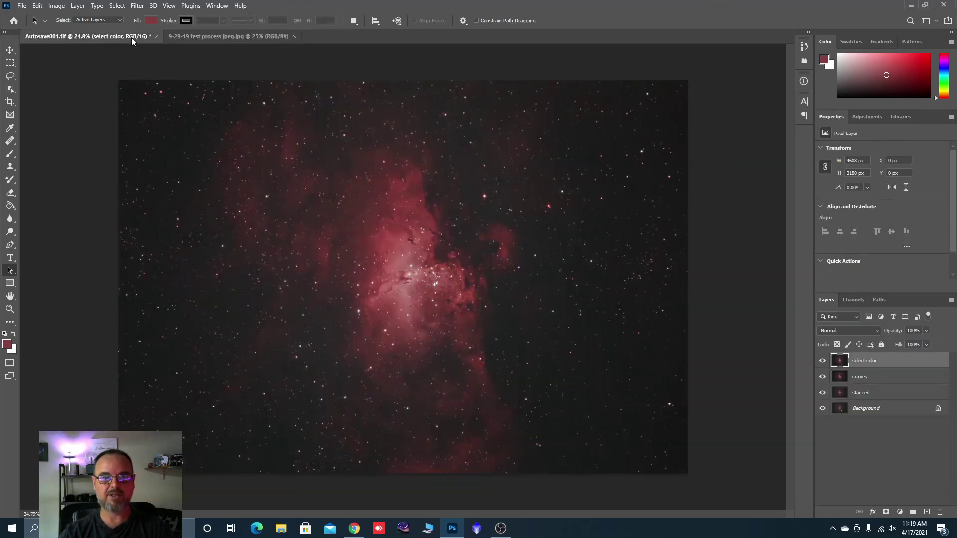
Step: Compare the overall colour and brightness of the full Autosave001.tif image with the 9-29-19 test process jpeg.jpg reference
click(169, 39)
click(92, 36)
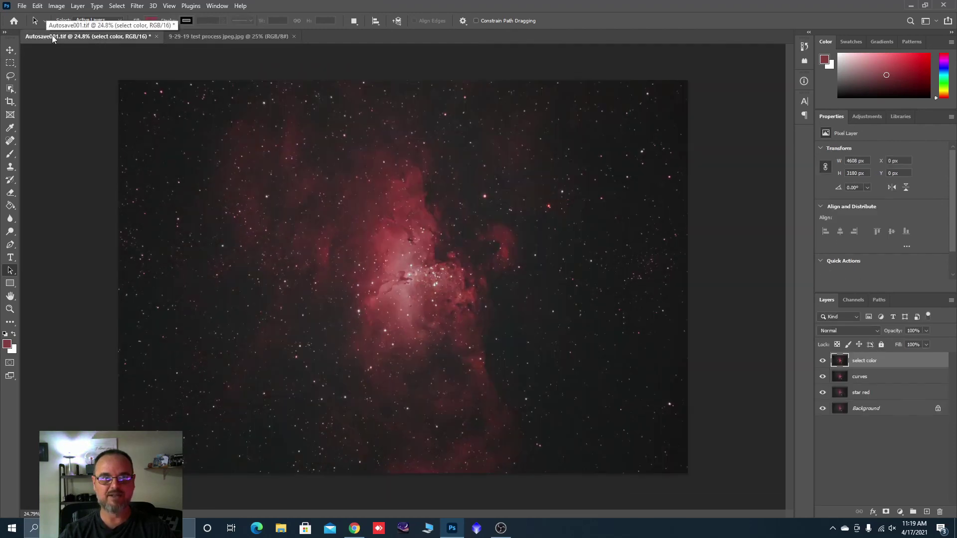
click(187, 38)
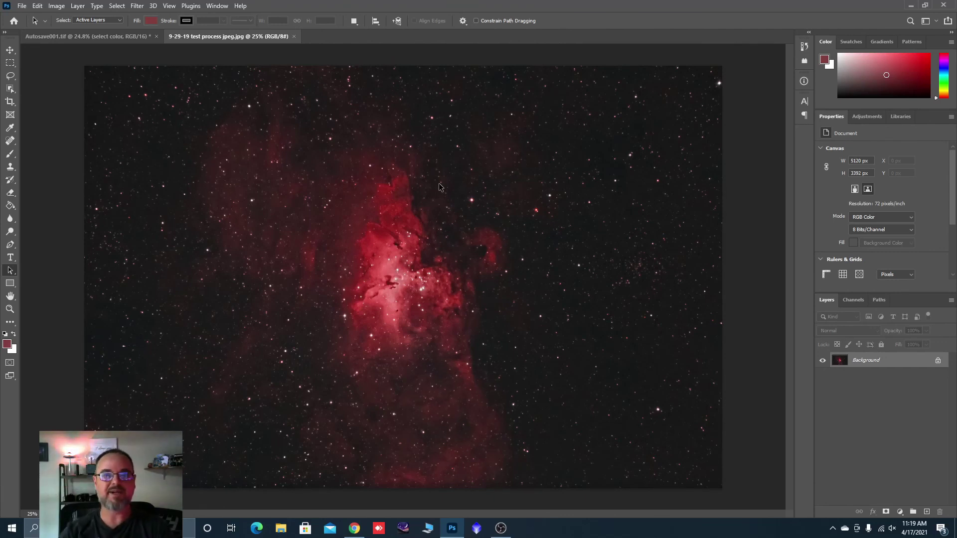
click(106, 42)
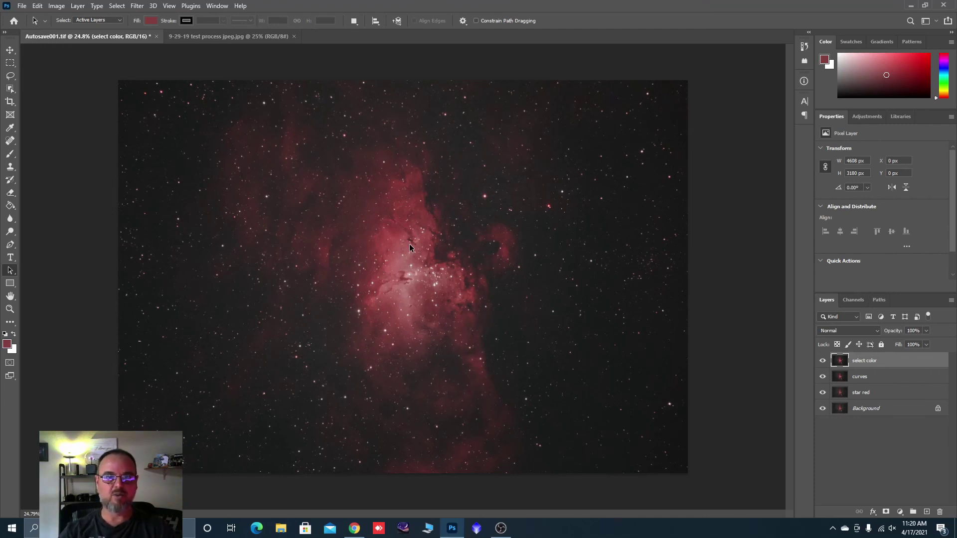
Step: Examine the nebula's core and surrounding stars up close in both Autosave001.tif and the reference image, ending on the whole Autosave001.tif
scroll(417, 262, up, 2)
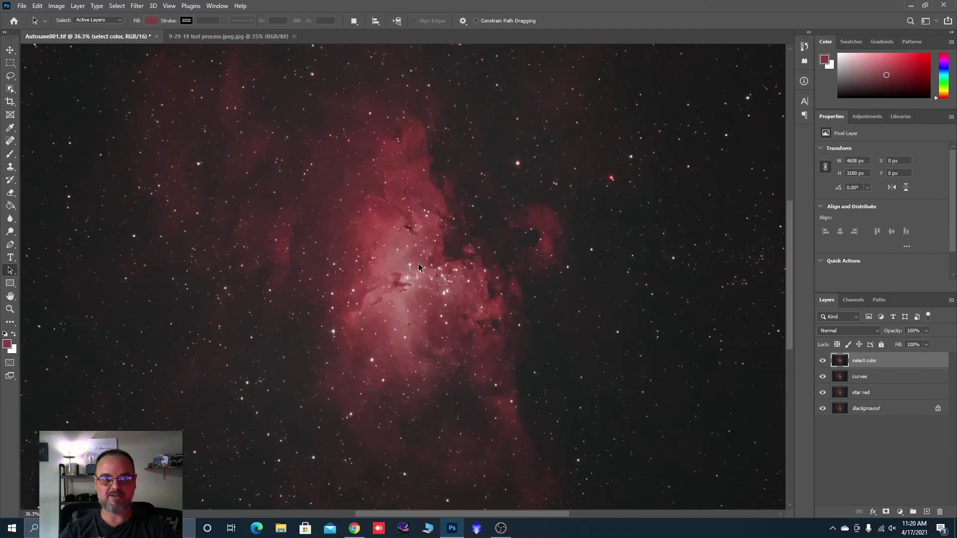
scroll(417, 263, up, 3)
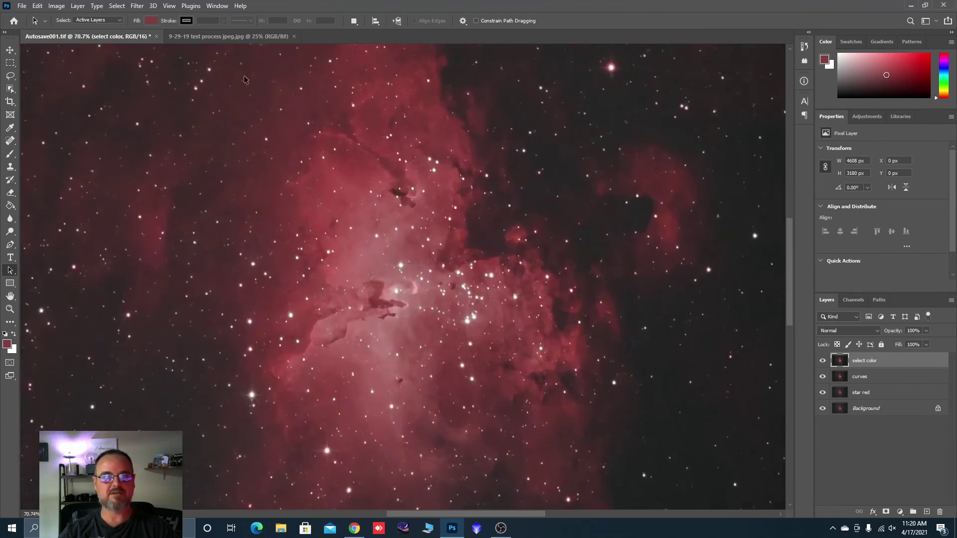
click(221, 42)
scroll(402, 286, up, 2)
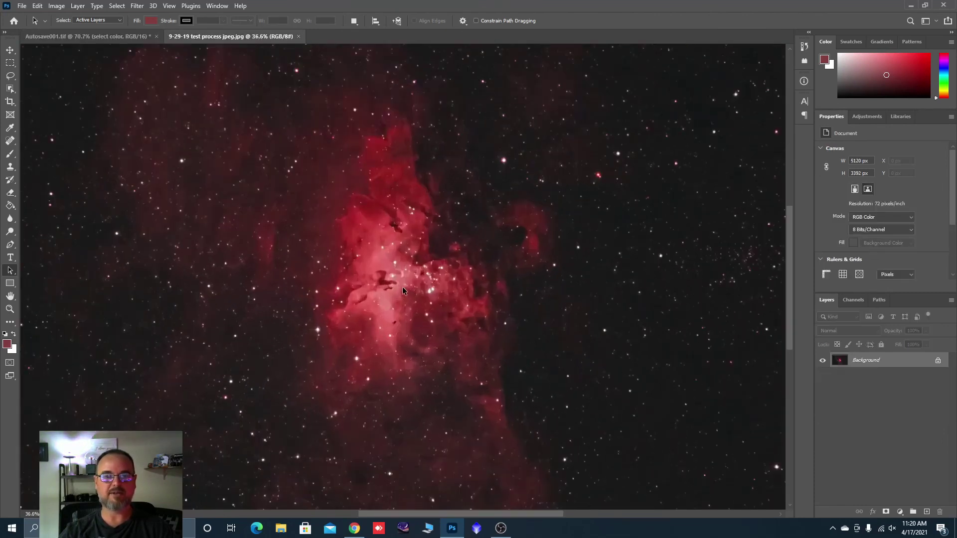
scroll(403, 290, up, 1)
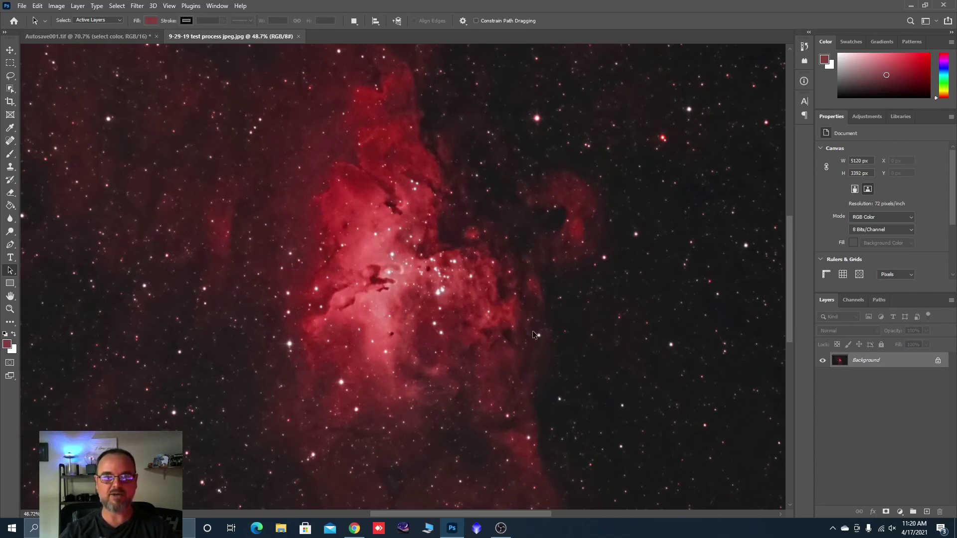
click(80, 32)
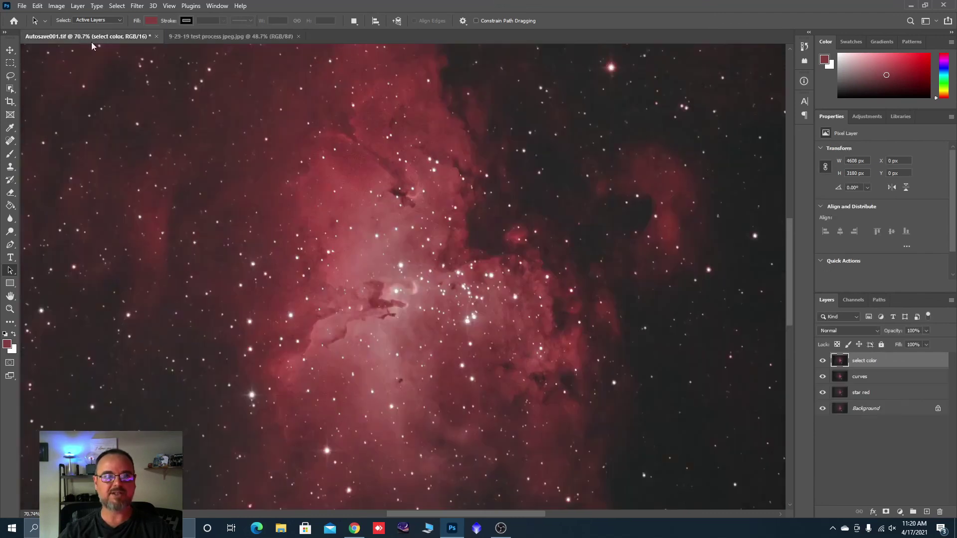
scroll(578, 308, down, 2)
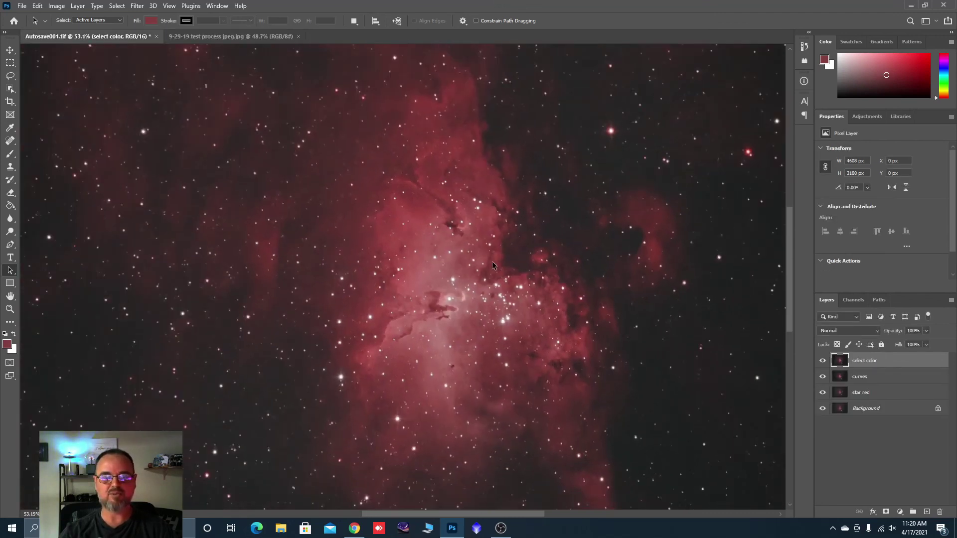
scroll(530, 256, down, 3)
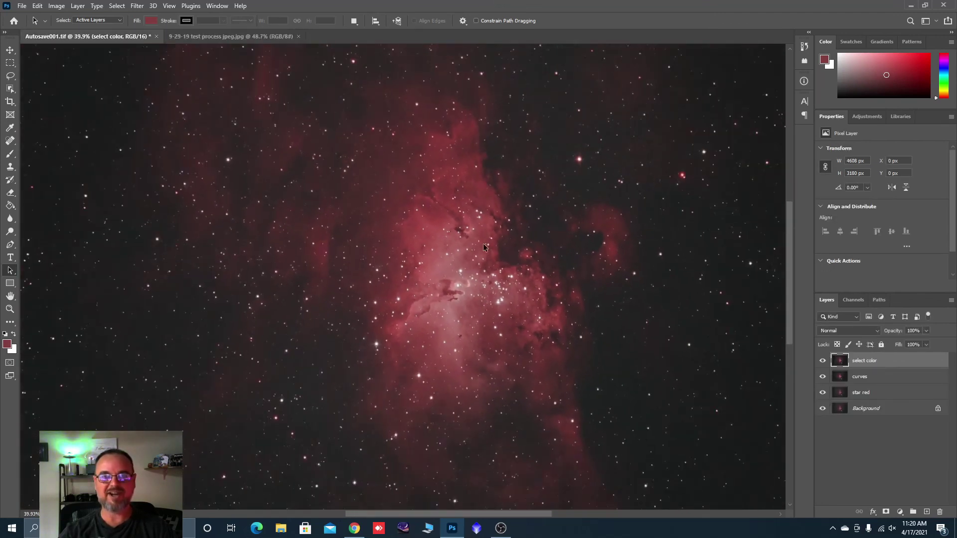
scroll(483, 246, down, 2)
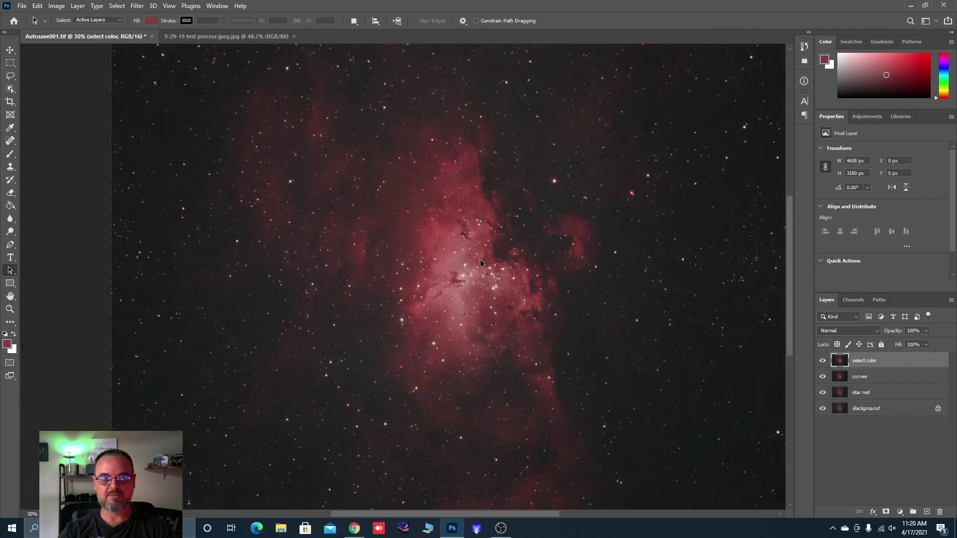
scroll(480, 262, down, 1)
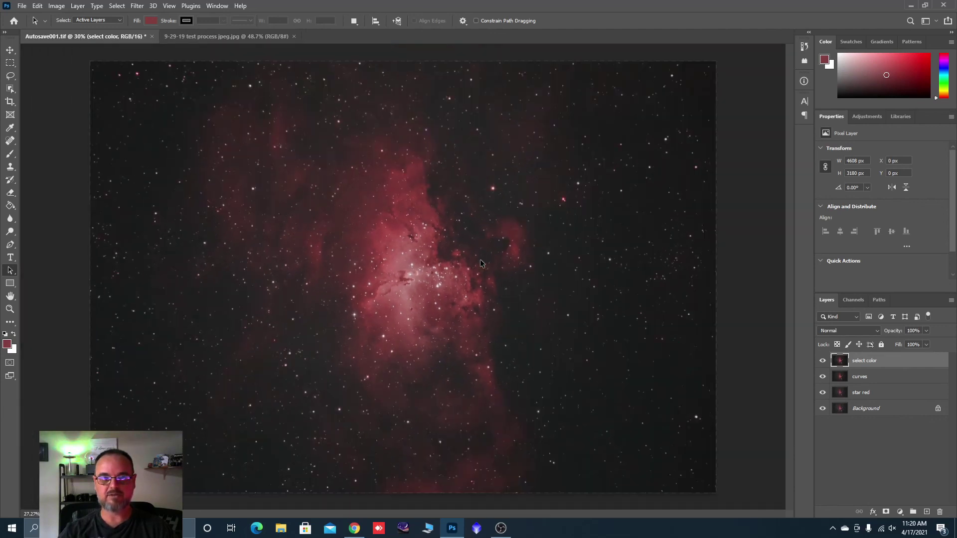